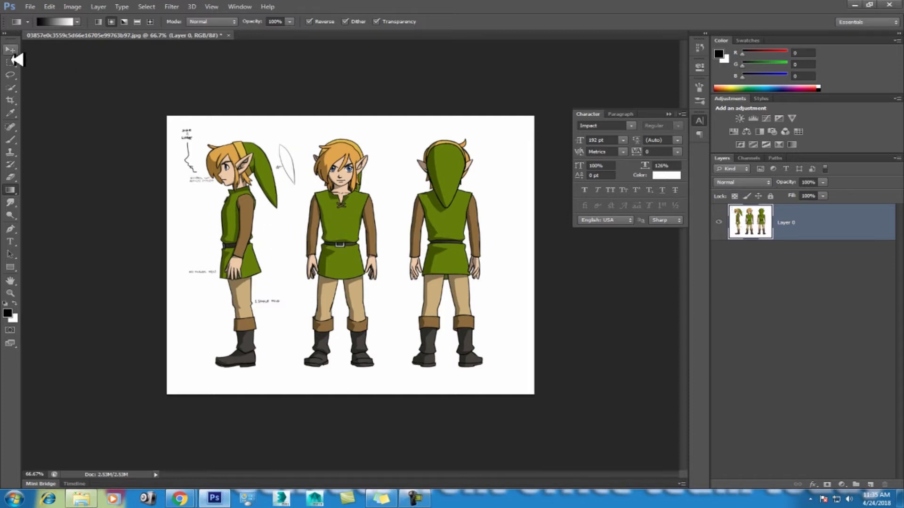
Step: Show rulers and place horizontal guides at the head top, chin and chest
key(ctrl+plus)
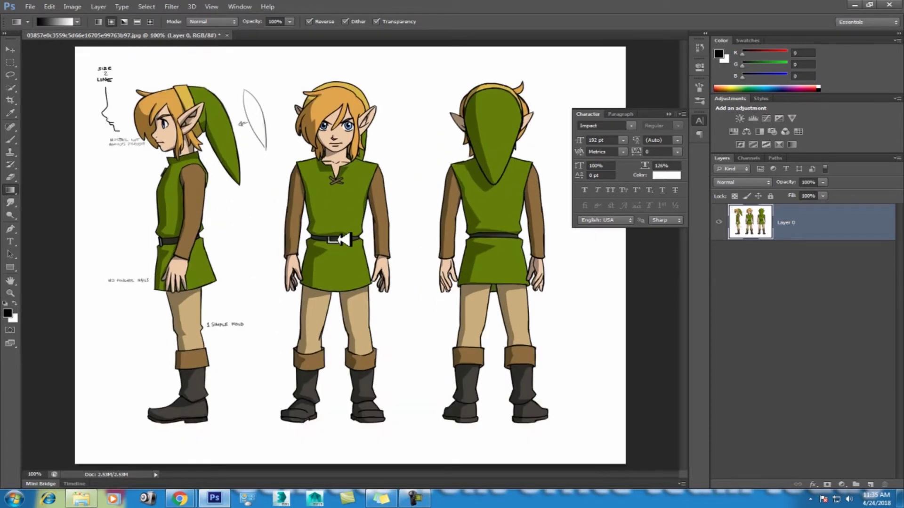
key(ctrl+minus)
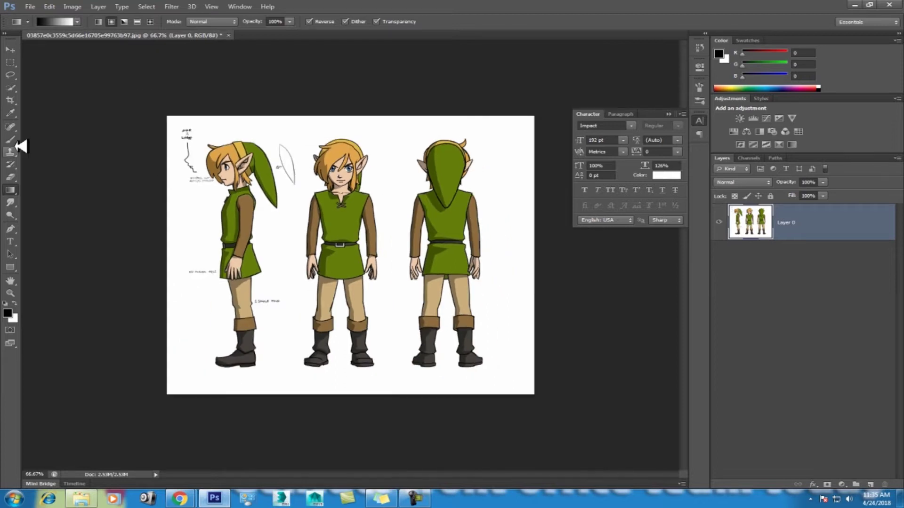
key(ctrl+r)
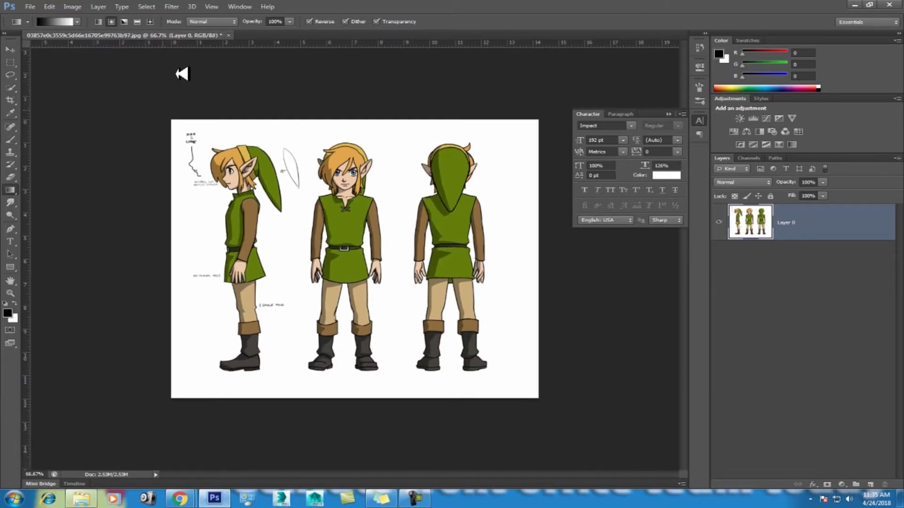
drag(172, 47, 178, 146)
drag(273, 46, 261, 189)
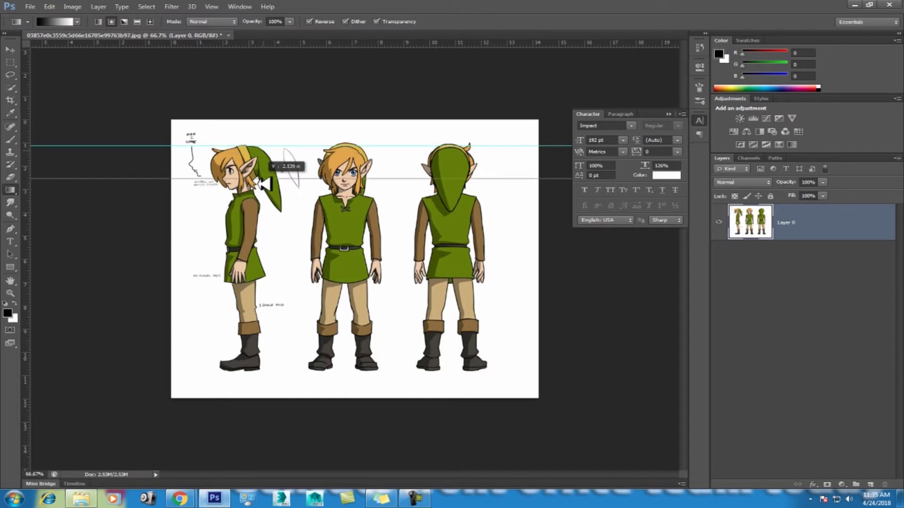
drag(322, 49, 307, 220)
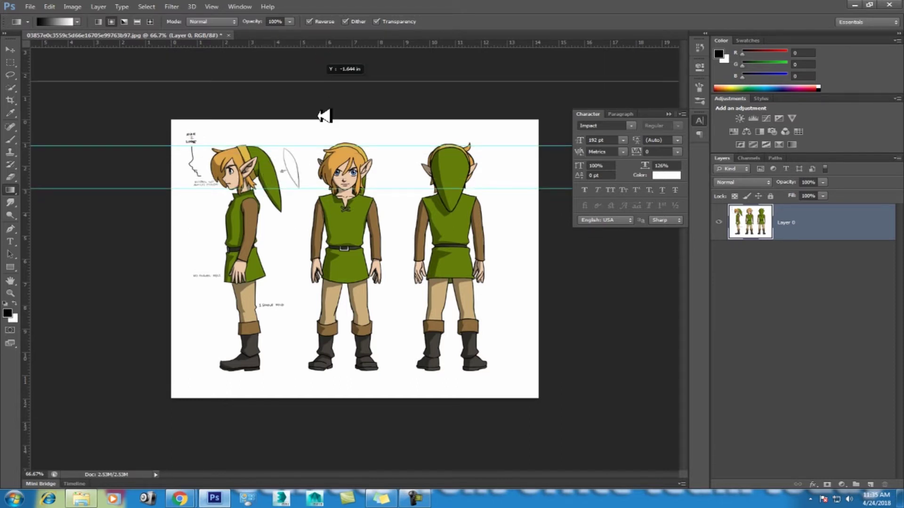
Step: Add horizontal guides at the belt, knees and feet, and a vertical guide down the front view's centre
drag(350, 45, 313, 250)
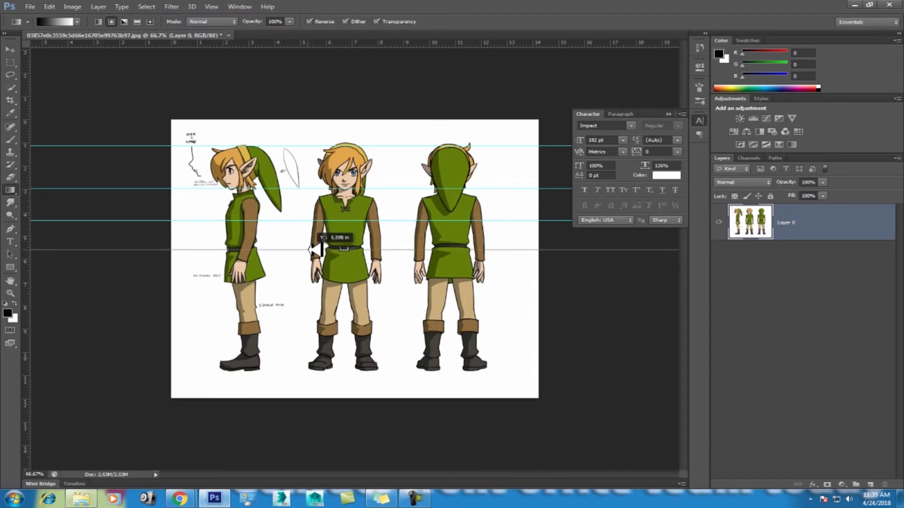
drag(351, 44, 304, 285)
drag(387, 43, 332, 310)
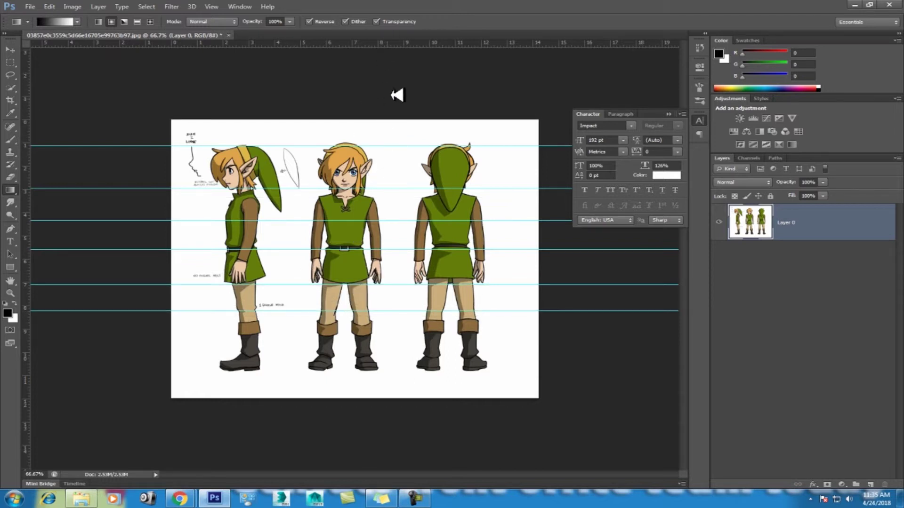
drag(408, 44, 335, 373)
drag(28, 184, 351, 209)
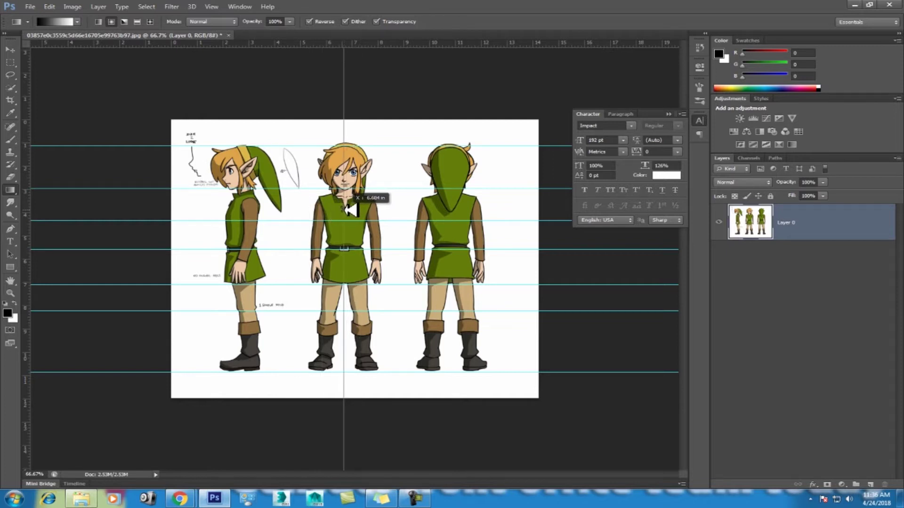
drag(351, 209, 352, 209)
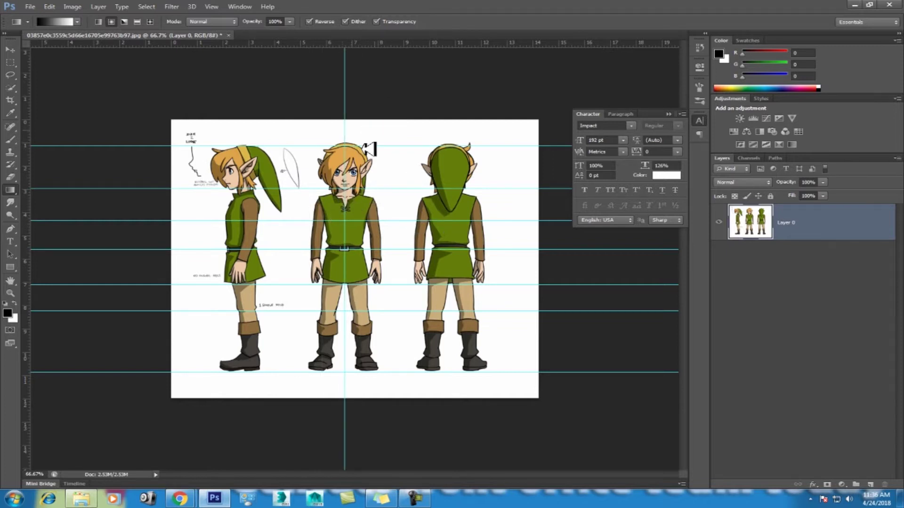
Step: Close the Character and Paragraph panels and add a horizontal guide just above the chin guide
key(ctrl+1)
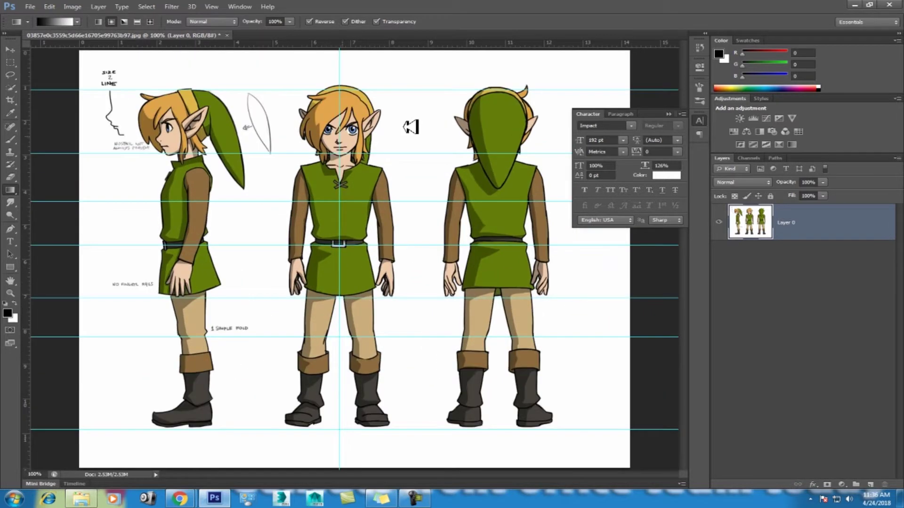
click(682, 114)
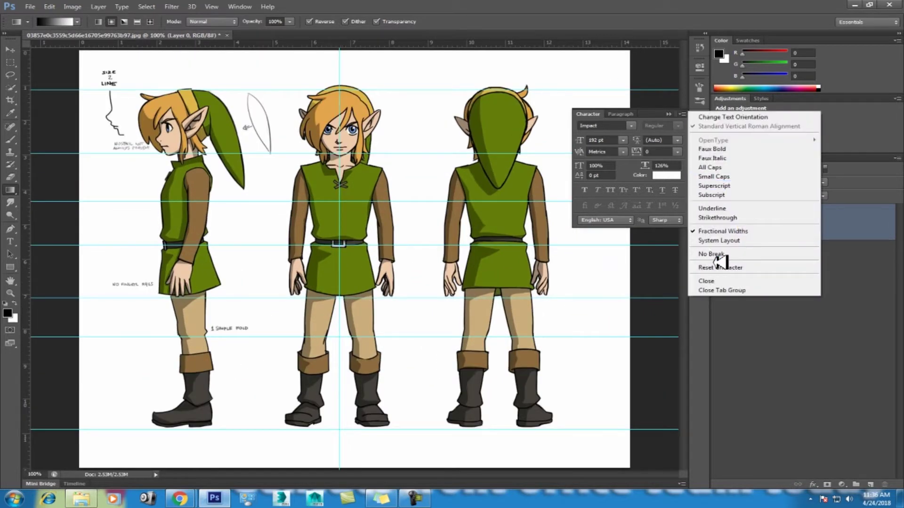
click(715, 281)
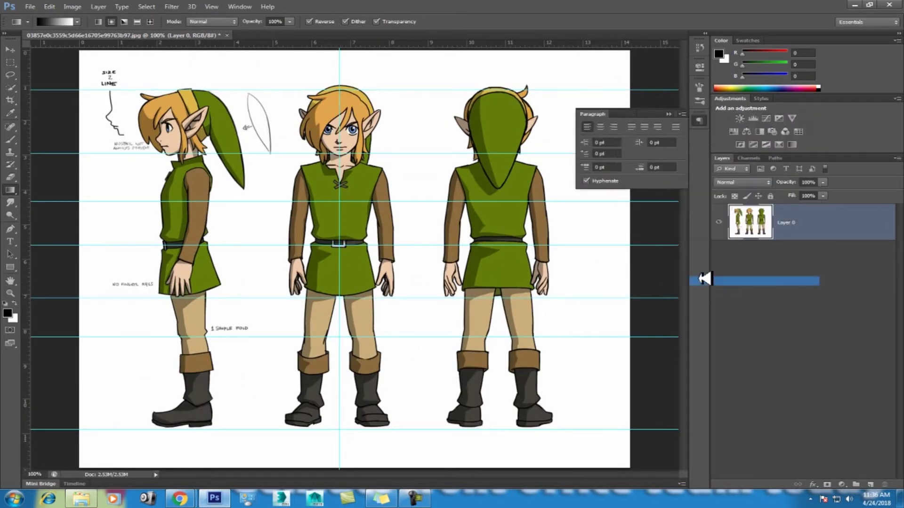
click(682, 115)
click(719, 190)
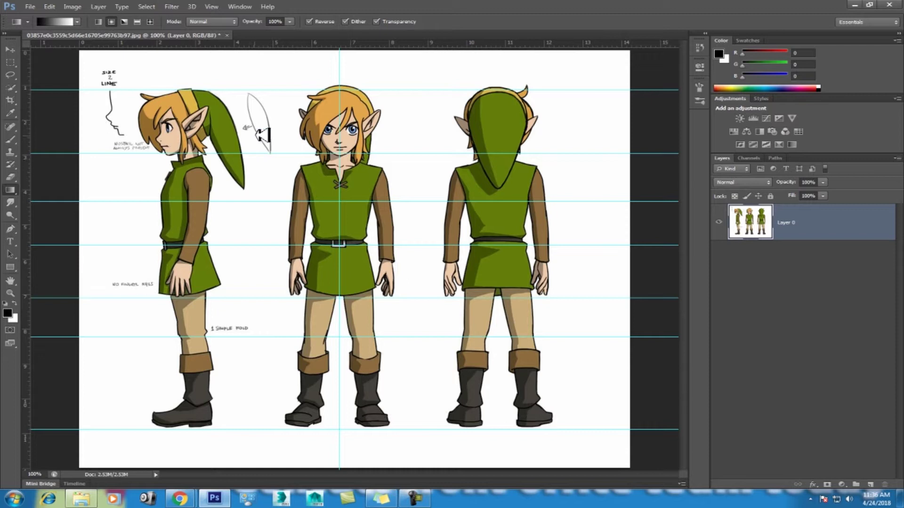
drag(376, 46, 374, 142)
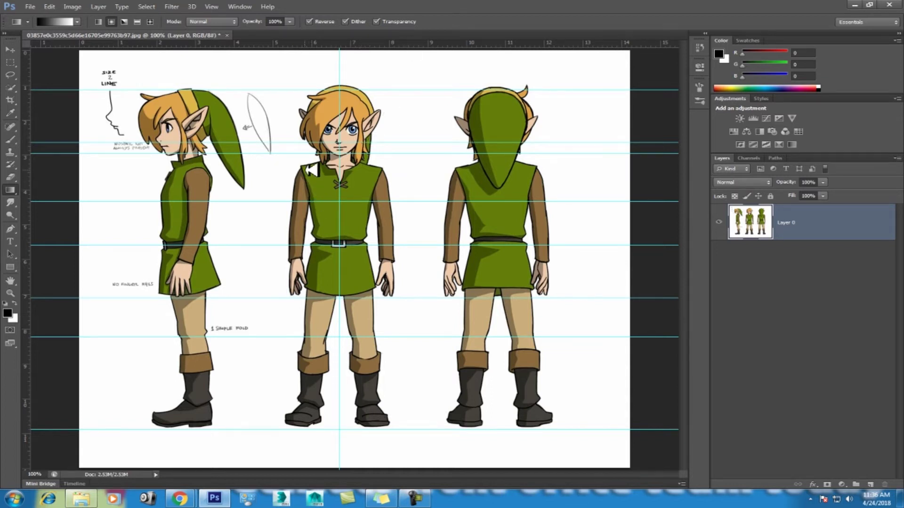
key(ctrl+minus)
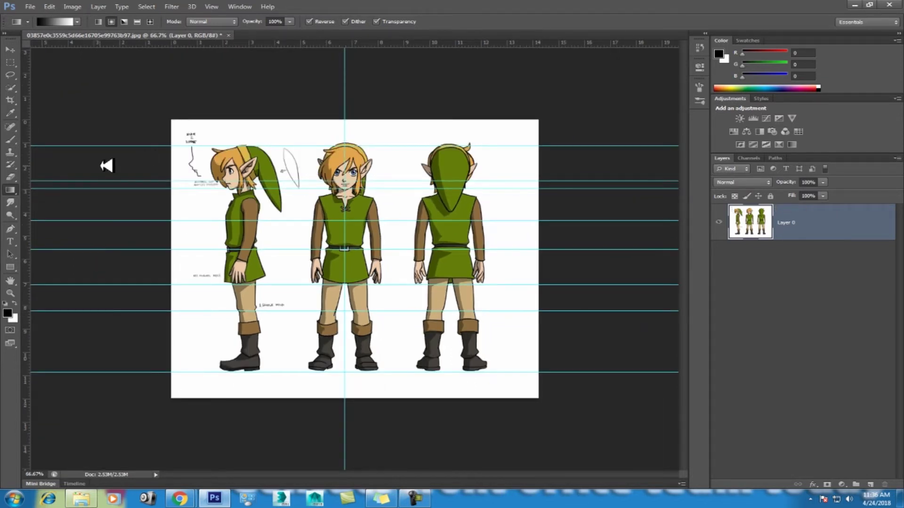
Step: With Single Row Marquee in Add mode, select rows along the chin, chest and belt guides, then create a new empty layer
click(13, 60)
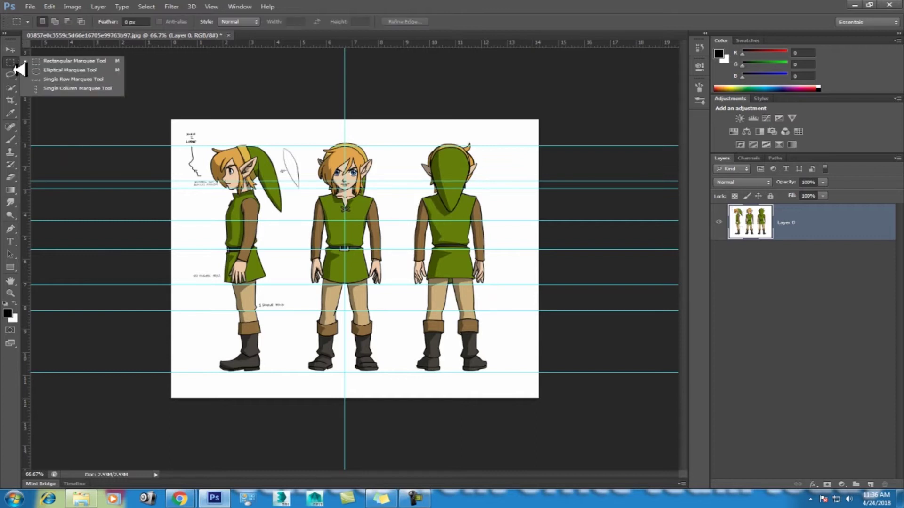
click(91, 79)
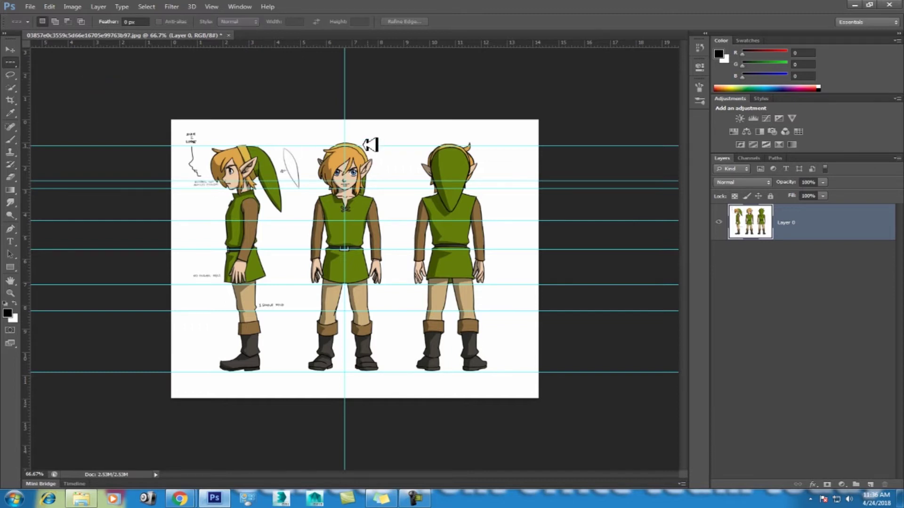
click(55, 21)
click(423, 185)
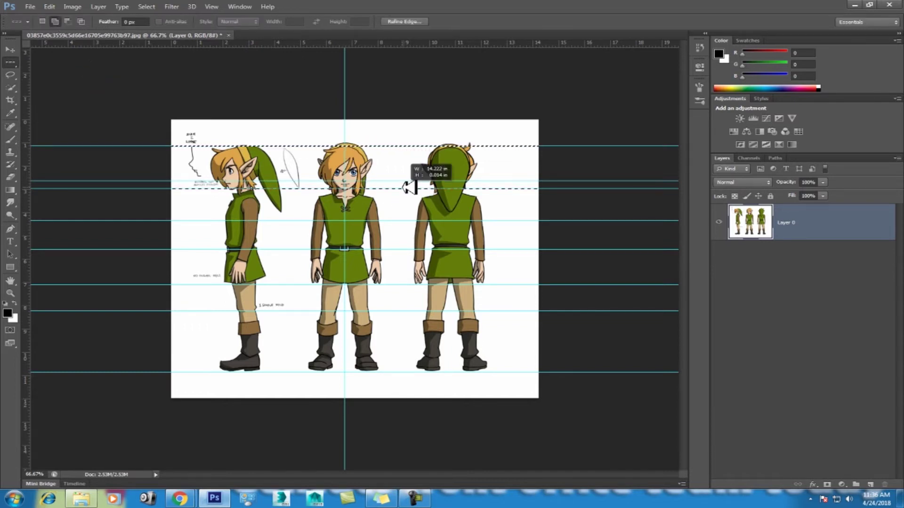
click(382, 221)
click(410, 249)
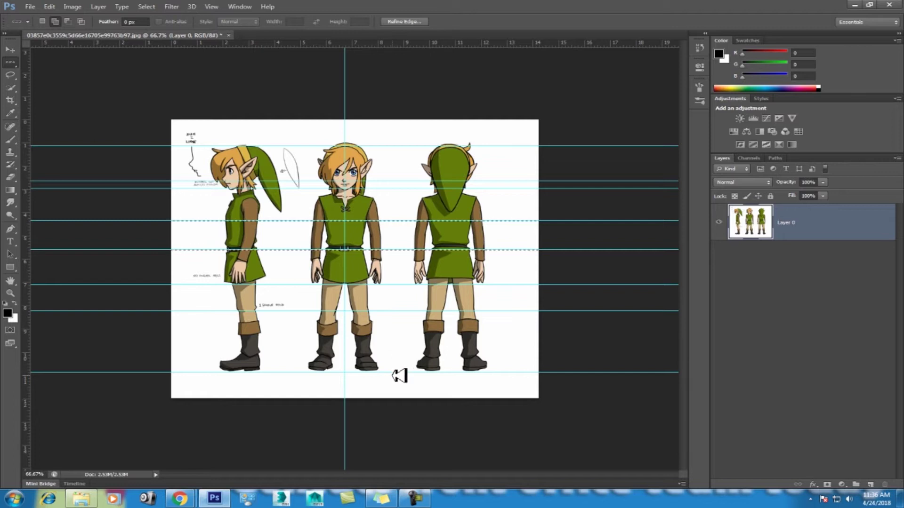
click(870, 484)
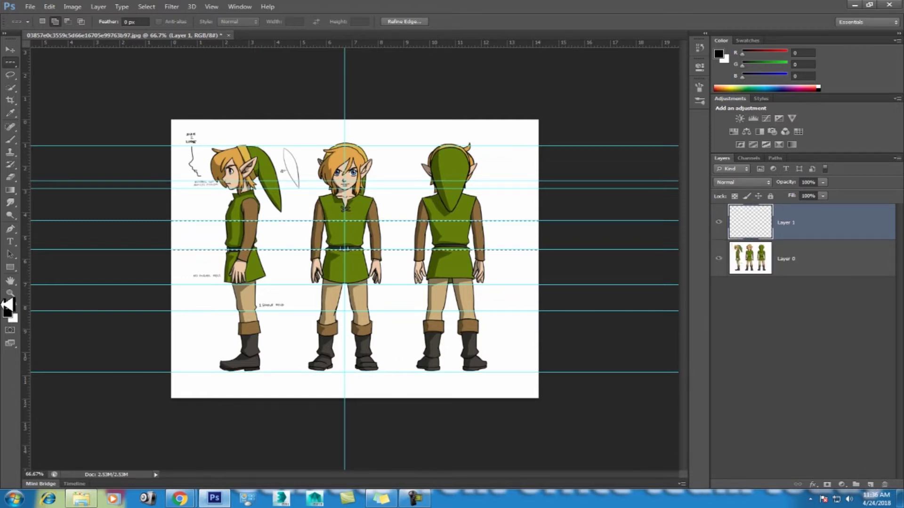
Step: Fill the row selections with red (255,41,0), deselect, and toggle the guides off and on to check the lines
click(8, 312)
click(690, 310)
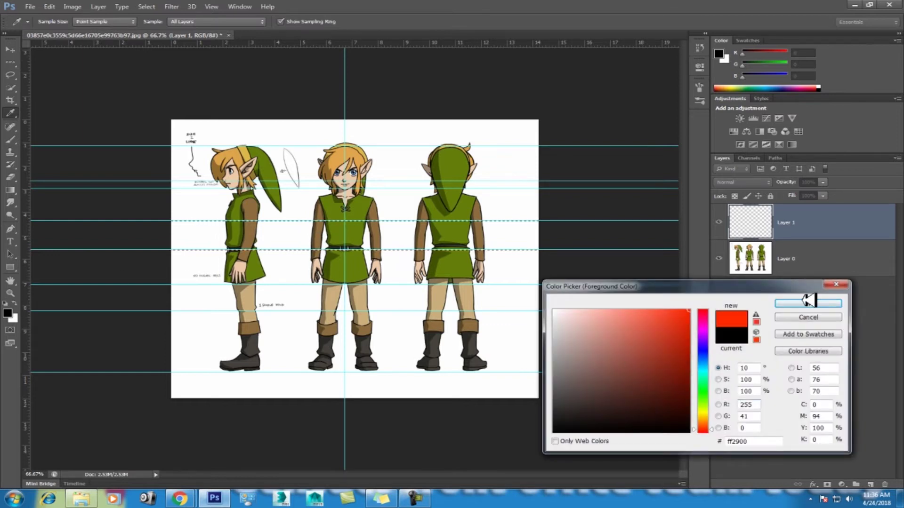
click(808, 304)
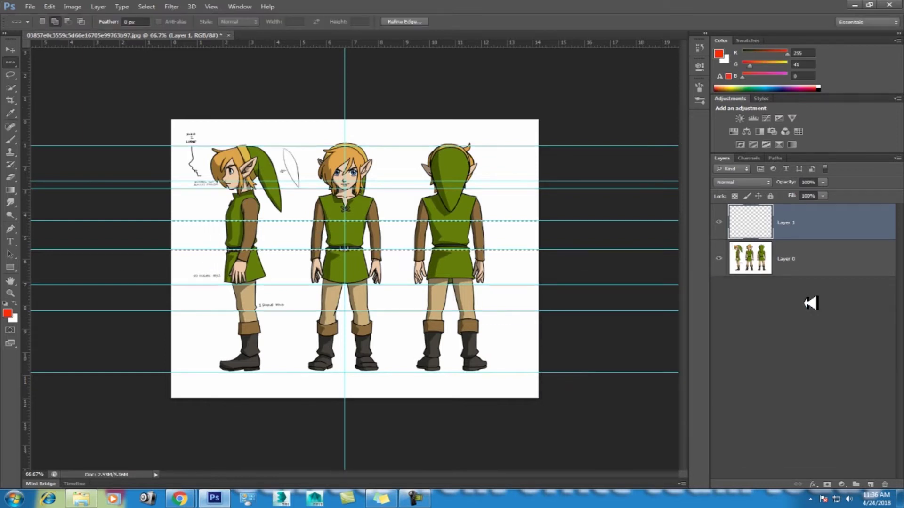
key(ctrl+d)
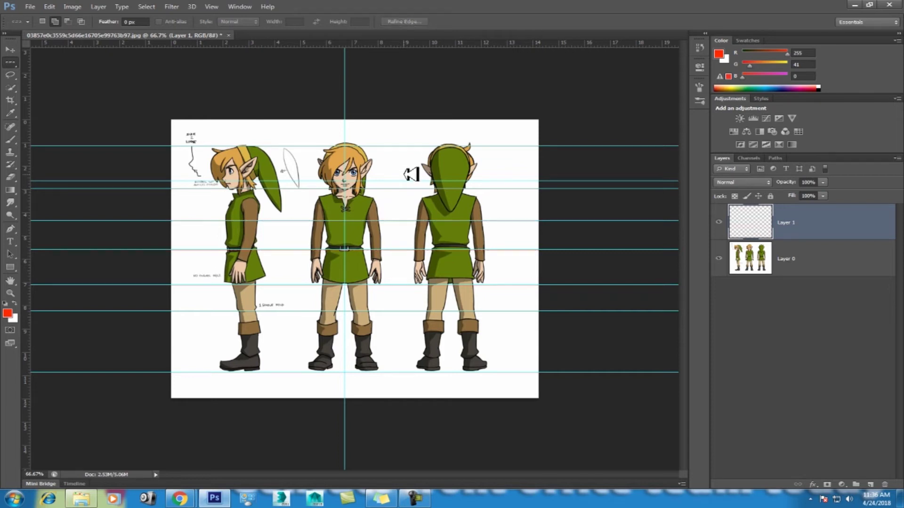
key(ctrl+semicolon)
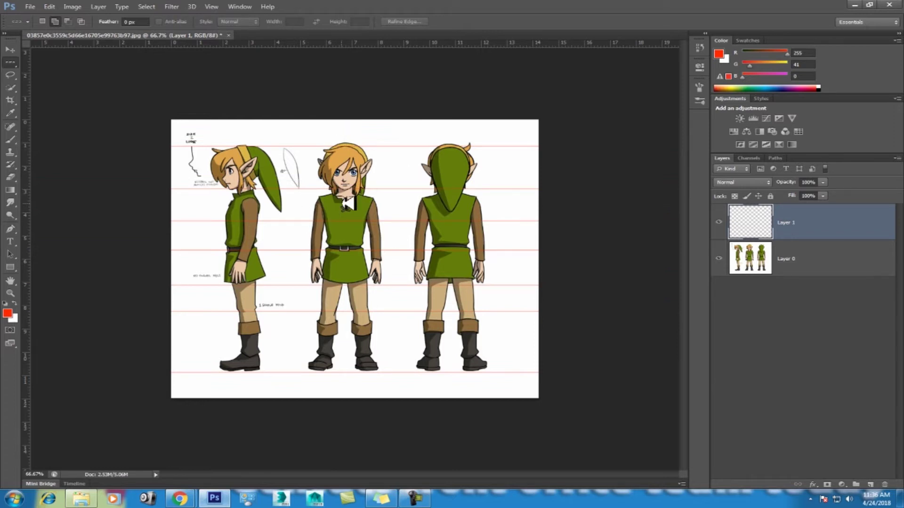
key(ctrl+semicolon)
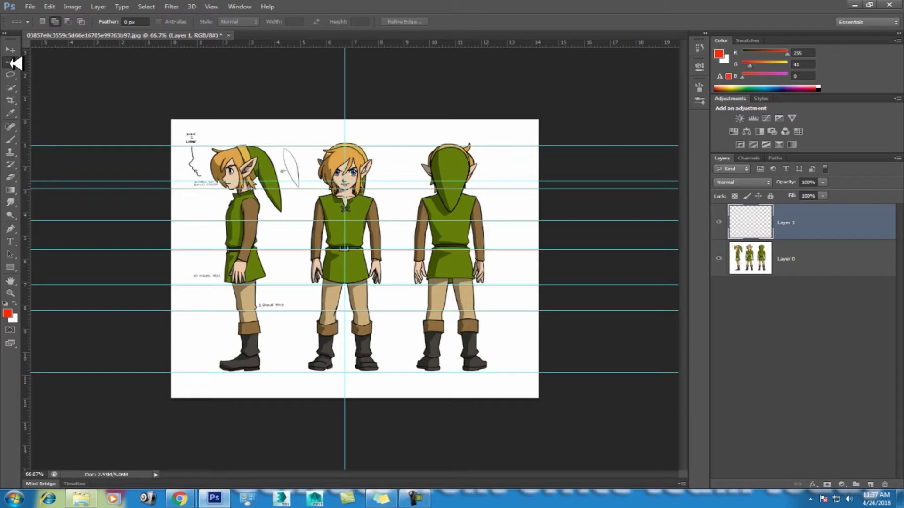
Step: Select a single-pixel column on the front view's centre guide, fill it red, deselect and zoom to 100%
right_click(11, 62)
click(54, 88)
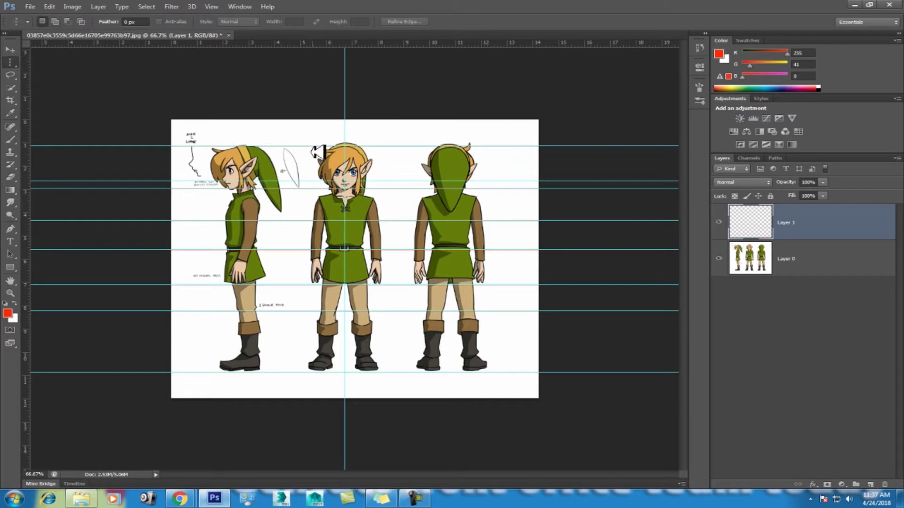
click(345, 121)
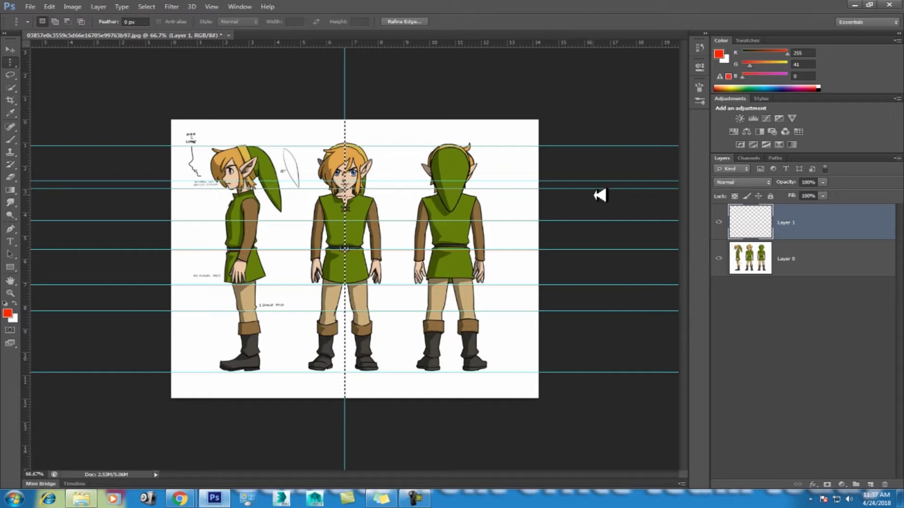
key(ctrl+d)
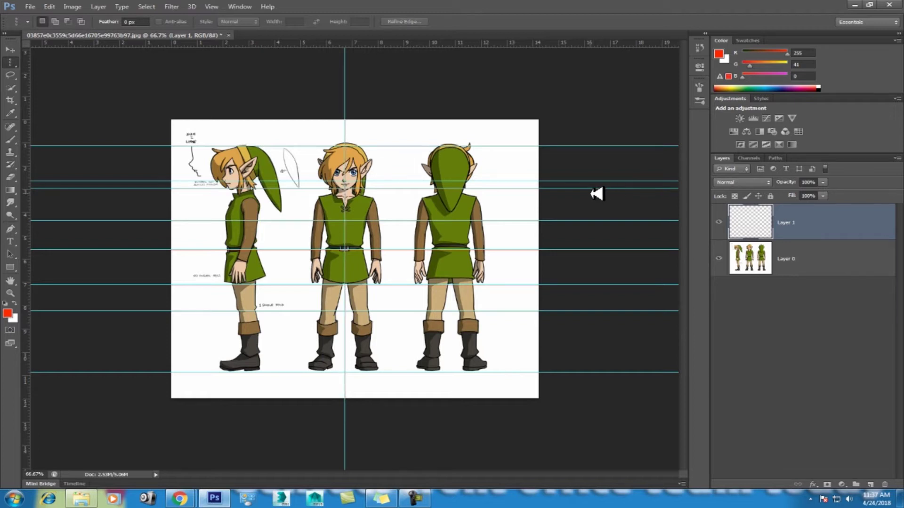
key(ctrl+1)
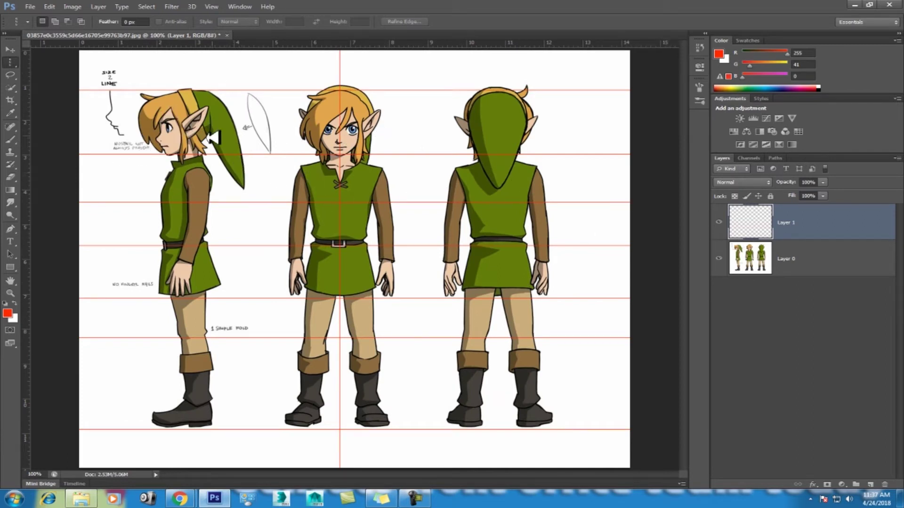
Step: Select the artwork layer, add two vertical guides between the side, front and back views, and zoom out to 66.7%
click(835, 254)
click(830, 218)
click(815, 258)
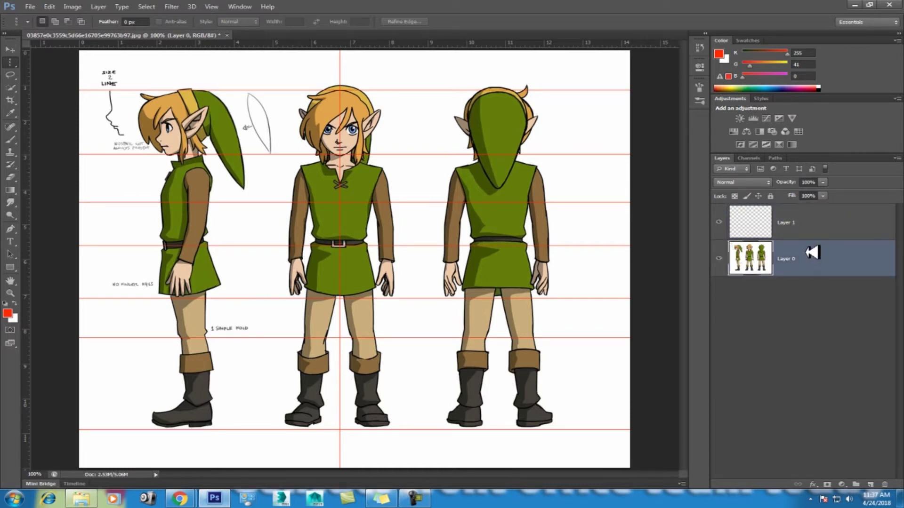
drag(30, 166, 262, 194)
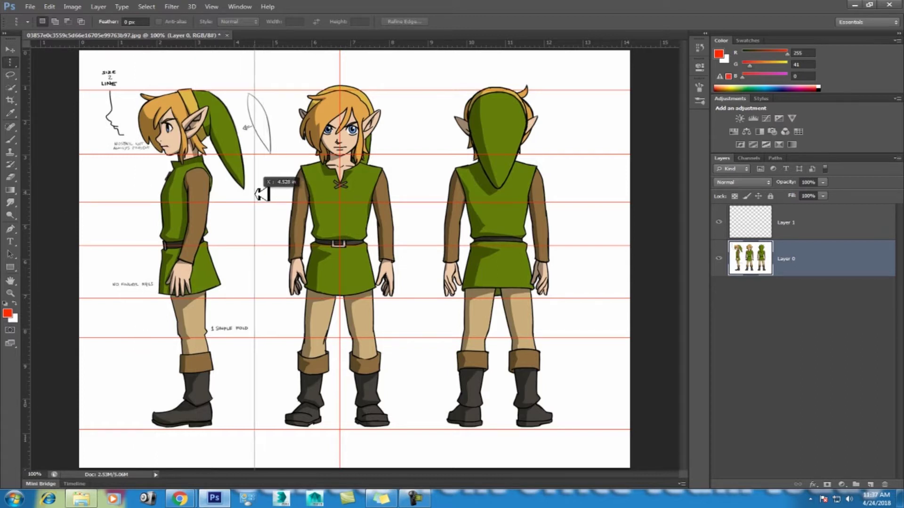
drag(256, 194, 273, 200)
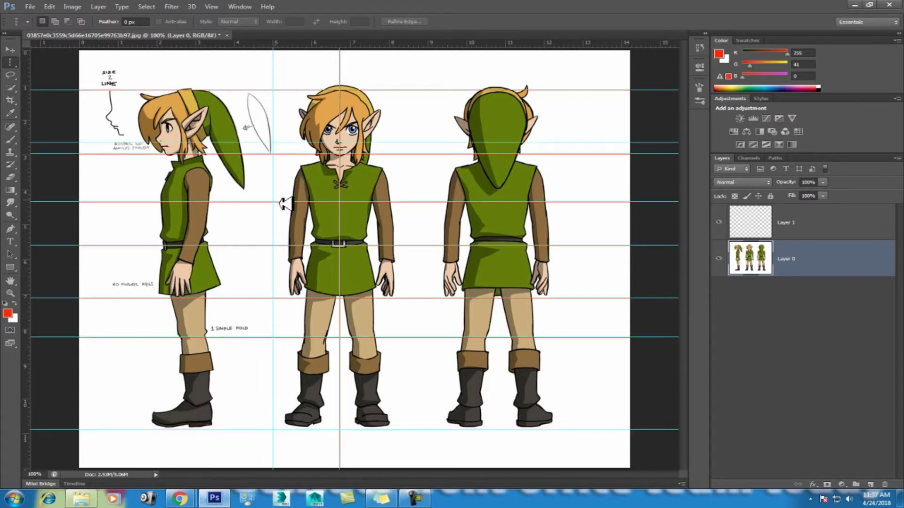
drag(37, 174, 415, 214)
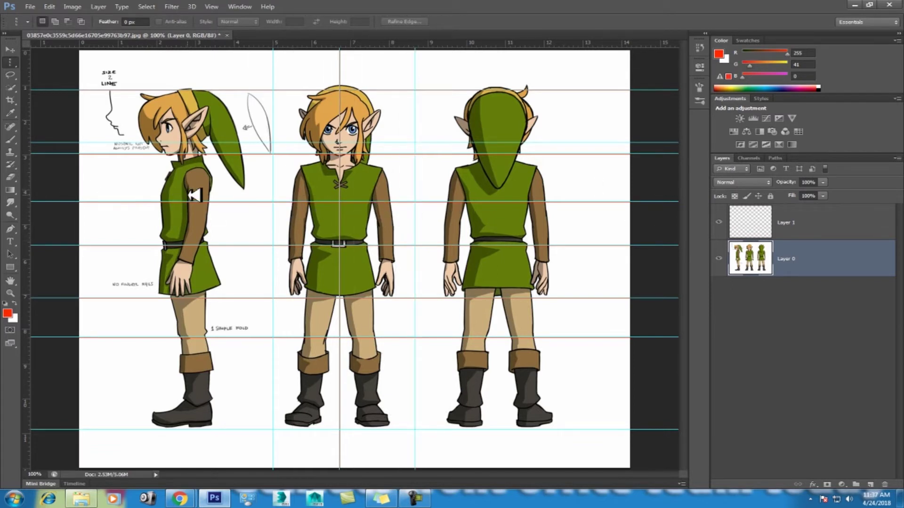
key(ctrl+minus)
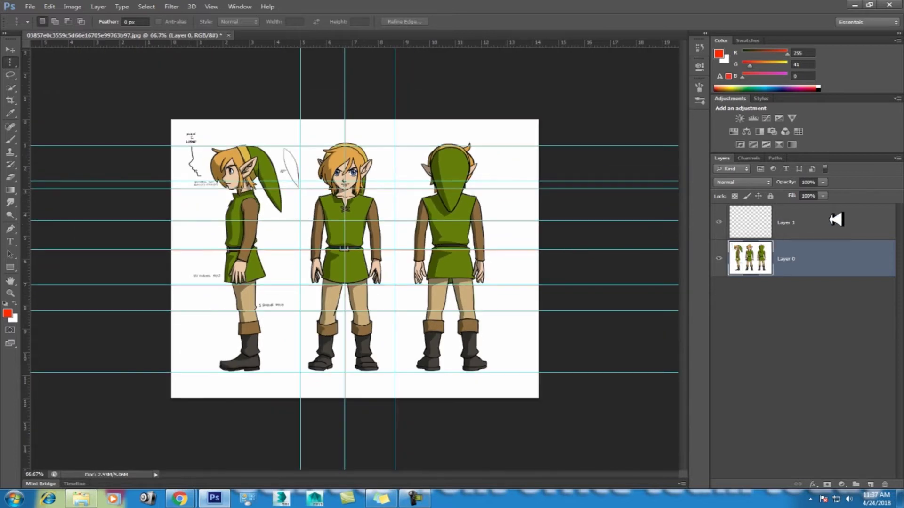
Step: Stamp Layer 1 and Layer 0 into a merged Layer 2 on top, then bring up Save As
shift+click(836, 225)
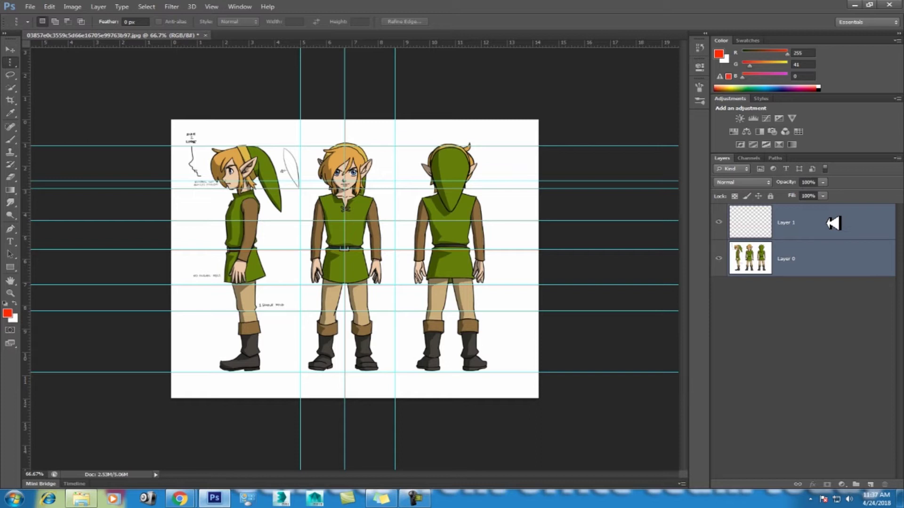
key(ctrl+shift+alt+e)
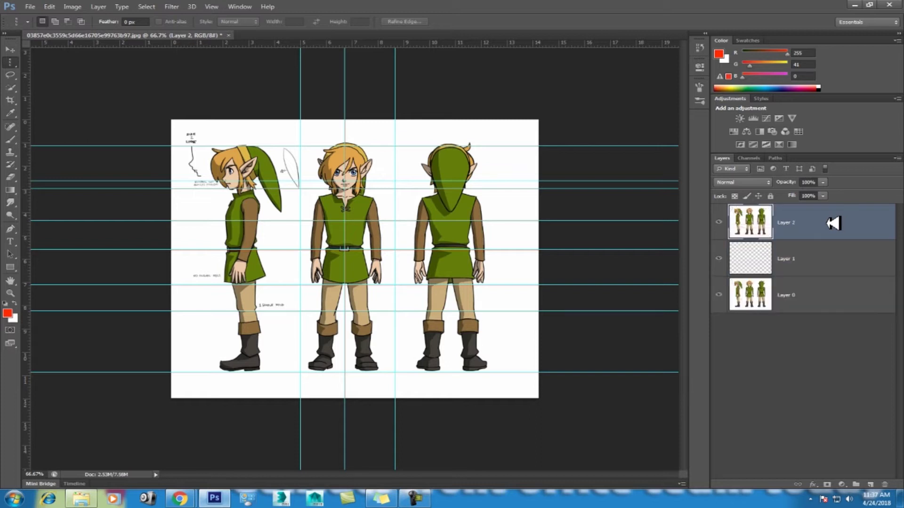
click(718, 222)
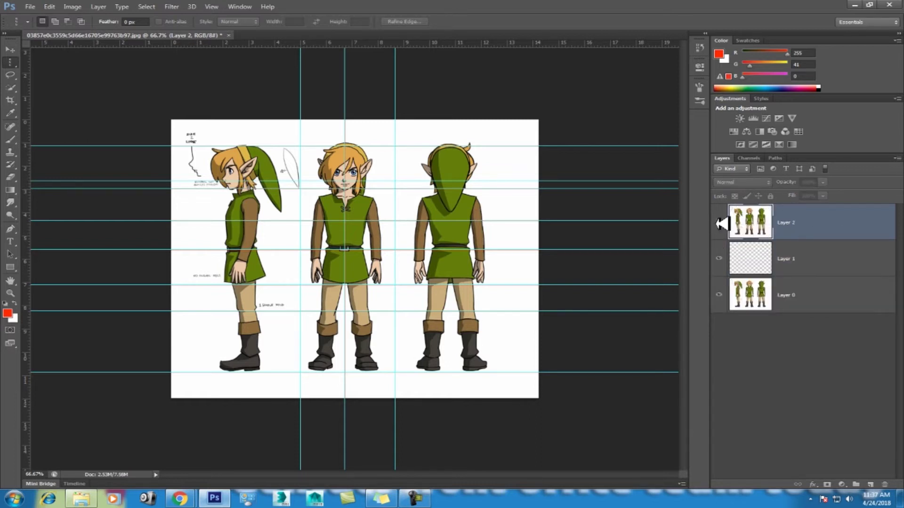
key(ctrl+shift+s)
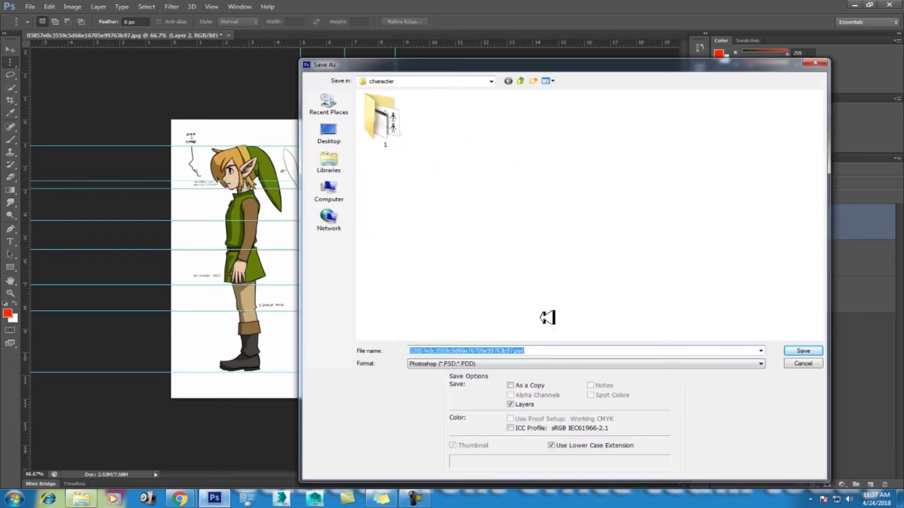
Step: Save the file as character.psd in Photoshop (*.PSD) format, accepting the format options
text(che)
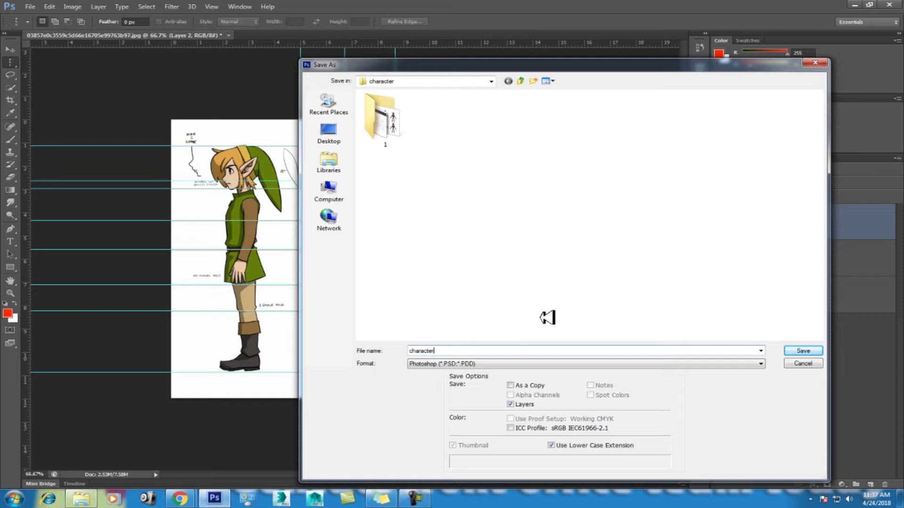
key(Tab)
key(j)
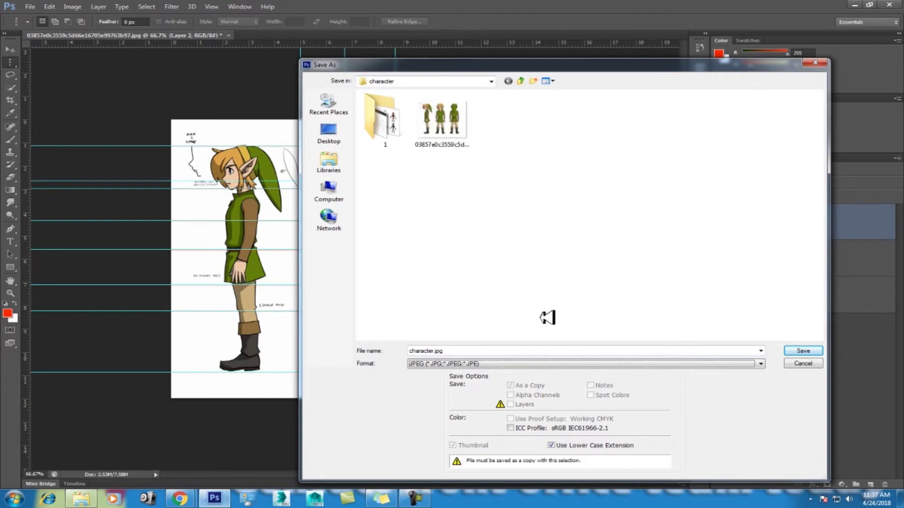
click(520, 362)
key(p)
key(p)
key(p)
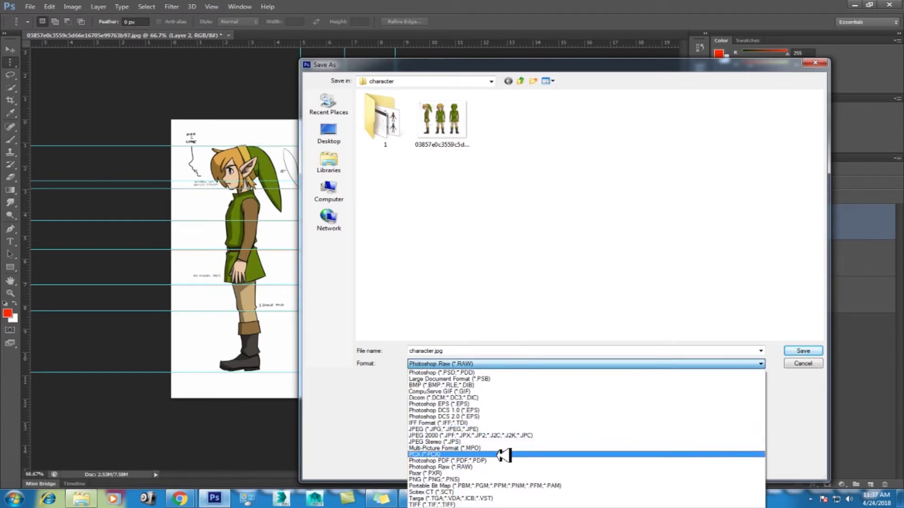
key(p)
key(p)
key(p)
key(p)
key(p)
key(p)
key(p)
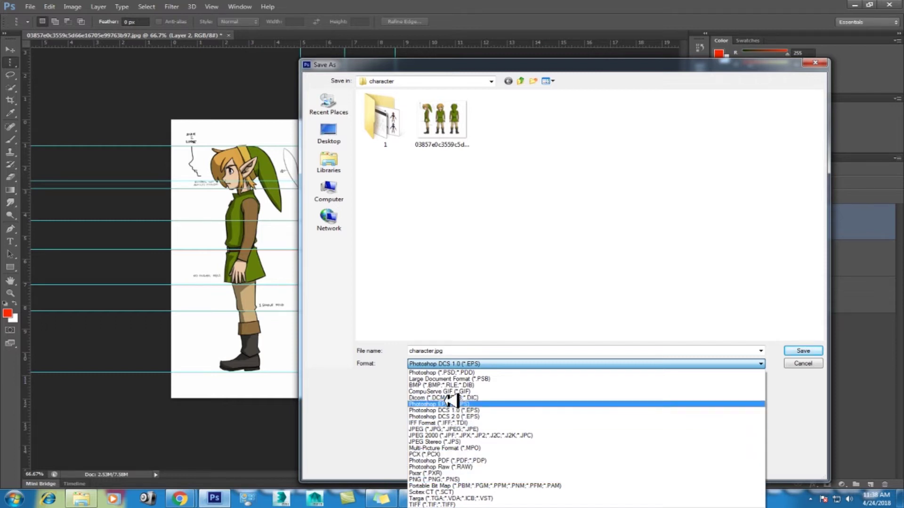
click(456, 410)
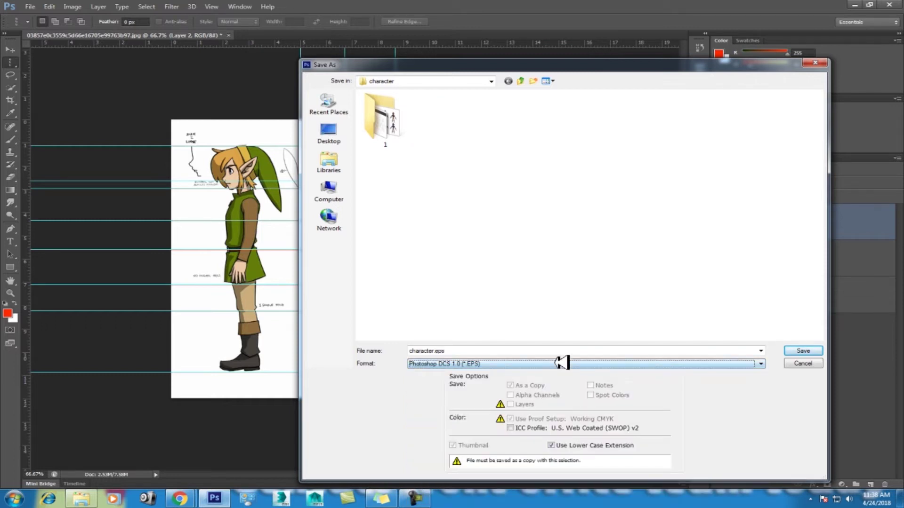
click(561, 363)
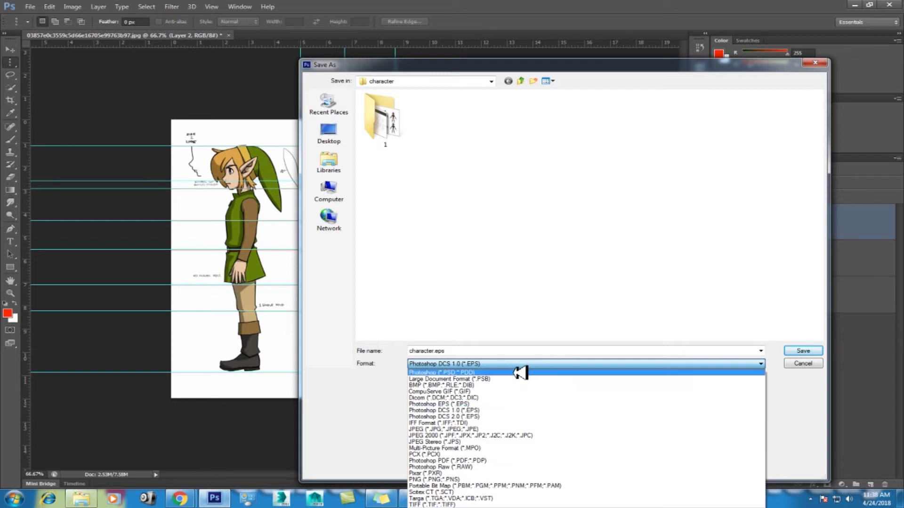
click(522, 373)
click(795, 351)
click(570, 153)
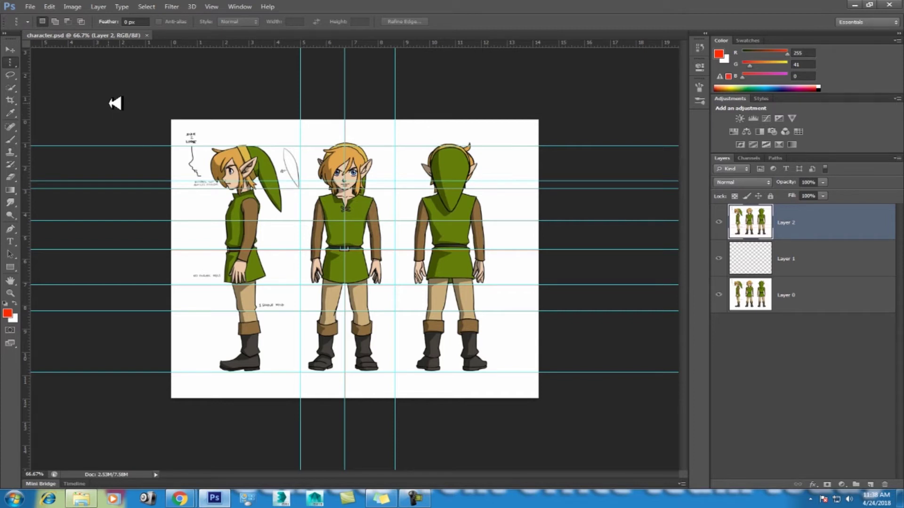
Step: Marquee-select the side view and paste it into a new 361×863 'side view' document in its own window
right_click(14, 62)
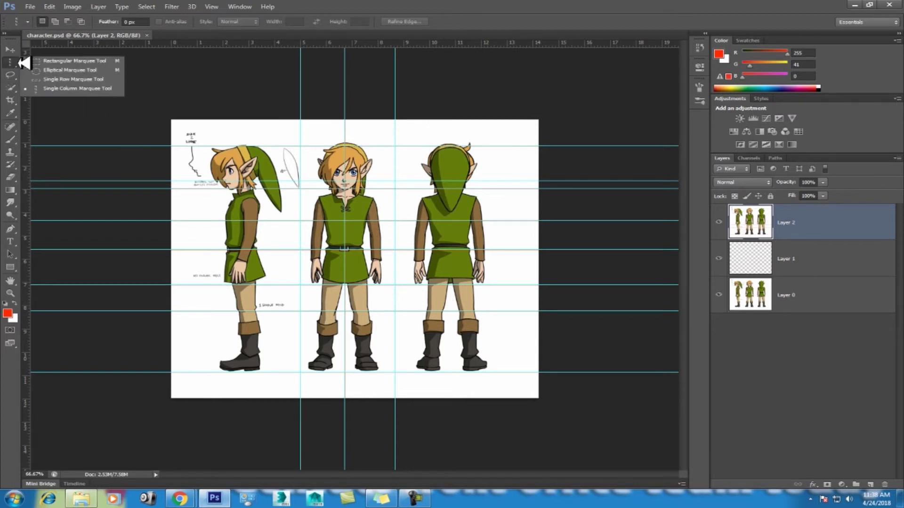
click(67, 60)
drag(171, 120, 297, 406)
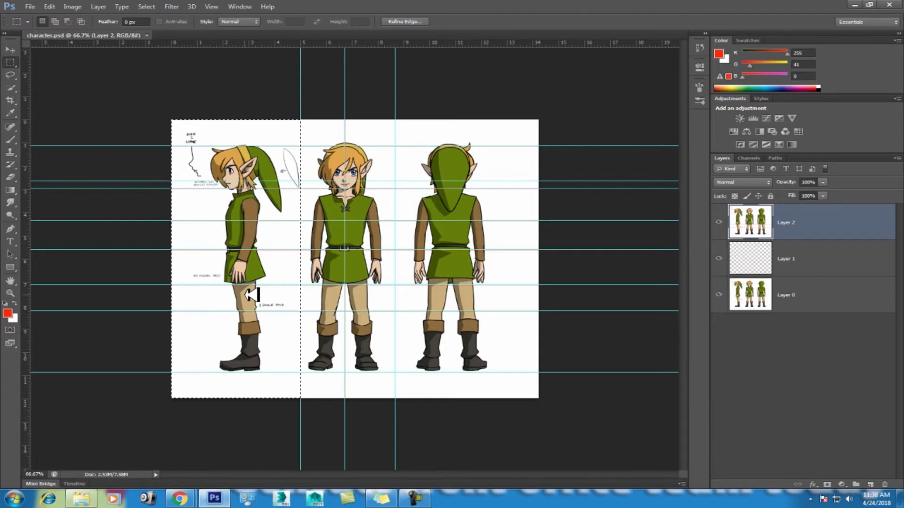
key(ctrl+n)
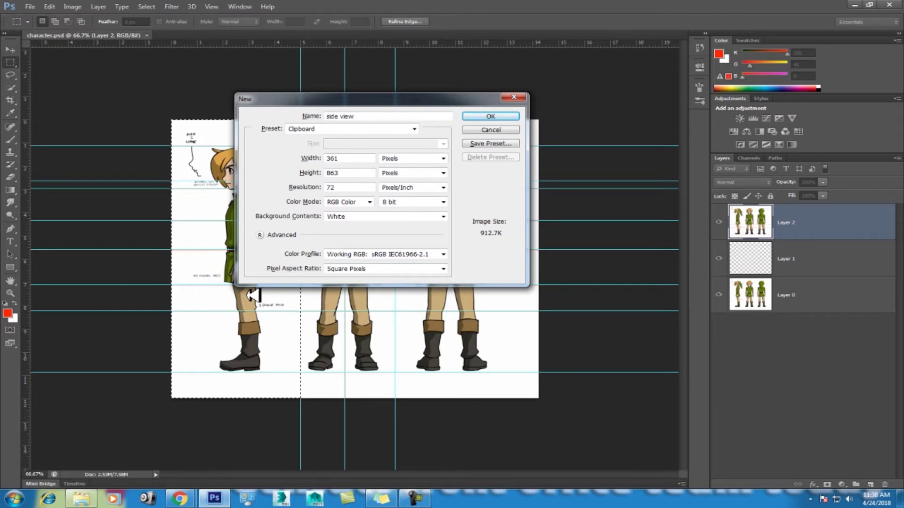
key(Return)
key(ctrl+v)
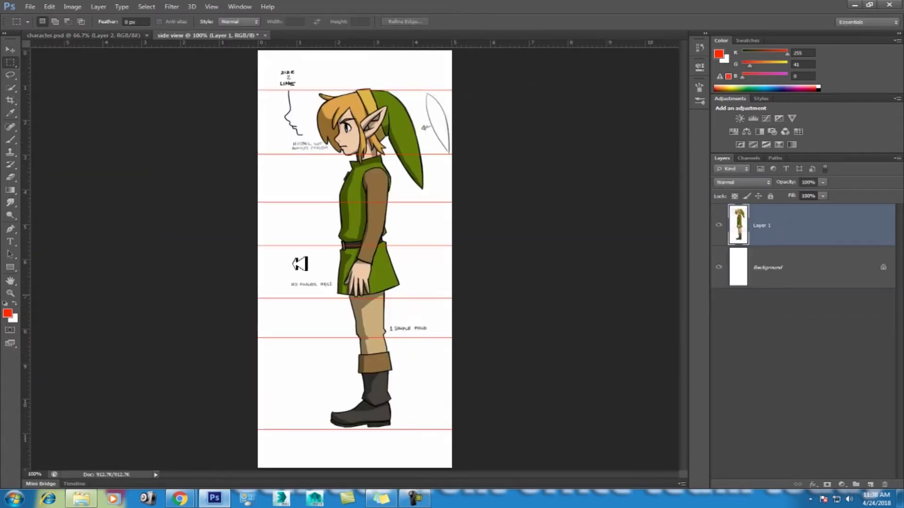
drag(208, 33, 347, 117)
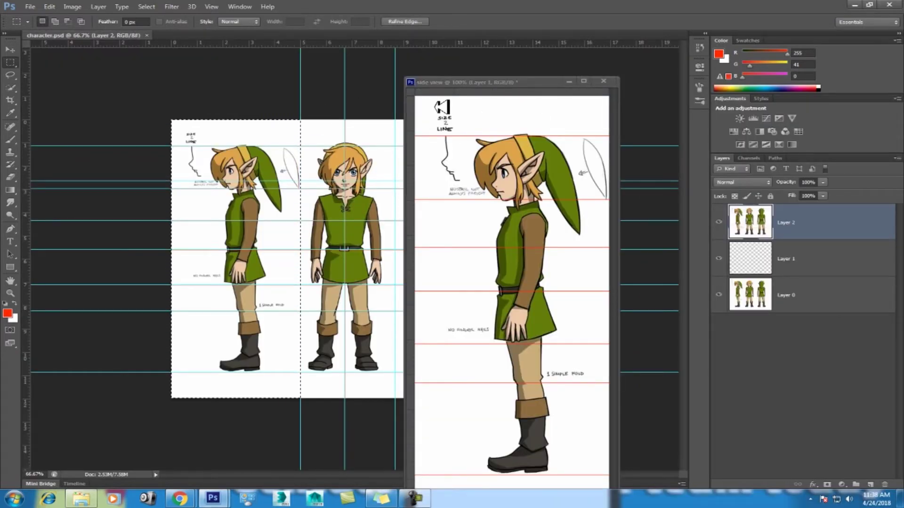
drag(456, 83, 445, 68)
drag(376, 79, 341, 93)
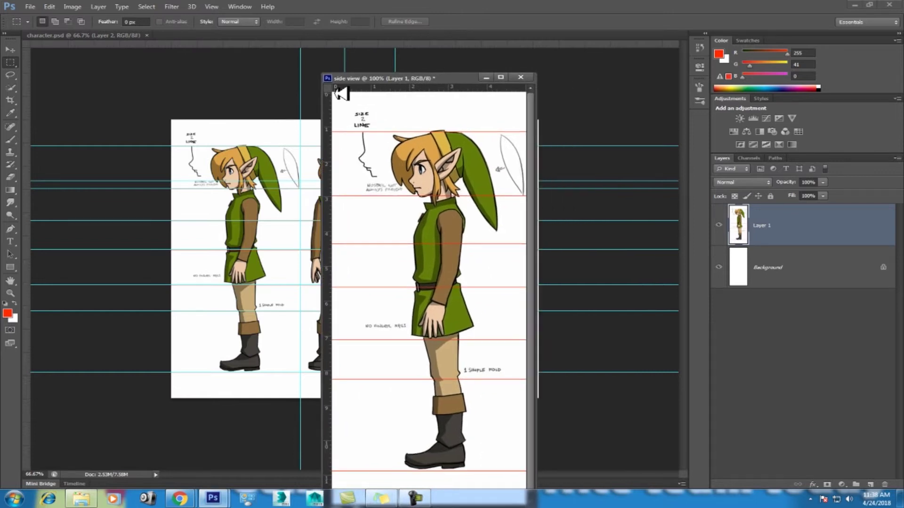
Step: Save the side view document as side view.jpg and close it
click(30, 7)
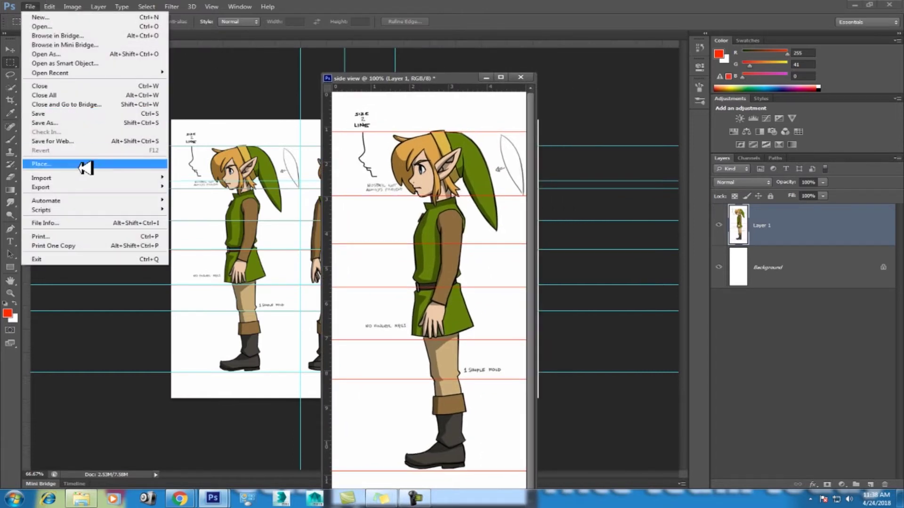
click(90, 123)
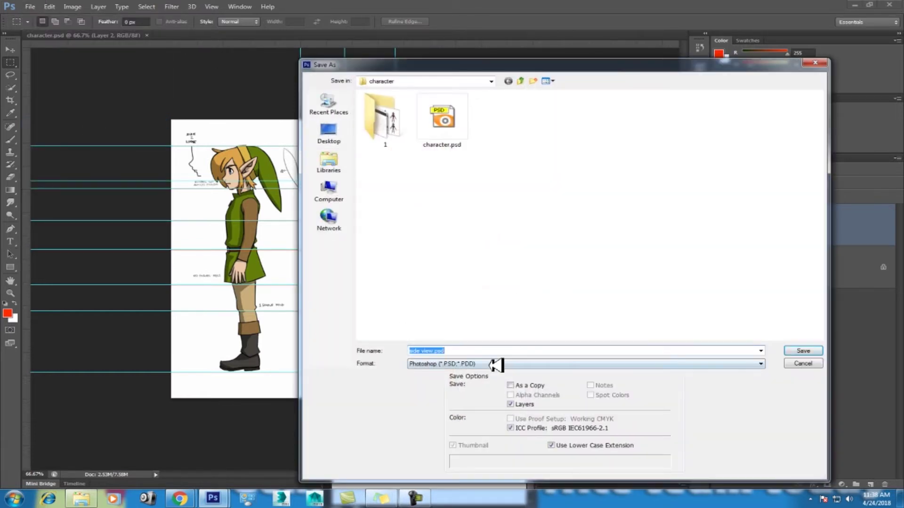
click(487, 364)
key(j)
key(Return)
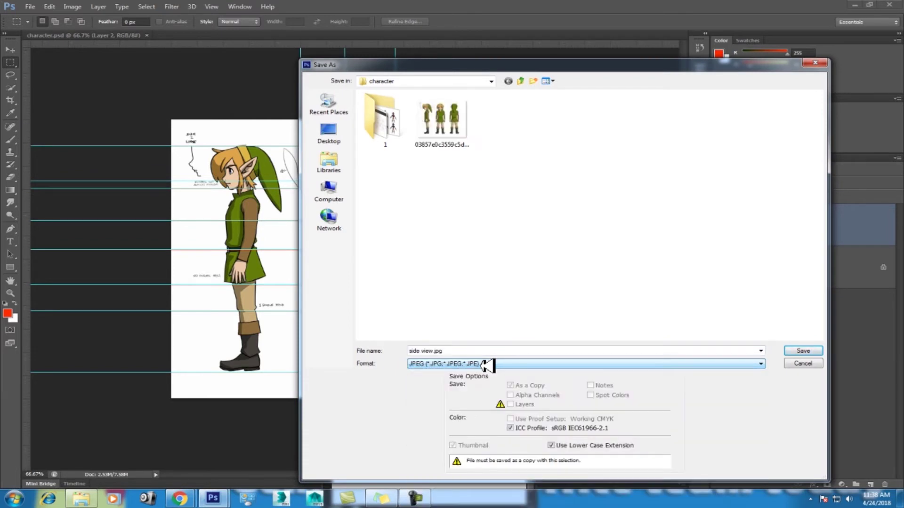
key(Return)
key(Return)
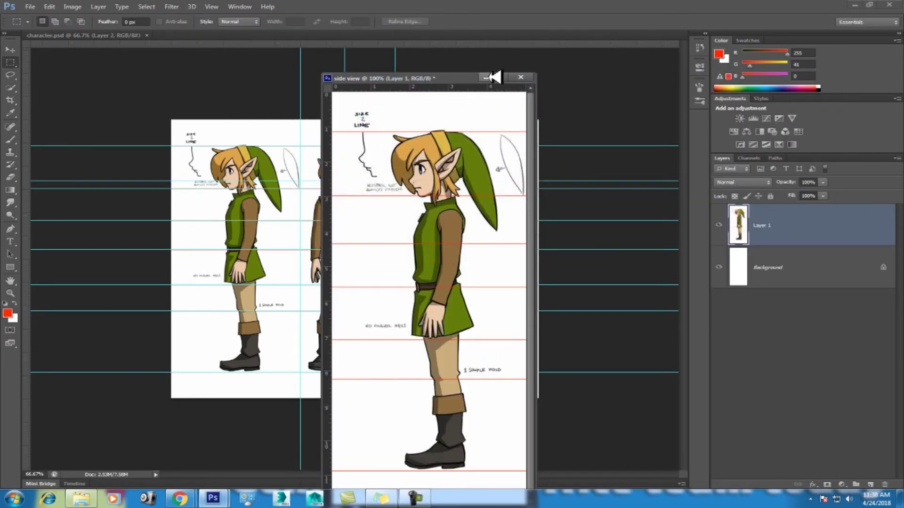
click(487, 76)
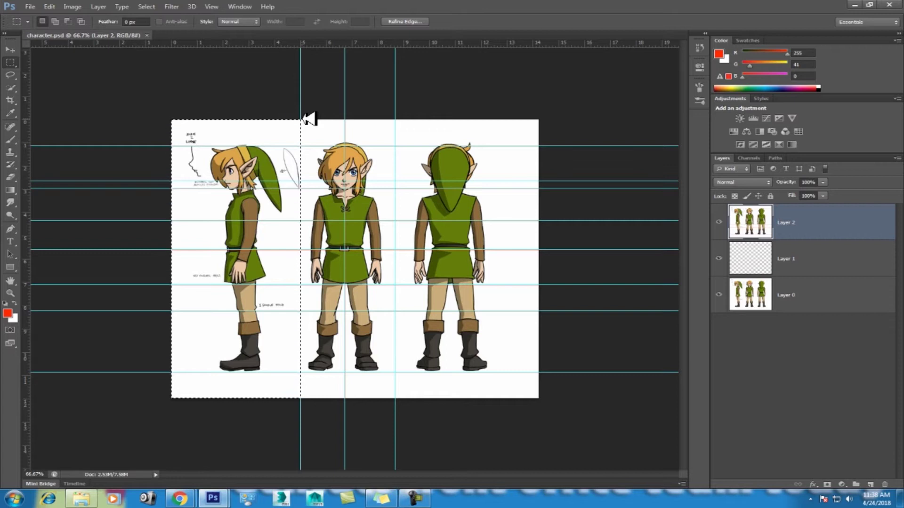
Step: Select the front view and paste it into a new 264×863 document named front
drag(304, 119, 395, 398)
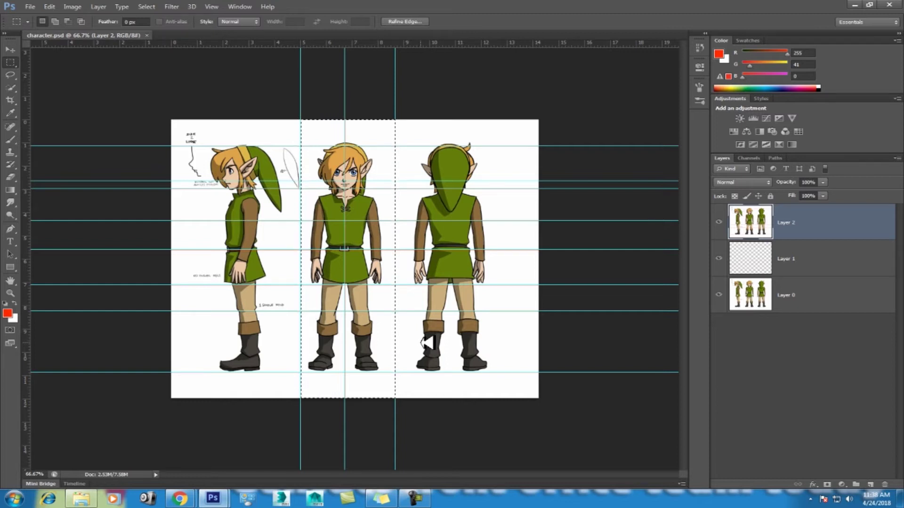
key(ctrl+n)
text(d)
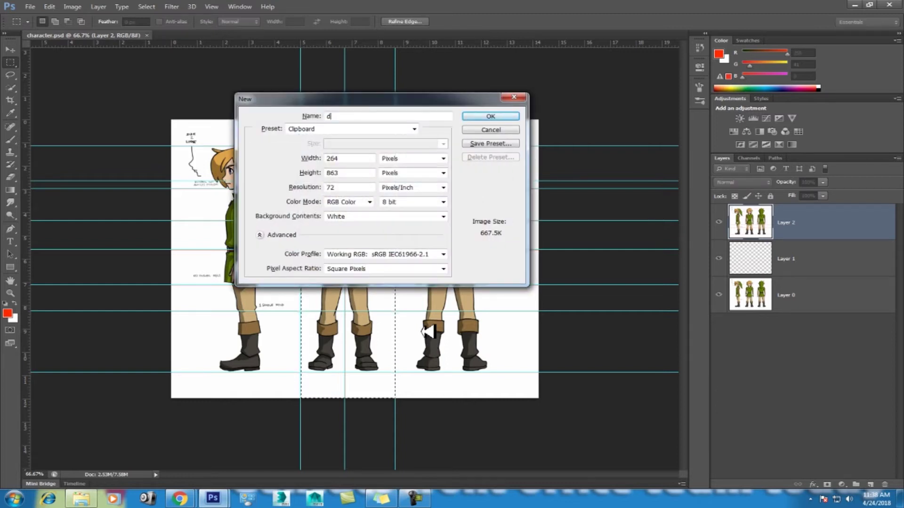
key(Return)
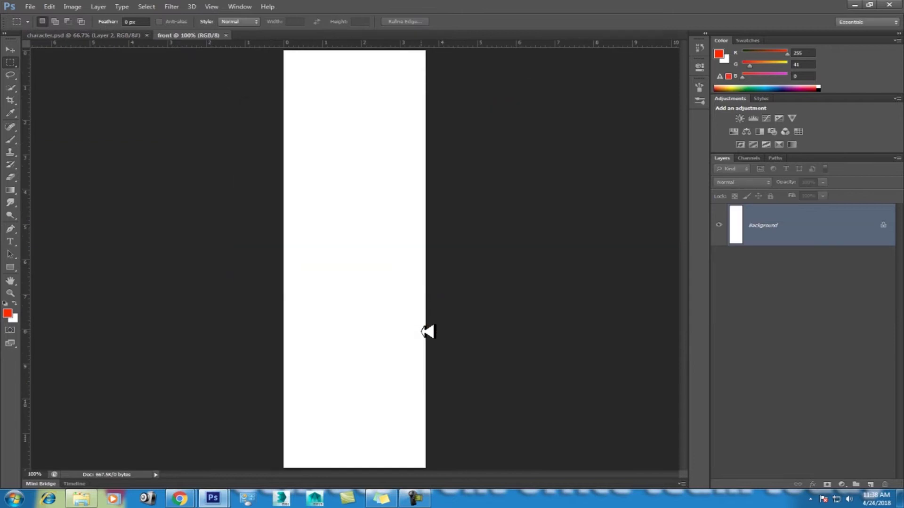
key(ctrl+v)
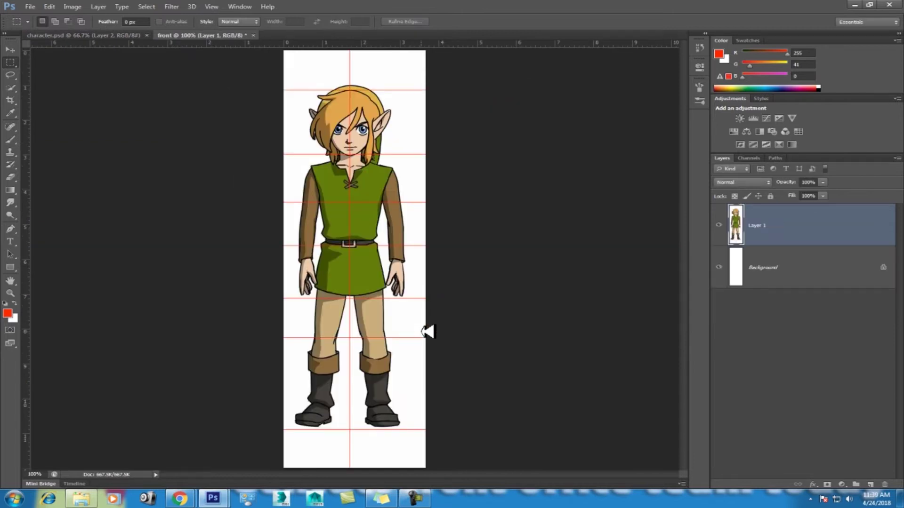
Step: Save the front document as front.jpg, then return to character.psd and deselect
key(ctrl+s)
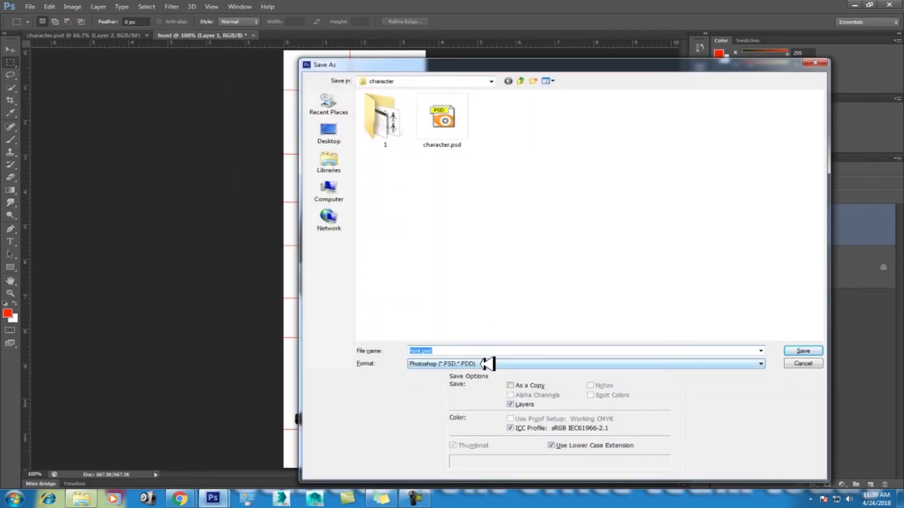
click(487, 363)
key(j)
key(Return)
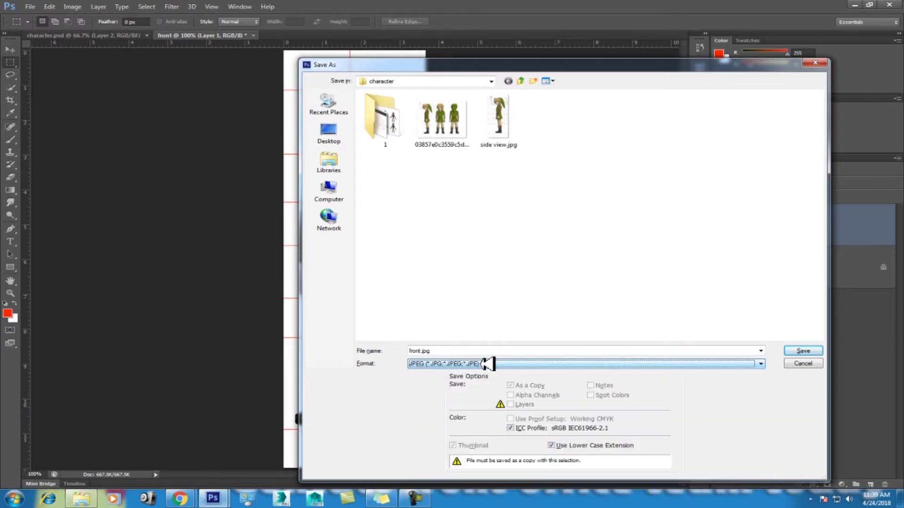
key(Return)
key(Return)
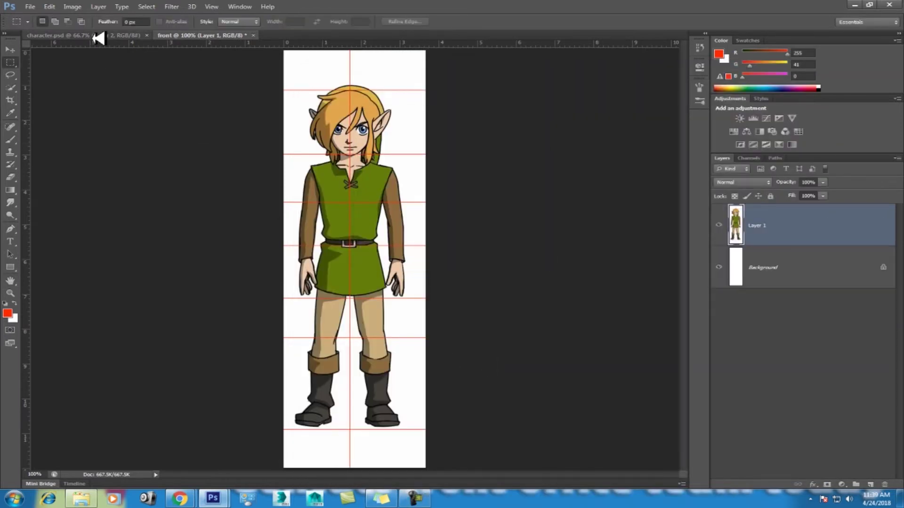
click(98, 36)
key(ctrl+d)
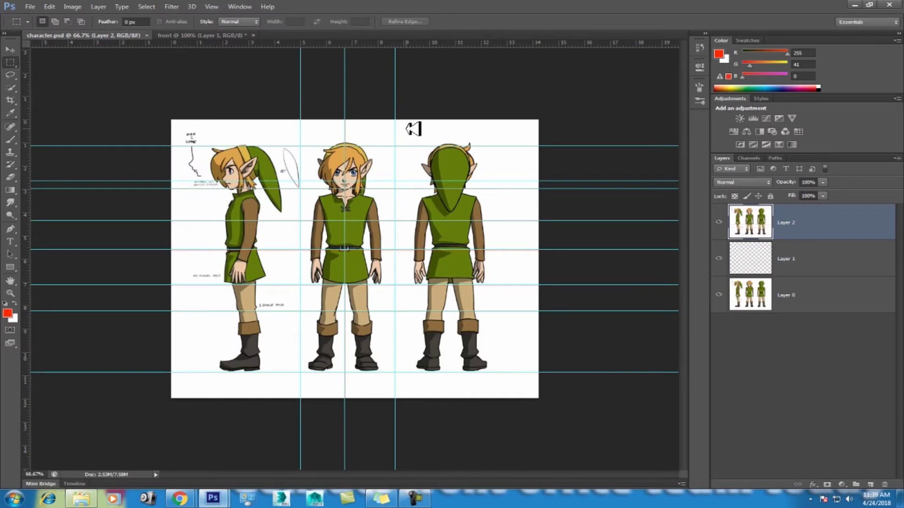
Step: Copy the right-third back view and paste it into a new document named back
drag(399, 117, 581, 409)
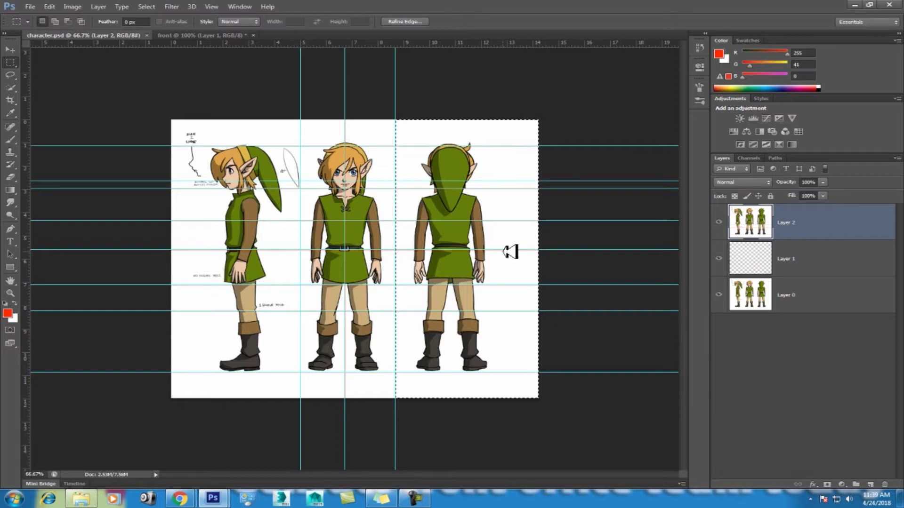
key(ctrl+n)
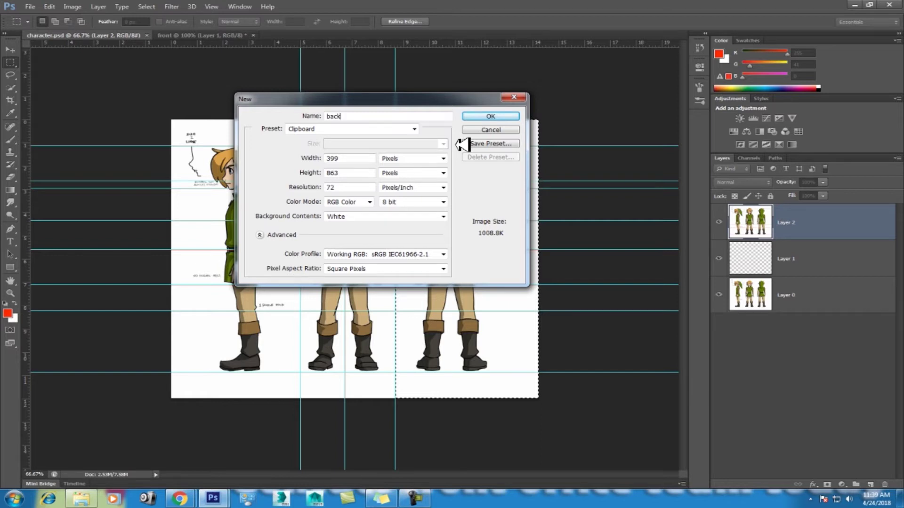
key(Return)
key(ctrl+v)
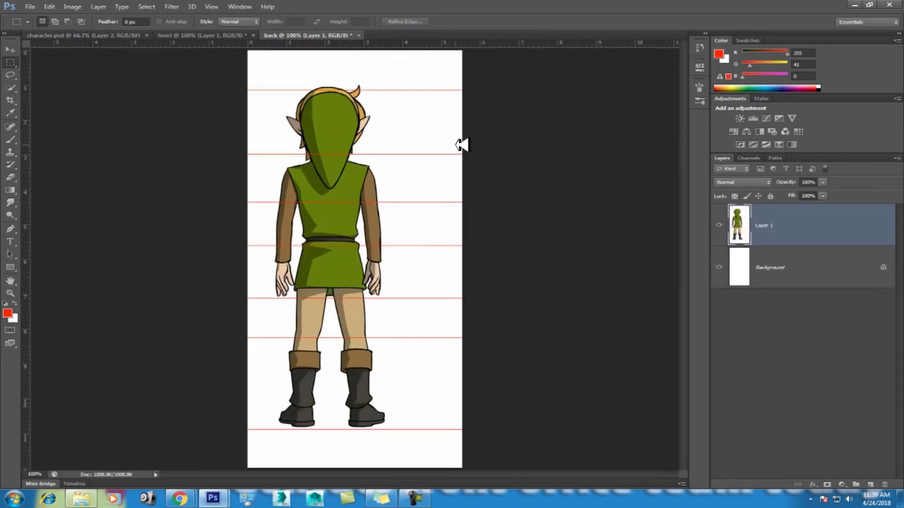
Step: Save the back document as back.jpg in JPEG format
key(ctrl+s)
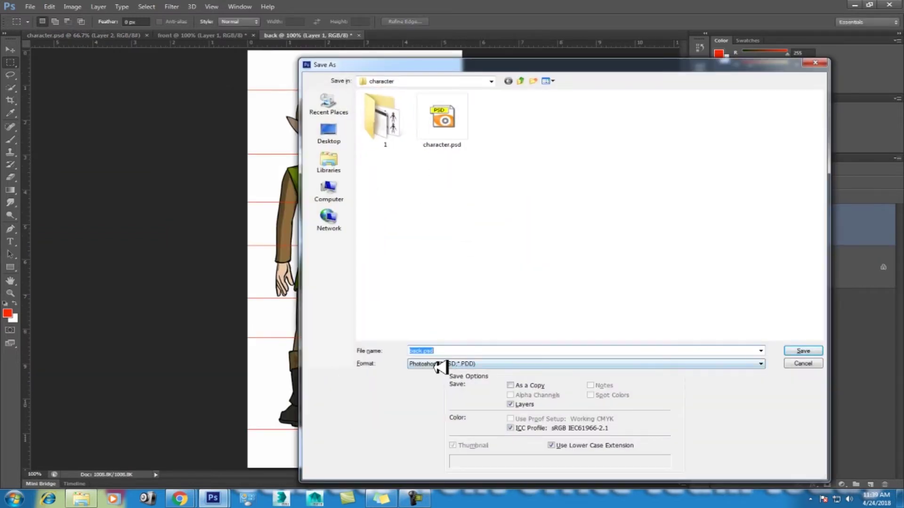
click(439, 363)
key(j)
key(Return)
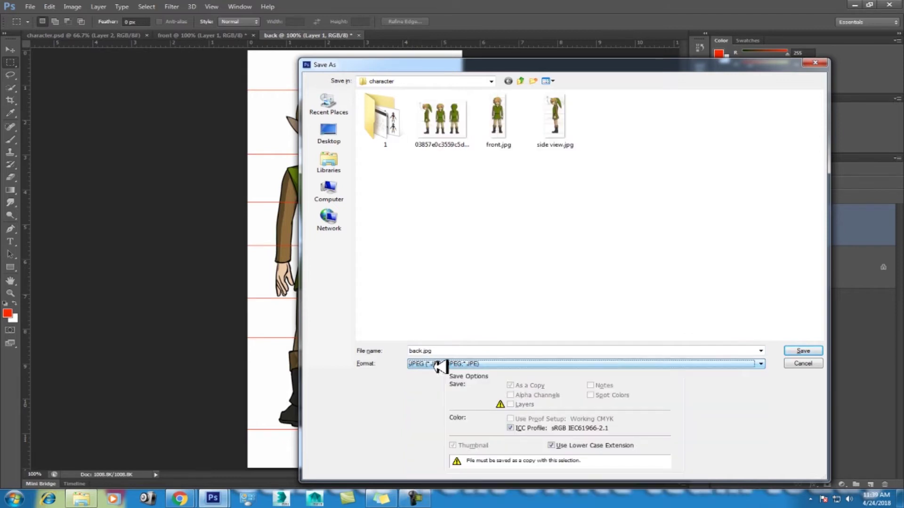
key(Return)
key(Return)
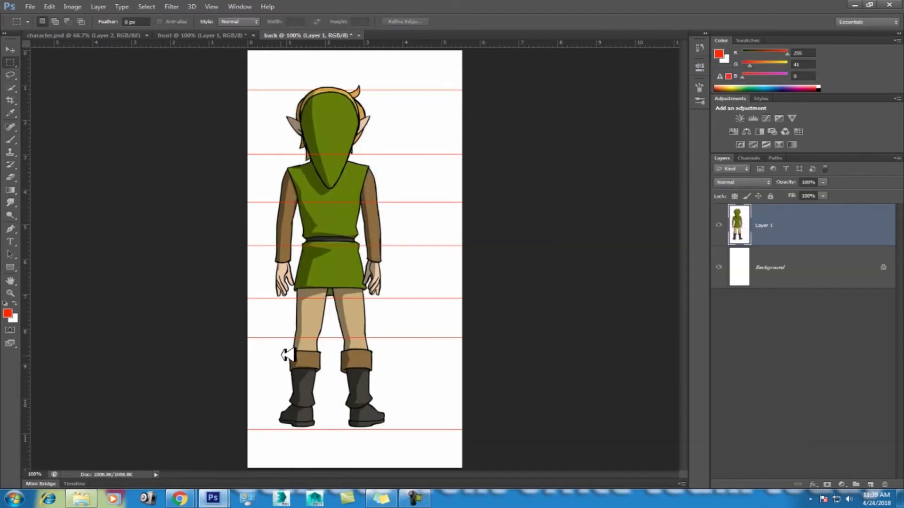
click(113, 35)
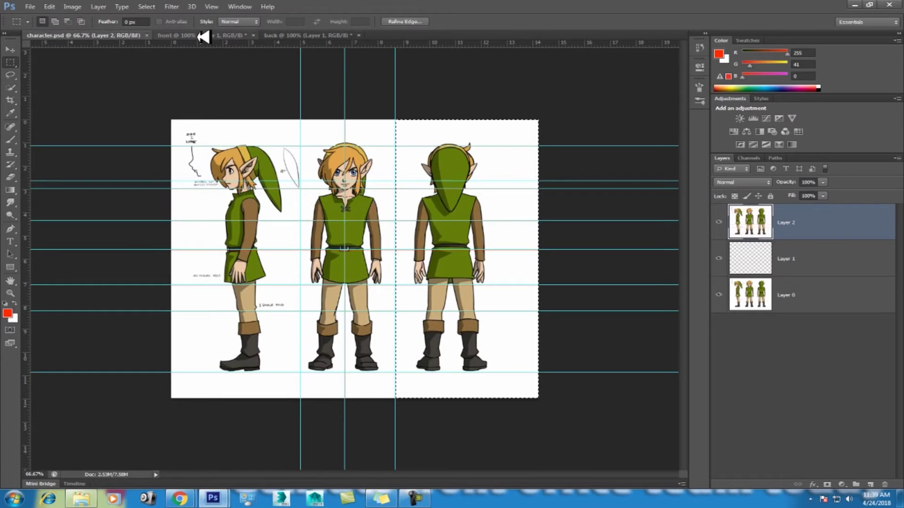
Step: Launch 3ds Max and float the front view document in its own window
click(202, 34)
click(283, 498)
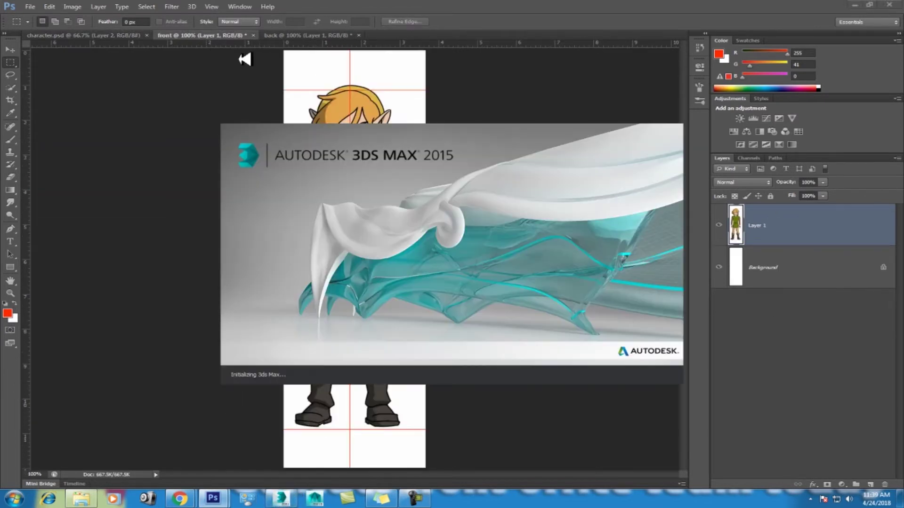
click(301, 38)
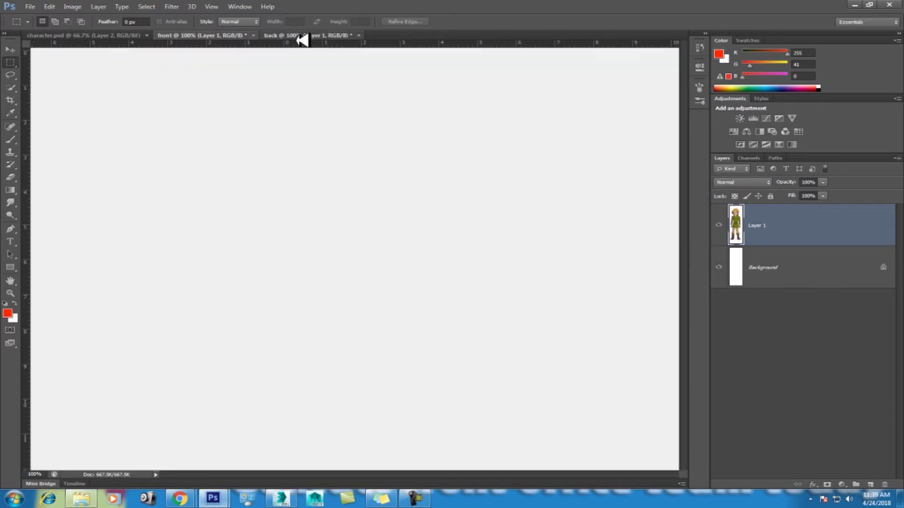
click(193, 35)
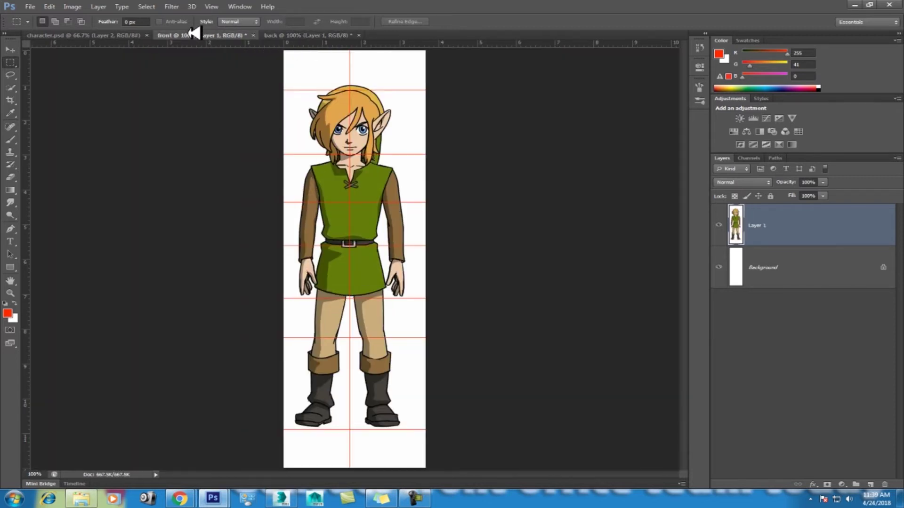
right_click(193, 33)
click(162, 33)
mouse_move(181, 33)
mouse_down()
mouse_move(187, 80)
mouse_move(198, 56)
mouse_up()
Step: Open Image Size for the front view and try centimetre, millimetre and percent units
right_click(198, 55)
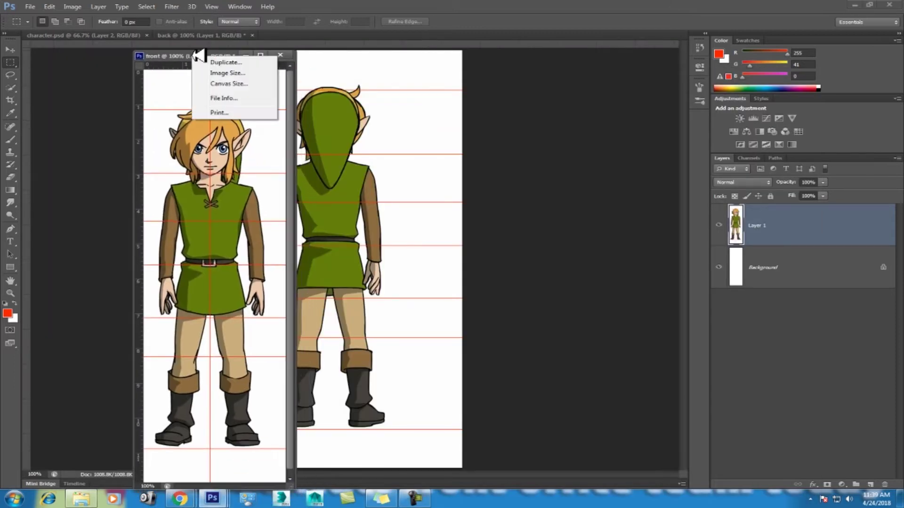
click(227, 73)
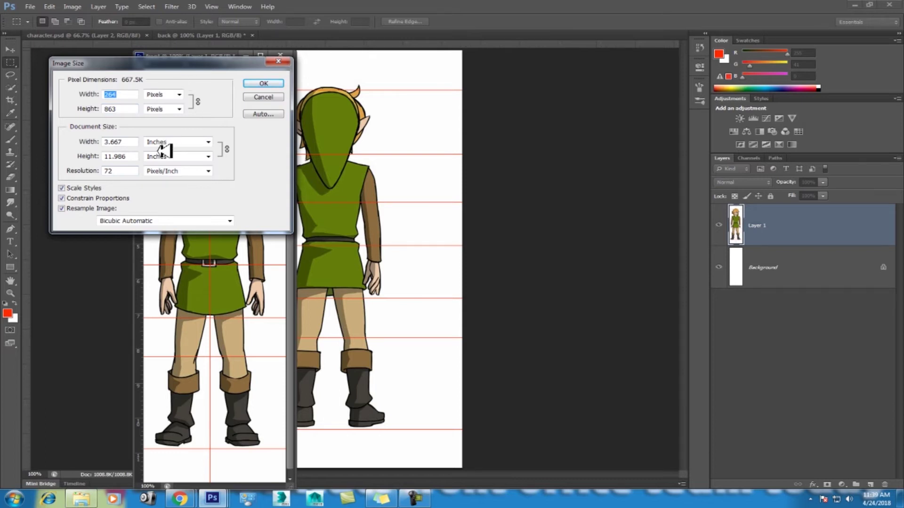
click(178, 142)
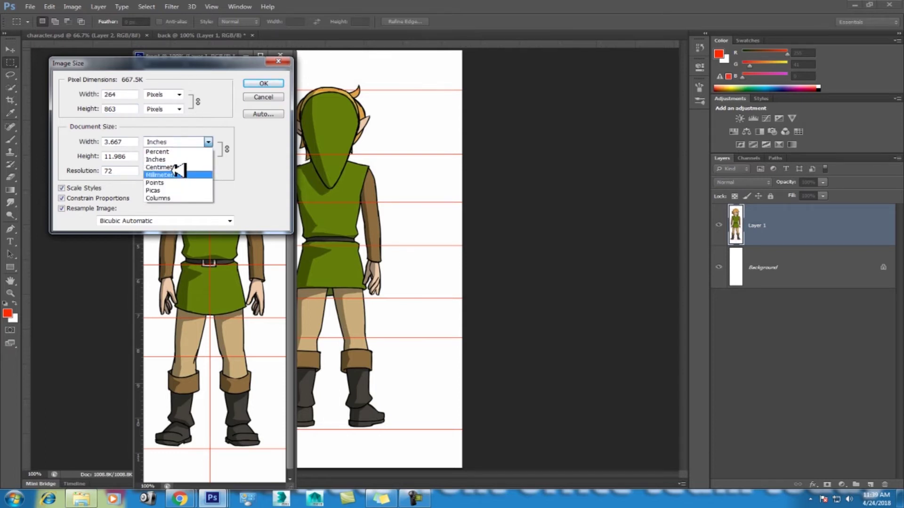
click(177, 167)
click(179, 142)
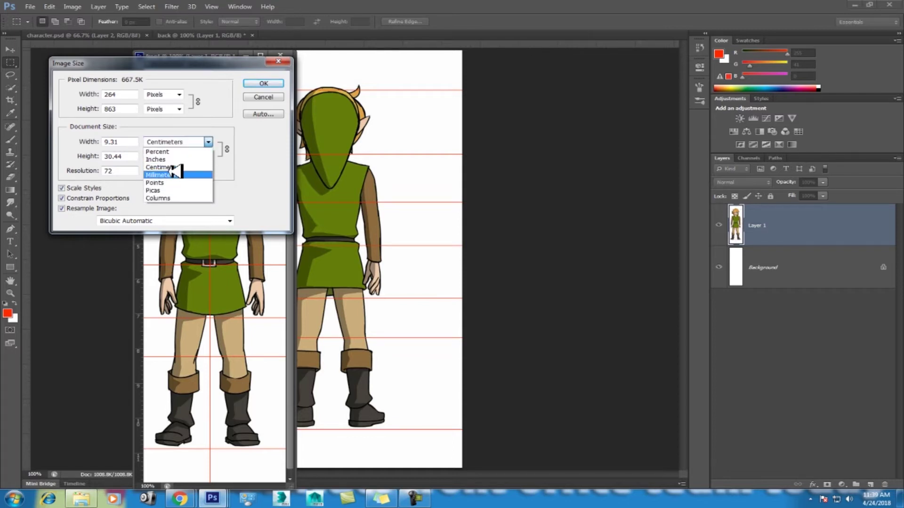
click(175, 174)
click(177, 140)
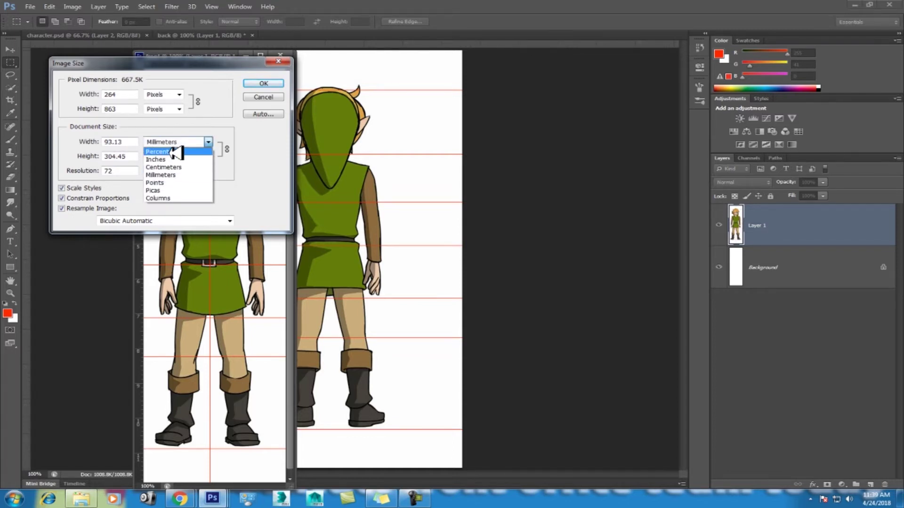
click(169, 152)
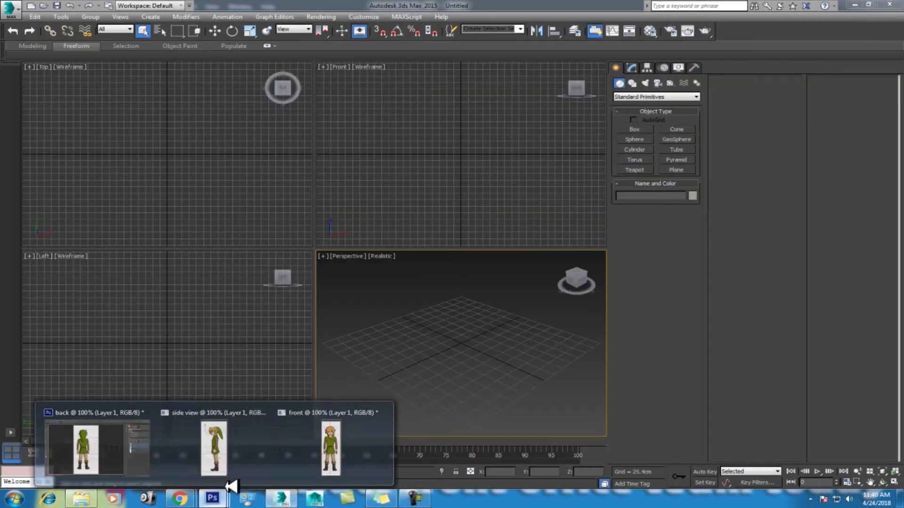
Step: Read the front view size in millimetres (93.13 × 304.45), then bring up 3ds Max
click(128, 444)
click(207, 142)
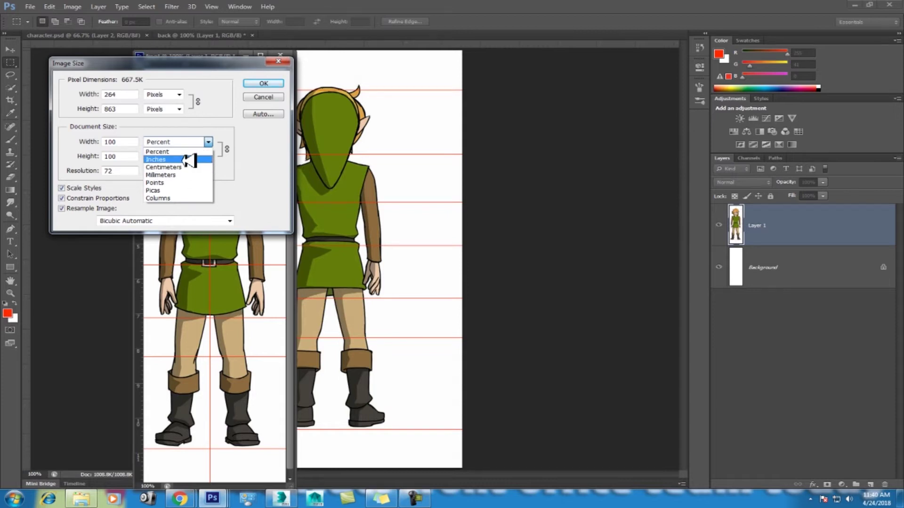
click(190, 160)
click(208, 141)
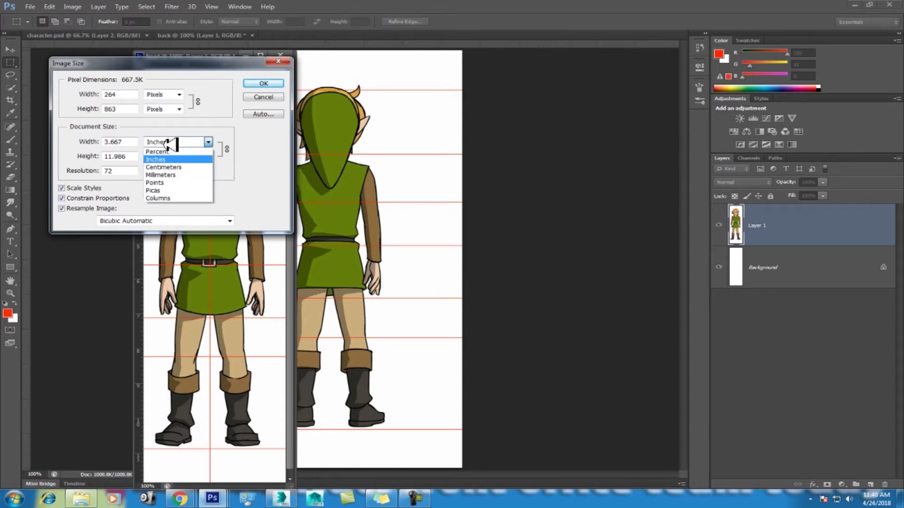
click(178, 174)
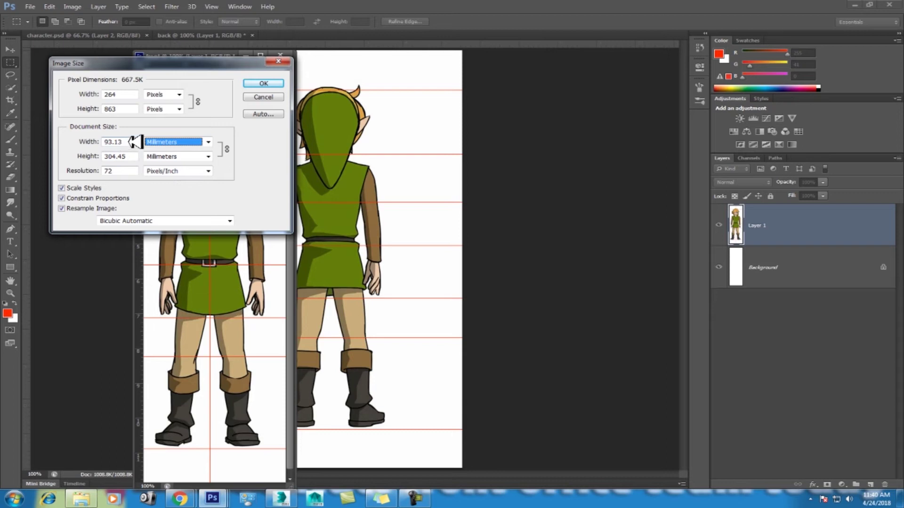
key(shift+Tab)
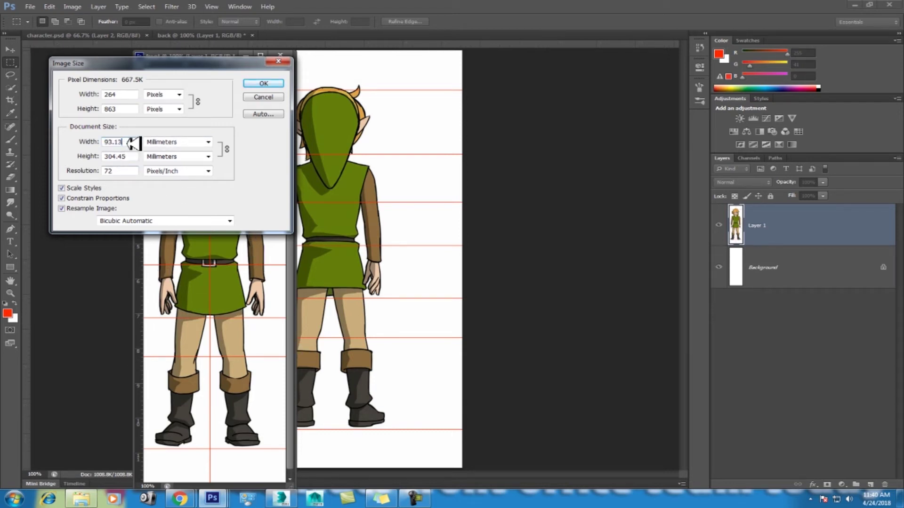
click(94, 141)
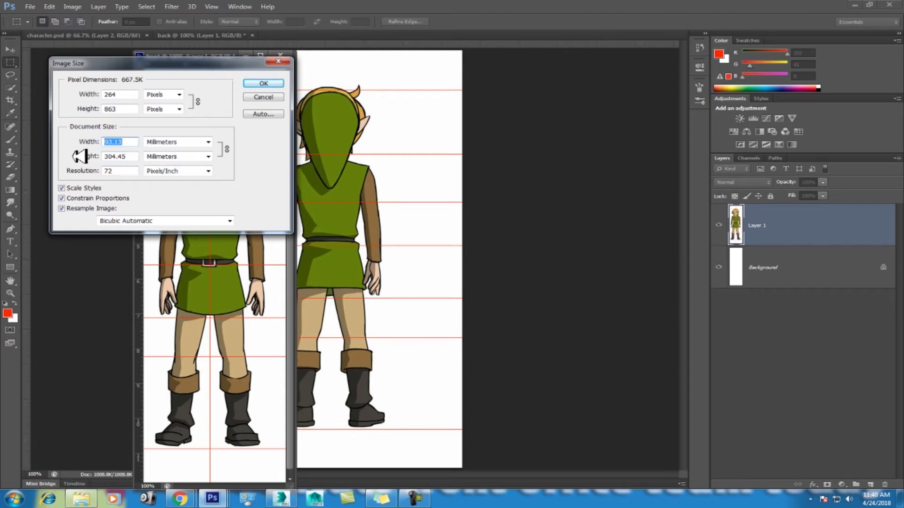
click(289, 498)
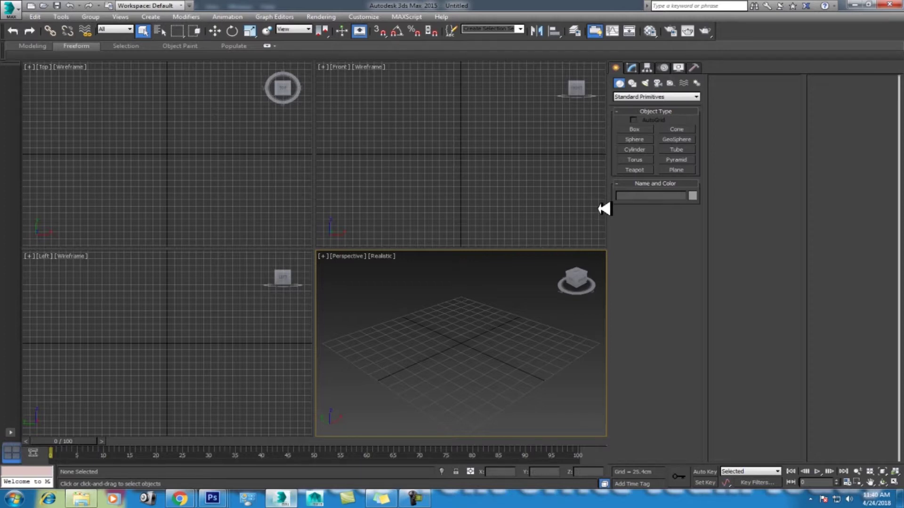
Step: Draw a tall plane in the Front viewport
middle_drag(502, 175, 447, 188)
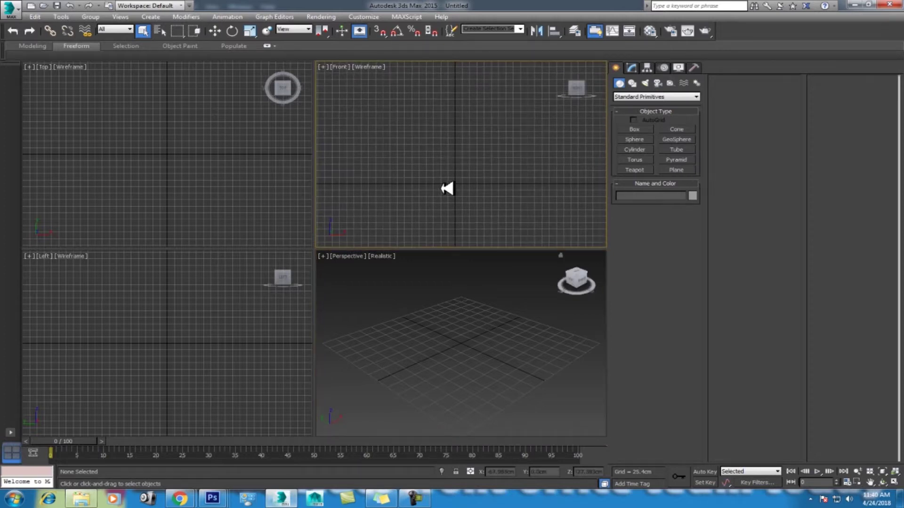
click(678, 170)
drag(427, 87, 488, 182)
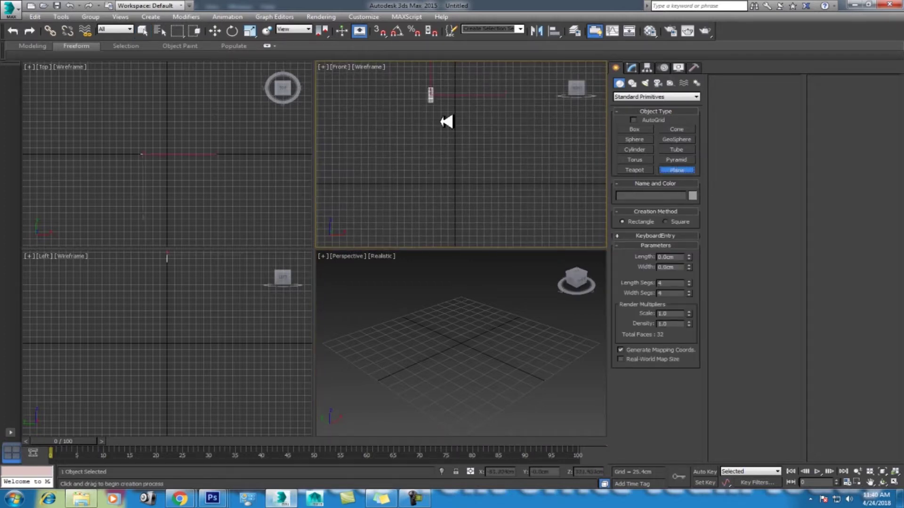
right_click(494, 128)
click(508, 135)
Step: Give the plane 1 length and width segment and set its X and Z to 0
click(639, 67)
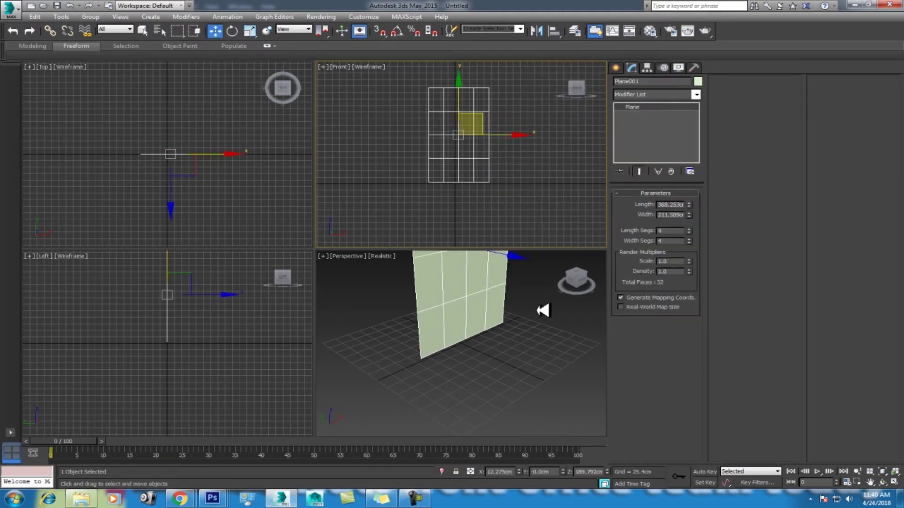
right_click(691, 242)
right_click(690, 231)
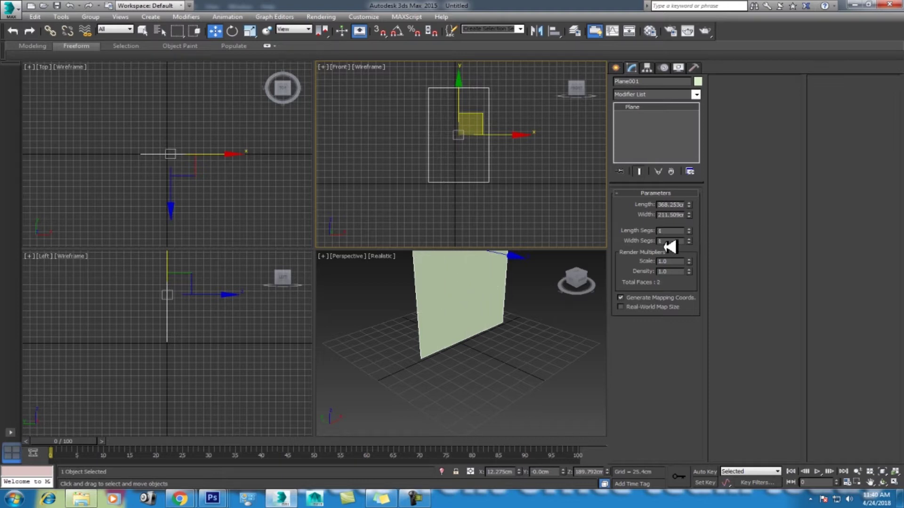
right_click(520, 472)
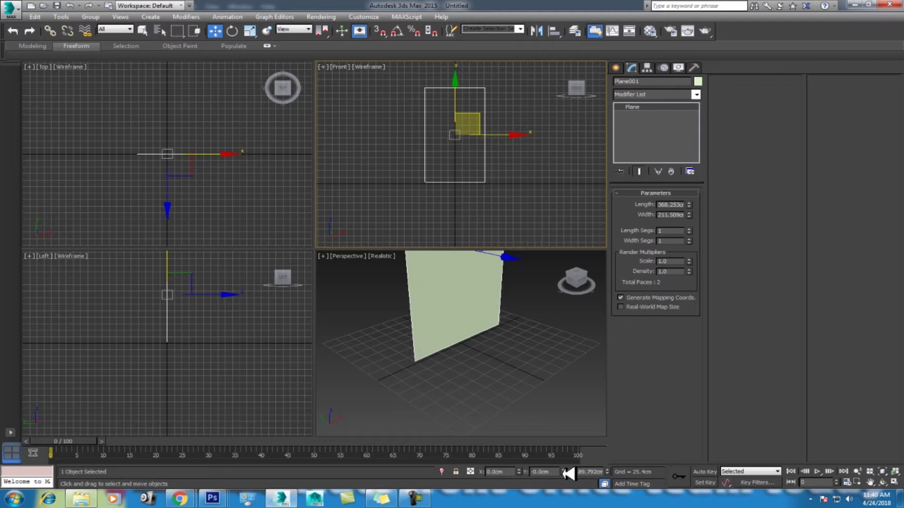
right_click(607, 472)
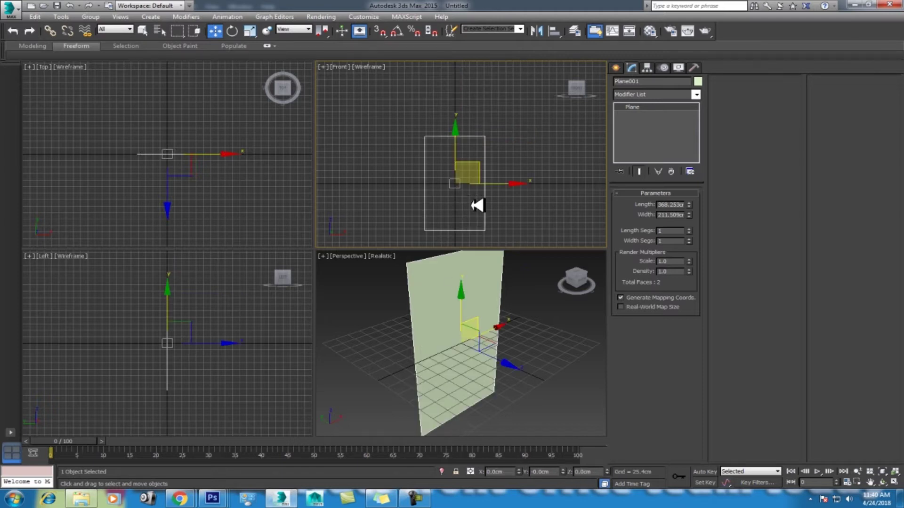
middle_drag(476, 205, 468, 126)
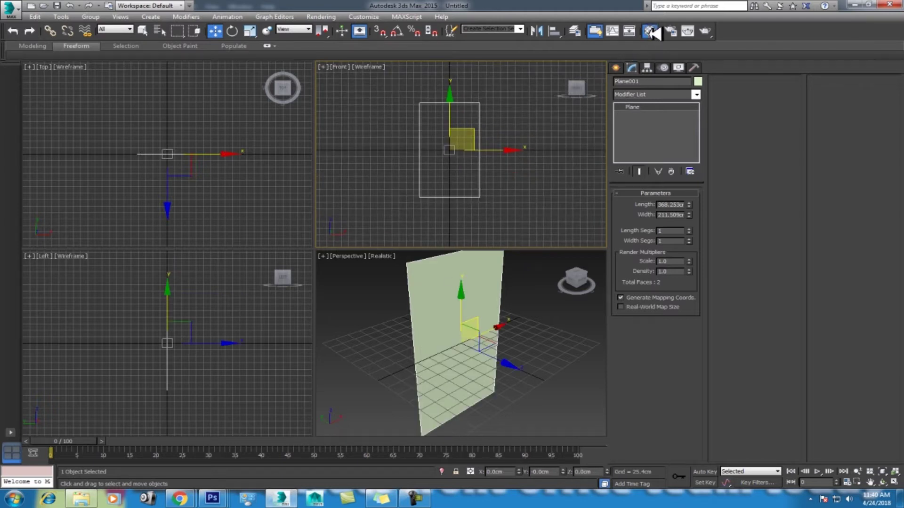
click(651, 31)
Step: Choose Bitmap for the Diffuse map and load front.jpg from the character folder
drag(562, 44, 517, 47)
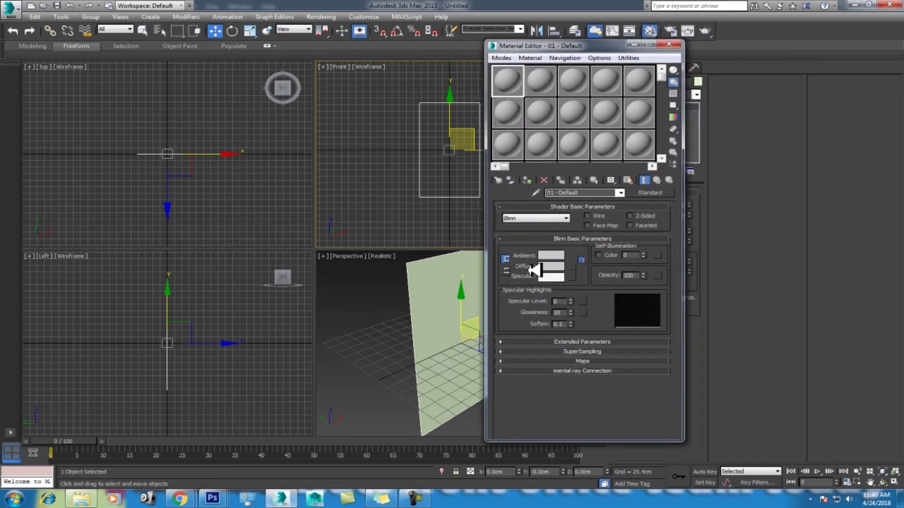
click(572, 266)
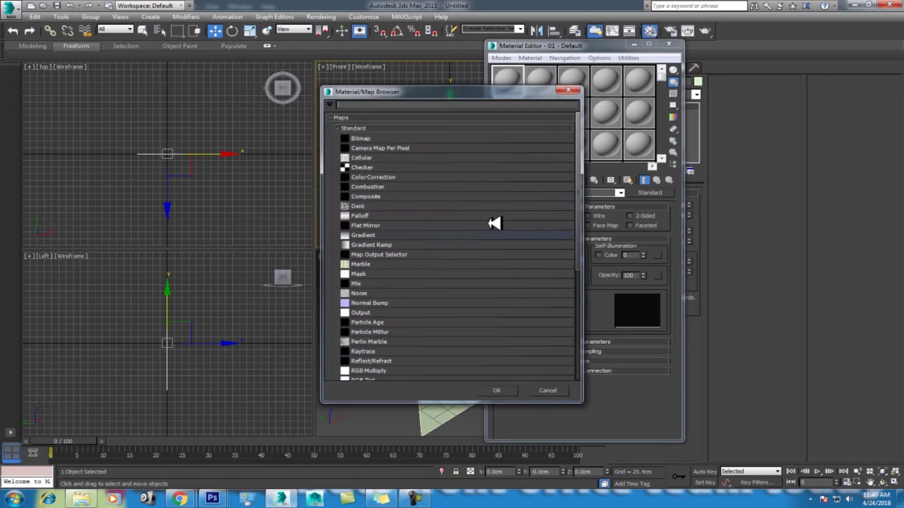
double_click(355, 136)
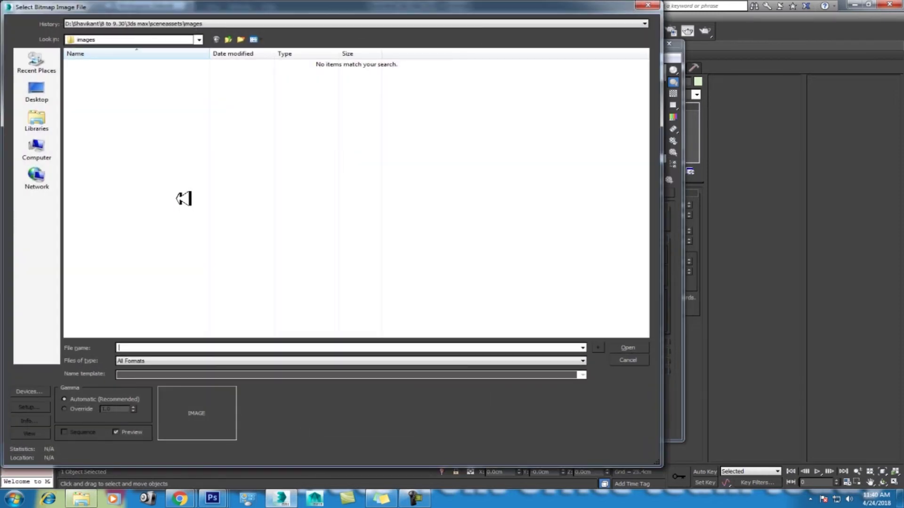
text(93.1)
key(BackSpace)
key(BackSpace)
key(BackSpace)
click(136, 40)
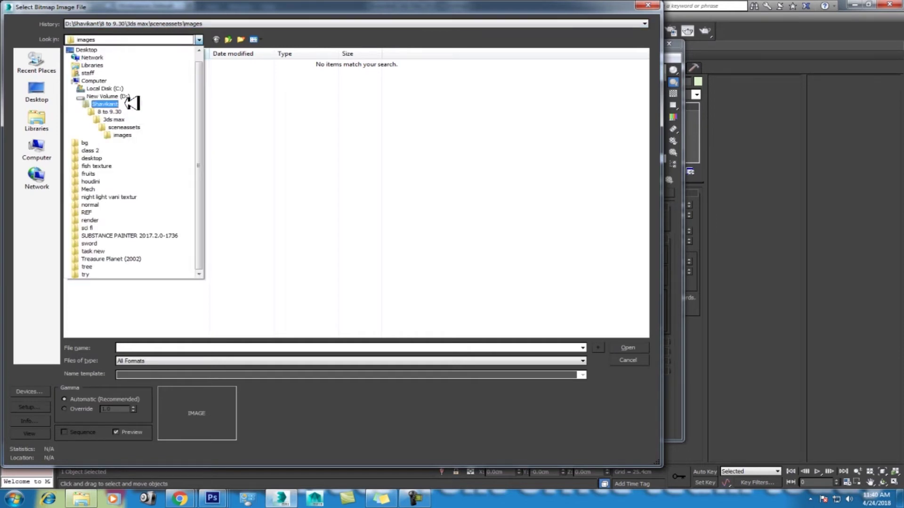
click(127, 103)
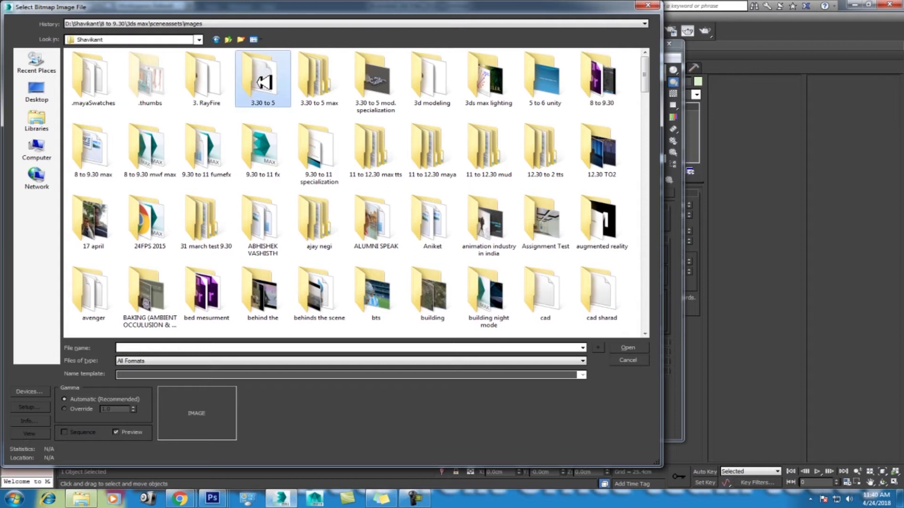
click(425, 150)
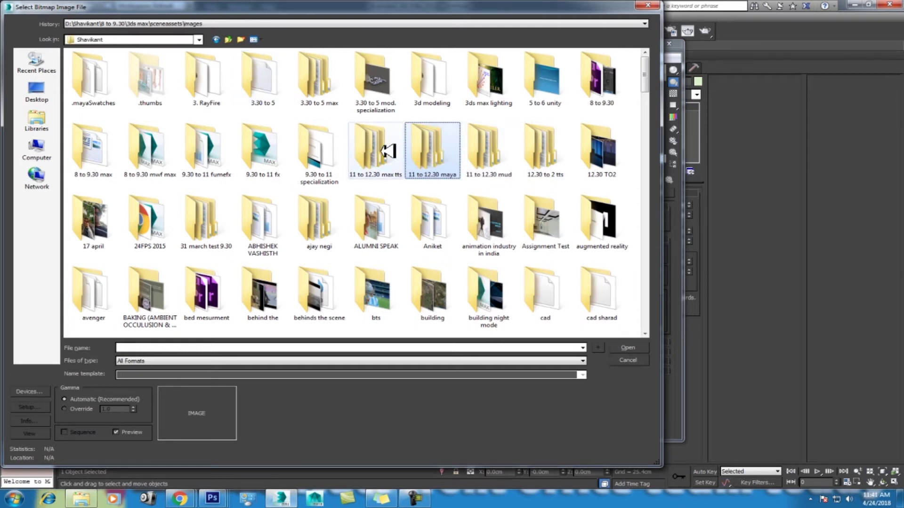
double_click(378, 150)
double_click(126, 73)
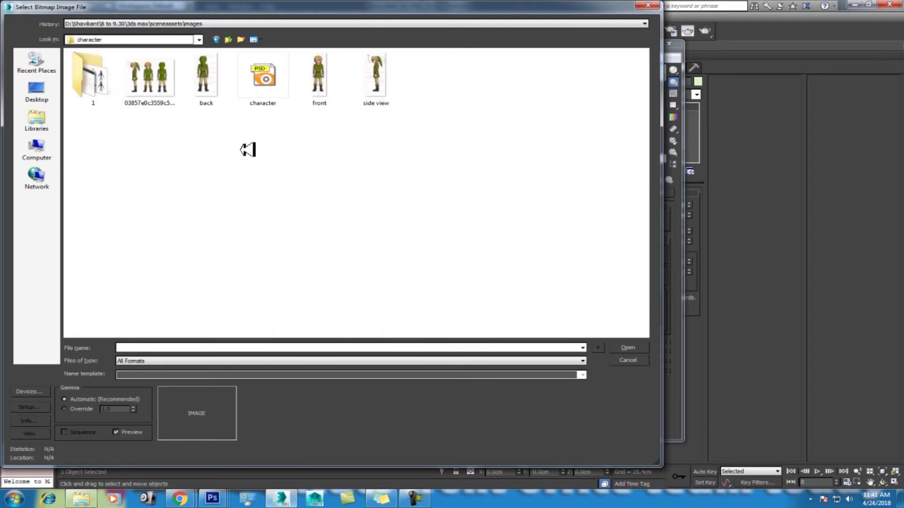
click(330, 75)
double_click(329, 76)
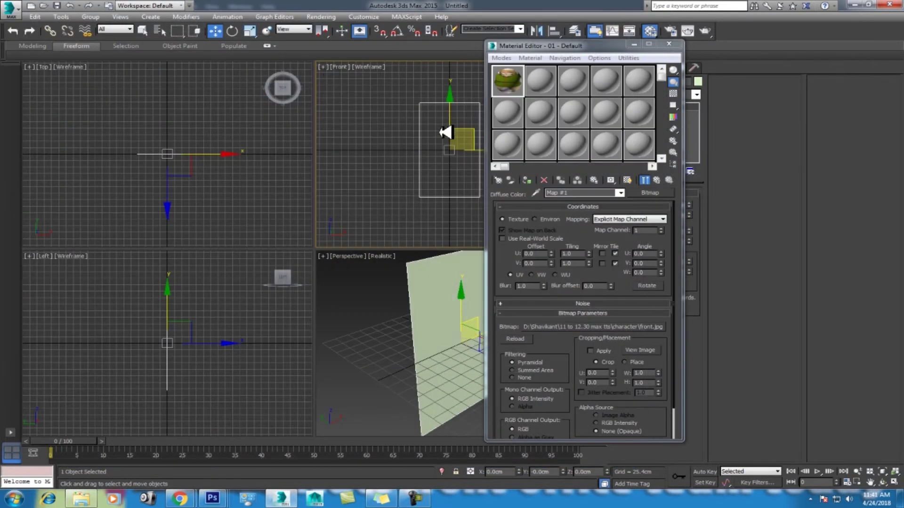
Step: Assign the front.jpg material to the plane and show it in the viewport
drag(585, 46, 206, 27)
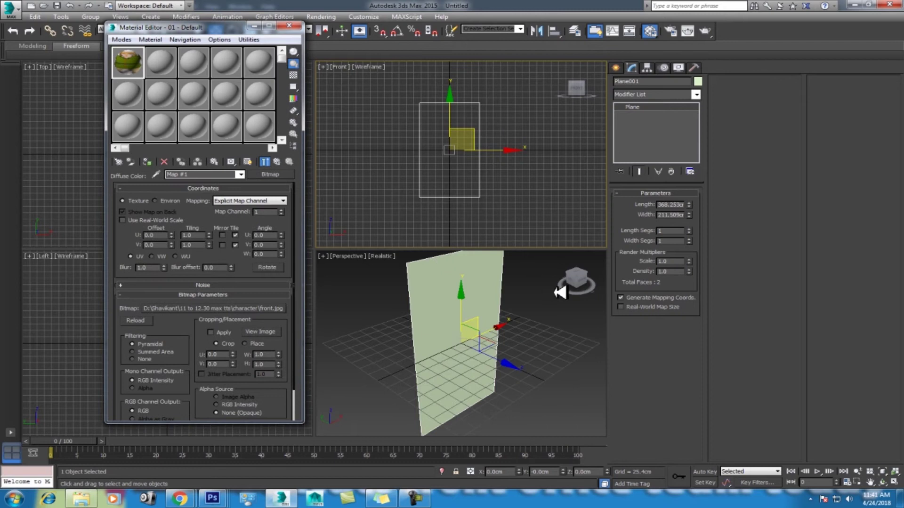
click(508, 262)
click(462, 300)
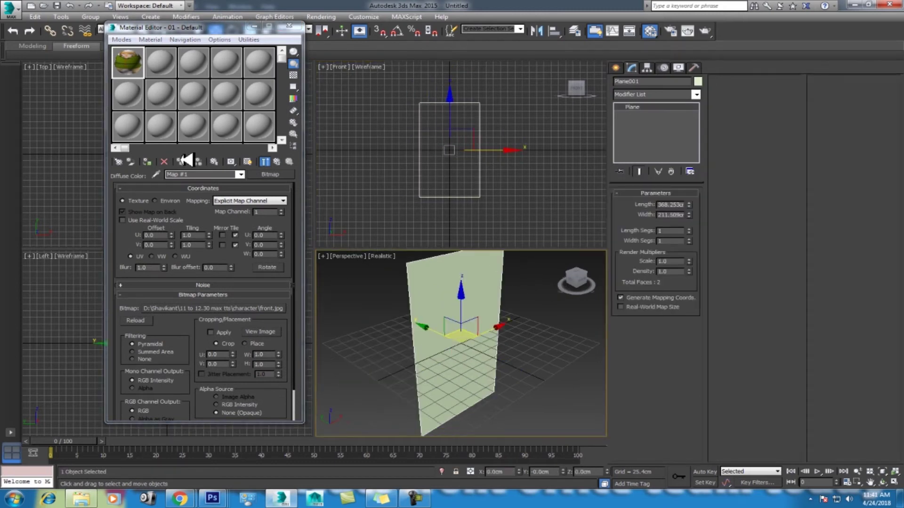
click(154, 162)
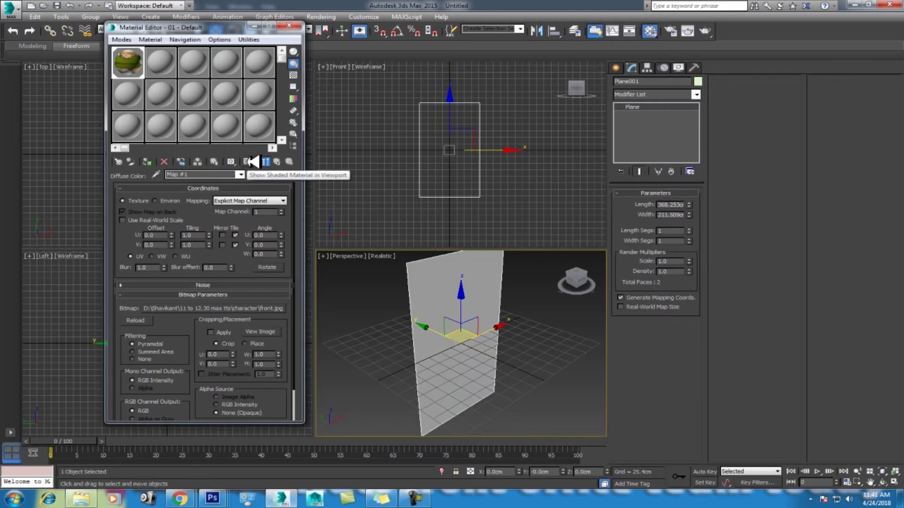
click(248, 161)
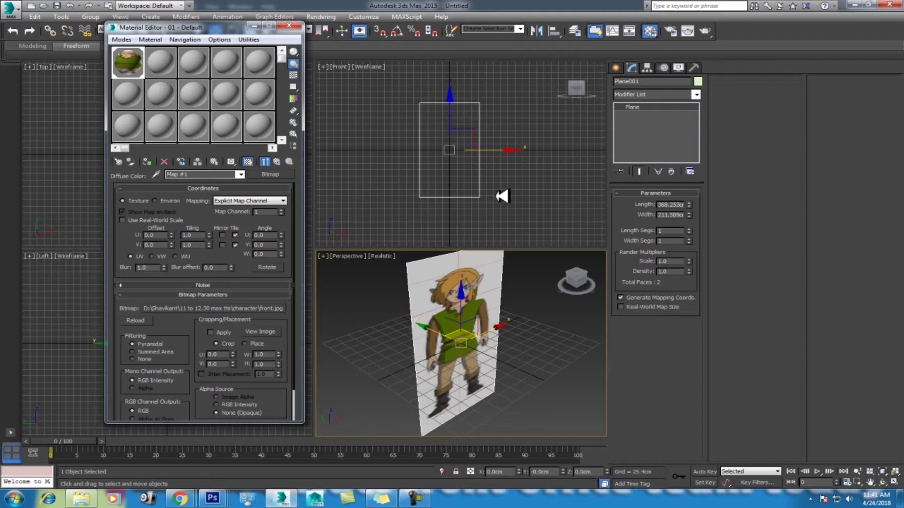
Step: Set the Front viewport to Shaded so the character texture displays
click(414, 191)
click(370, 68)
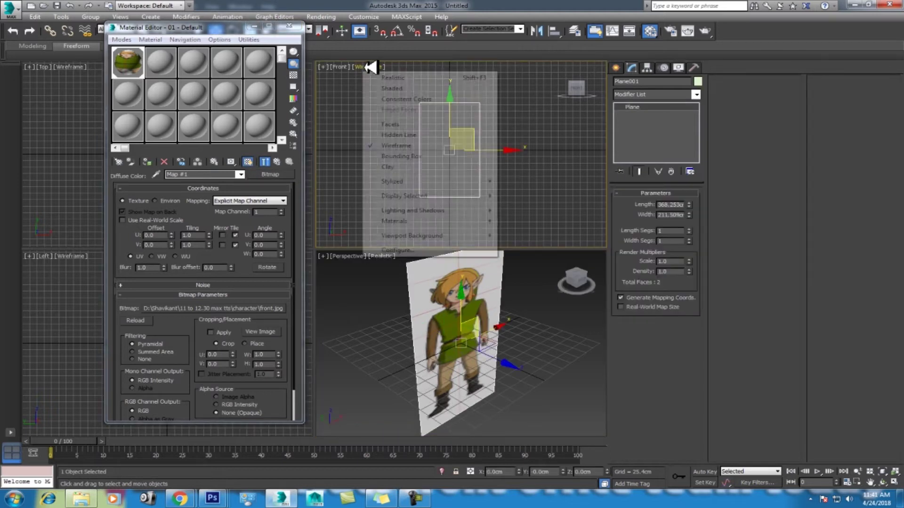
click(395, 88)
scroll(501, 160, up, 2)
scroll(498, 118, up, 2)
scroll(499, 108, up, 2)
scroll(502, 132, up, 2)
scroll(502, 133, up, 1)
scroll(496, 140, up, 1)
Step: Move the plane up so the character's feet rest on the grid
drag(486, 139, 497, 138)
scroll(490, 142, down, 3)
scroll(476, 144, down, 2)
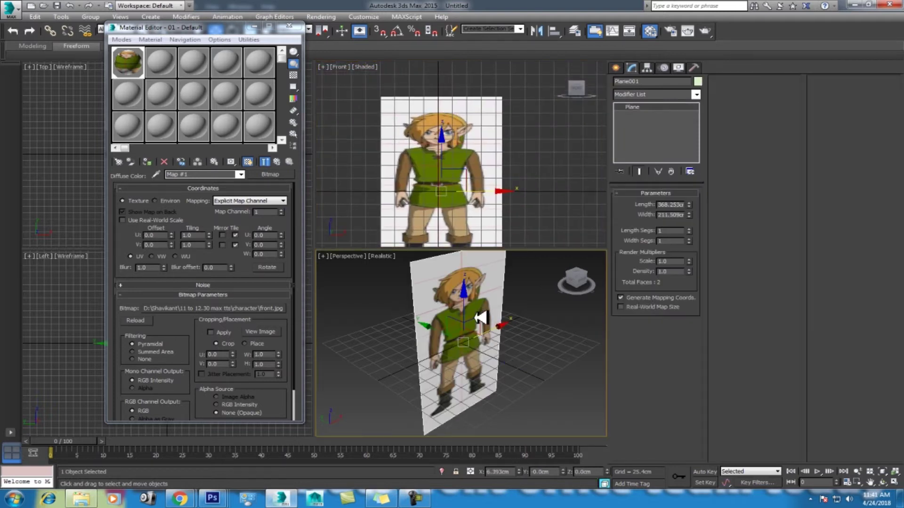
scroll(485, 146, down, 2)
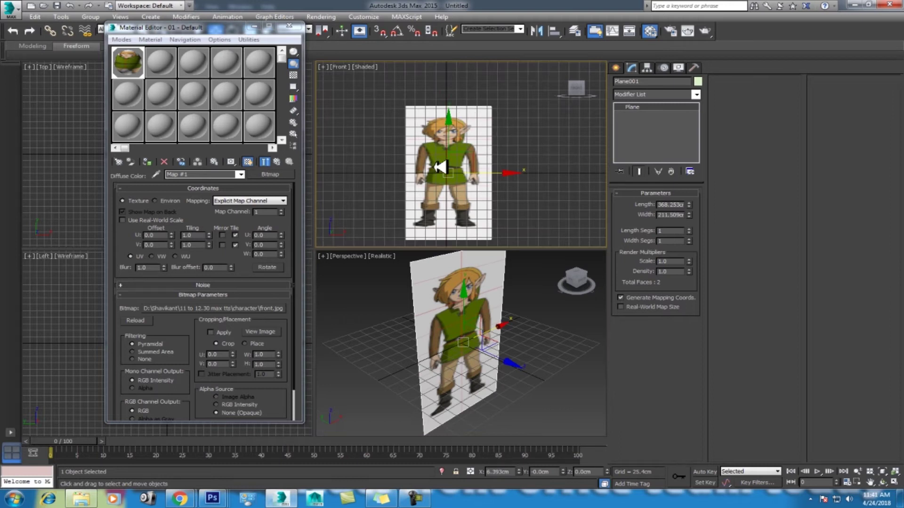
drag(457, 125, 456, 73)
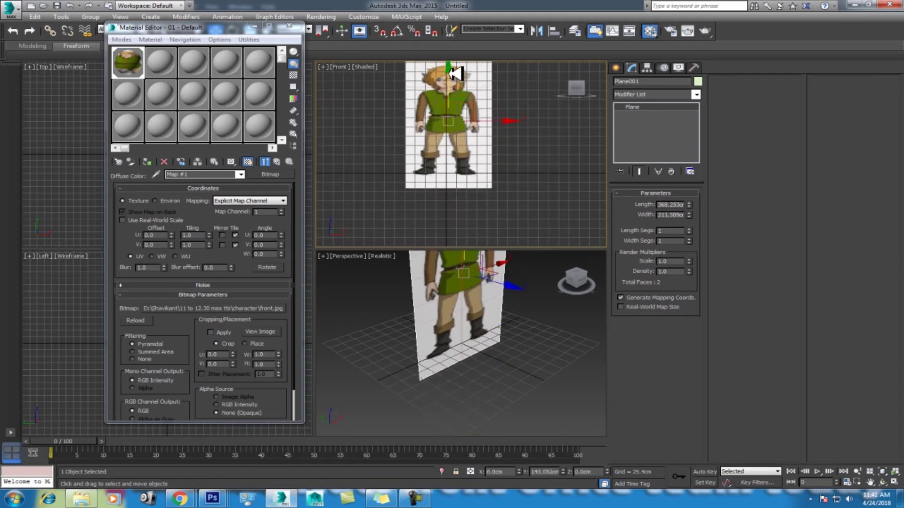
scroll(463, 371, up, 2)
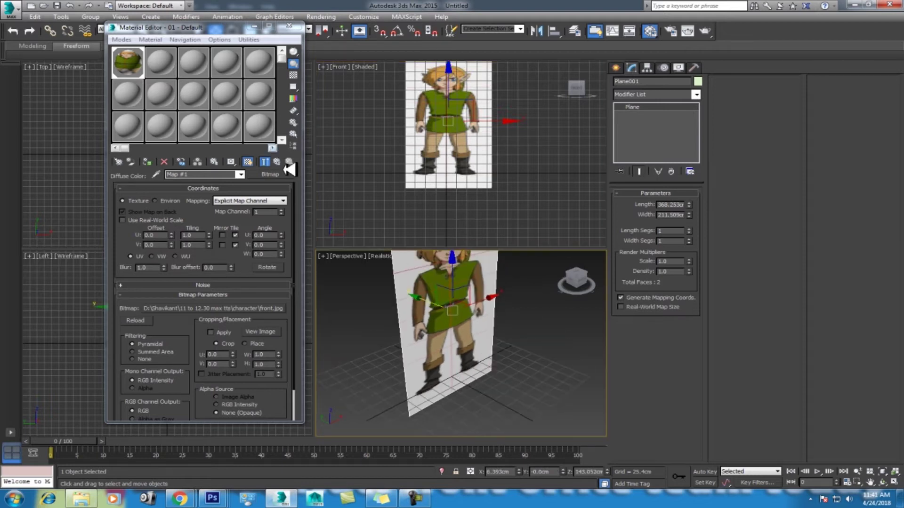
Step: Raise the parent material's Self-Illumination to 100 and preview the sample
click(272, 161)
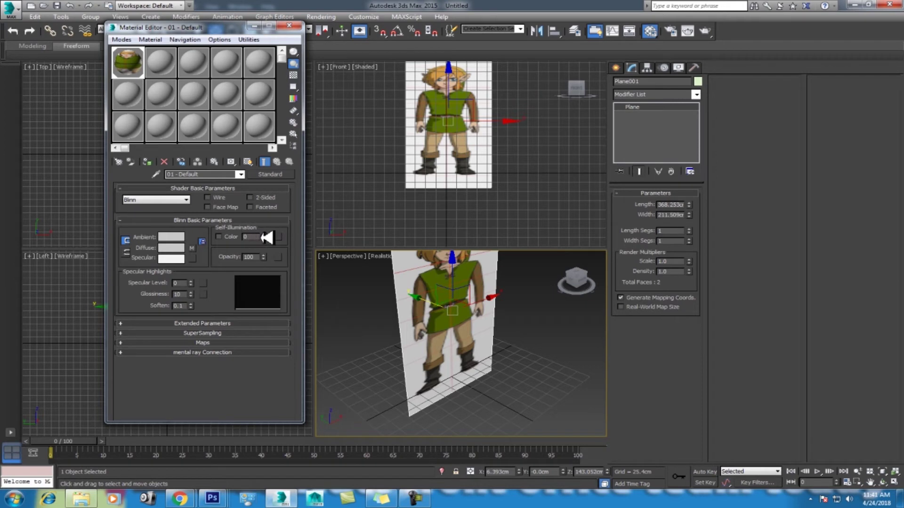
drag(272, 237, 277, 206)
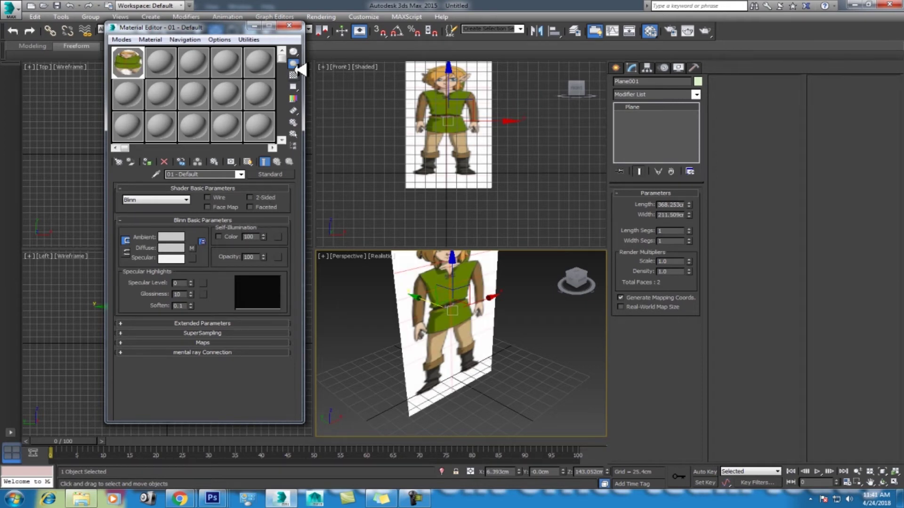
double_click(128, 61)
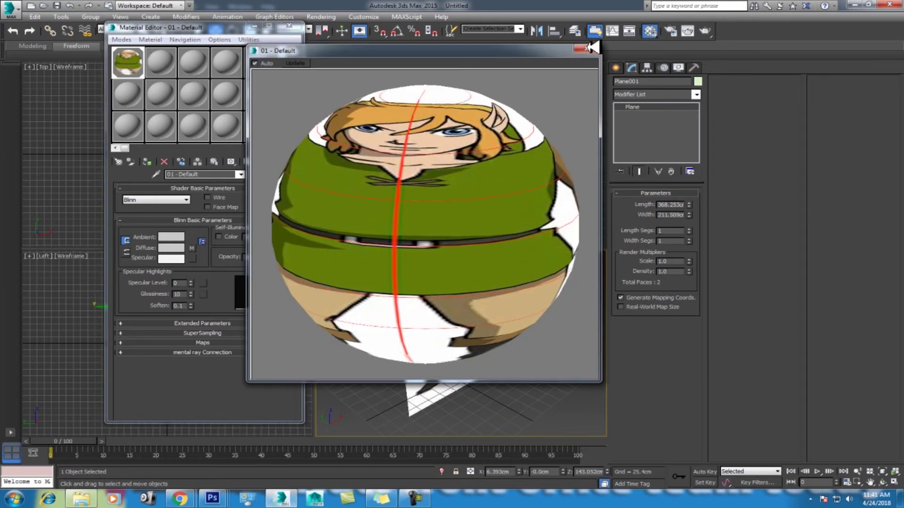
click(582, 49)
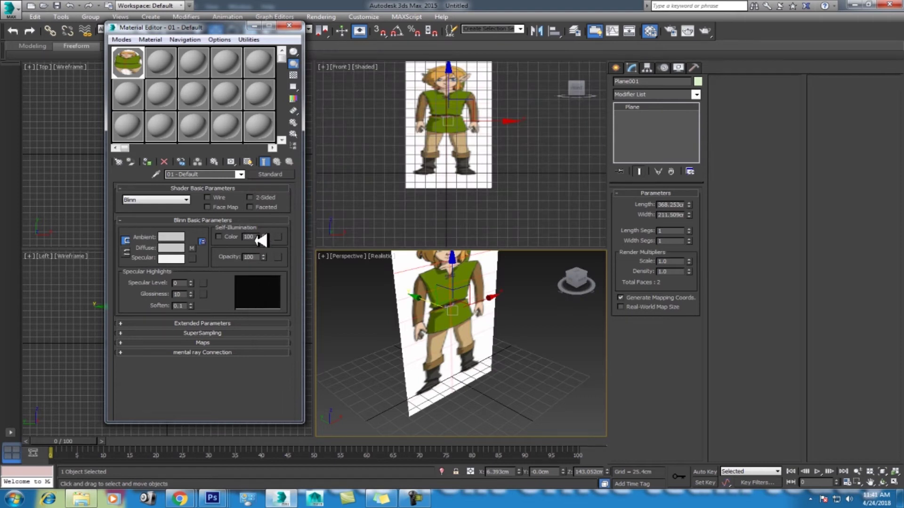
Step: Orbit the Perspective view, pick material slot 02 - Default, and select the plane
alt+middle_drag(514, 336, 497, 362)
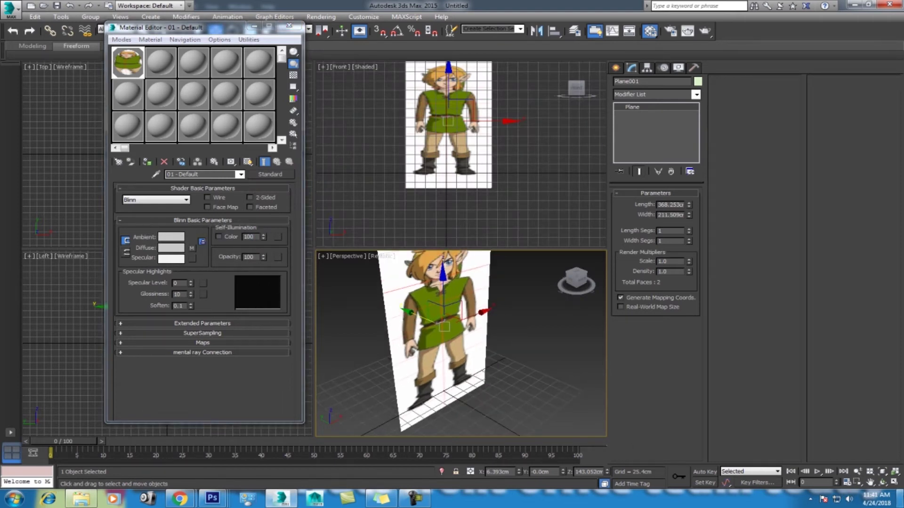
click(883, 480)
drag(484, 339, 459, 347)
key(Escape)
click(160, 62)
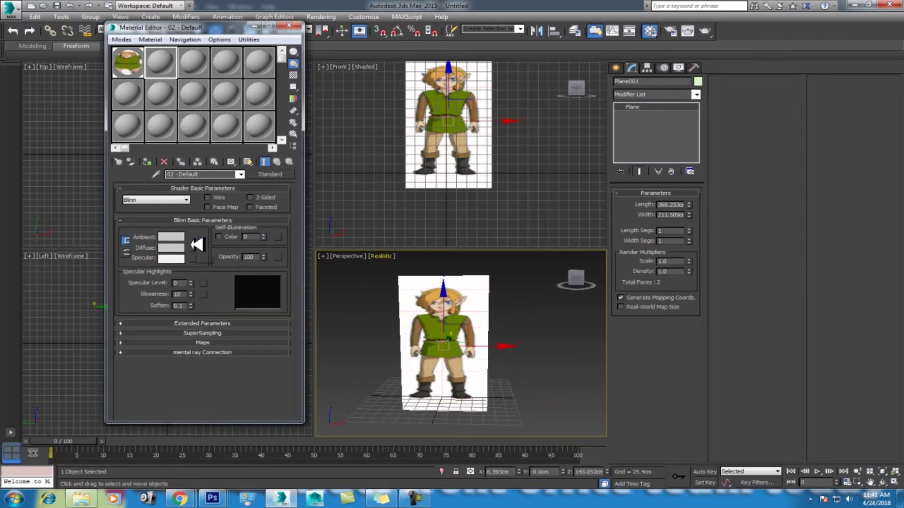
drag(523, 160, 374, 222)
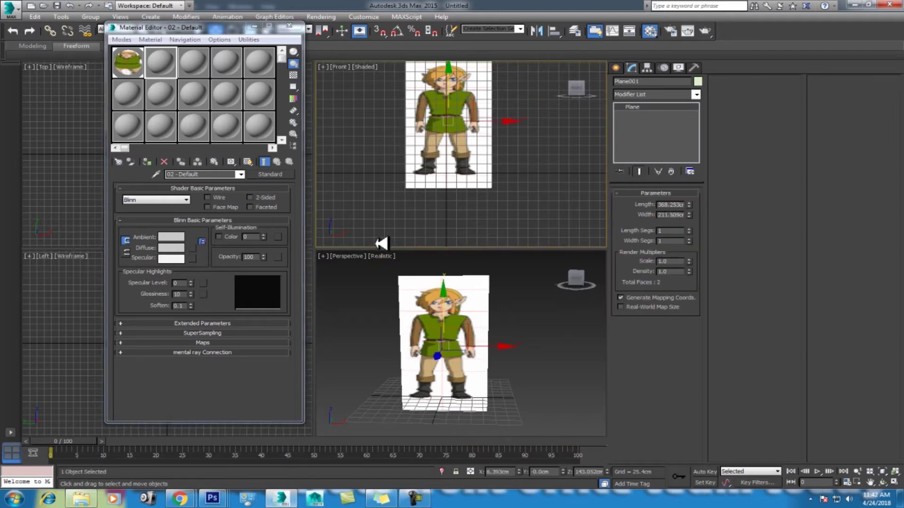
Step: Enter Plane001's Width 93.13cm and Length 304.45cm, taken from Photoshop's Image Size
double_click(664, 214)
text(93.13)
key(Return)
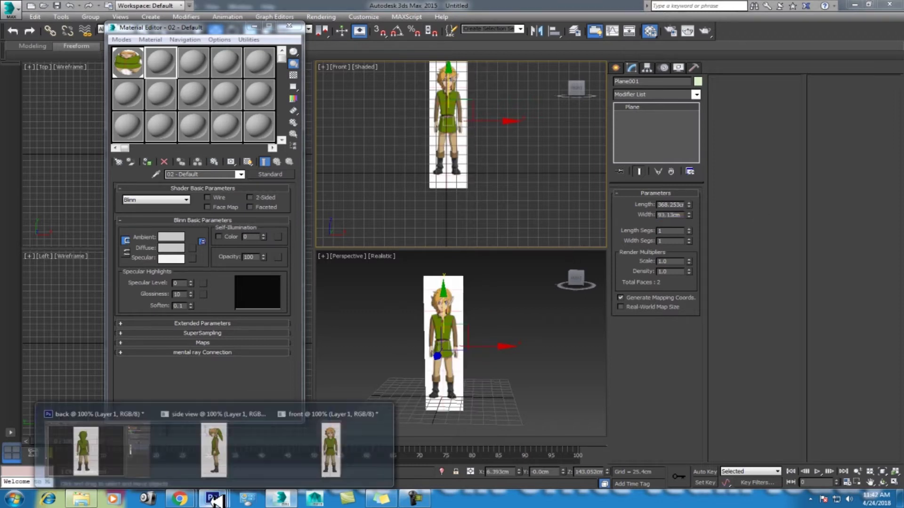
click(85, 450)
key(Tab)
key(alt+Tab)
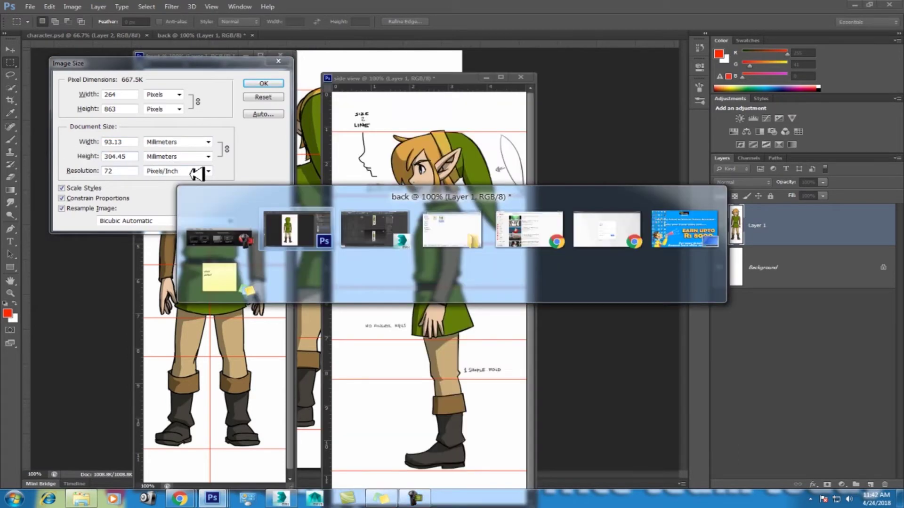
key(Return)
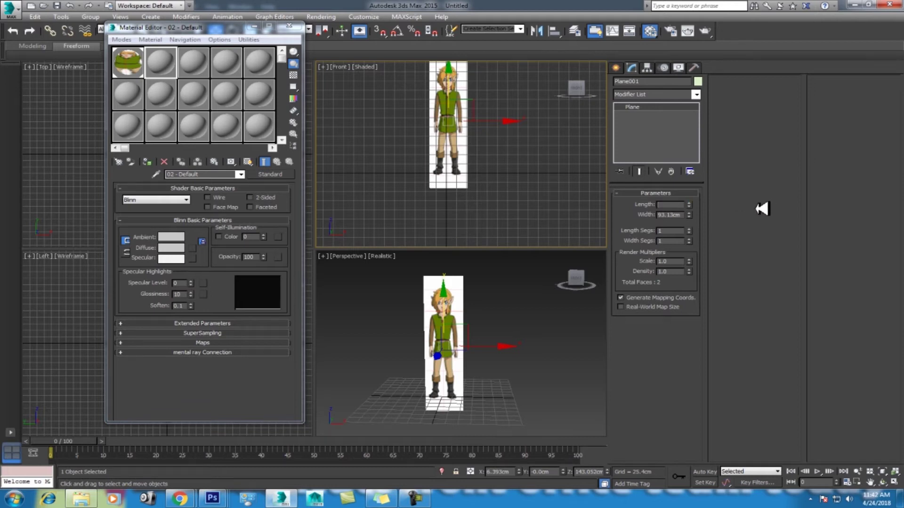
text(304.45)
key(Return)
click(544, 363)
click(442, 348)
scroll(459, 150, up, 1)
scroll(459, 152, up, 1)
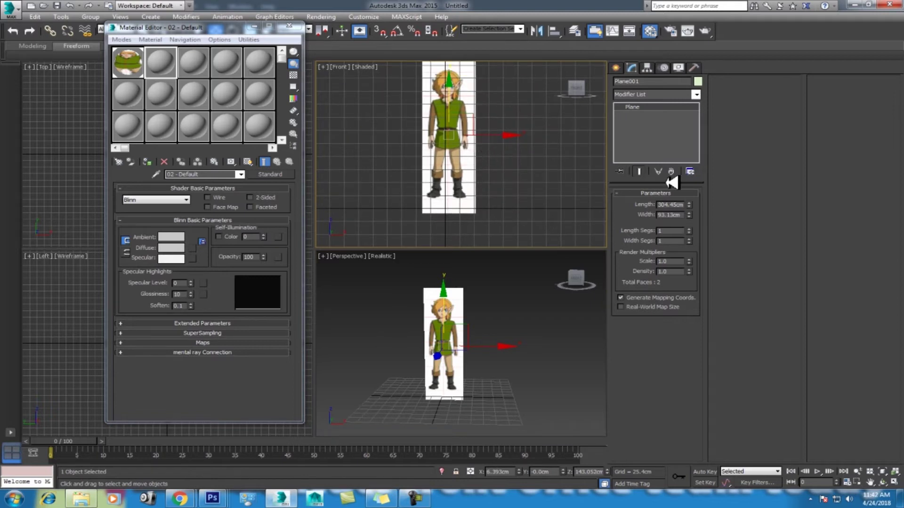
drag(688, 215, 617, 212)
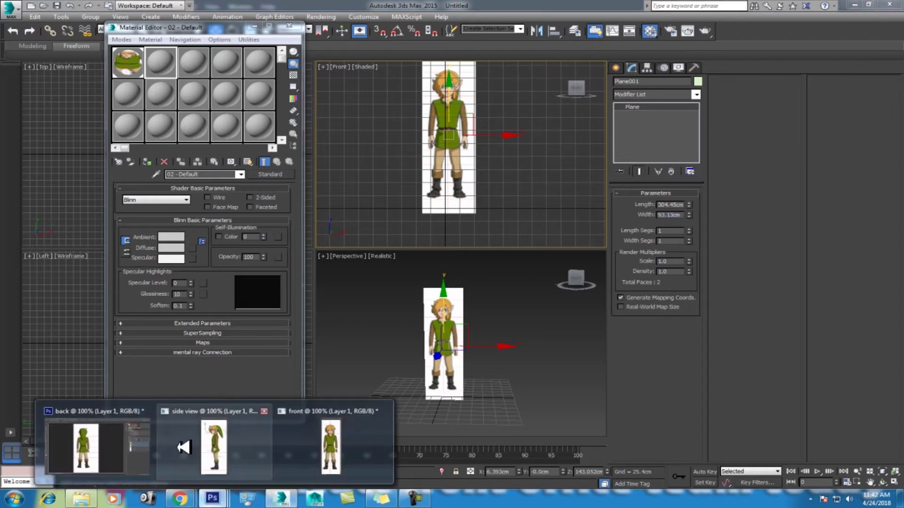
Step: Close the front view's Image Size and float the back and character.psd windows
click(94, 442)
click(180, 138)
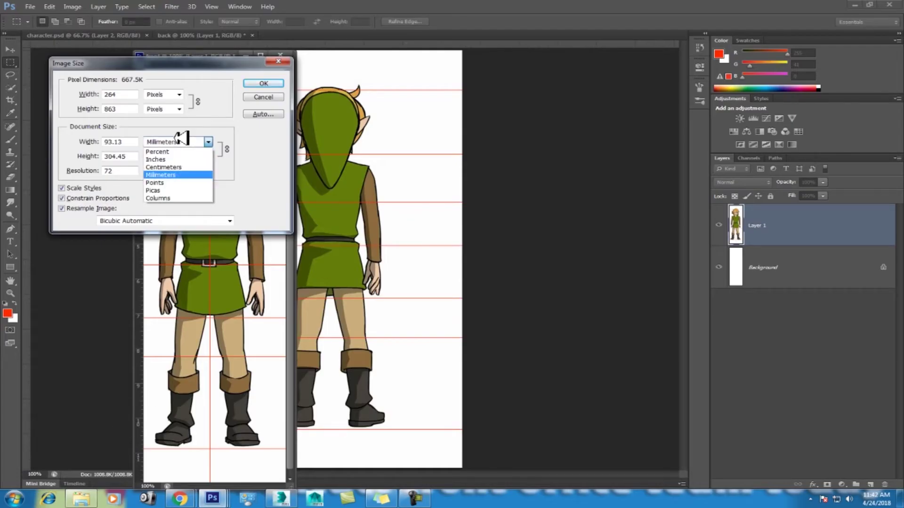
click(172, 166)
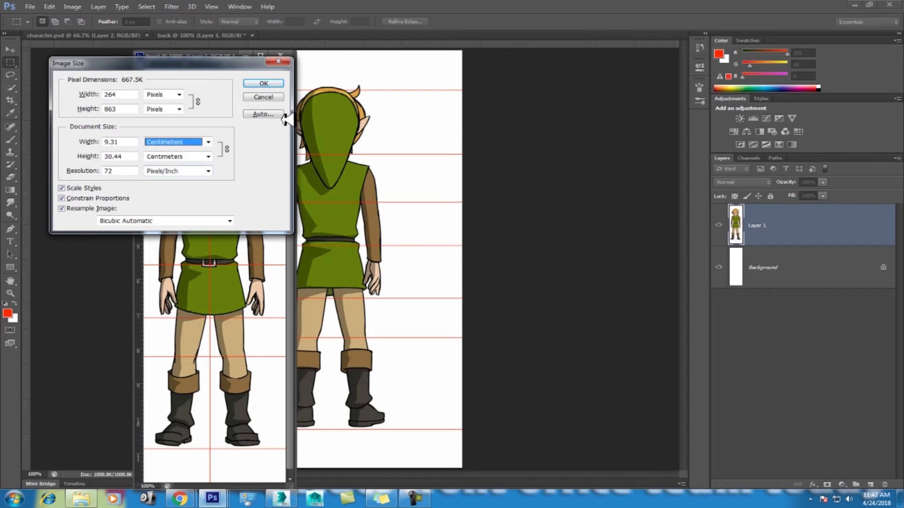
click(277, 84)
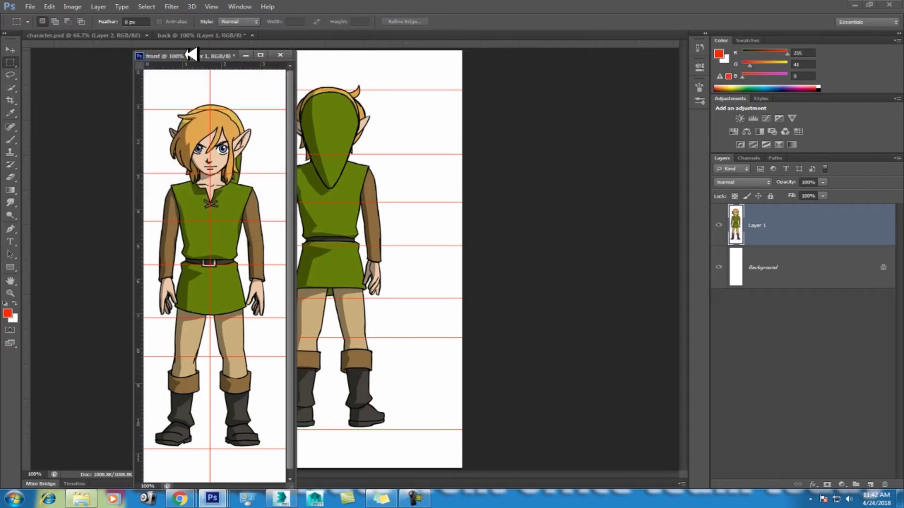
drag(191, 55, 453, 64)
drag(191, 34, 307, 81)
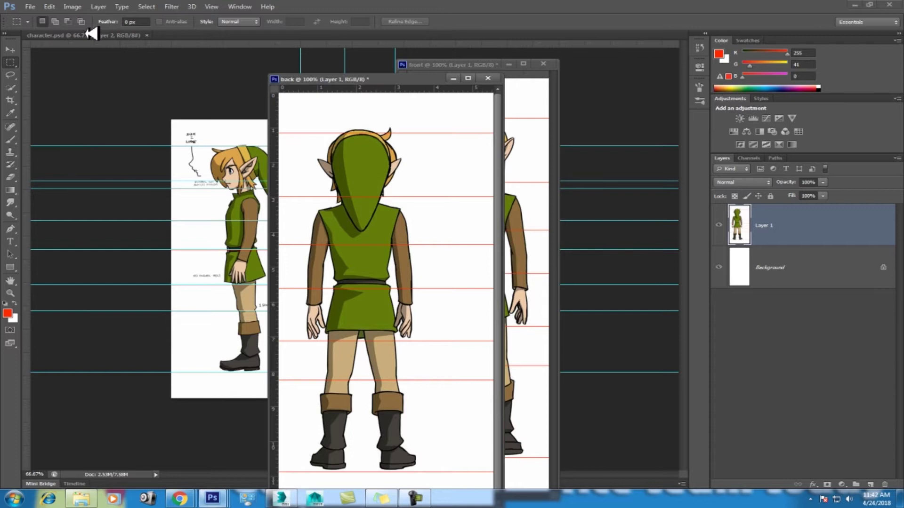
drag(91, 34, 217, 83)
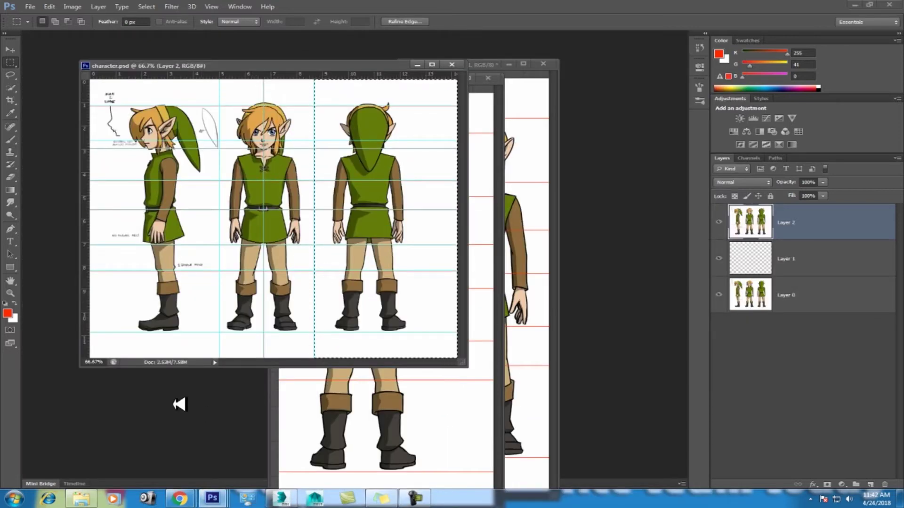
Step: Open side view.jpg and read its size as 127.35 × 304.45 mm, then return to 3ds Max
key(ctrl+o)
click(674, 115)
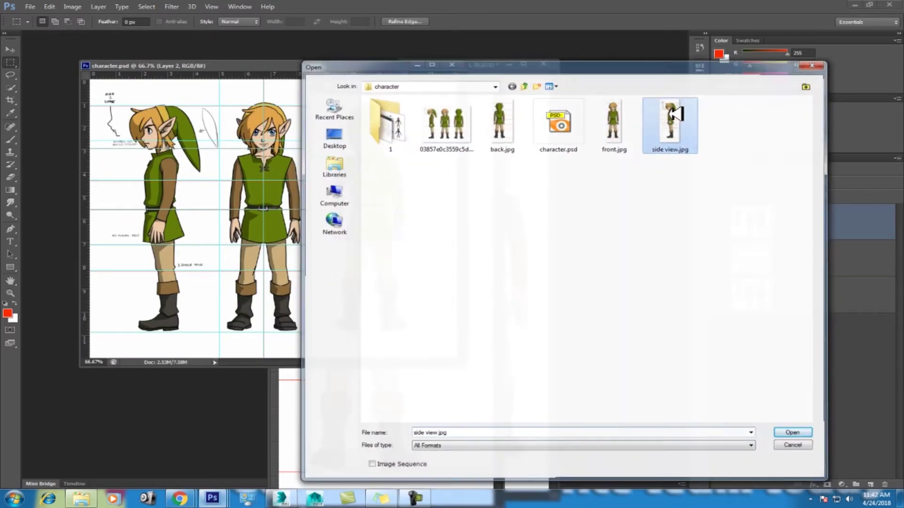
drag(273, 86, 324, 38)
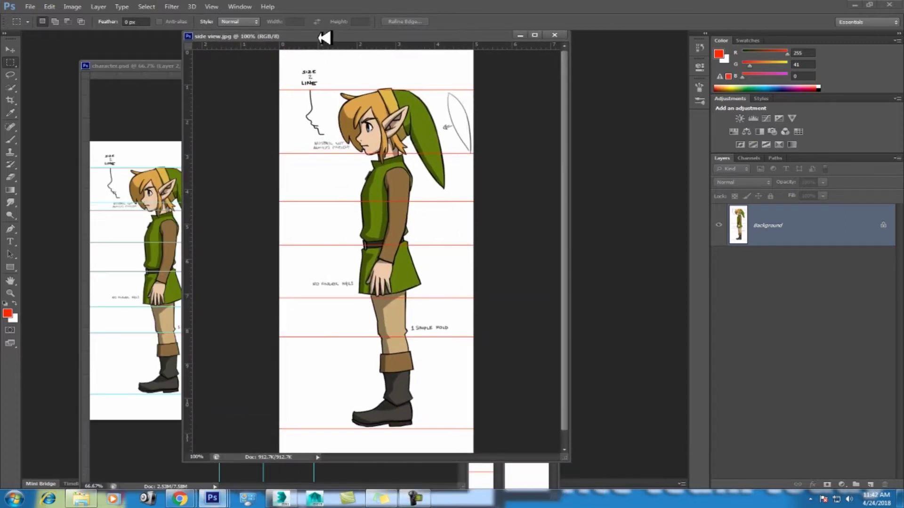
right_click(324, 38)
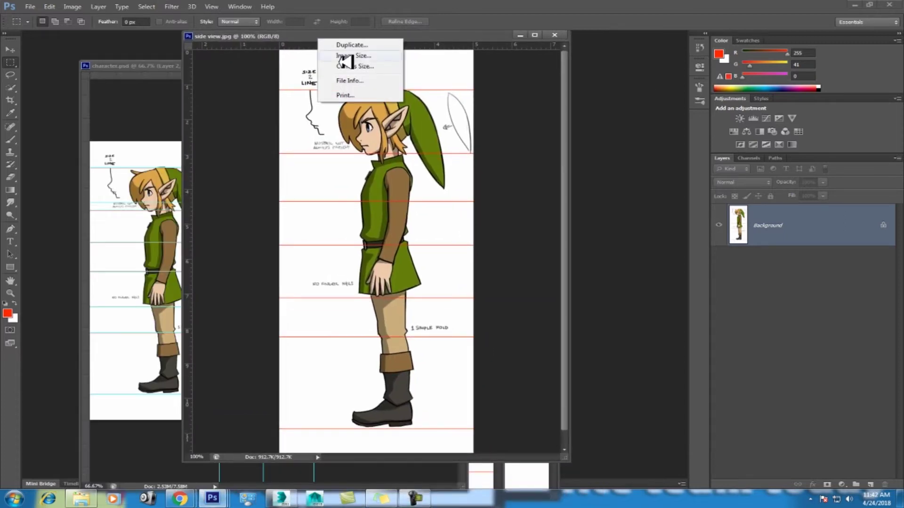
click(371, 58)
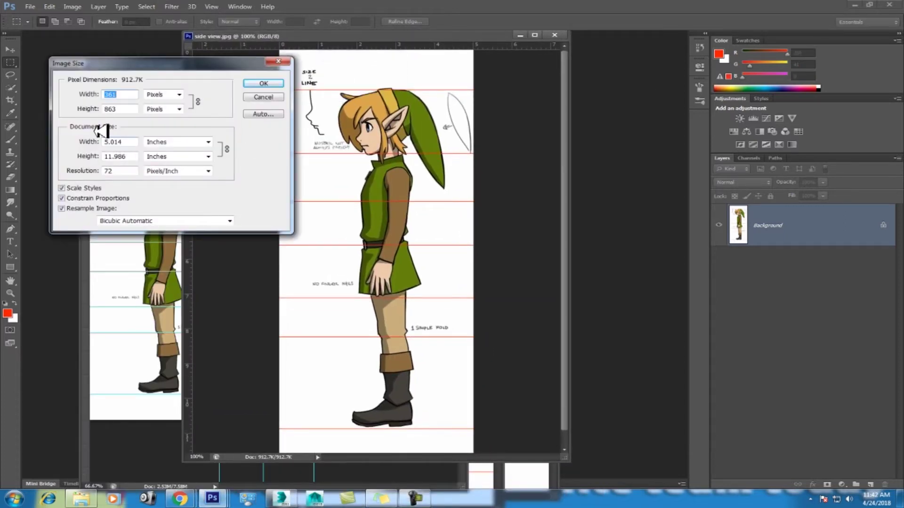
click(208, 141)
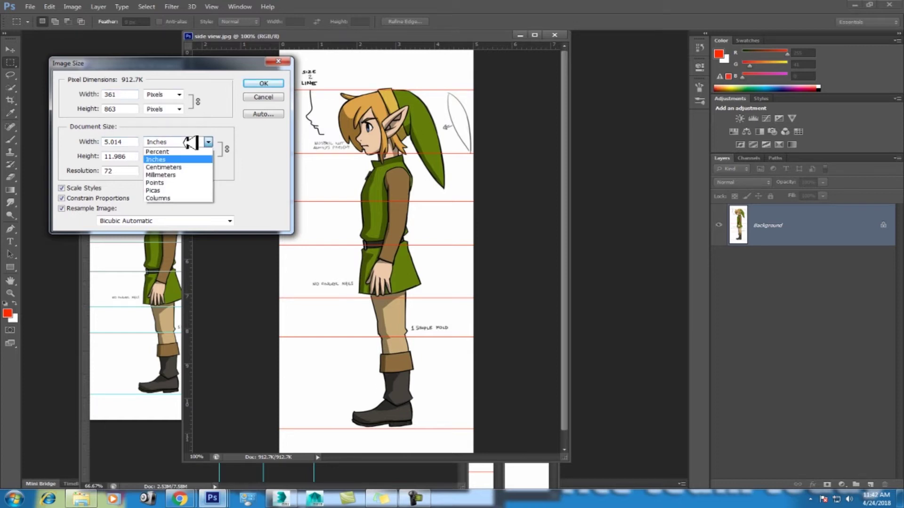
click(188, 174)
double_click(133, 139)
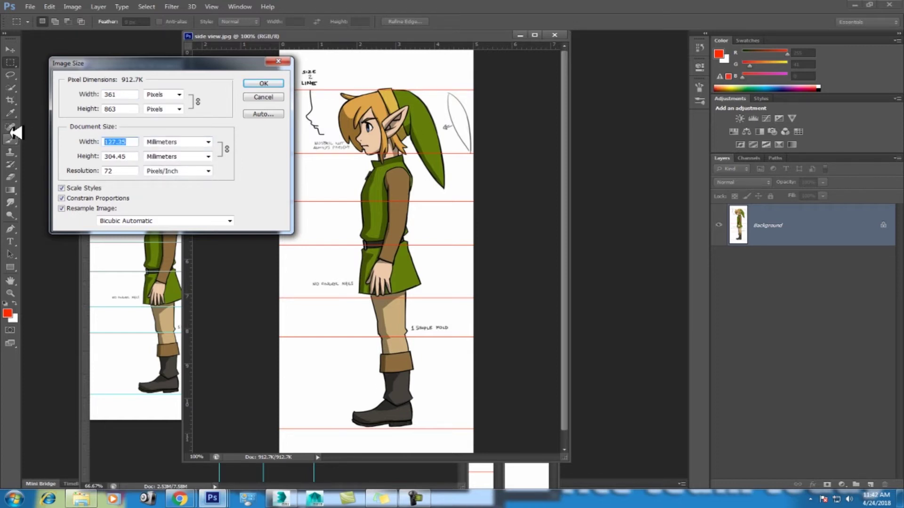
click(294, 500)
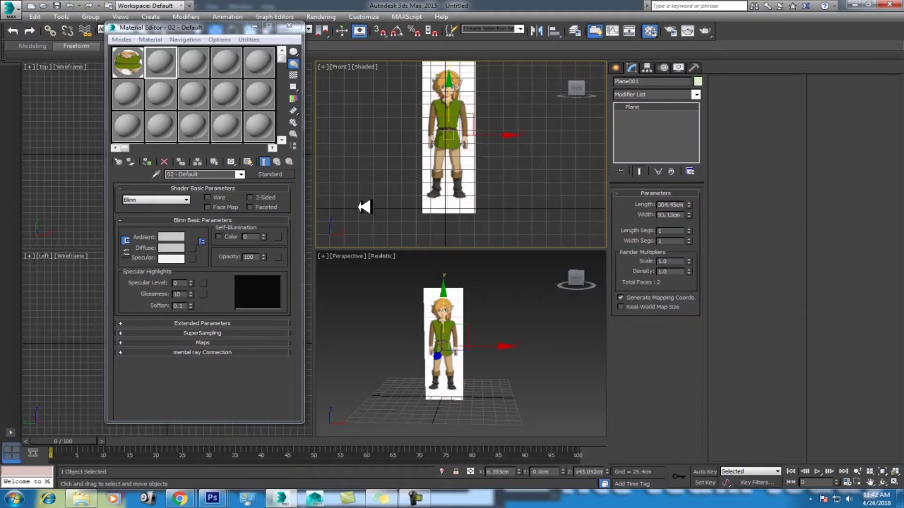
click(289, 27)
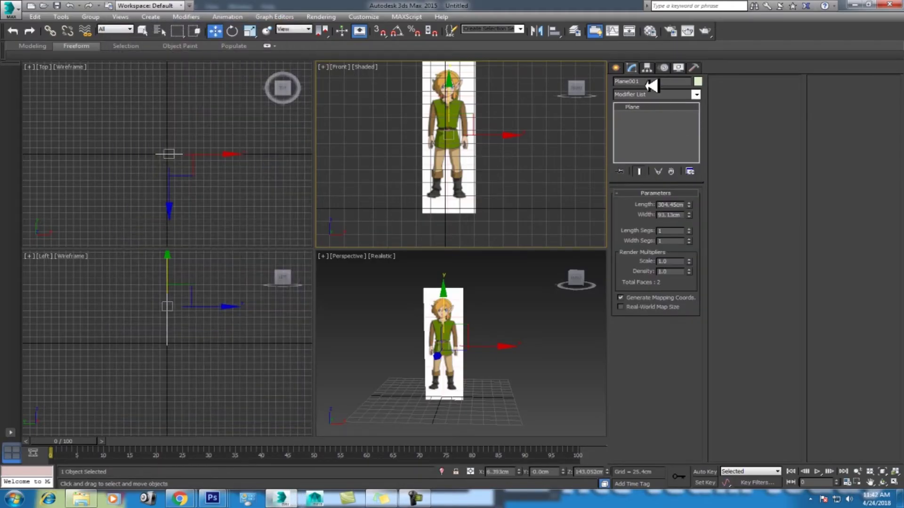
Step: Draw a new plane in the Left viewport and show its parameters
click(616, 67)
click(683, 169)
middle_drag(179, 312, 173, 371)
drag(142, 297, 204, 404)
right_click(206, 403)
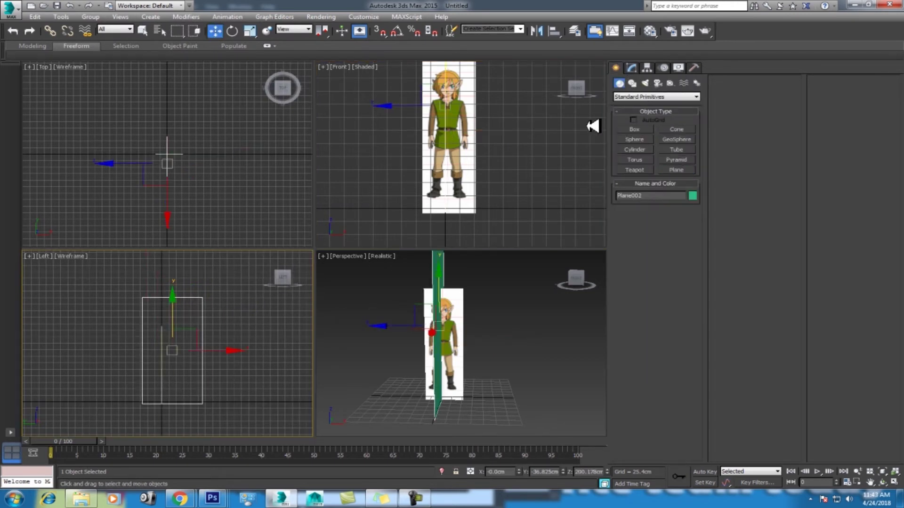
click(631, 68)
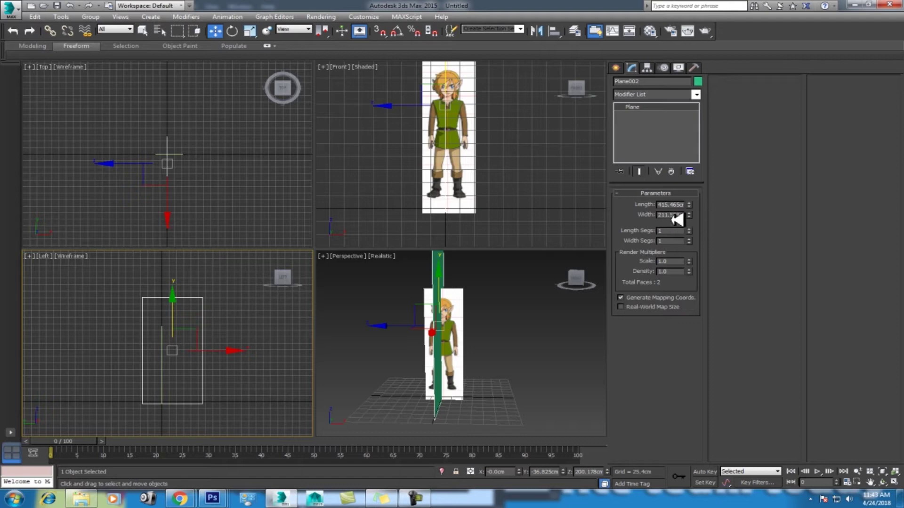
Step: Set Plane002's Width to 127.35cm and Length to 304.45cm, checking Photoshop's values
key(alt+Tab)
key(alt+Tab)
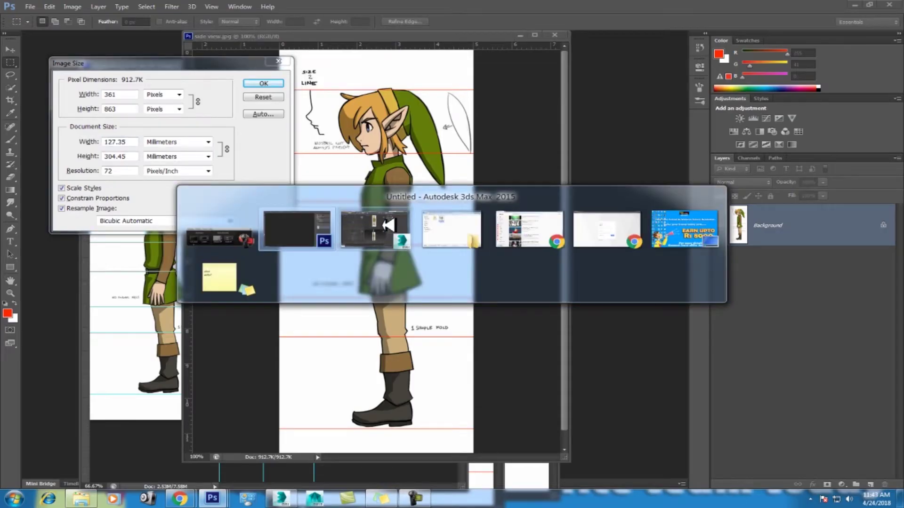
click(389, 225)
double_click(667, 215)
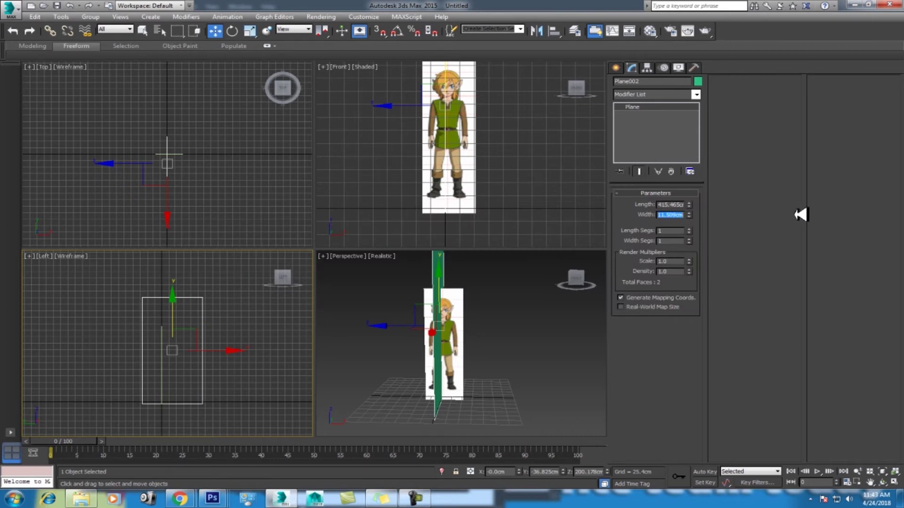
key(BackSpace)
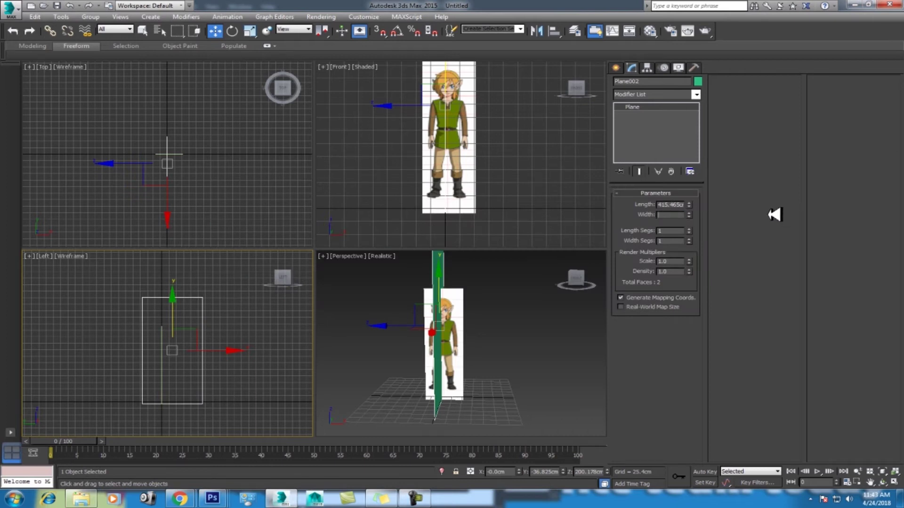
text(127.38)
key(Return)
key(alt+Tab)
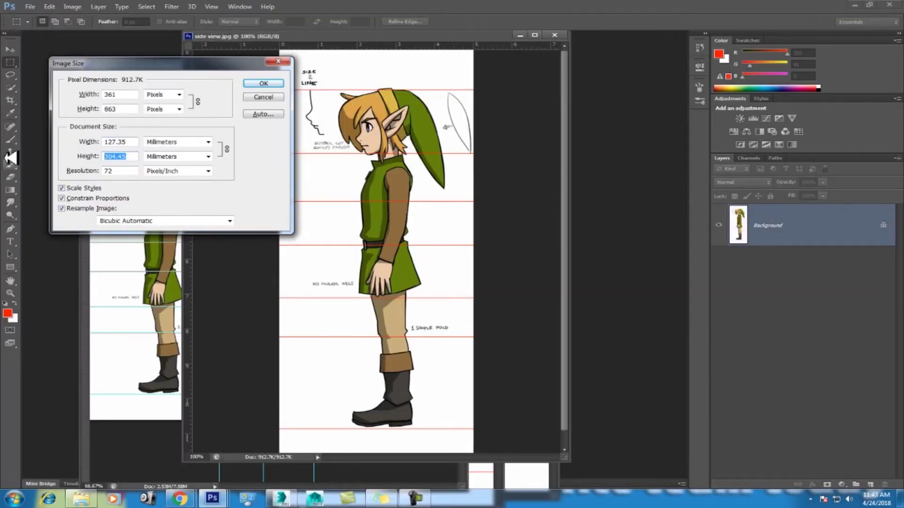
key(alt+Tab)
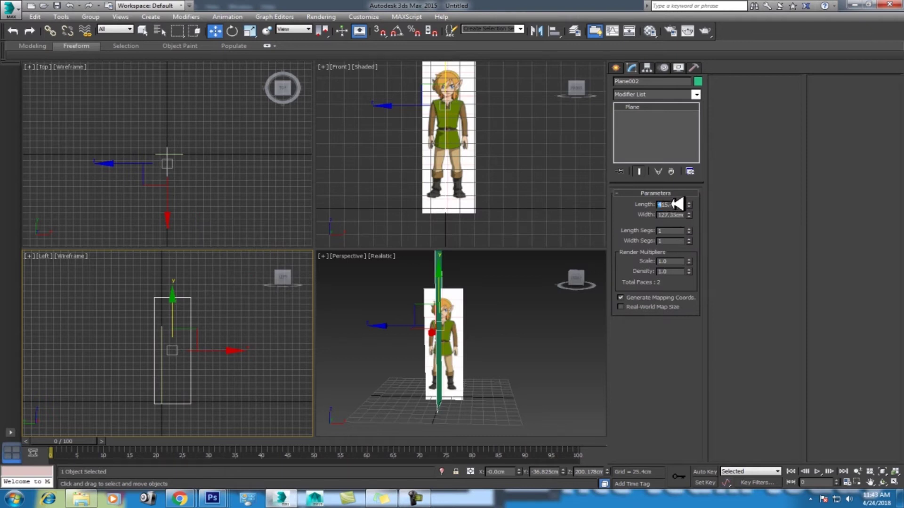
drag(677, 204, 779, 204)
text(304.45)
key(Return)
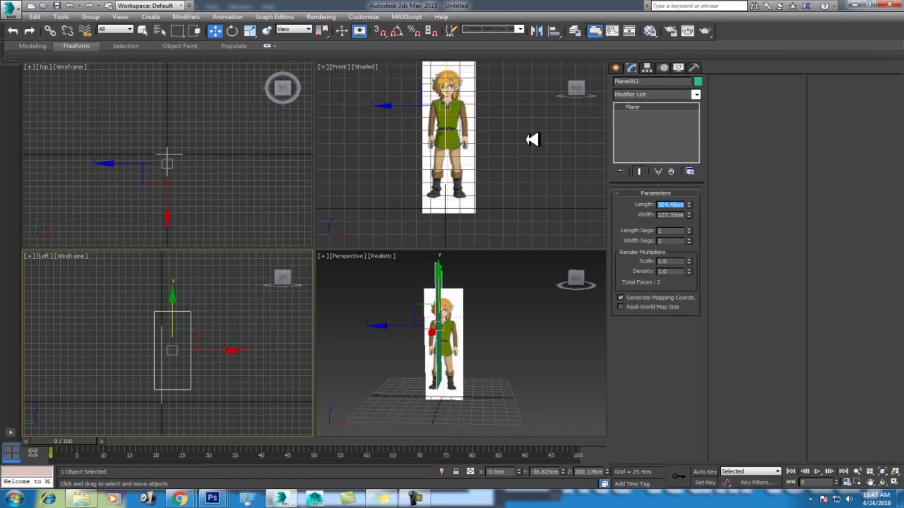
middle_drag(236, 367, 235, 345)
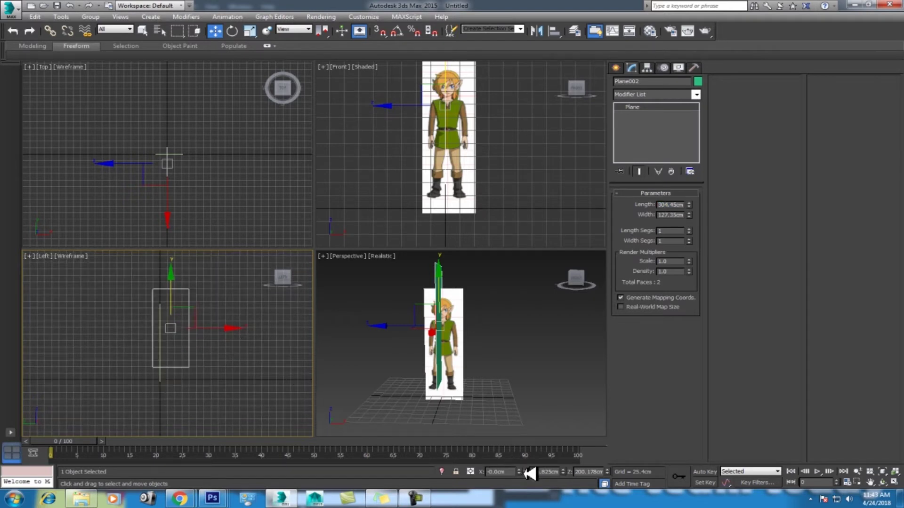
Step: Zero Plane002's Y and Z position so it sits at the origin
right_click(563, 471)
right_click(607, 471)
middle_drag(196, 366, 208, 399)
right_click(516, 379)
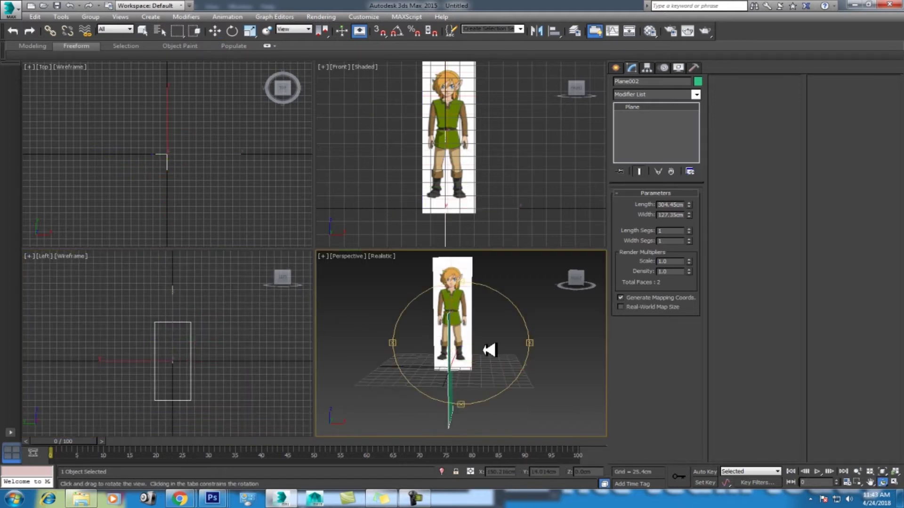
alt+middle_drag(485, 351, 498, 328)
Step: Assign Plane002 a material with side view.jpg as its diffuse bitmap, shown in the viewport
key(m)
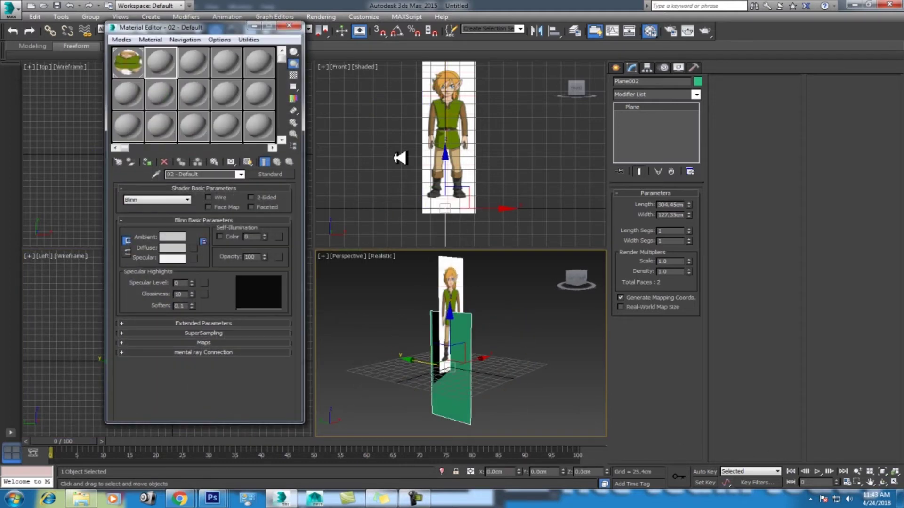
click(194, 247)
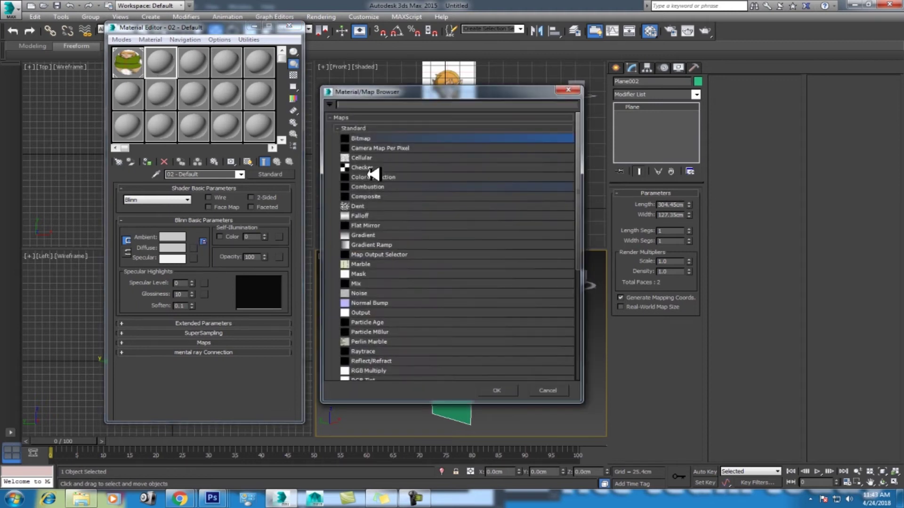
double_click(362, 138)
double_click(373, 77)
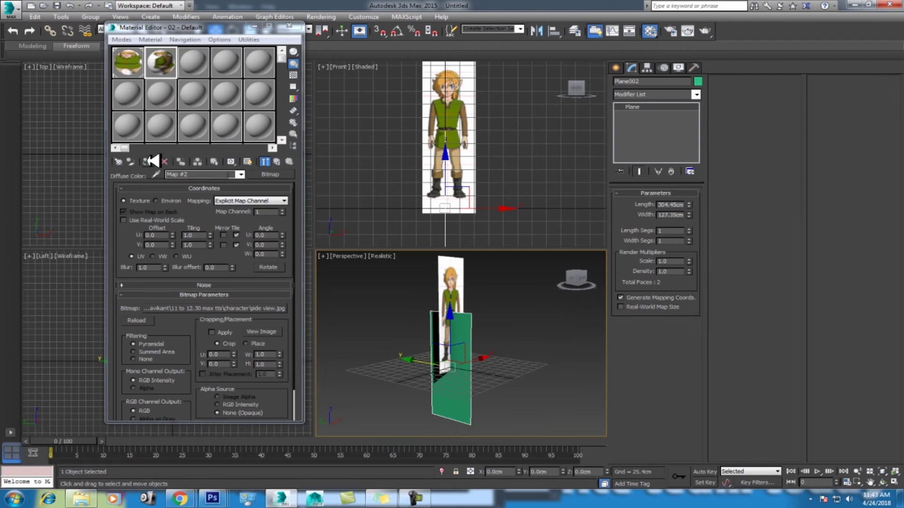
click(147, 162)
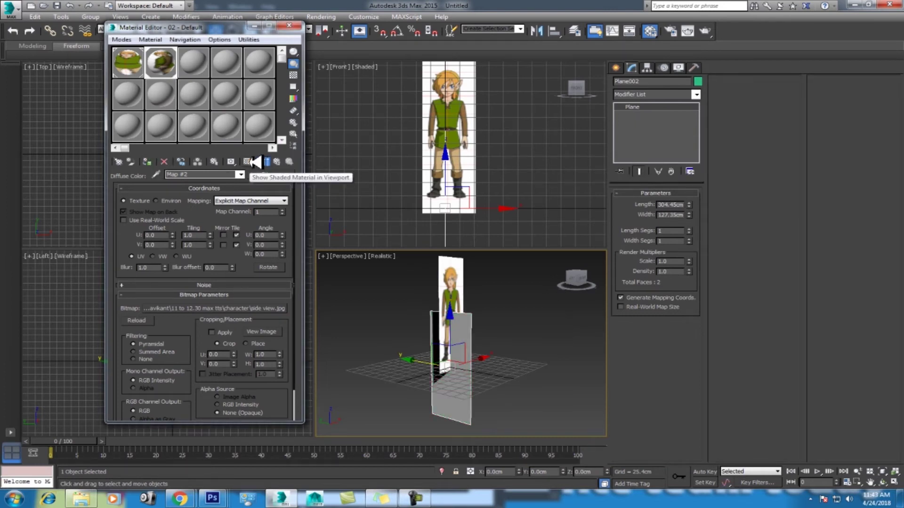
click(249, 161)
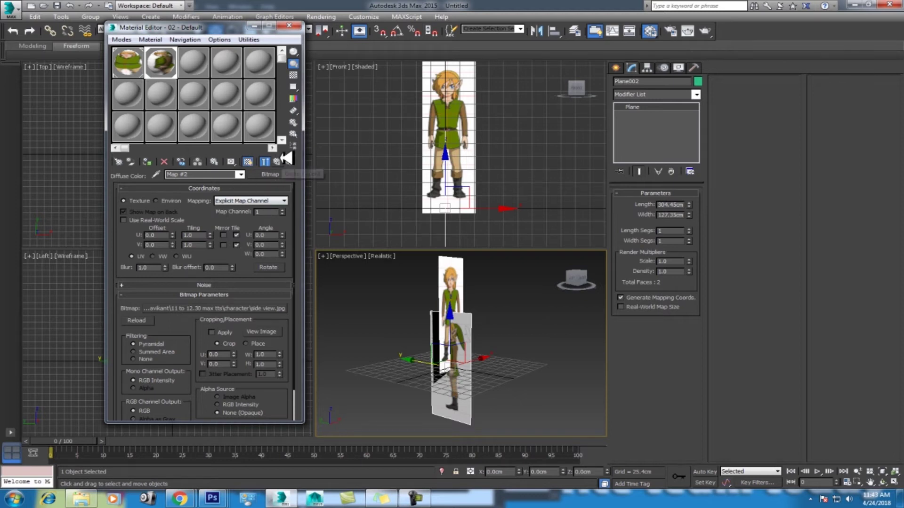
Step: Raise the material's self-illumination to 100, close the editor and reselect the side plane
click(281, 160)
drag(268, 238, 269, 221)
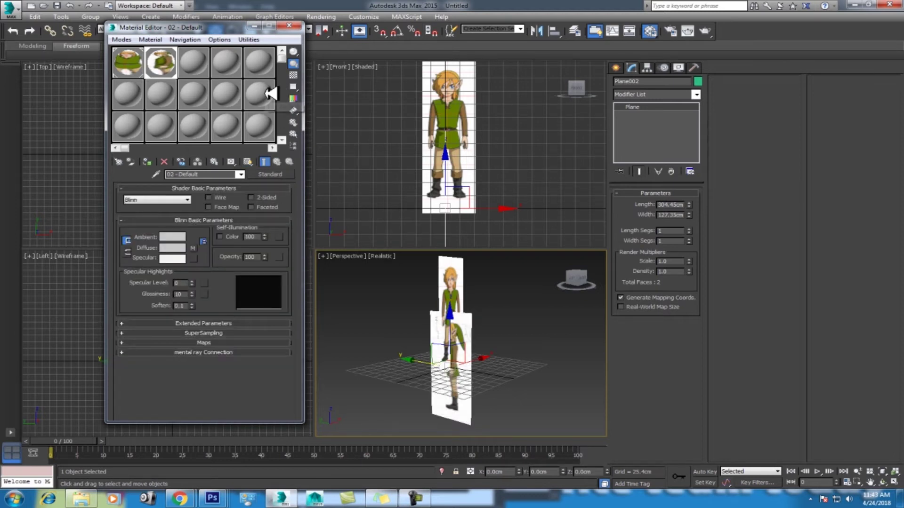
click(289, 17)
click(375, 167)
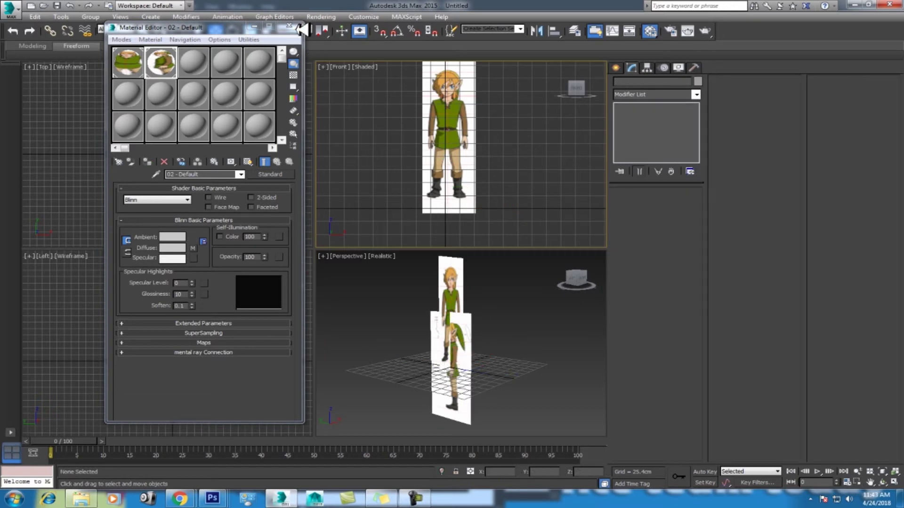
click(299, 27)
click(190, 333)
scroll(188, 344, up, 2)
scroll(179, 348, up, 2)
scroll(226, 334, down, 2)
Step: Zero the front plane's X and Z position, then raise both planes above the grid
scroll(236, 306, down, 2)
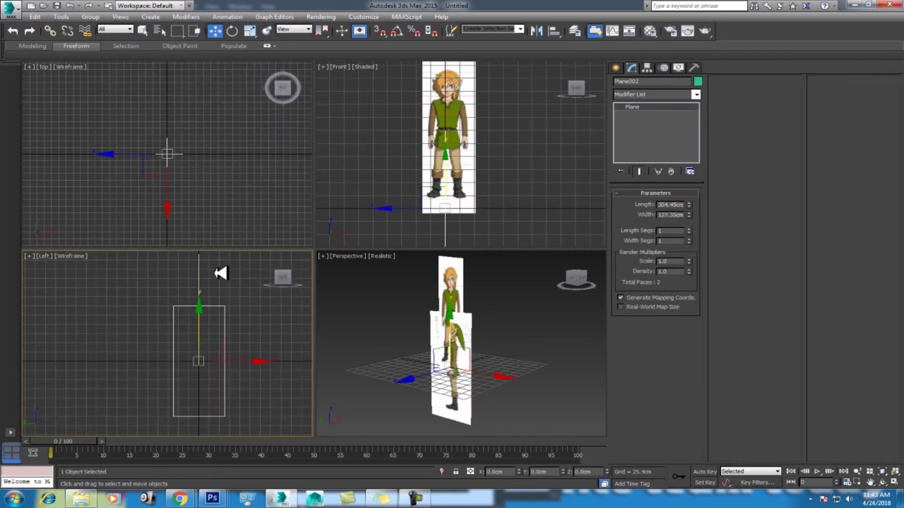
click(200, 306)
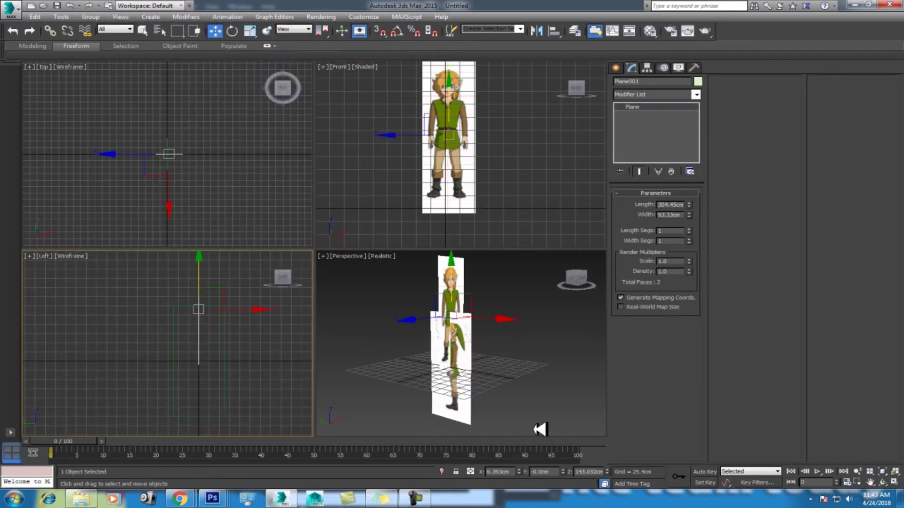
right_click(519, 472)
right_click(609, 472)
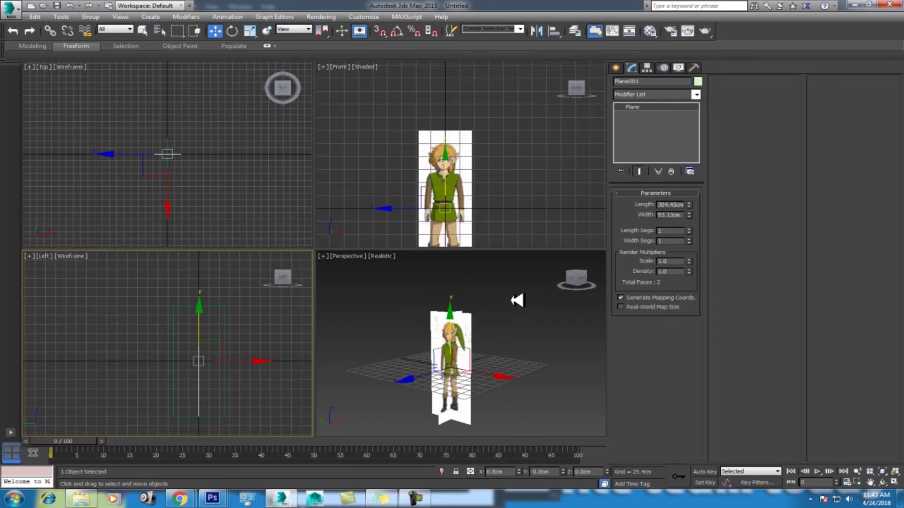
key(ctrl+a)
scroll(182, 311, up, 2)
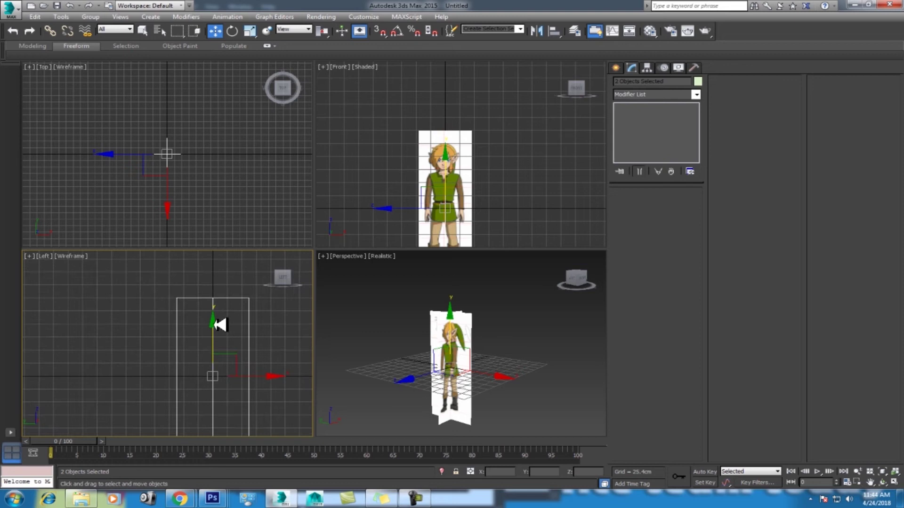
drag(220, 325, 213, 257)
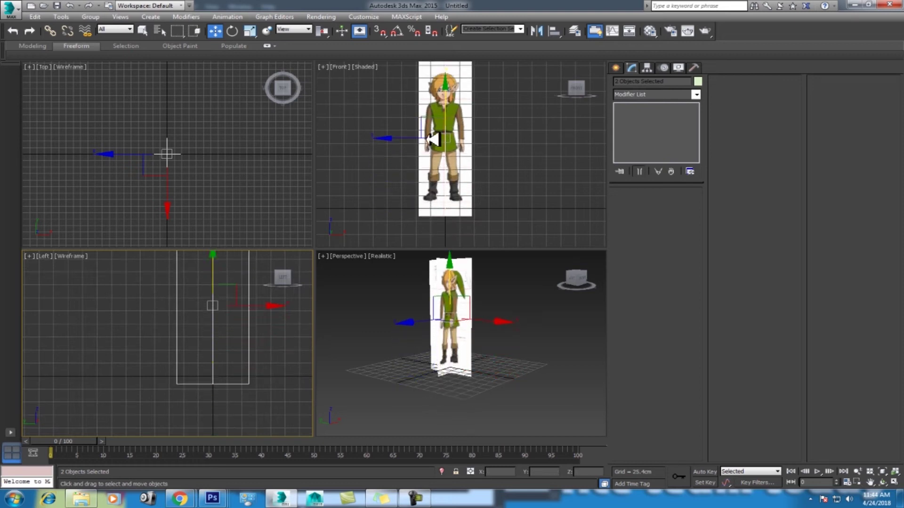
Step: Nudge the front plane right to X 2.829cm in the maximized Front view
right_click(473, 127)
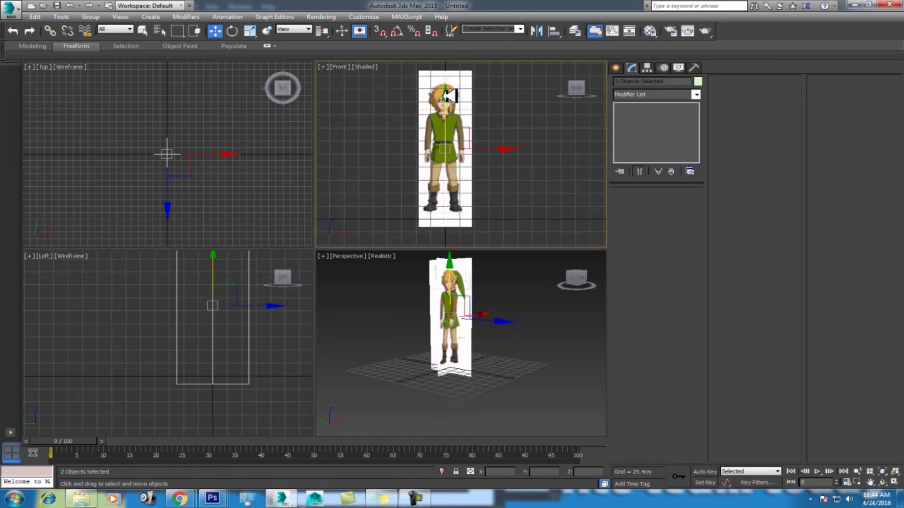
scroll(517, 160, up, 3)
click(489, 170)
scroll(488, 155, up, 2)
scroll(488, 188, up, 2)
key(alt+w)
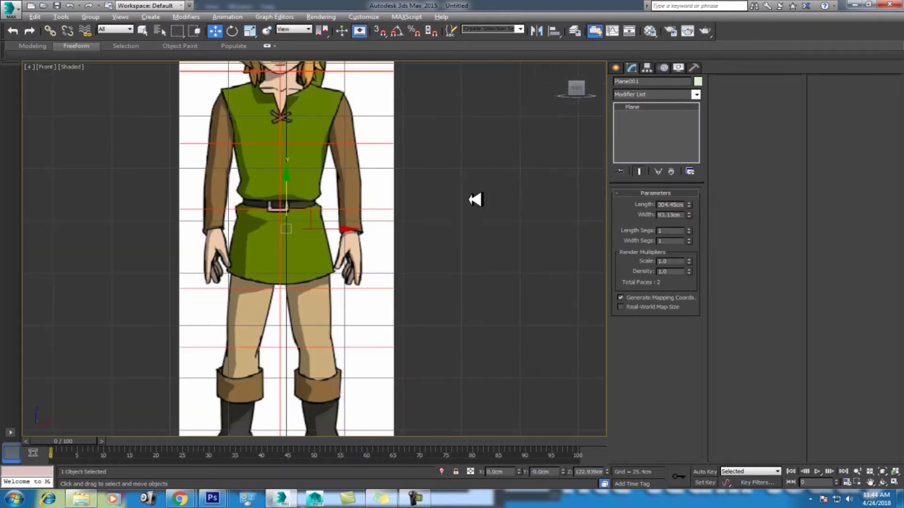
drag(349, 229, 356, 229)
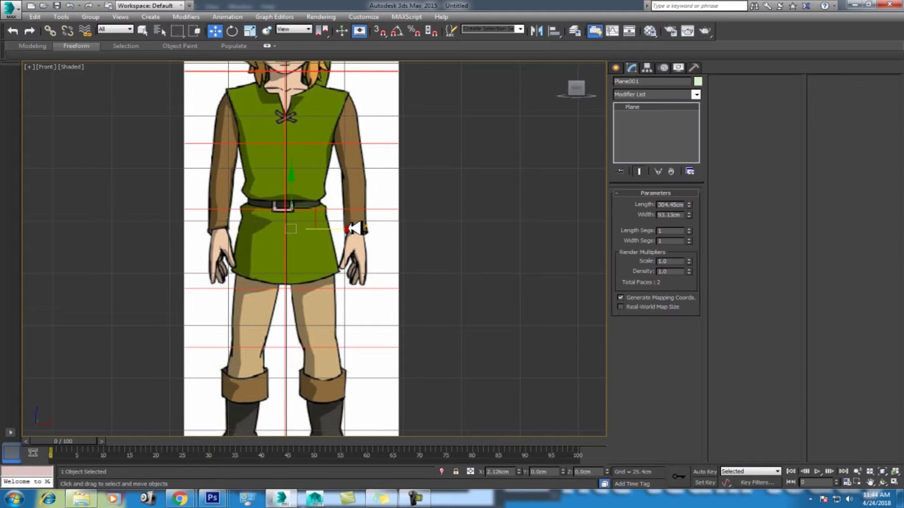
middle_drag(315, 169, 347, 202)
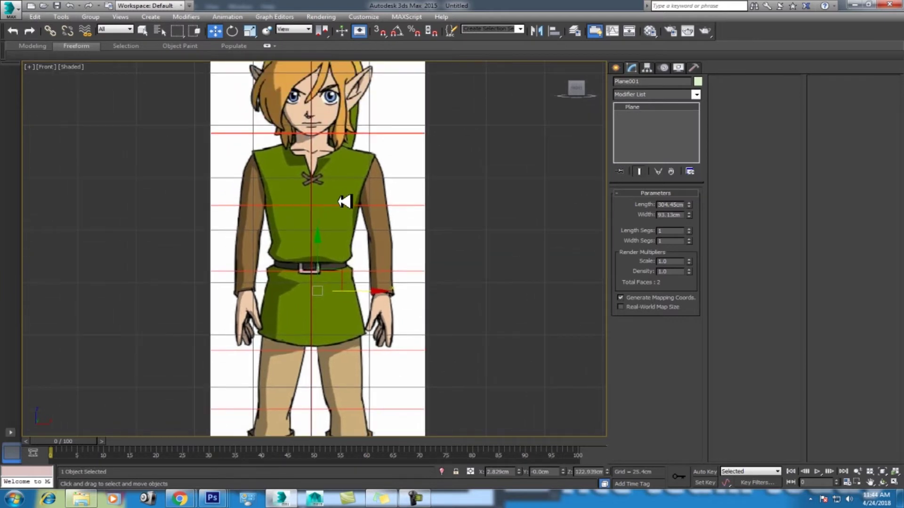
scroll(347, 202, down, 2)
Step: Restore the four-viewport layout and show the Left view with Realistic shading
key(alt+w)
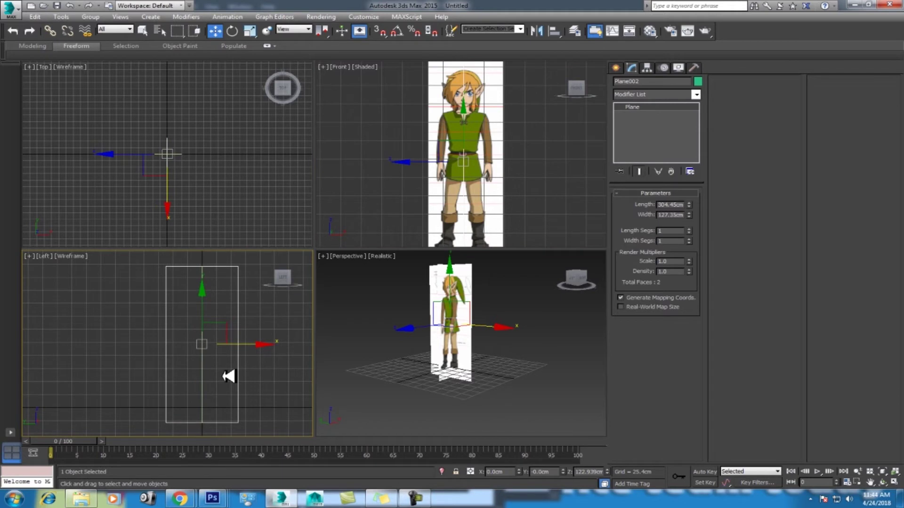
key(F3)
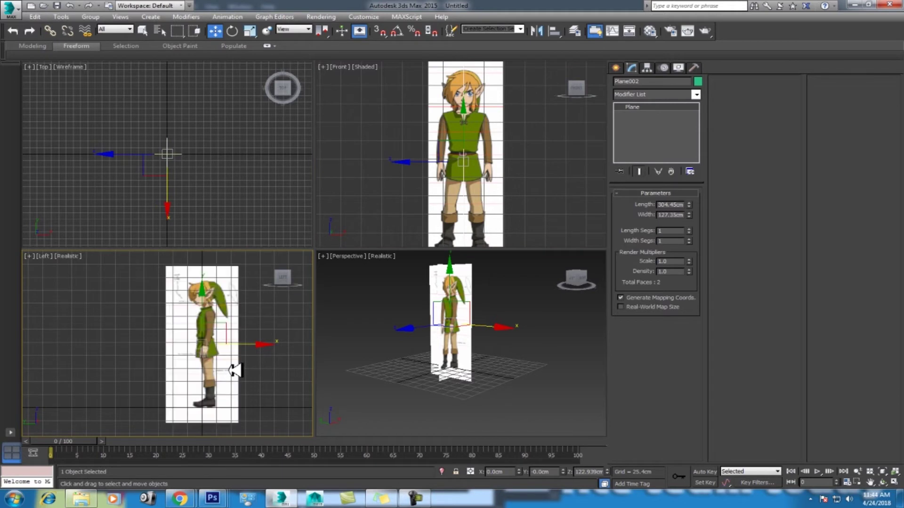
click(498, 372)
click(447, 342)
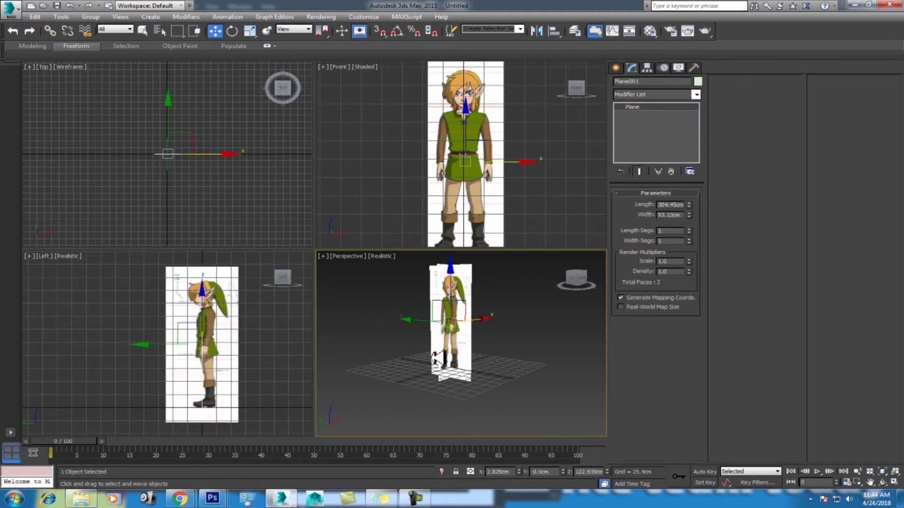
Step: Move the side reference plane along X to 52.973cm in the Top view
click(884, 482)
mouse_move(555, 353)
mouse_down()
mouse_move(483, 356)
mouse_move(573, 359)
mouse_move(532, 378)
mouse_up()
key(w)
key(ctrl+z)
click(526, 332)
click(454, 295)
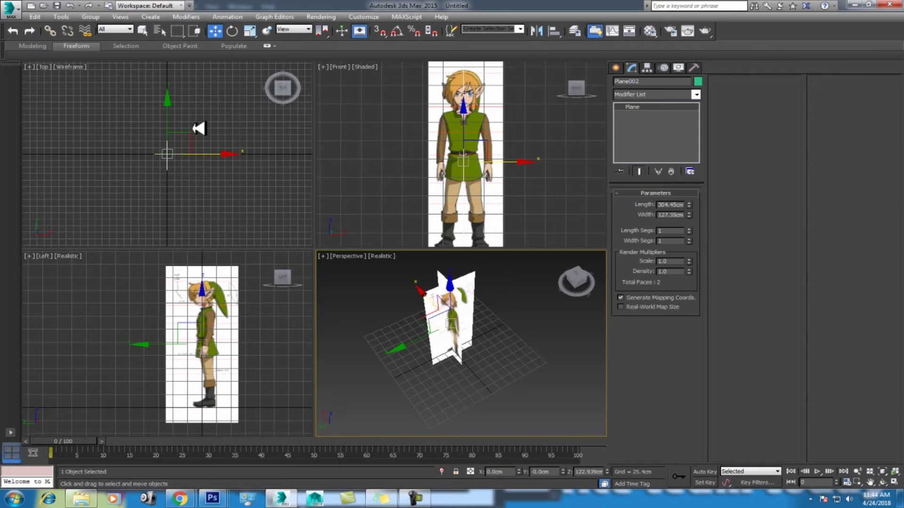
middle_drag(198, 128, 225, 173)
drag(209, 183, 239, 184)
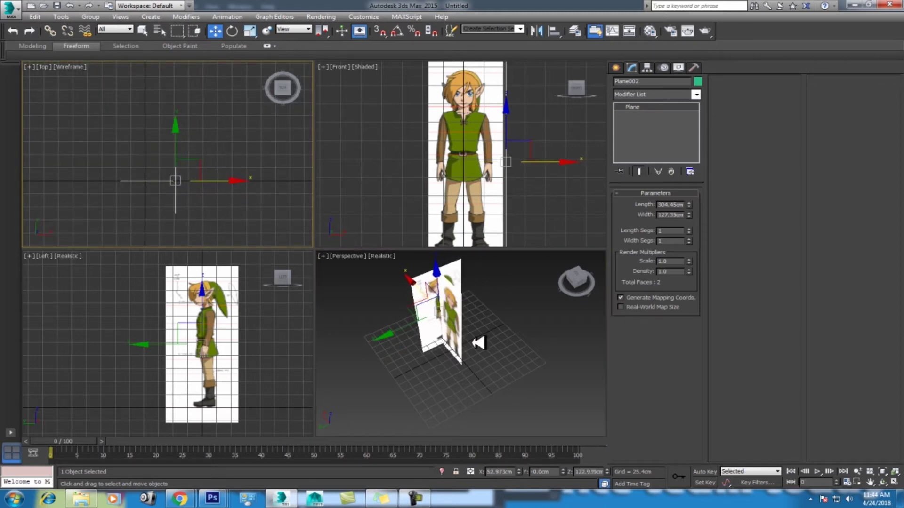
Step: Move the front plane along Y to 63.423cm to meet the side plane, then orbit to check
middle_drag(478, 342, 484, 347)
click(142, 178)
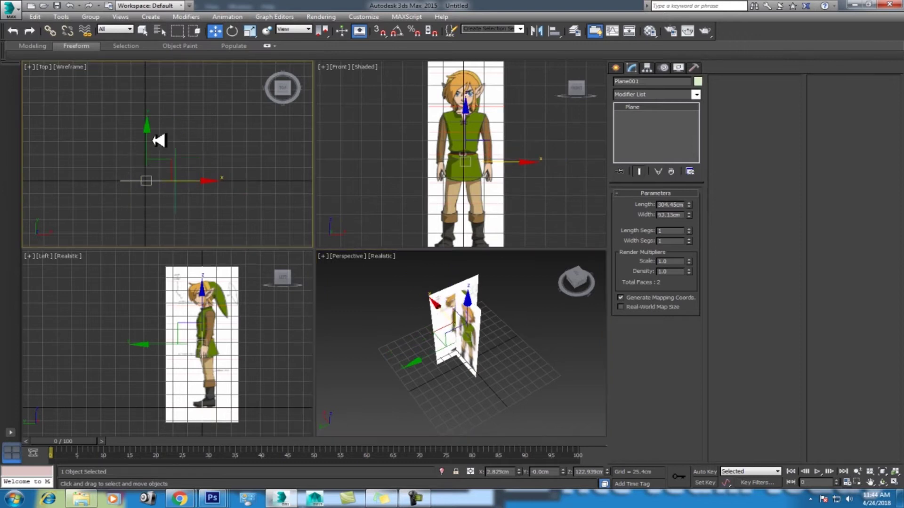
drag(152, 123, 151, 92)
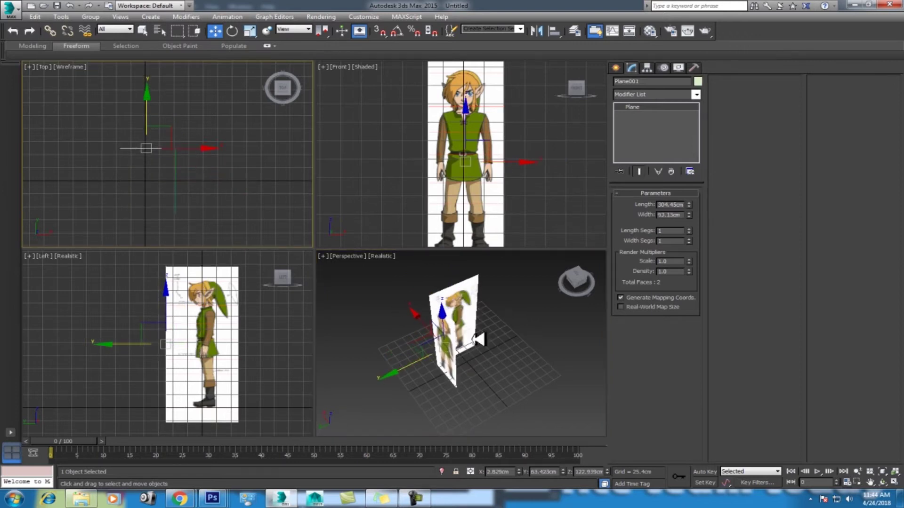
click(537, 339)
click(885, 480)
drag(522, 353, 403, 301)
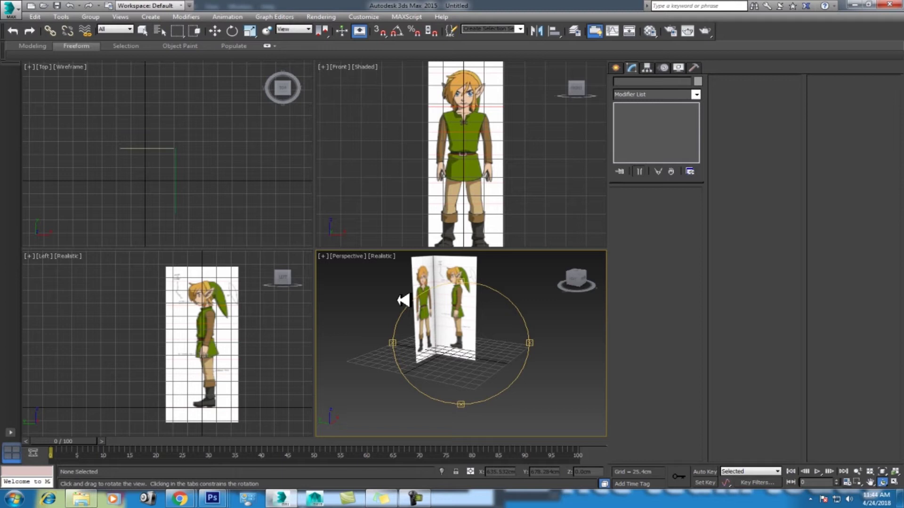
drag(518, 346, 475, 352)
Step: Freeze both reference planes through Object Properties with Show Frozen in Gray turned off
scroll(489, 360, up, 3)
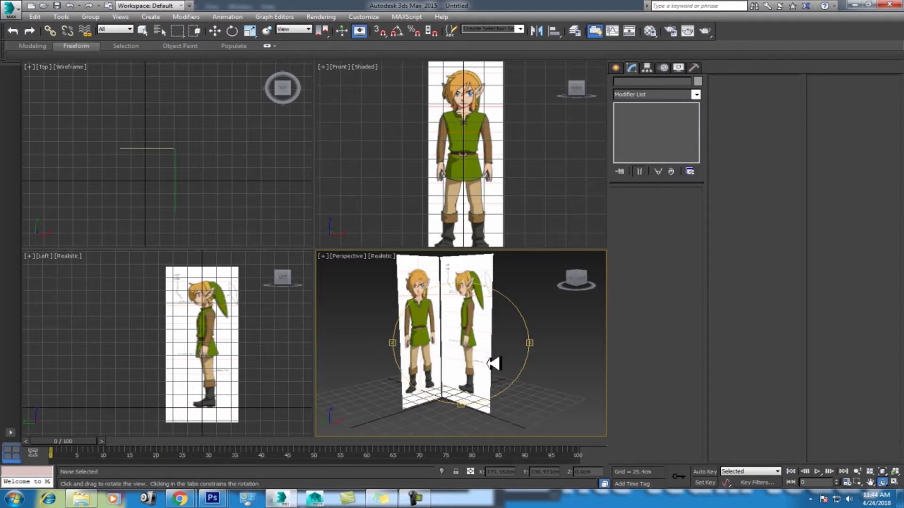
drag(453, 363, 417, 362)
key(w)
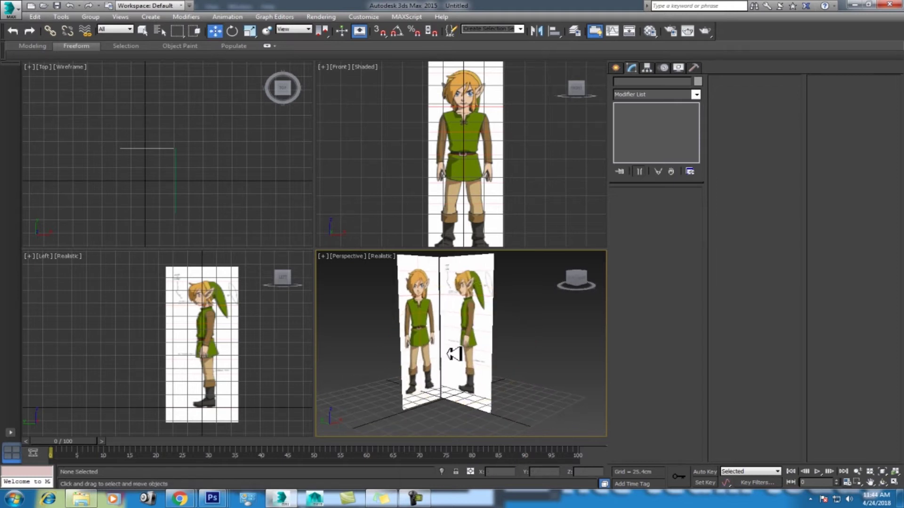
drag(555, 349, 373, 370)
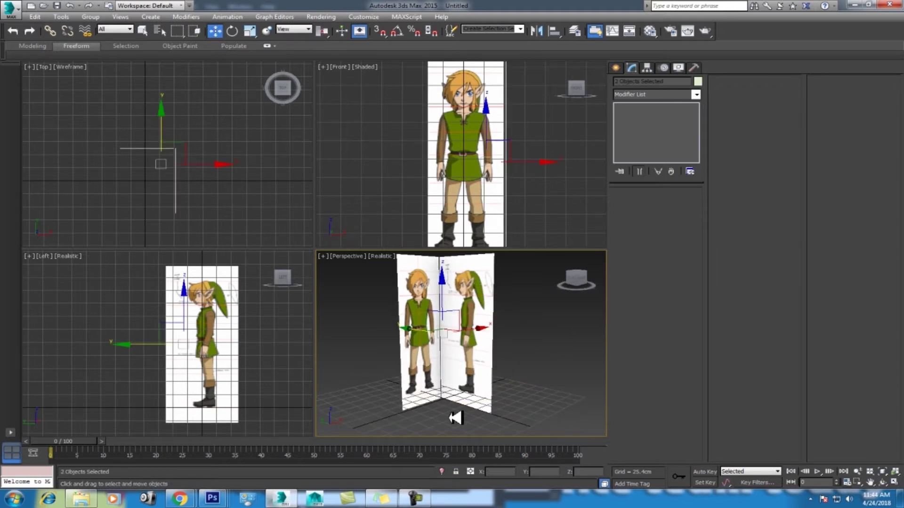
right_click(430, 327)
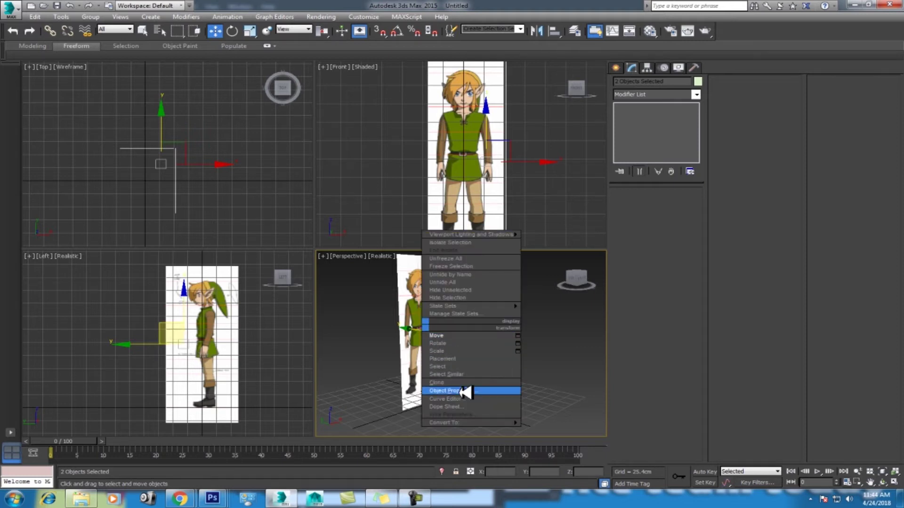
click(463, 391)
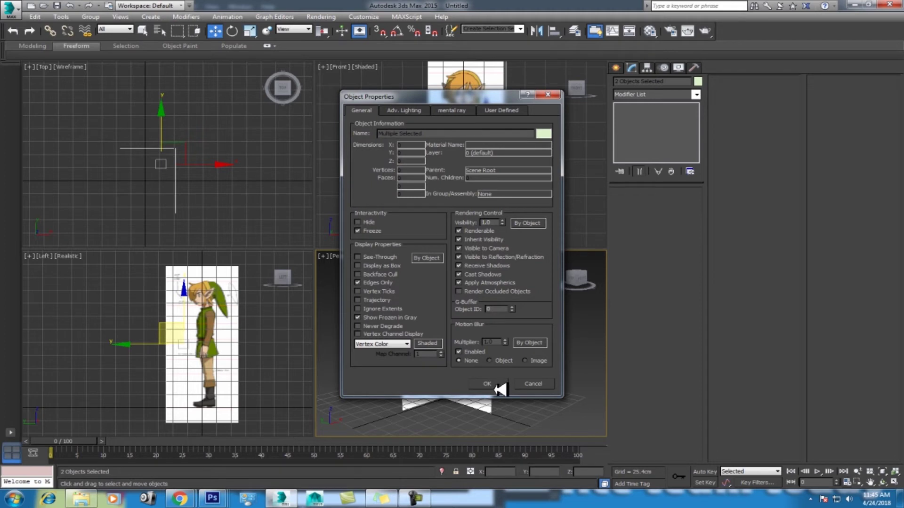
click(383, 318)
click(492, 384)
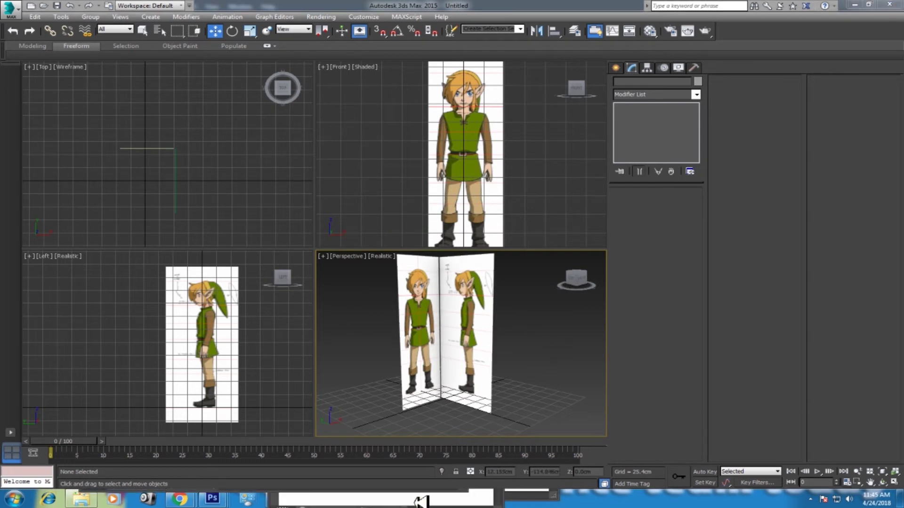
Step: Save the scene as how to set ref in 3ds max.max and bring up Standard Primitives
click(418, 498)
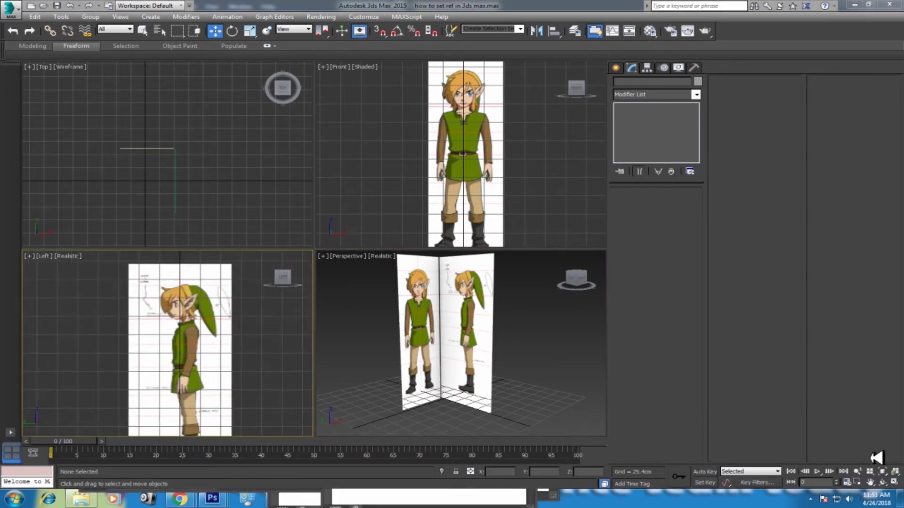
click(464, 296)
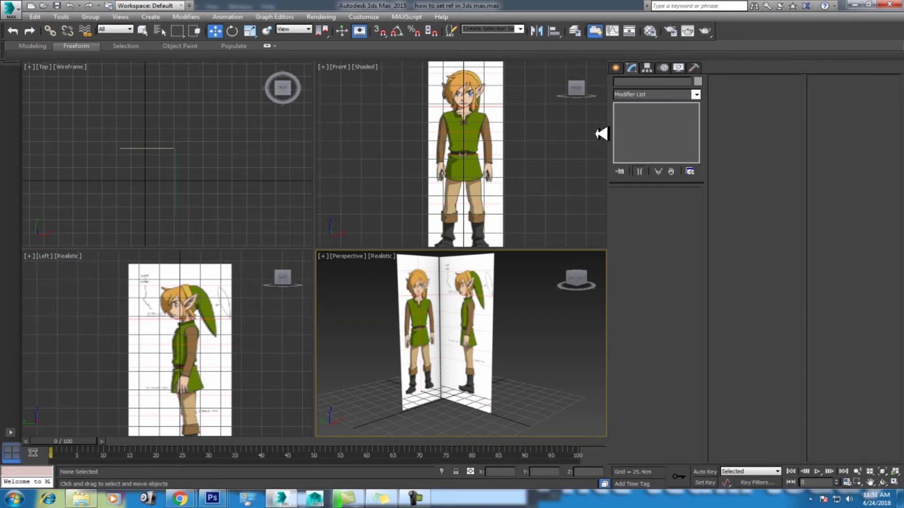
click(616, 68)
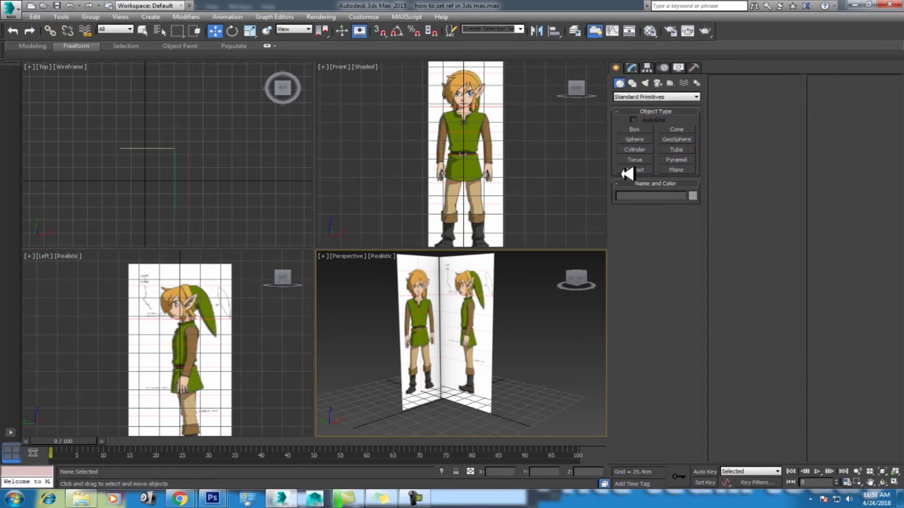
right_click(466, 309)
Step: Unfreeze all planes, select the side plane and set the angle snap to 180°
click(507, 241)
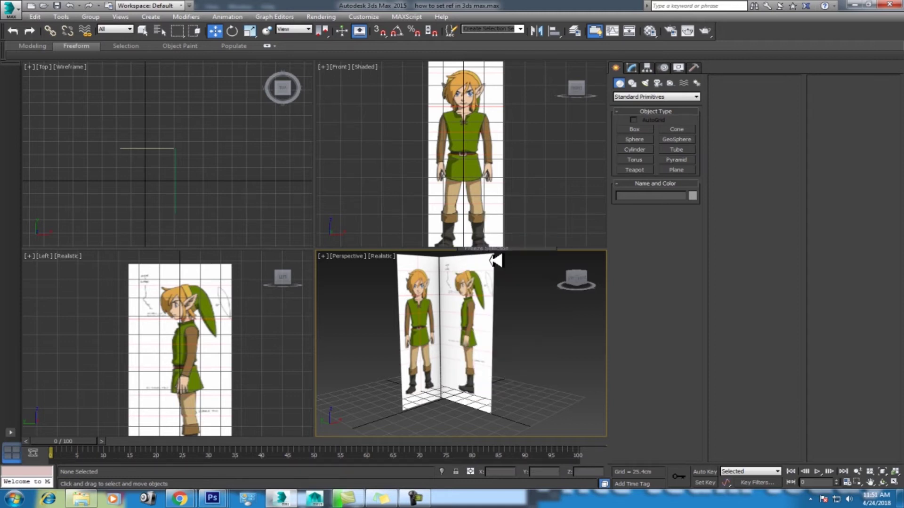
click(480, 335)
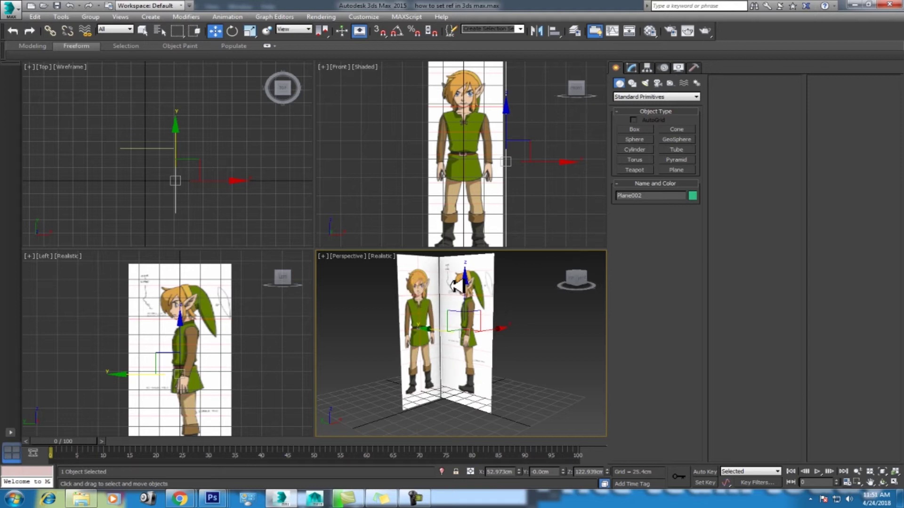
right_click(264, 341)
key(e)
right_click(399, 34)
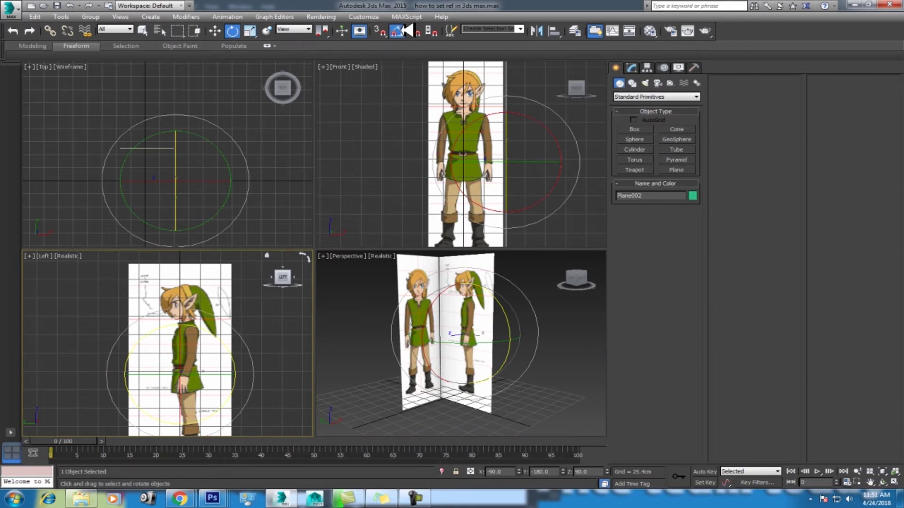
double_click(460, 255)
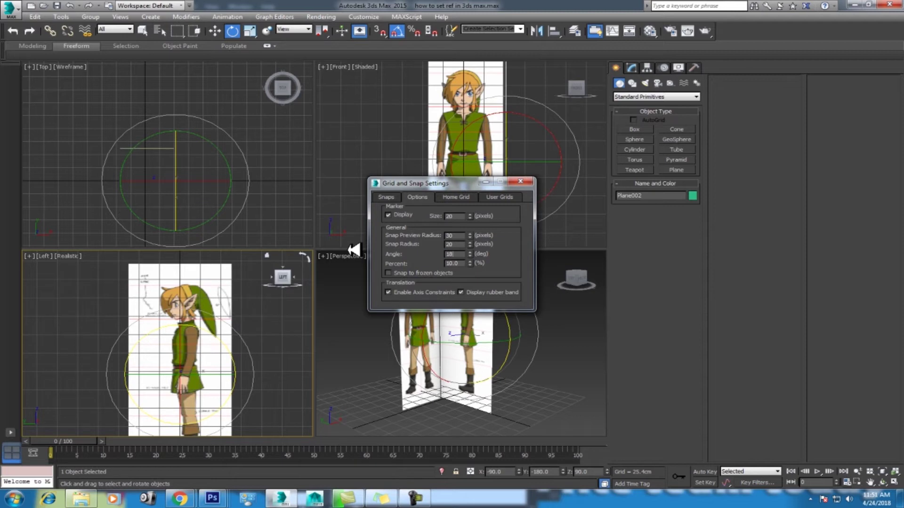
click(520, 181)
Step: Rotate the side plane 180° in the Left view so its character faces backward
drag(247, 374, 218, 374)
key(w)
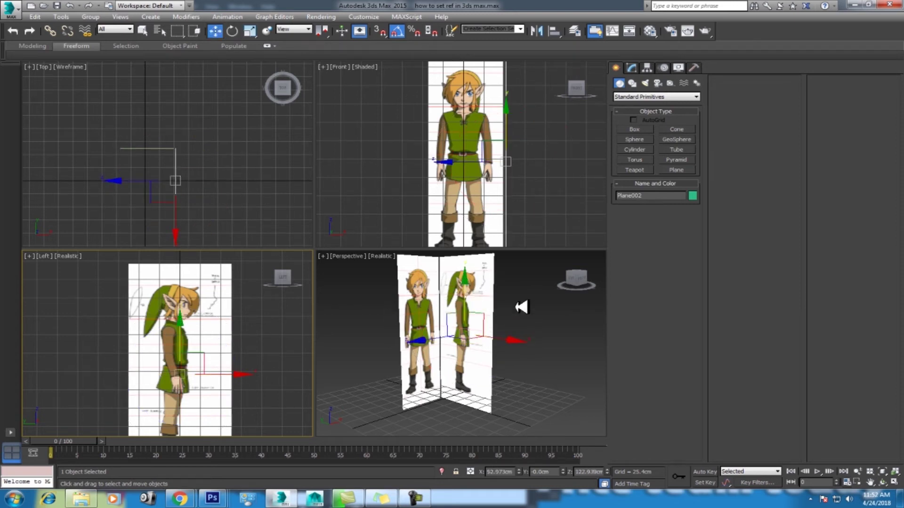
drag(530, 343, 367, 332)
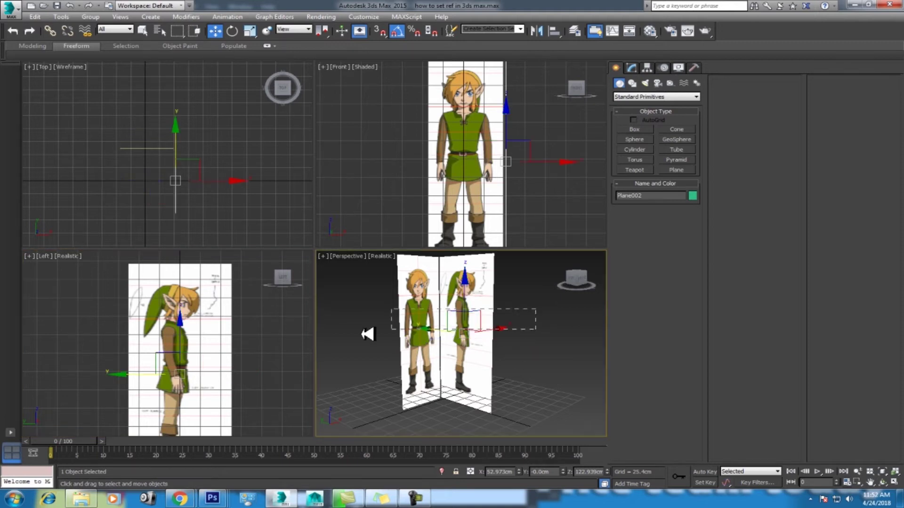
Step: Freeze both planes via Object Properties and maximize the Front viewport
right_click(479, 304)
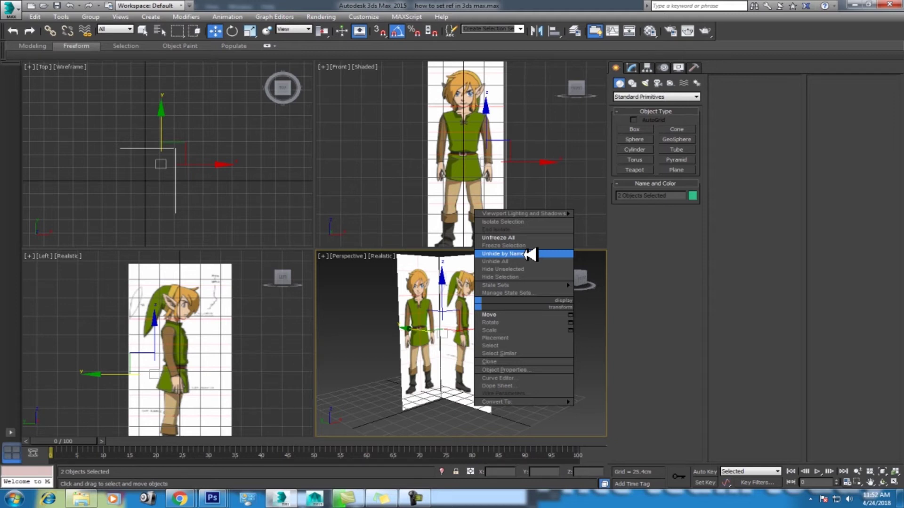
click(518, 369)
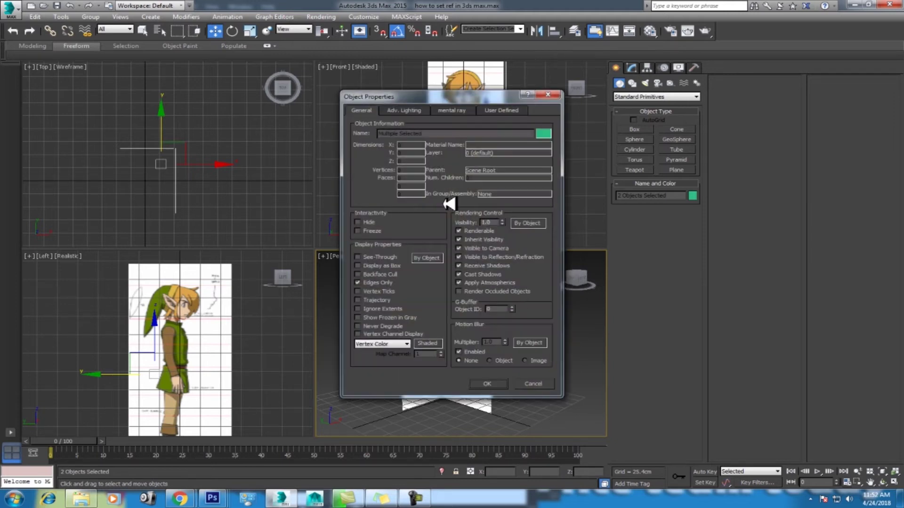
click(369, 231)
click(484, 384)
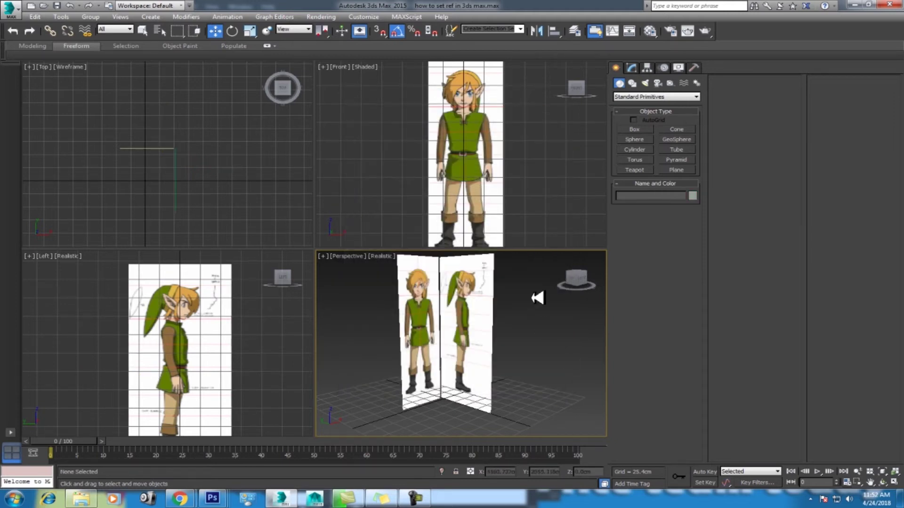
click(486, 164)
key(alt+w)
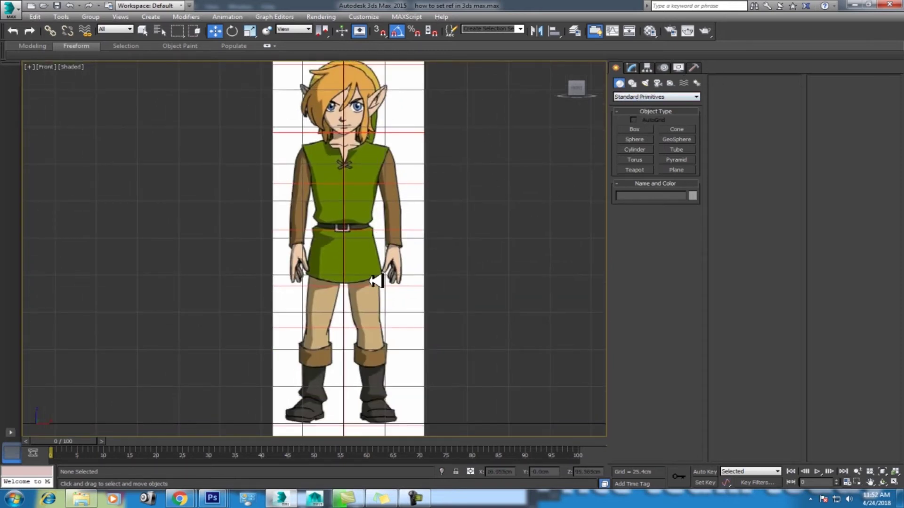
Step: Draw a cylinder over the thigh in the Front view, then restore four viewports
click(636, 149)
drag(320, 296, 330, 305)
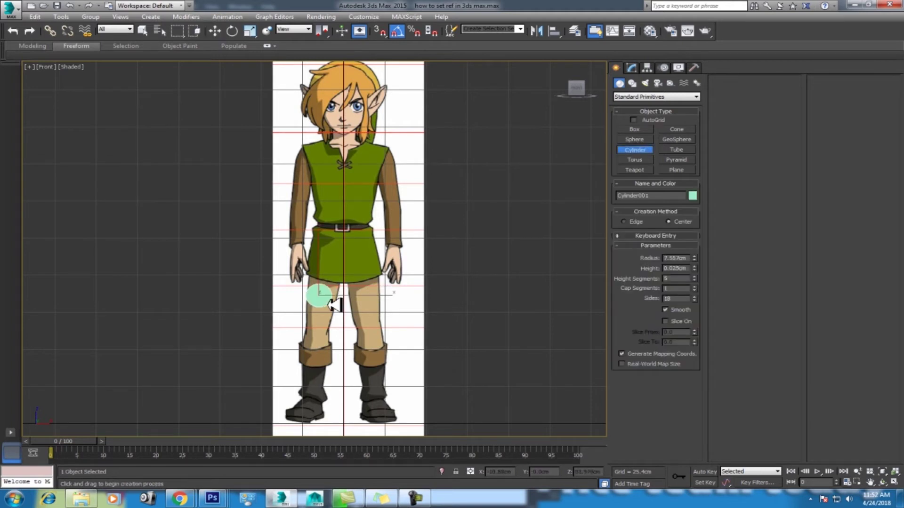
click(323, 254)
key(w)
key(alt+w)
scroll(173, 372, up, 3)
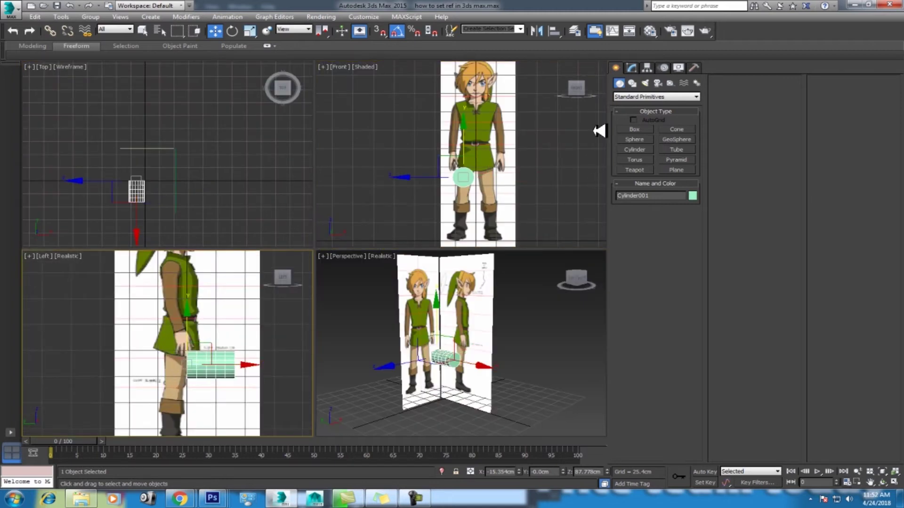
Step: Set the cylinder's Sides to 12
click(632, 68)
double_click(677, 247)
key(Return)
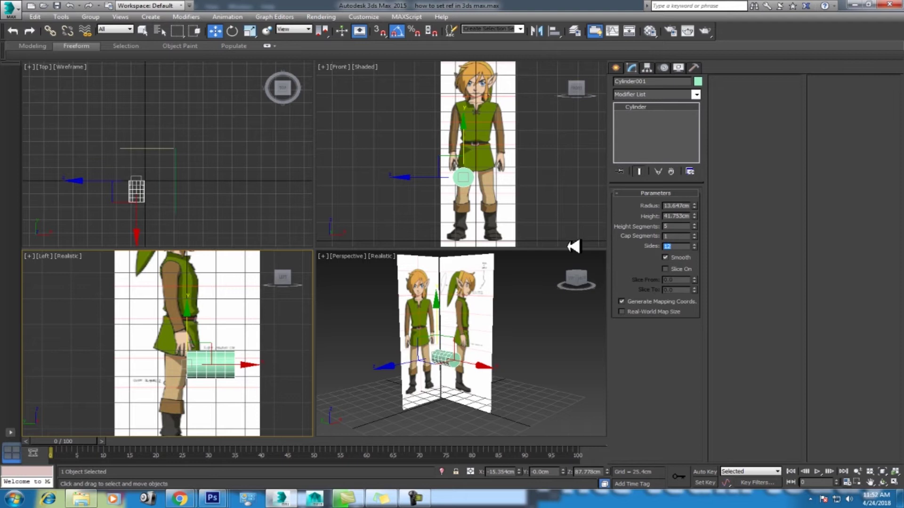
scroll(192, 384, up, 3)
scroll(192, 384, up, 1)
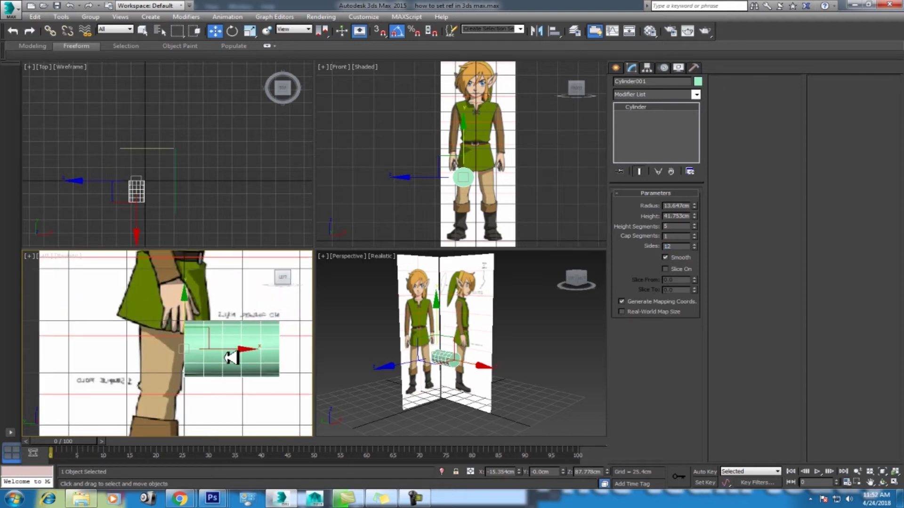
Step: Set angle snap to 90° and rotate the cylinder upright
key(e)
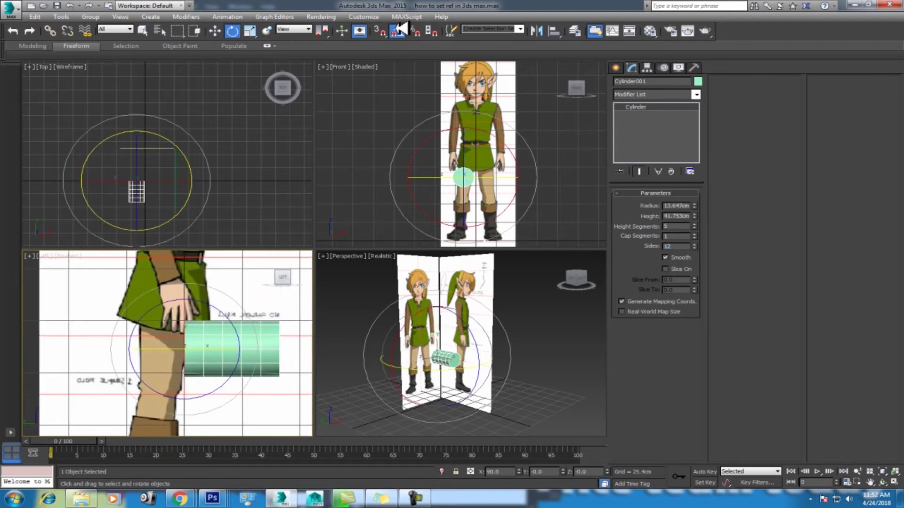
right_click(399, 28)
double_click(454, 255)
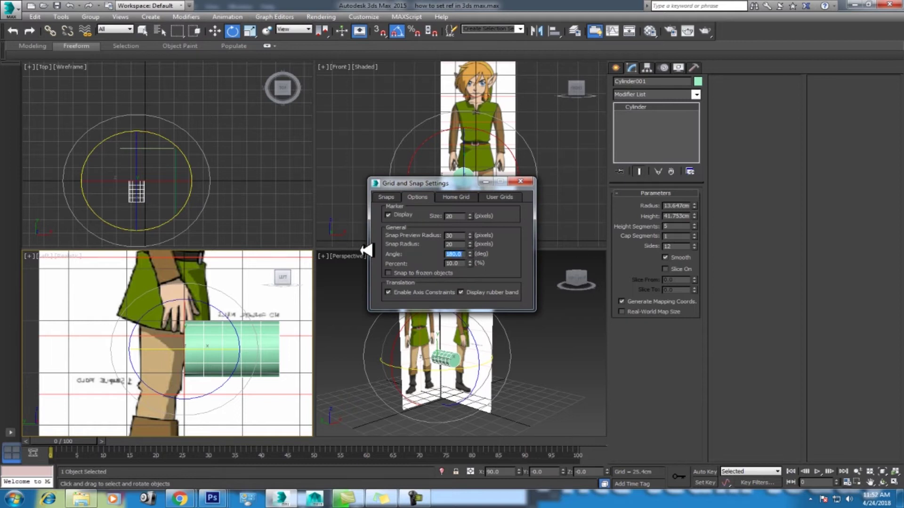
click(520, 181)
drag(210, 309, 222, 307)
key(w)
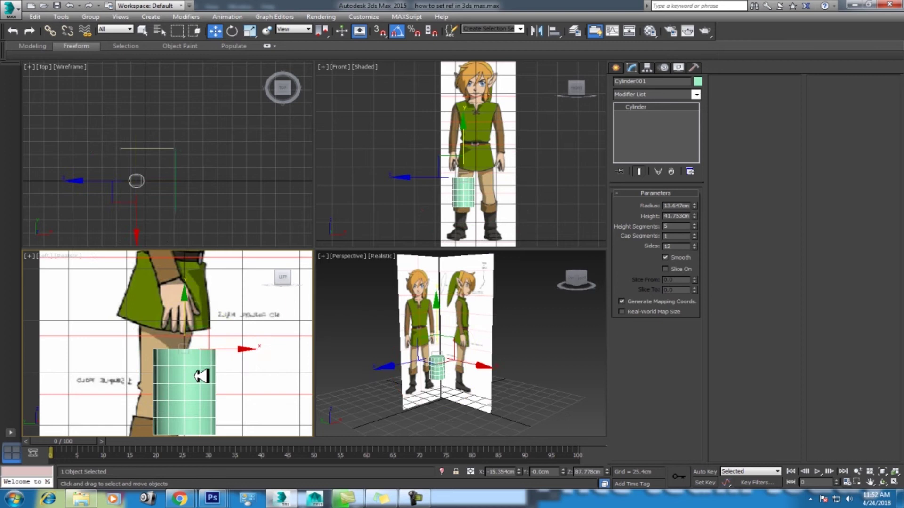
Step: Move the cylinder onto the left leg and set its radius to 11.463cm
middle_drag(201, 346, 222, 363)
drag(228, 343, 221, 304)
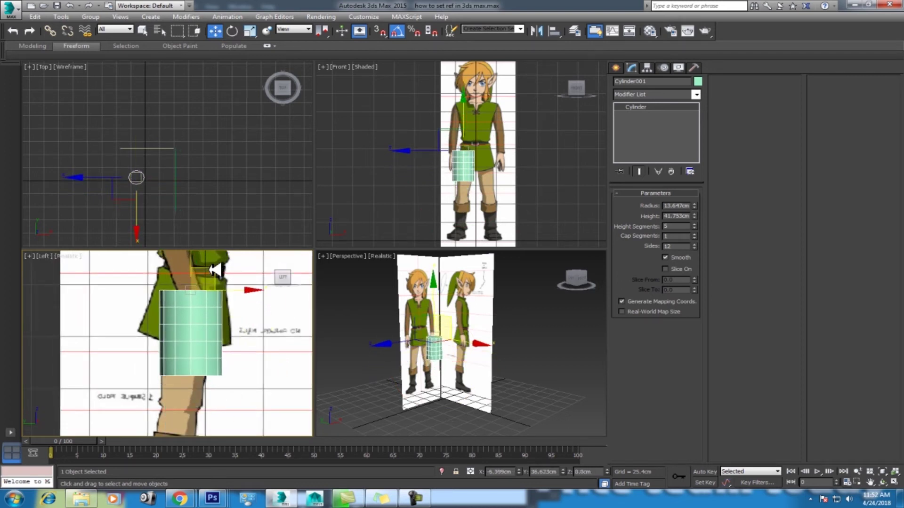
scroll(481, 172, up, 1)
scroll(481, 172, up, 2)
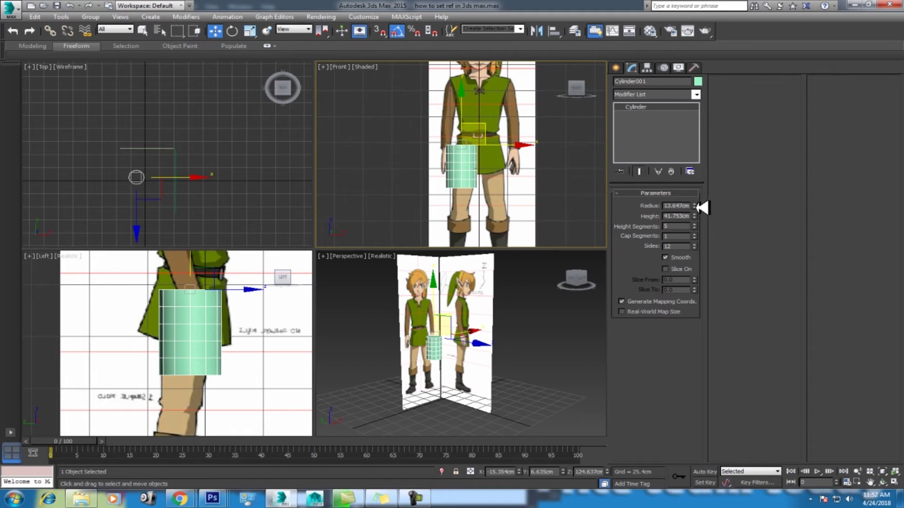
drag(698, 208, 693, 210)
scroll(485, 137, up, 2)
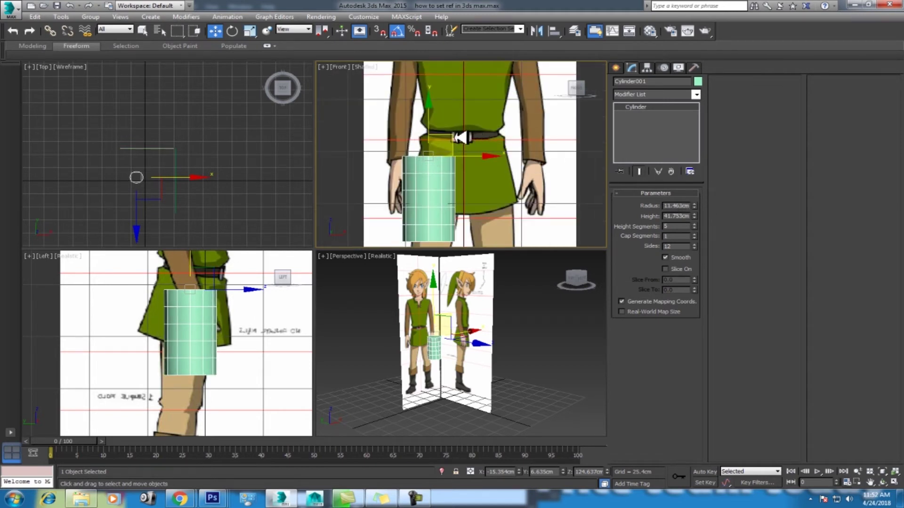
drag(460, 137, 470, 145)
Step: Stretch the cylinder to 105.636cm tall, reframe the views, and open the Material Editor
scroll(507, 176, down, 2)
scroll(507, 176, down, 1)
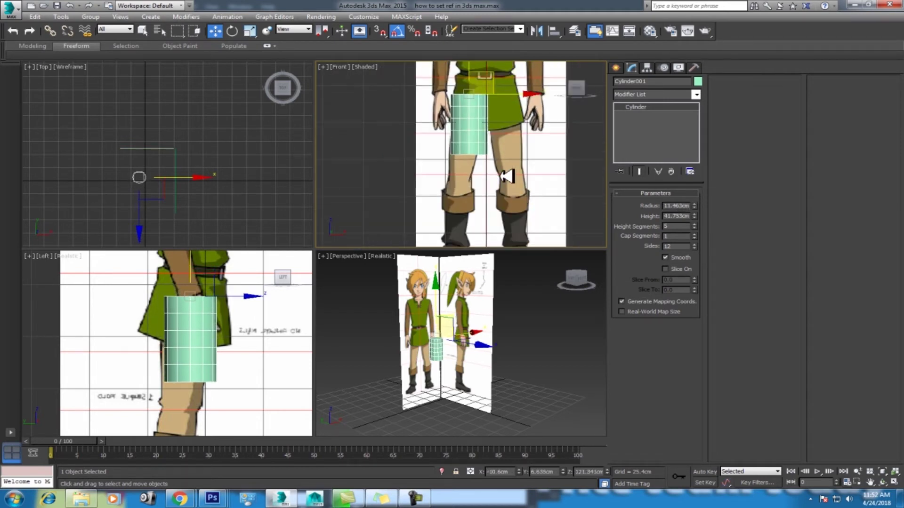
scroll(517, 202, down, 1)
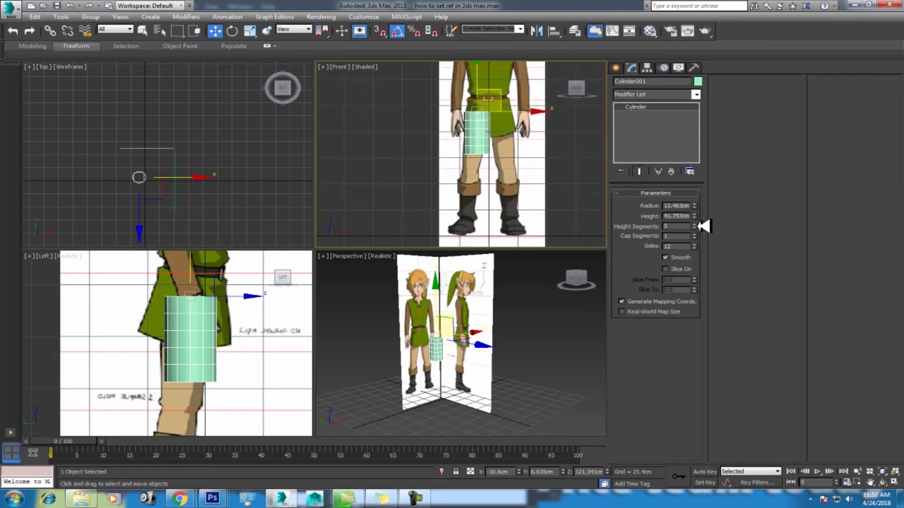
drag(694, 216, 690, 141)
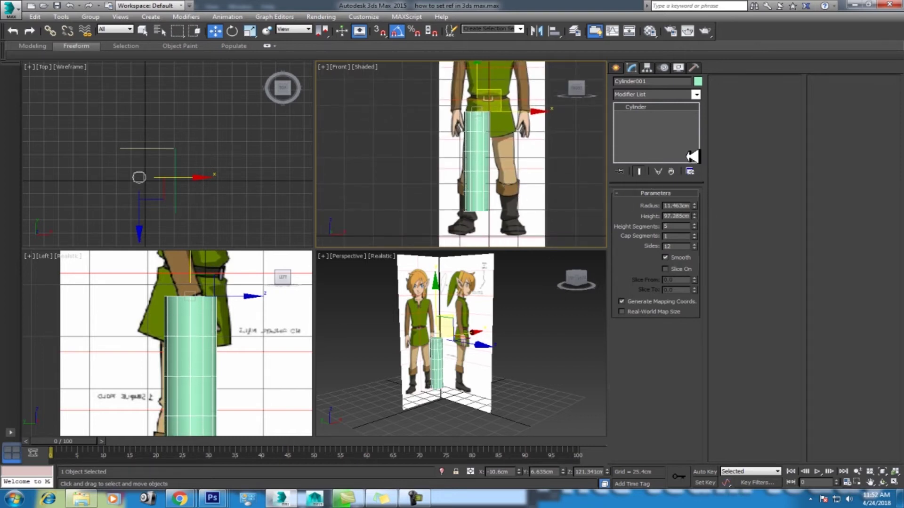
scroll(234, 339, down, 1)
scroll(234, 338, up, 1)
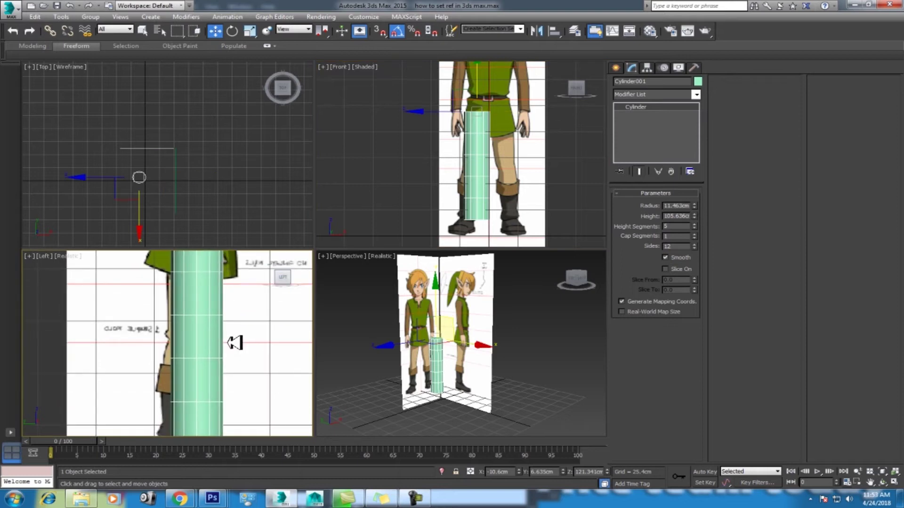
scroll(228, 337, down, 3)
middle_drag(239, 325, 242, 340)
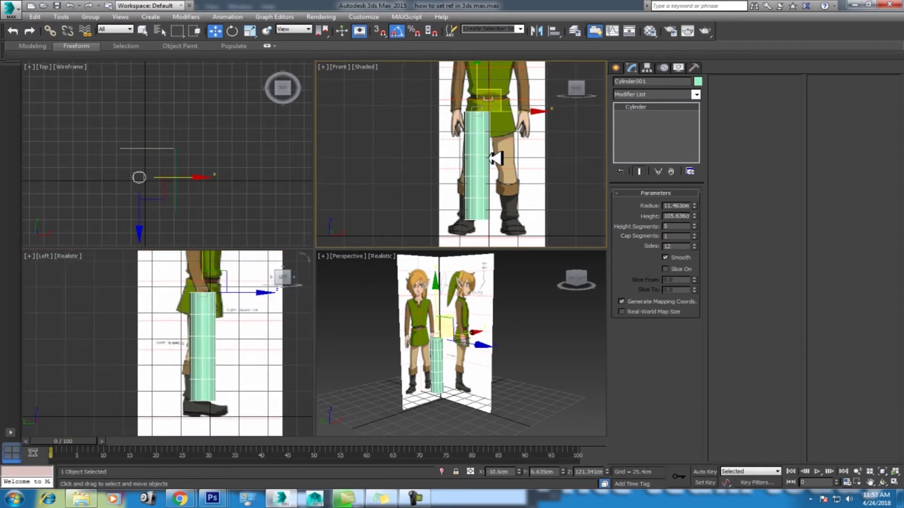
middle_drag(520, 166, 517, 199)
middle_drag(520, 151, 534, 135)
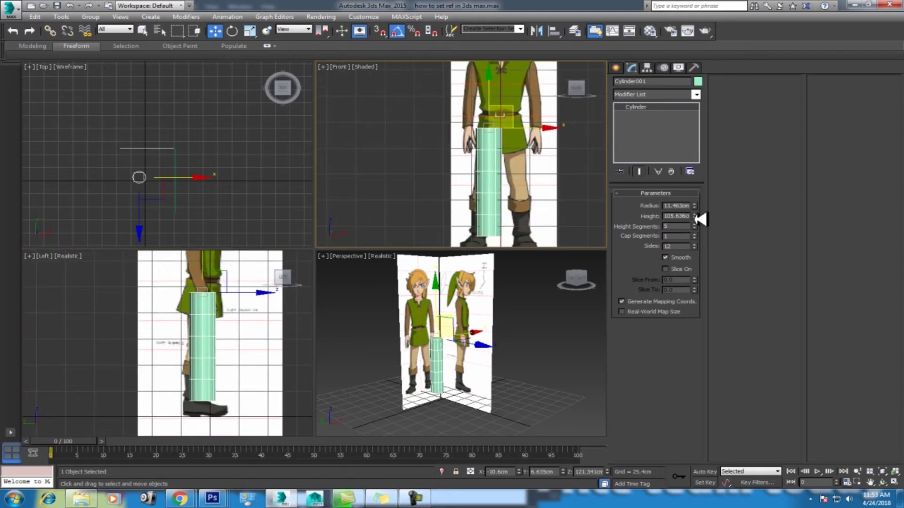
click(658, 31)
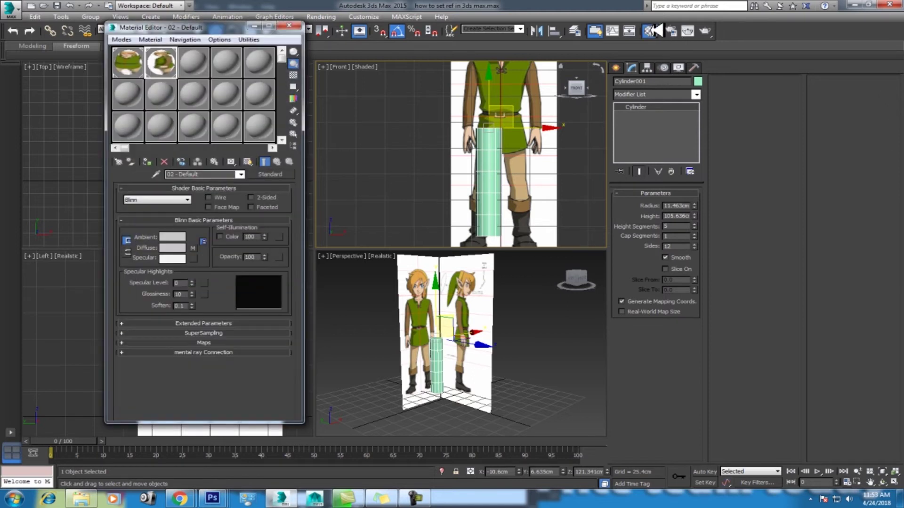
Step: Assign a fresh grey material slot, 13 - Default, to the leg cylinder
click(131, 132)
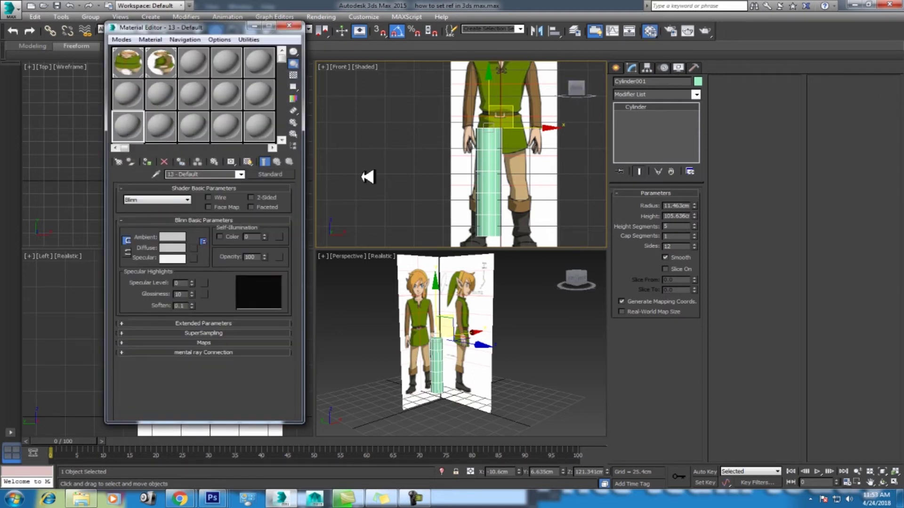
click(149, 163)
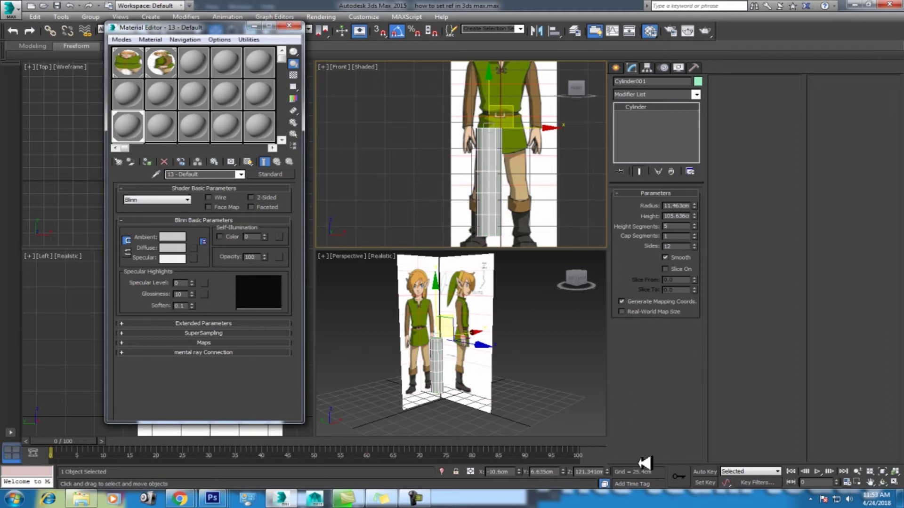
double_click(682, 246)
double_click(679, 226)
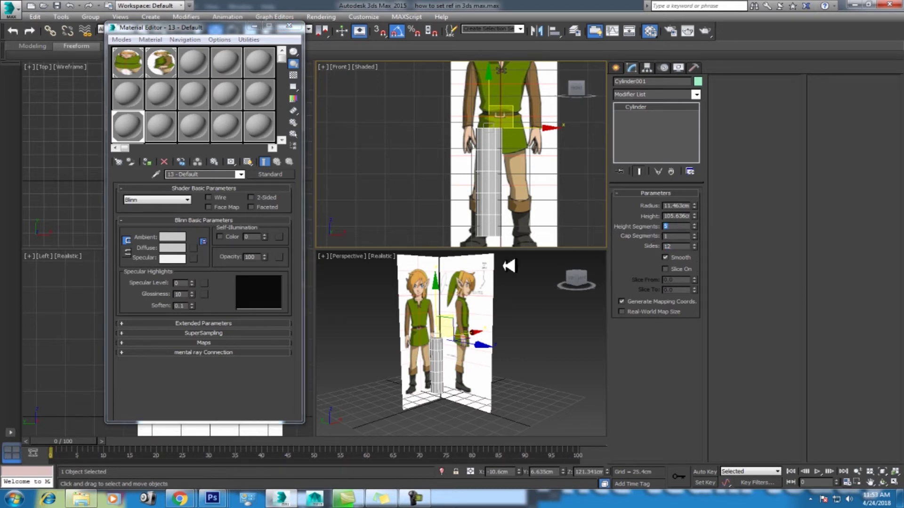
Step: With Auto Key, set opacity 0 at frame 100, then scrub back to frame 93
click(704, 471)
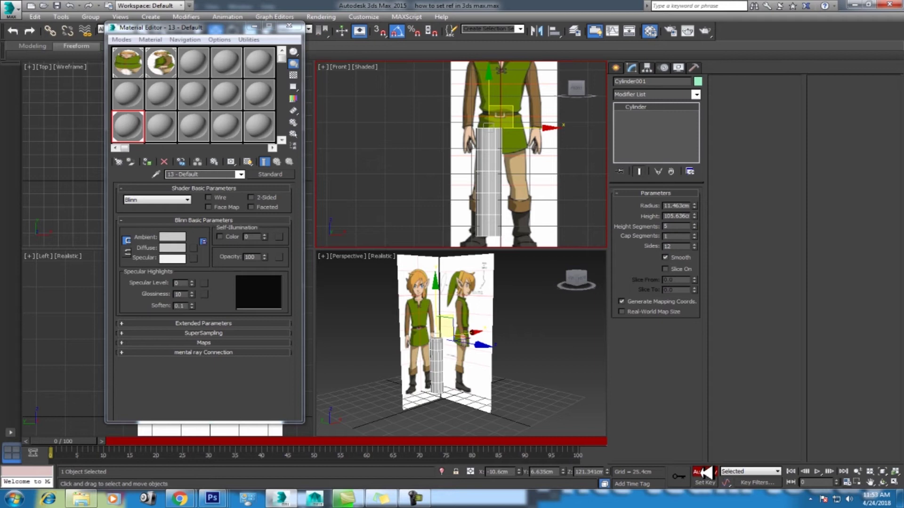
click(571, 443)
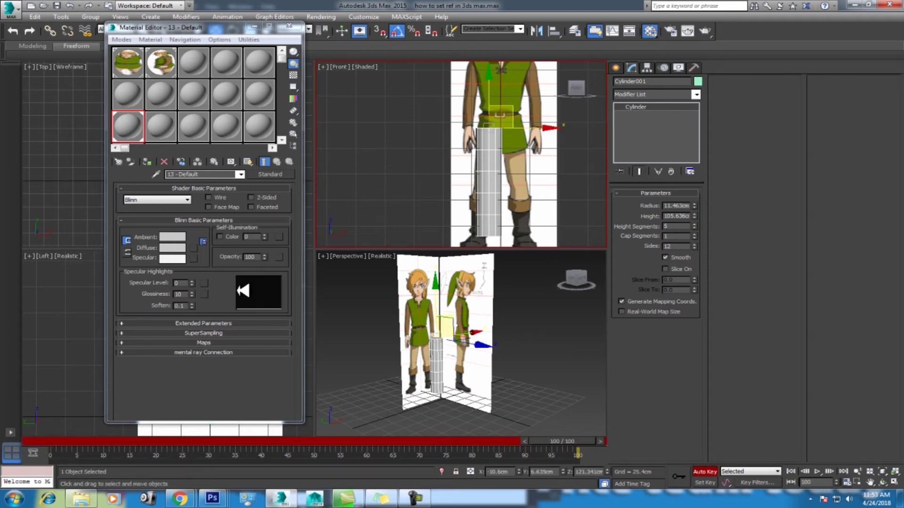
right_click(265, 258)
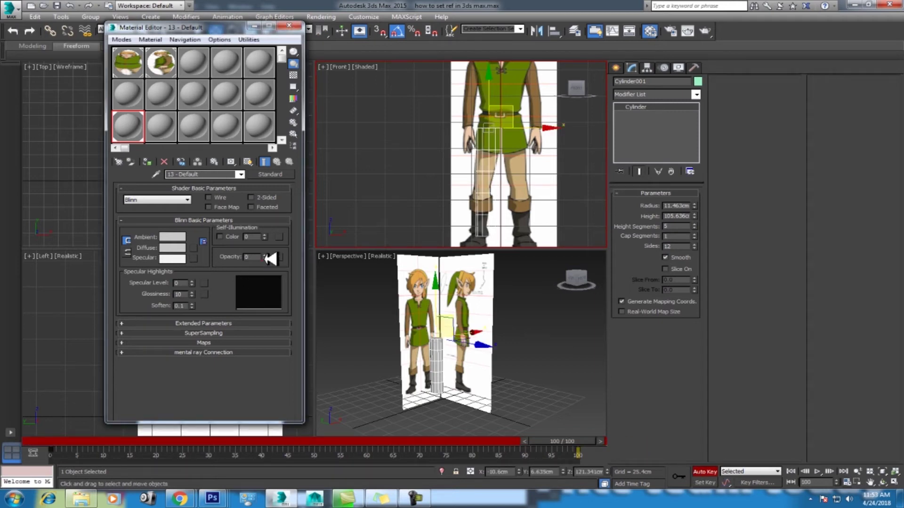
click(697, 469)
mouse_move(571, 441)
mouse_down()
mouse_move(241, 430)
mouse_move(541, 430)
mouse_up()
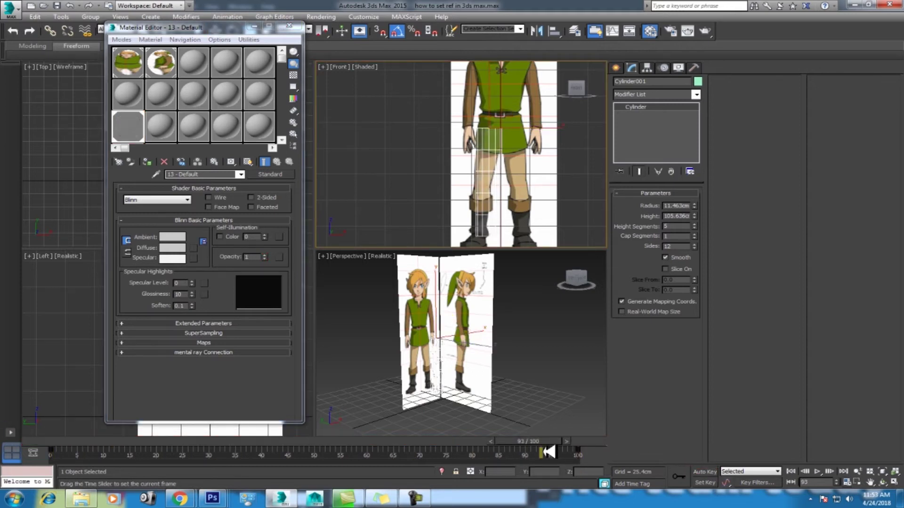
mouse_move(520, 136)
middle_down()
mouse_move(499, 161)
mouse_move(503, 146)
middle_up()
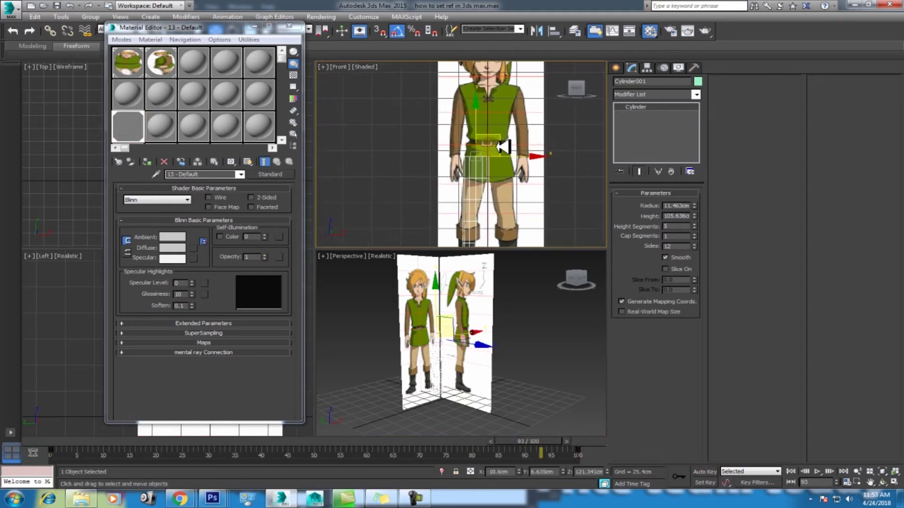
Step: Clone the cylinder as Cylinder002 along the left arm, with 6.076cm radius and 10 sides
shift+drag(502, 136, 492, 92)
click(453, 289)
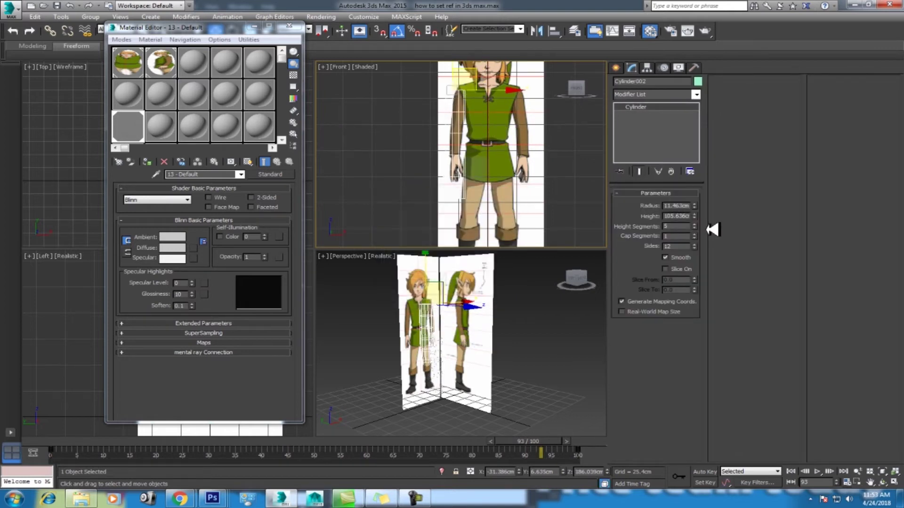
drag(392, 445, 272, 441)
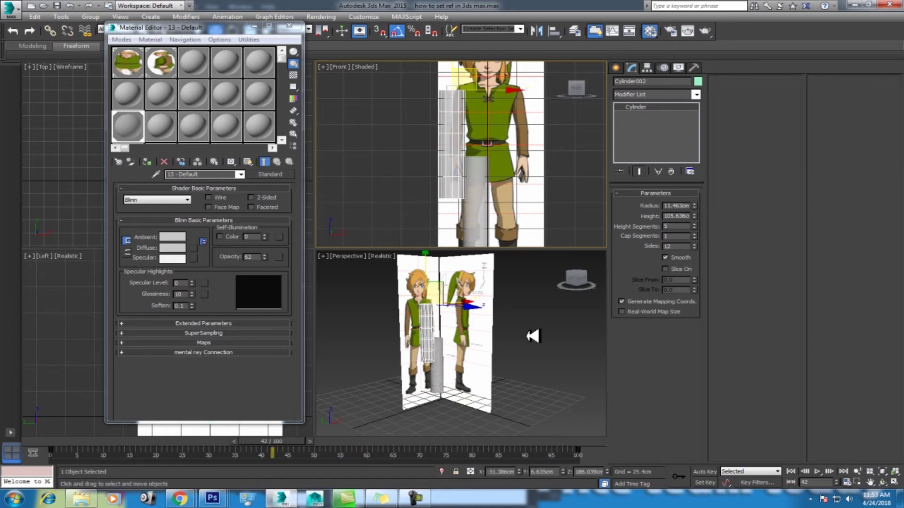
drag(699, 206, 683, 240)
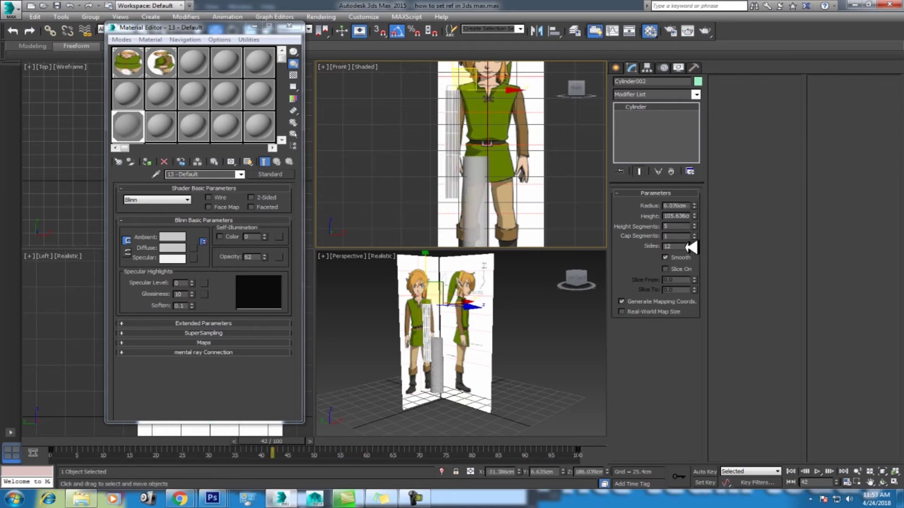
double_click(678, 246)
text(0)
key(Return)
Step: Clone Cylinder001 upward as Cylinder003 standing over the torso
middle_drag(478, 187, 485, 136)
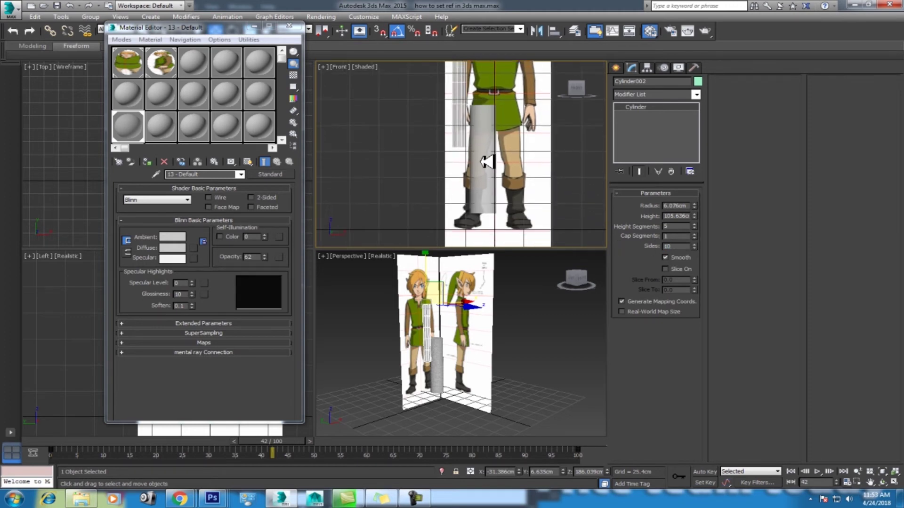
click(487, 168)
middle_drag(484, 172, 465, 189)
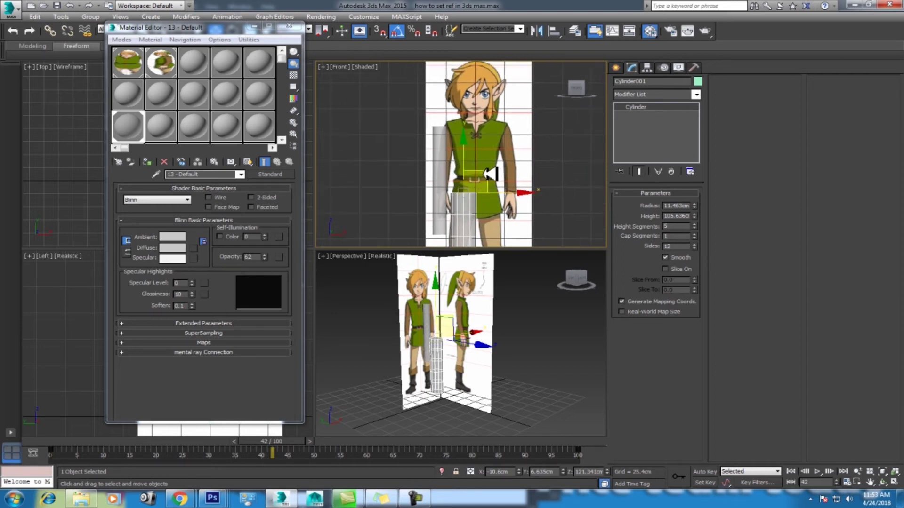
shift+drag(486, 174, 501, 99)
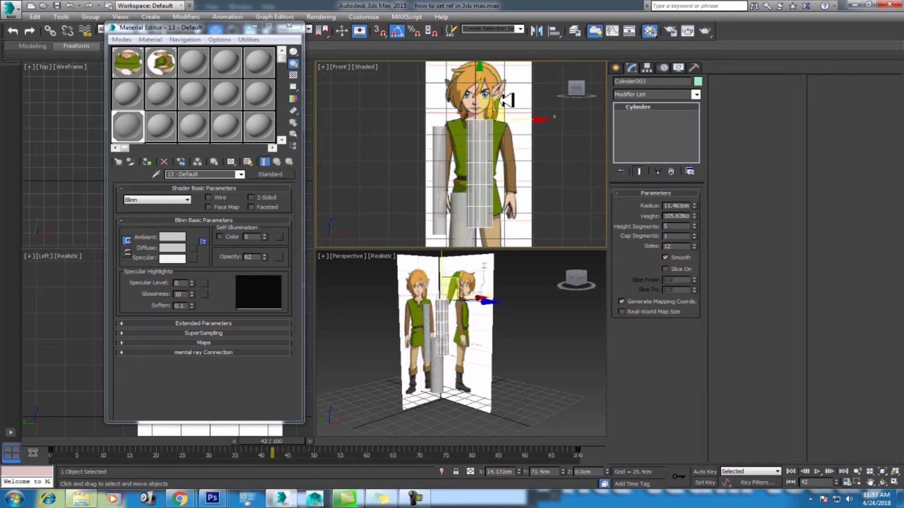
click(490, 287)
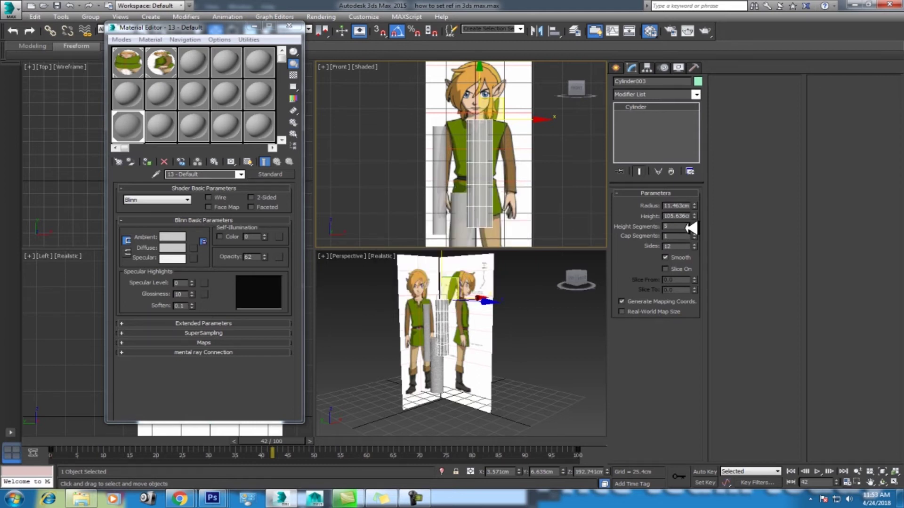
double_click(685, 246)
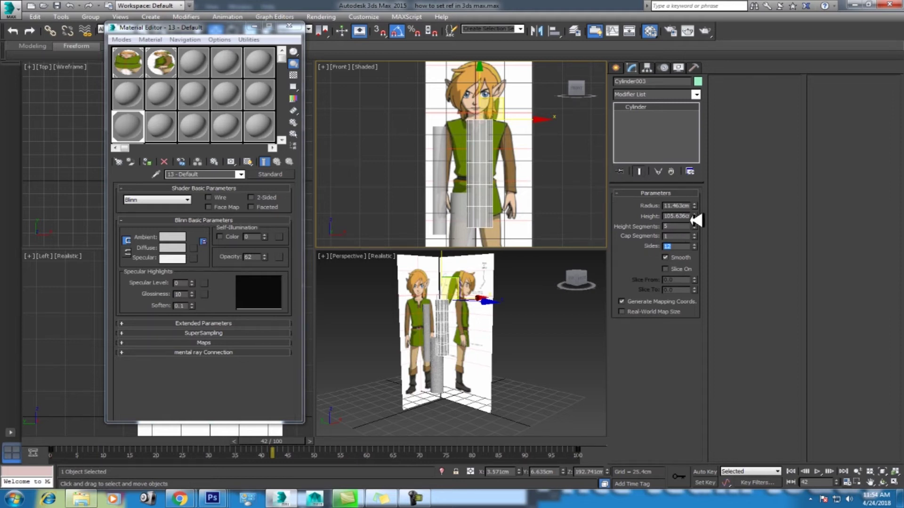
Step: Widen the torso cylinder to a 22.583cm radius and give the leg cylinder 10 sides
drag(702, 206, 698, 157)
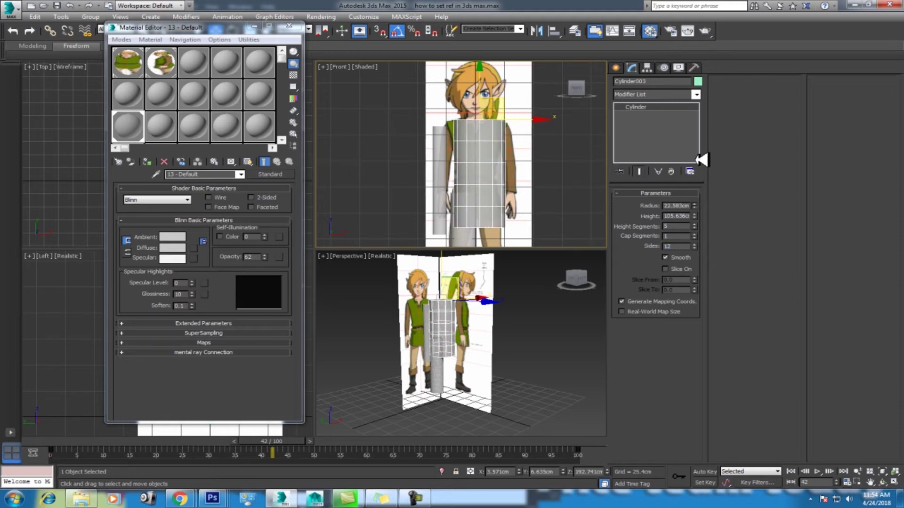
middle_drag(494, 171, 489, 135)
click(463, 217)
double_click(684, 247)
text(10)
key(Return)
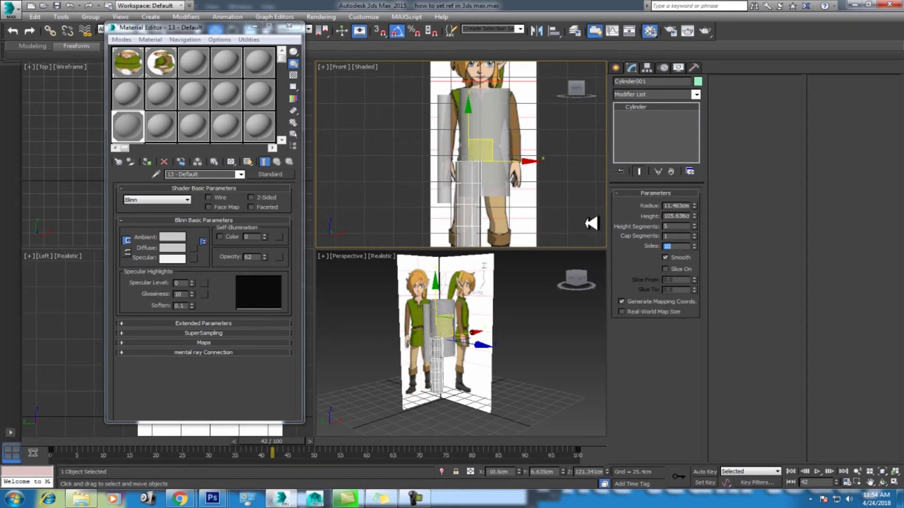
click(497, 125)
Step: Raise the torso cylinder up to the chest in the enlarged front view, nudging it slightly left
click(289, 26)
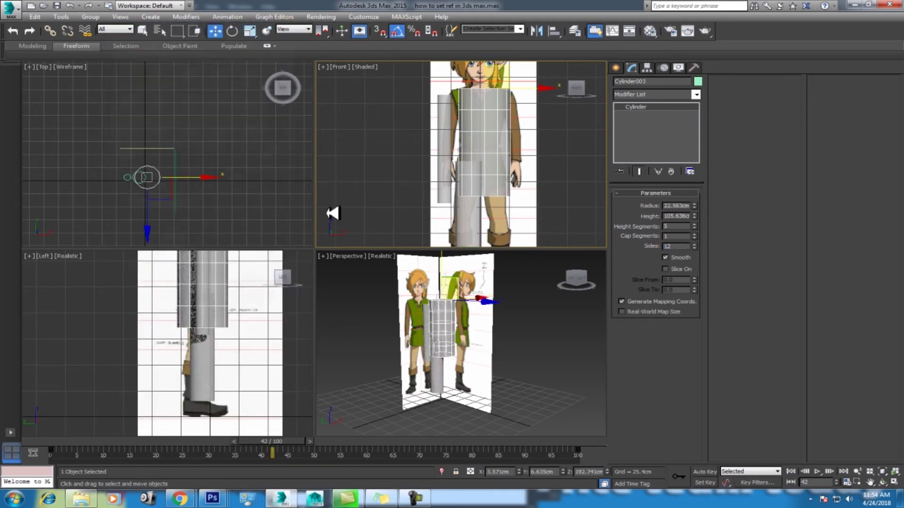
middle_drag(501, 128, 501, 156)
key(alt+w)
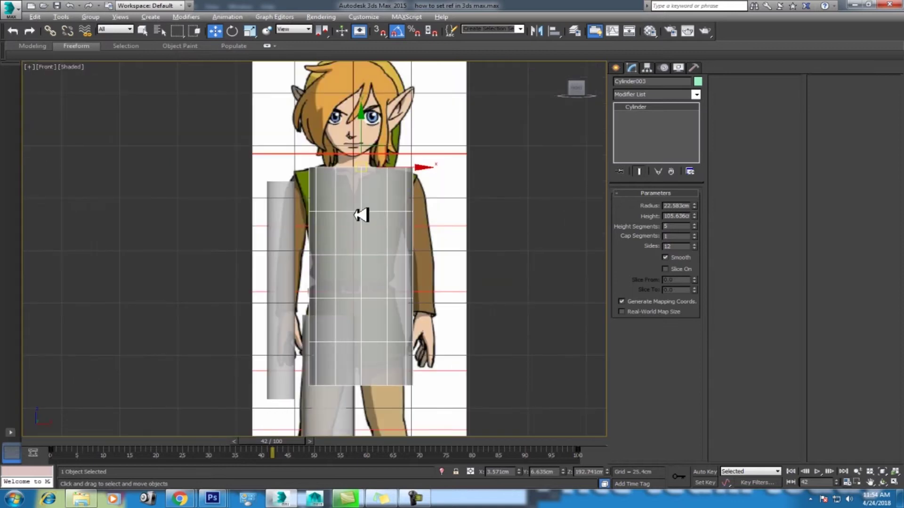
drag(372, 141, 369, 128)
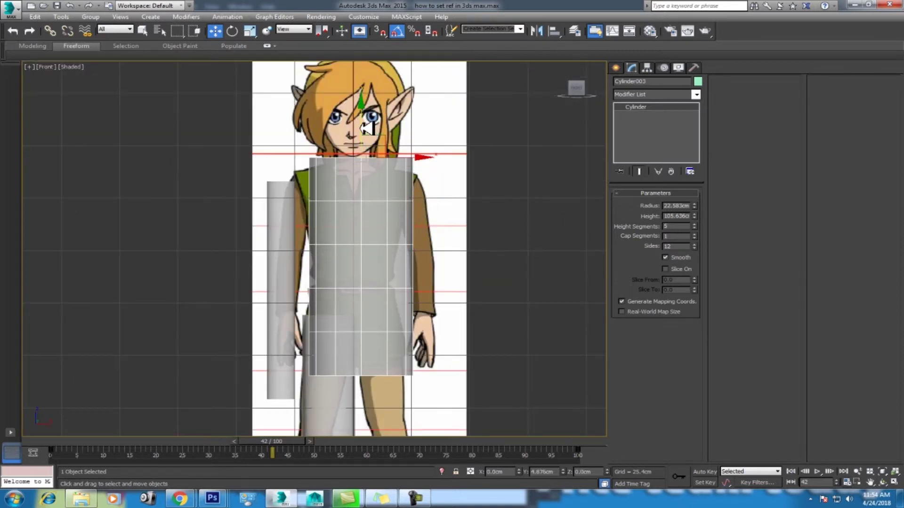
drag(425, 156, 417, 157)
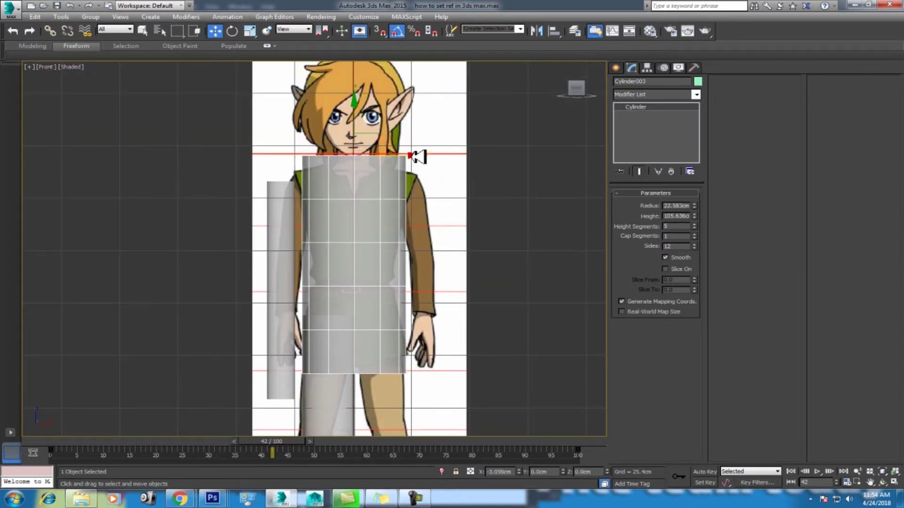
scroll(399, 247, down, 2)
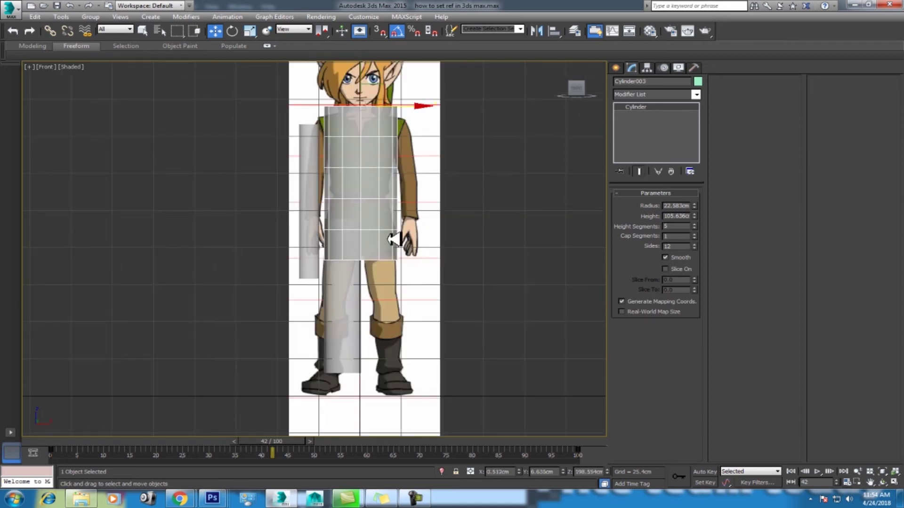
Step: Tilt the leg cylinder and thin it to a 9.171cm radius
click(359, 332)
key(e)
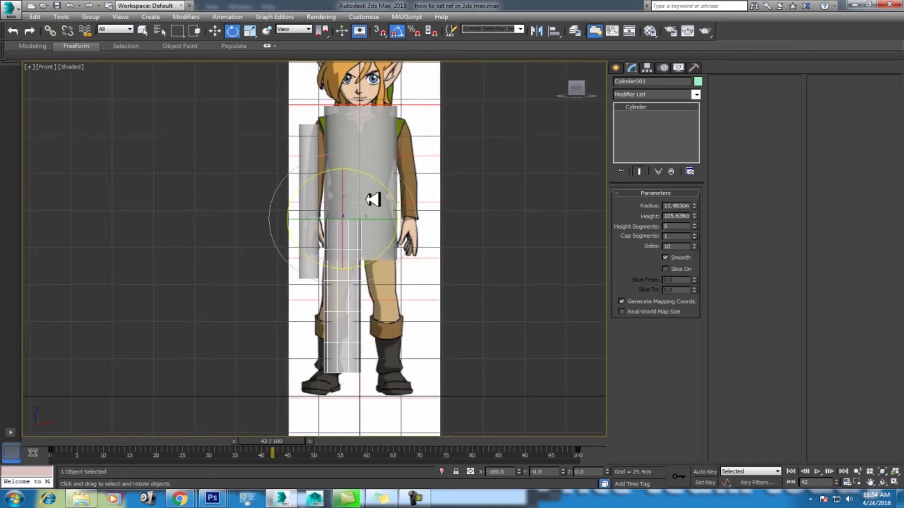
drag(384, 180, 391, 191)
key(ctrl+z)
key(a)
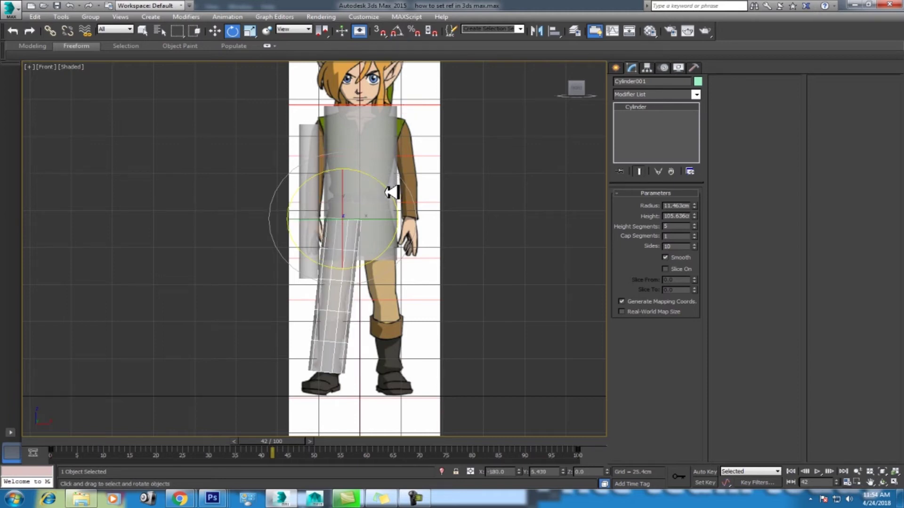
key(w)
drag(694, 207, 694, 216)
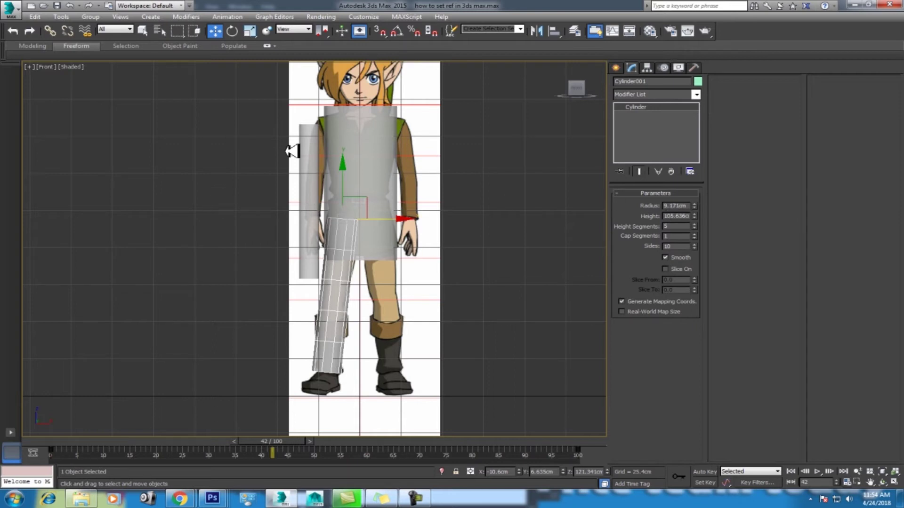
Step: Shift the arm cylinder slightly right and shorten its height to 66.076cm
click(311, 136)
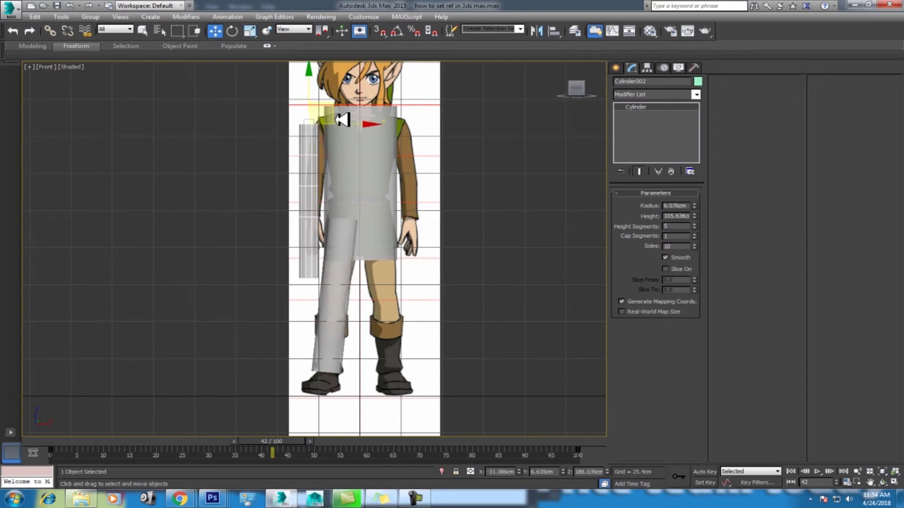
drag(338, 107, 364, 95)
key(e)
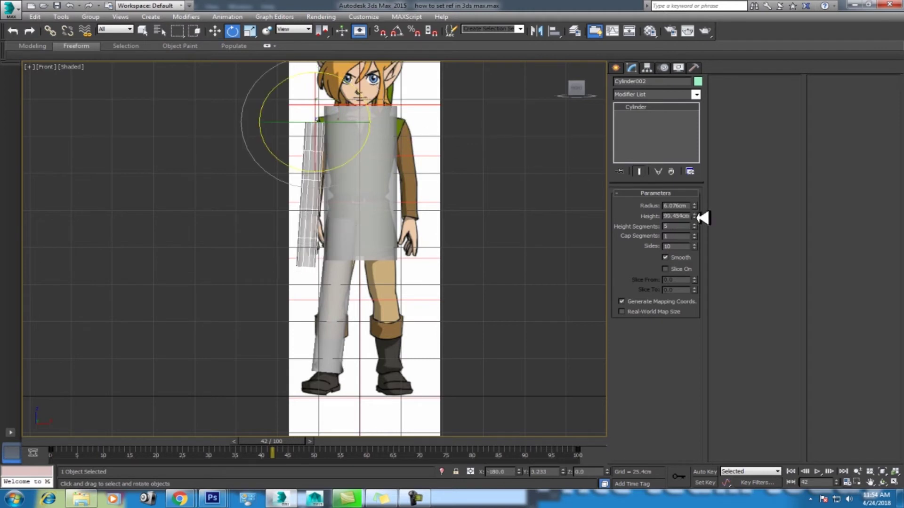
drag(698, 219, 690, 229)
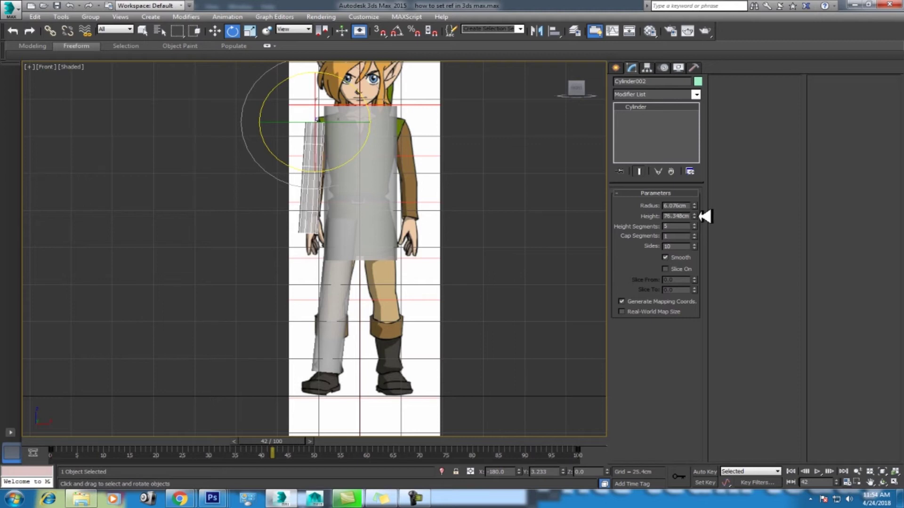
drag(696, 219, 694, 226)
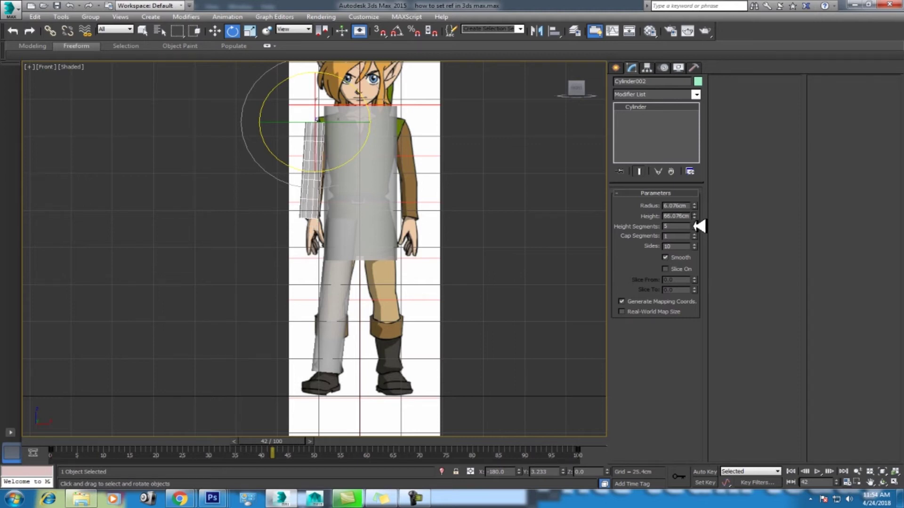
middle_drag(376, 185, 370, 194)
Step: Return to the four-view layout and select the arm and leg cylinders together
click(371, 226)
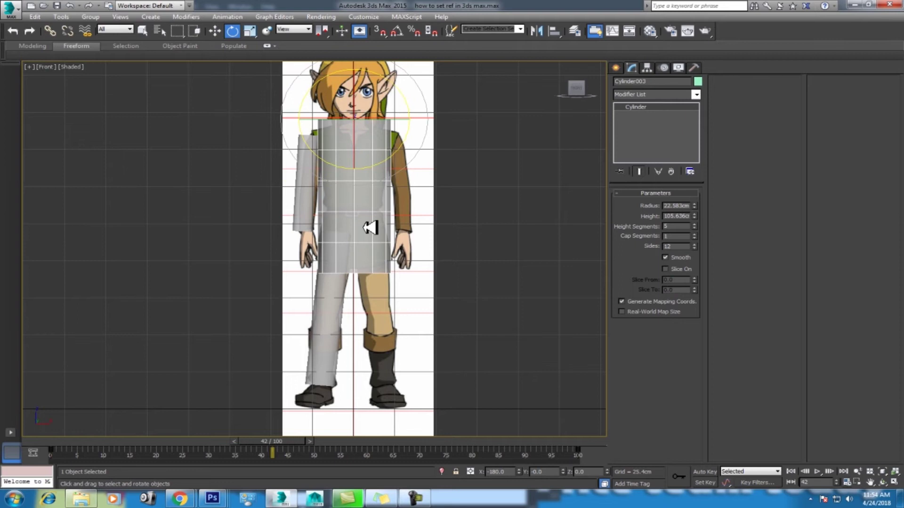
key(w)
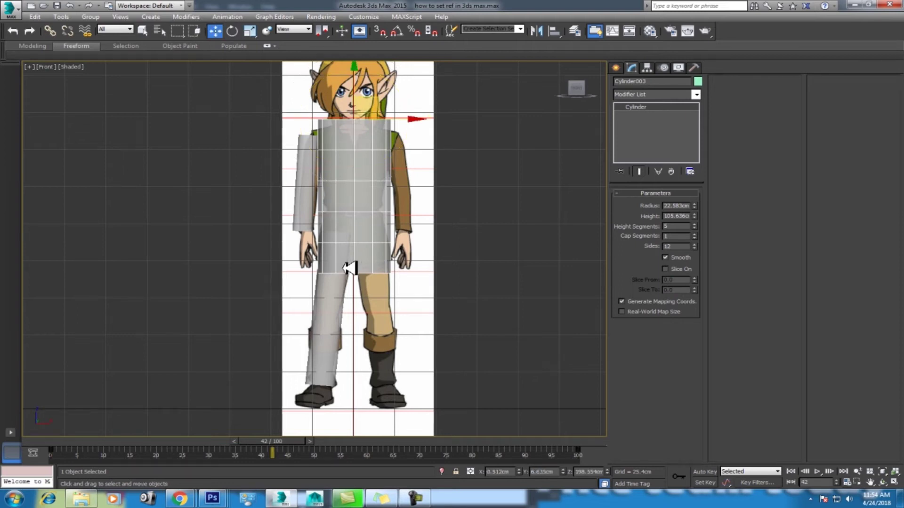
key(alt+w)
click(211, 308)
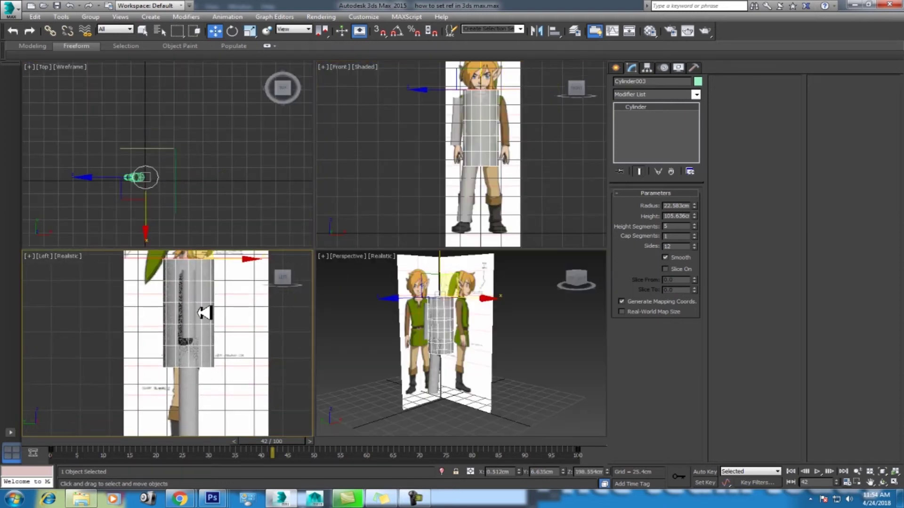
ctrl+click(197, 384)
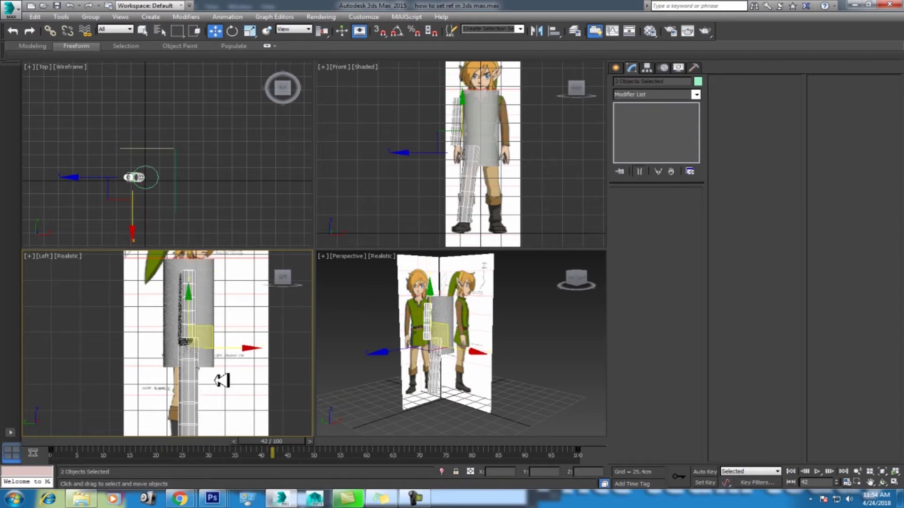
Step: Hide the arm and leg cylinders and frame the torso in the front and side views
right_click(210, 367)
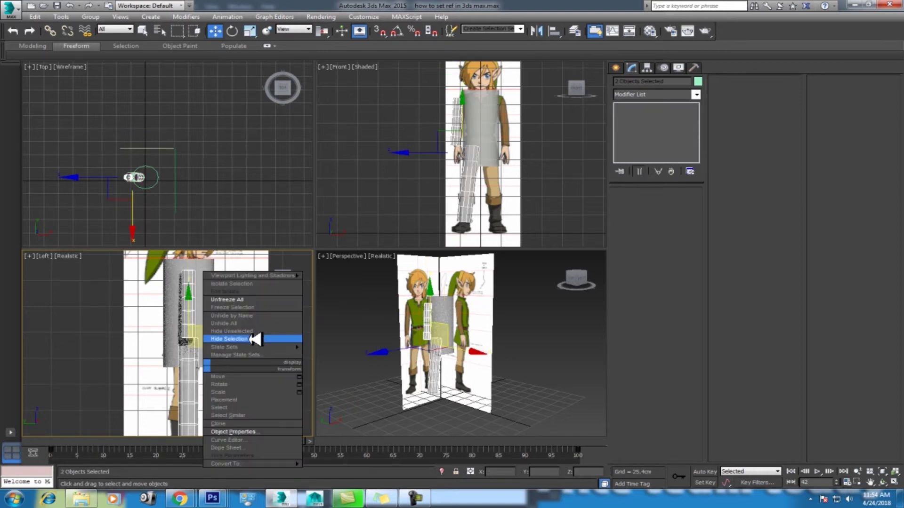
click(254, 338)
click(496, 120)
scroll(483, 144, up, 2)
scroll(518, 123, up, 2)
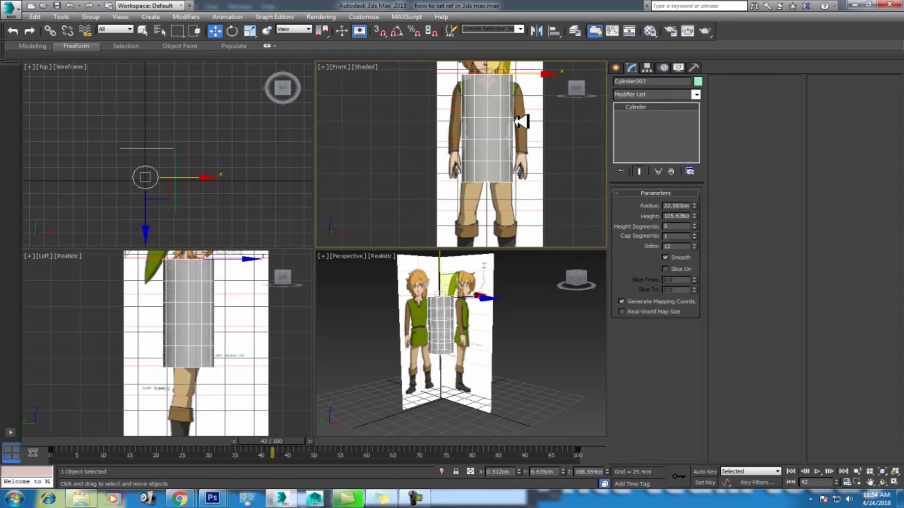
middle_drag(521, 122, 511, 172)
middle_drag(210, 293, 207, 320)
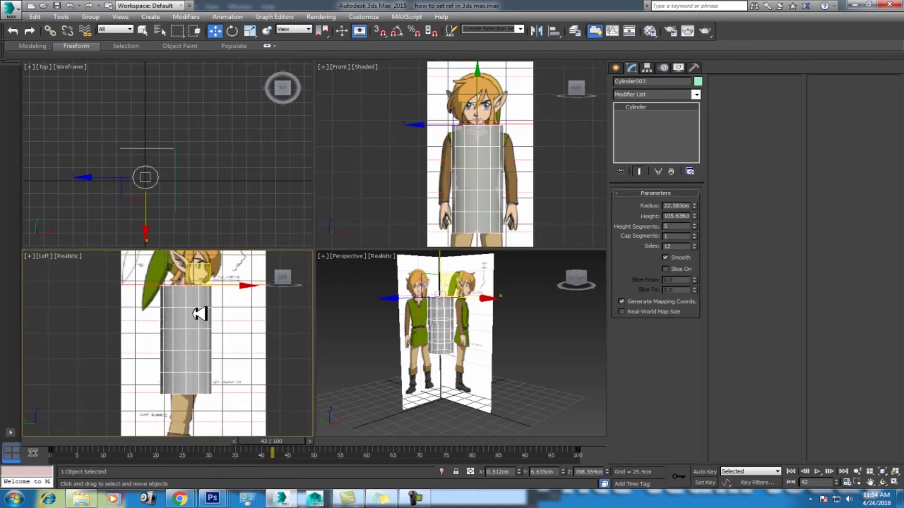
scroll(499, 163, up, 2)
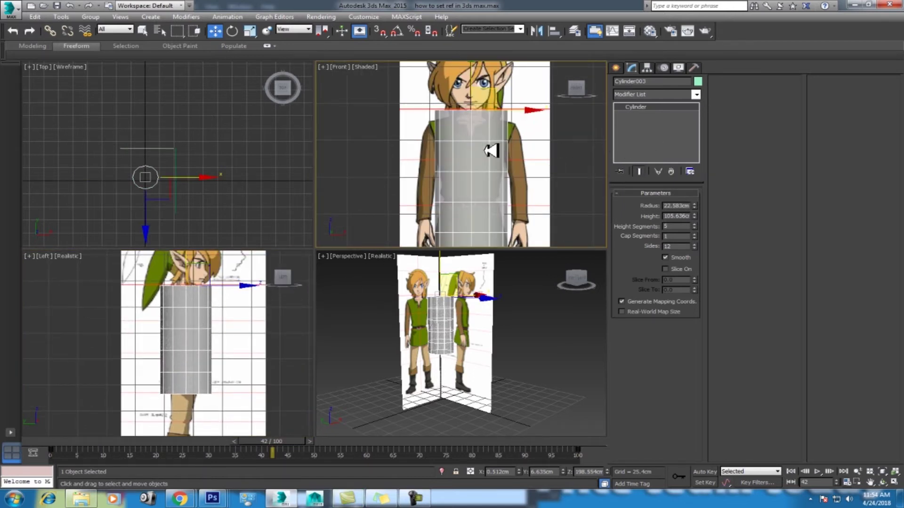
middle_drag(491, 150, 477, 127)
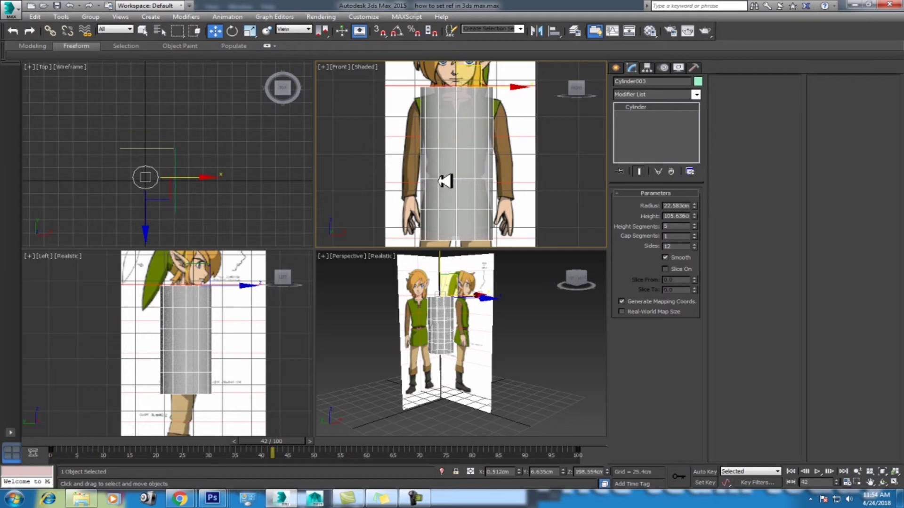
Step: Convert the torso to Editable Poly and delete its right-half polygons
right_click(473, 135)
mouse_move(494, 221)
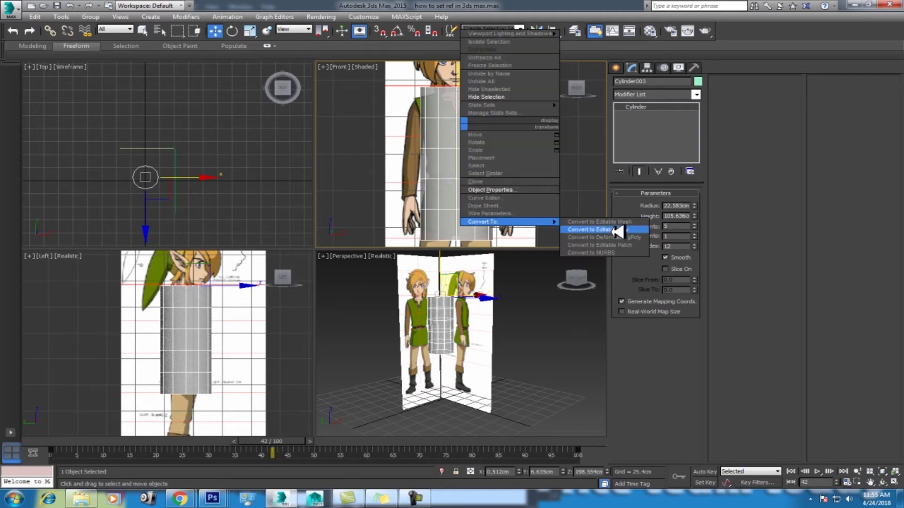
click(617, 231)
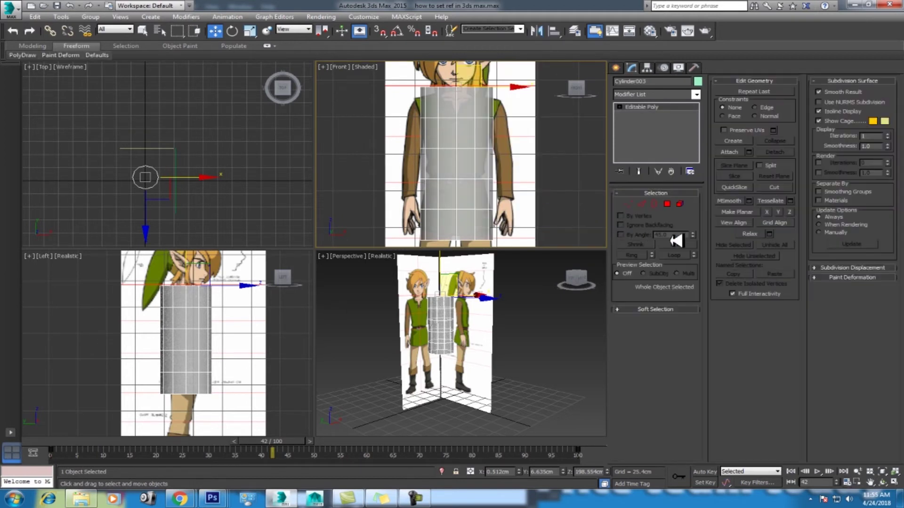
click(667, 203)
scroll(520, 150, down, 5)
scroll(434, 183, up, 2)
drag(419, 133, 349, 376)
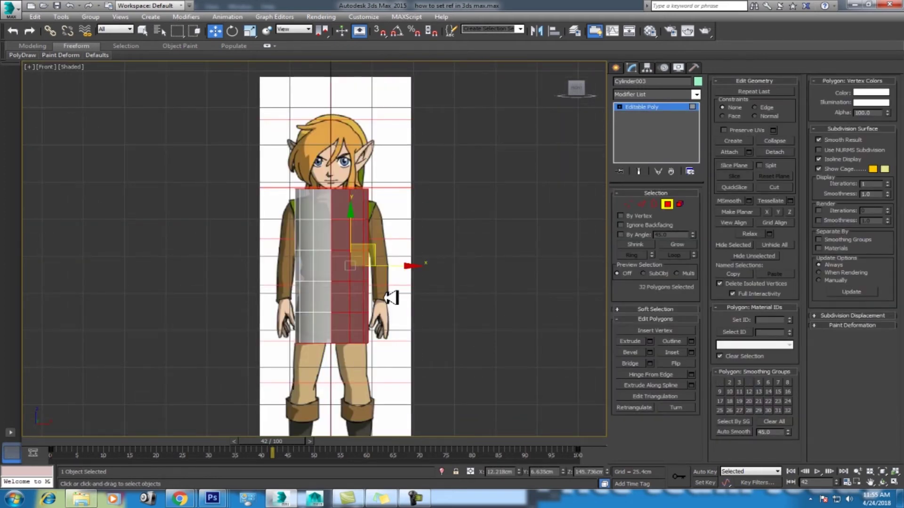
key(Delete)
Step: Add a Symmetry modifier with Flip checked and enter its vertex sub-level
click(664, 106)
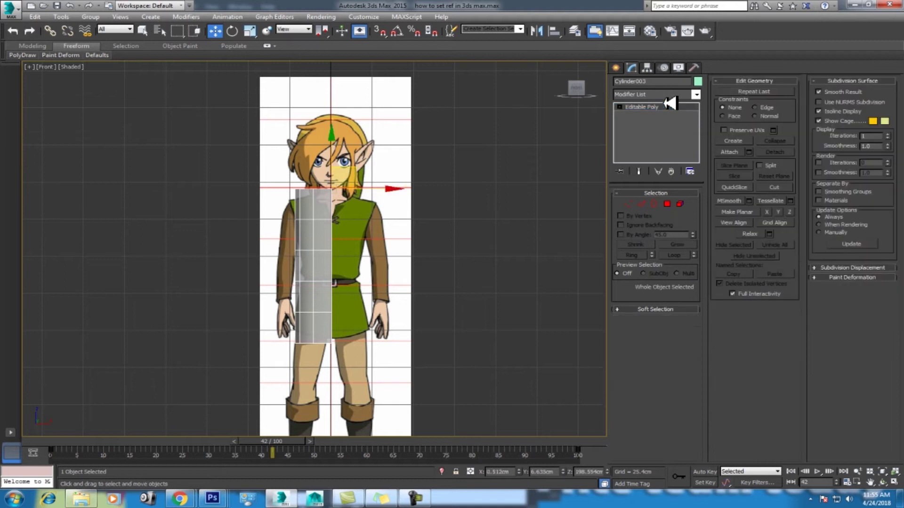
click(668, 96)
text(sym)
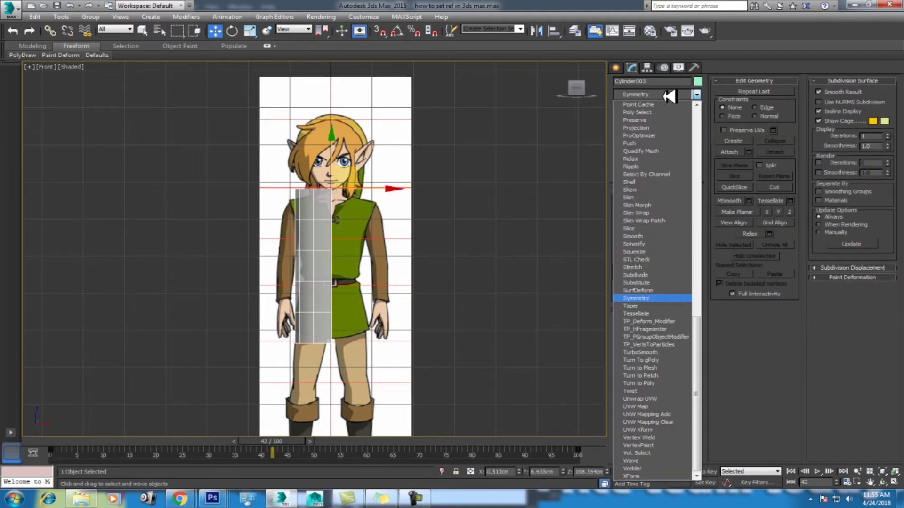
key(Return)
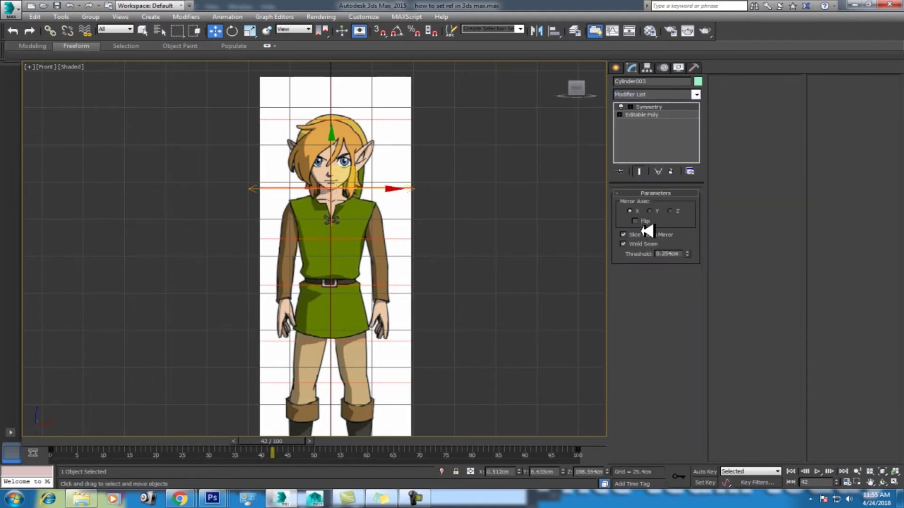
click(645, 220)
click(630, 106)
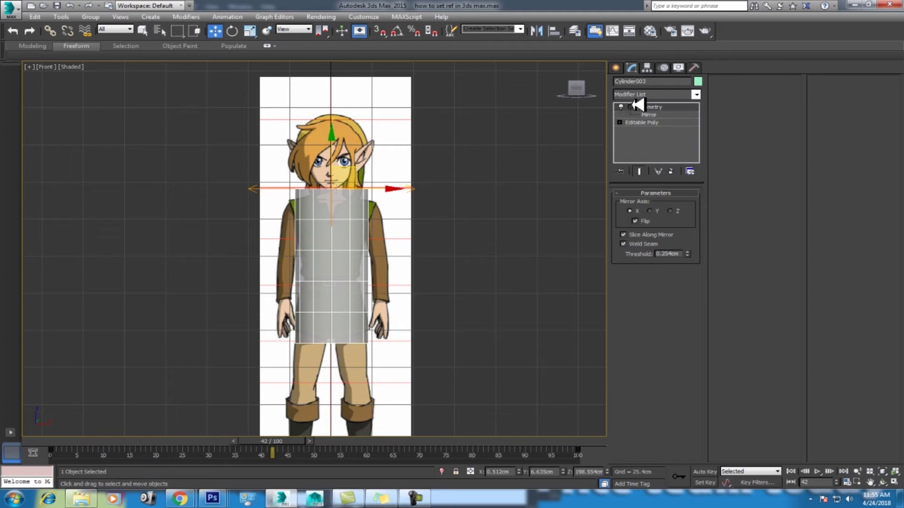
click(620, 122)
click(651, 130)
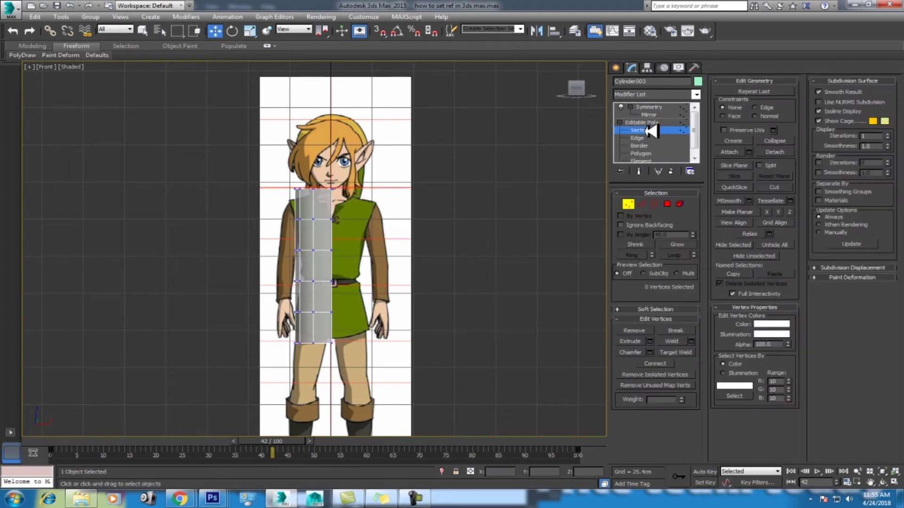
Step: Restore four viewports with the upper-left changed to a shaded Left view, enlarged for editing
scroll(338, 221, up, 2)
scroll(348, 235, up, 2)
drag(264, 165, 345, 206)
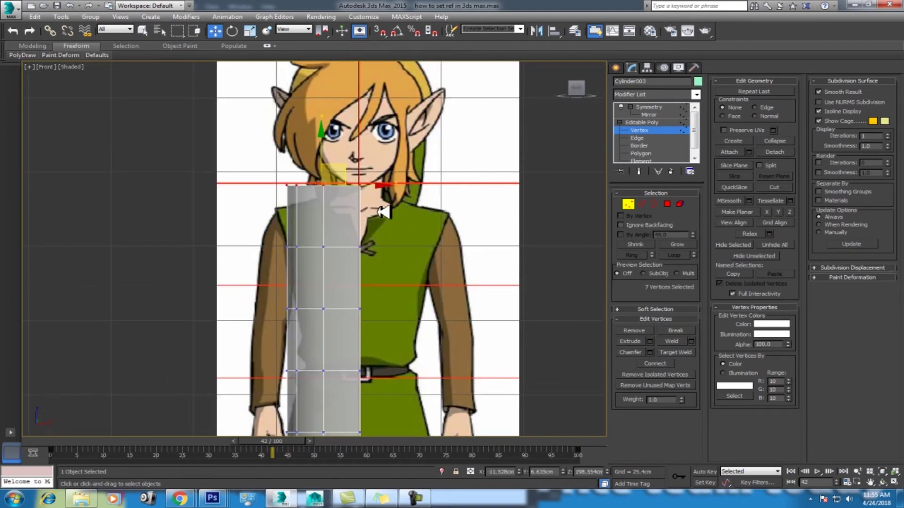
key(alt+w)
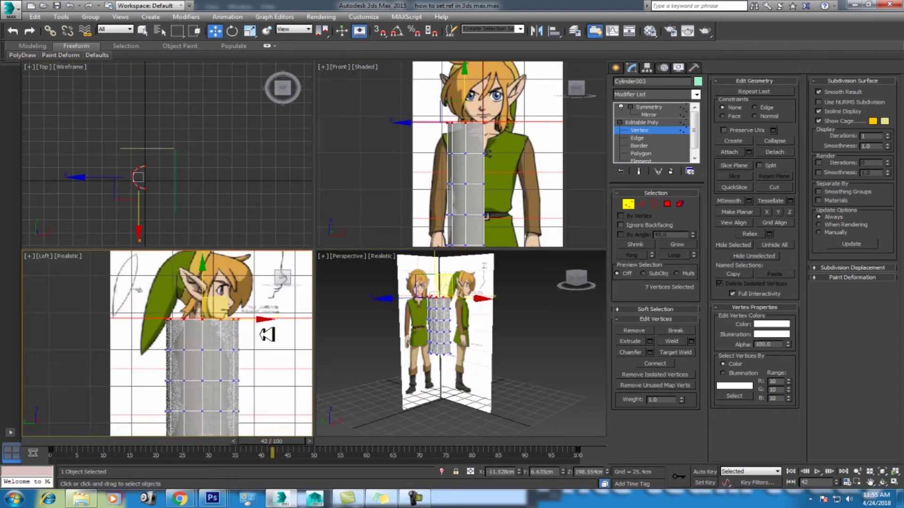
mouse_move(216, 177)
middle_down()
mouse_move(218, 156)
mouse_move(244, 193)
mouse_move(282, 199)
middle_up()
key(l)
key(F3)
scroll(244, 194, up, 3)
key(alt+w)
key(alt+w)
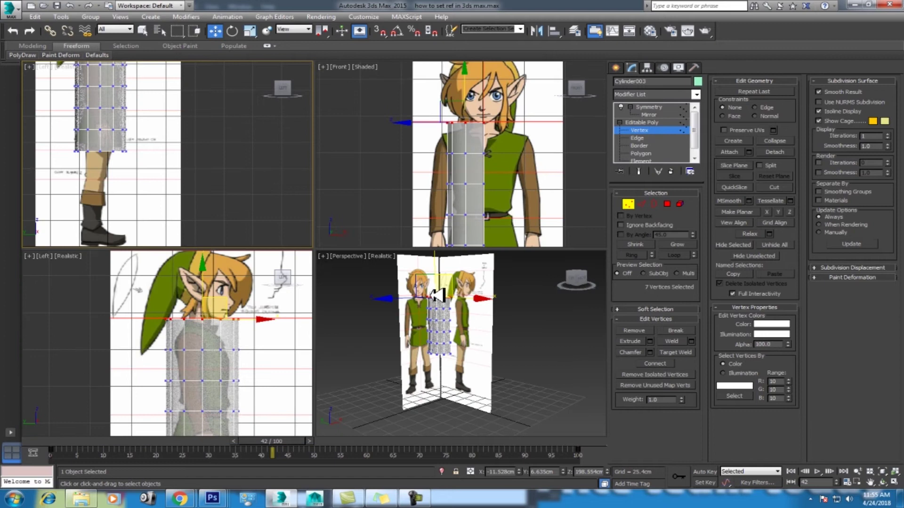
drag(320, 250, 348, 381)
scroll(516, 233, down, 3)
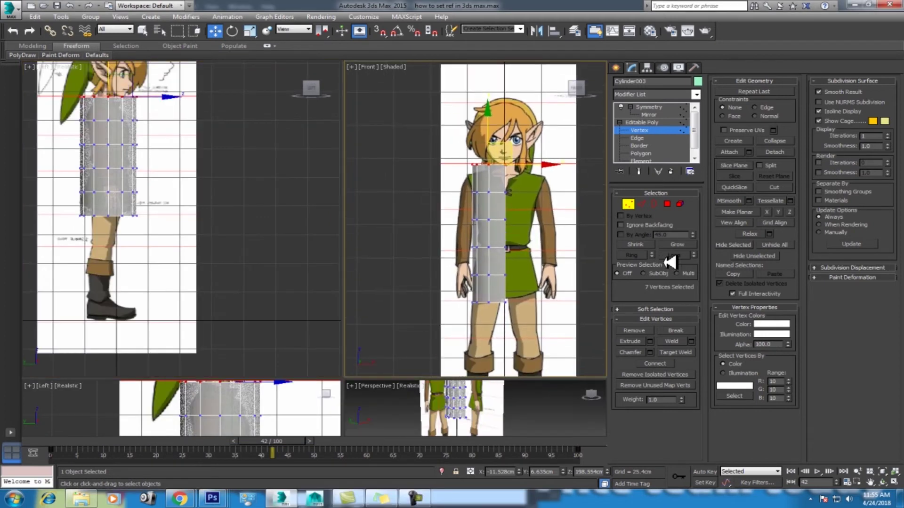
drag(617, 247, 762, 235)
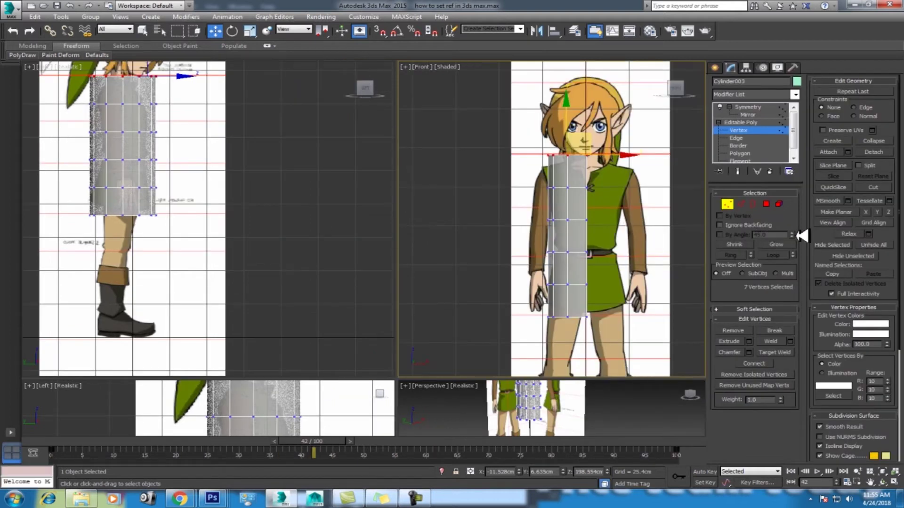
scroll(323, 252, down, 3)
scroll(322, 224, up, 2)
scroll(188, 164, up, 3)
click(67, 67)
click(110, 88)
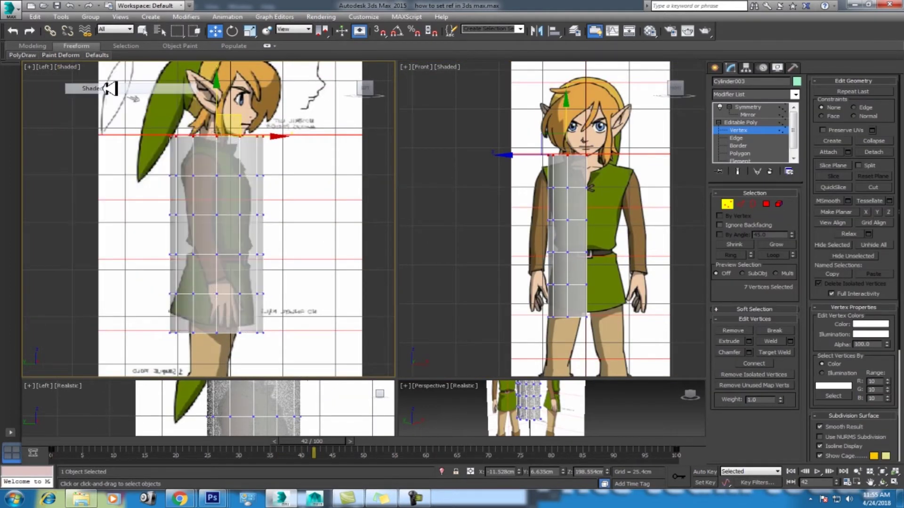
scroll(264, 193, up, 2)
Step: Scale the chest and waist vertex rows inward to follow the side reference
drag(148, 192, 147, 192)
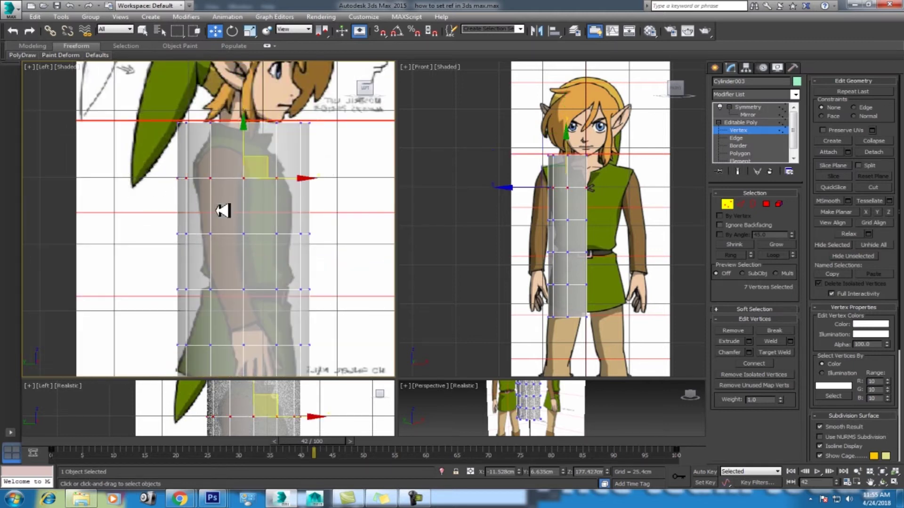
key(r)
drag(321, 180, 308, 179)
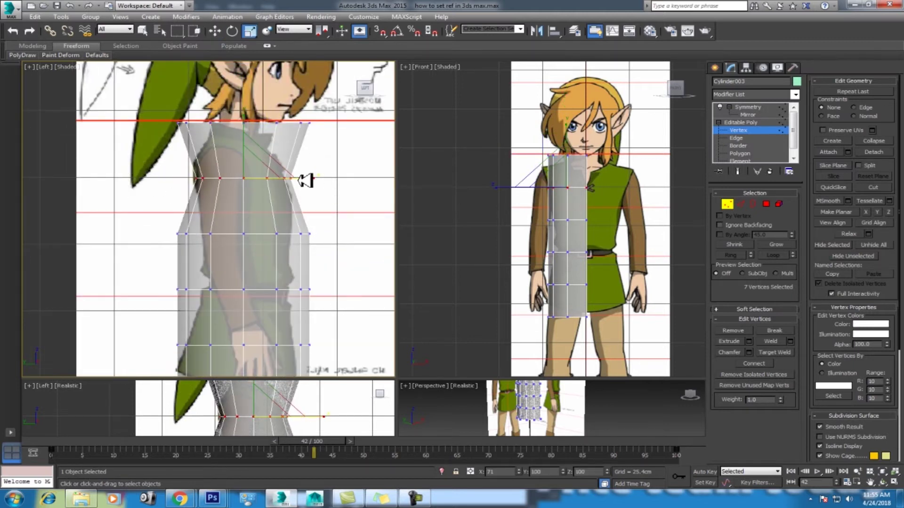
drag(350, 221, 134, 244)
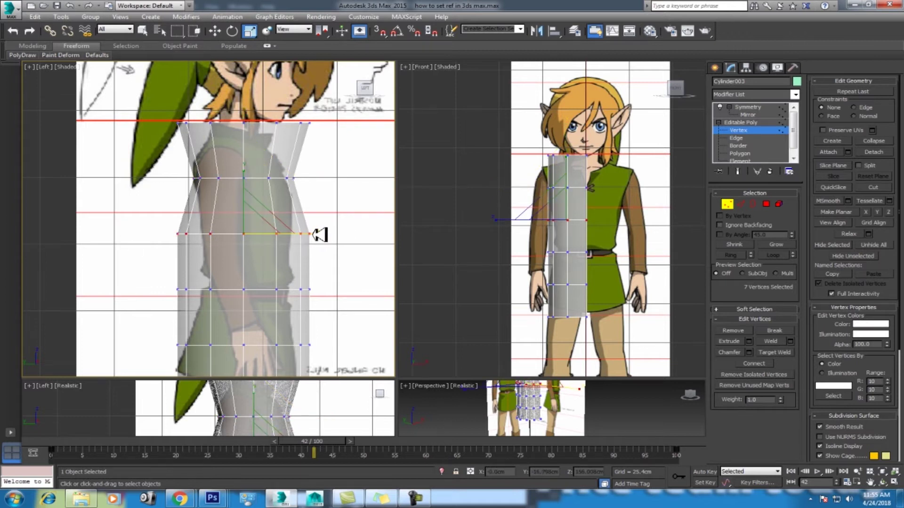
drag(317, 234, 318, 234)
middle_drag(251, 264, 255, 219)
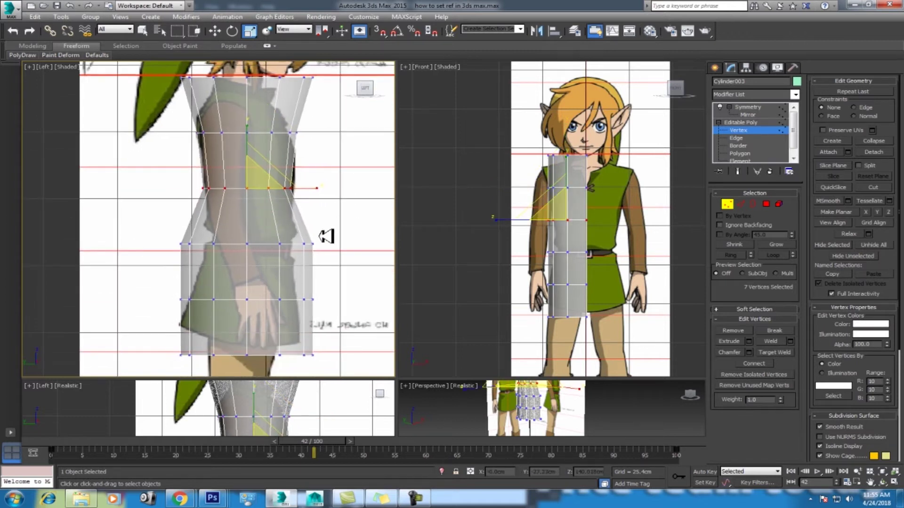
drag(323, 234, 155, 251)
drag(323, 246, 308, 247)
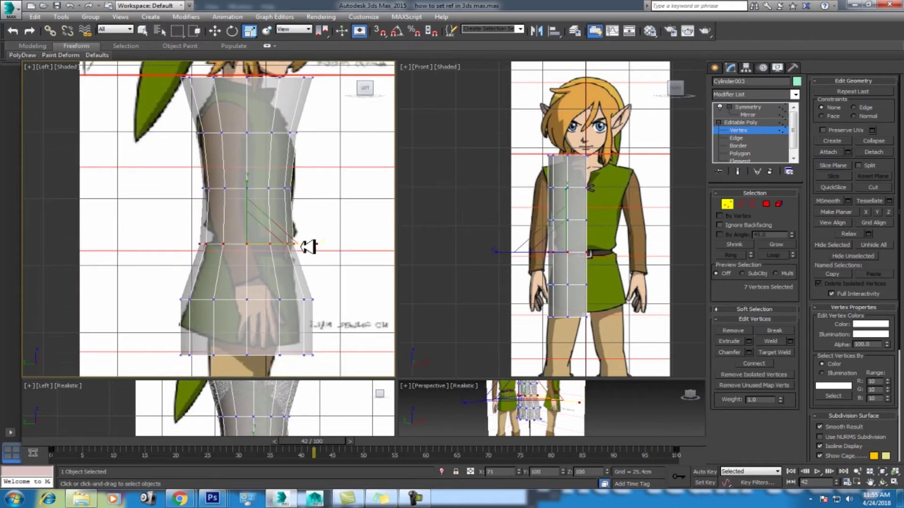
middle_drag(253, 260, 253, 201)
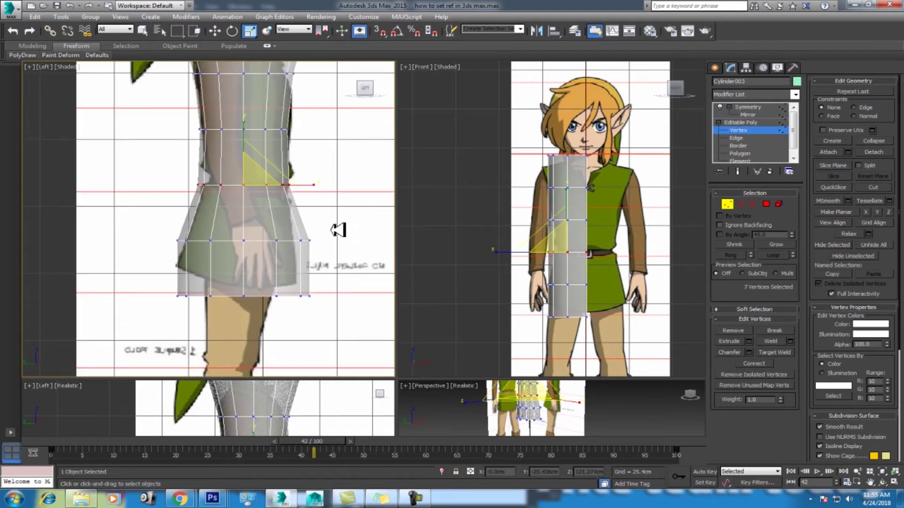
drag(339, 232, 152, 254)
drag(317, 238, 196, 306)
drag(318, 297, 315, 296)
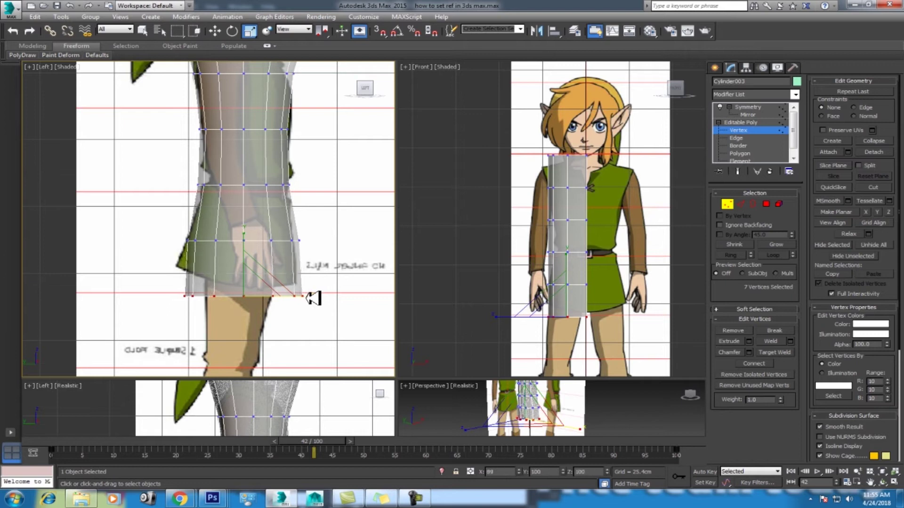
Step: Tilt the hem vertex row and raise it slightly to slant the tunic
key(e)
mouse_move(283, 261)
mouse_down()
mouse_move(296, 260)
mouse_move(258, 255)
mouse_up()
key(w)
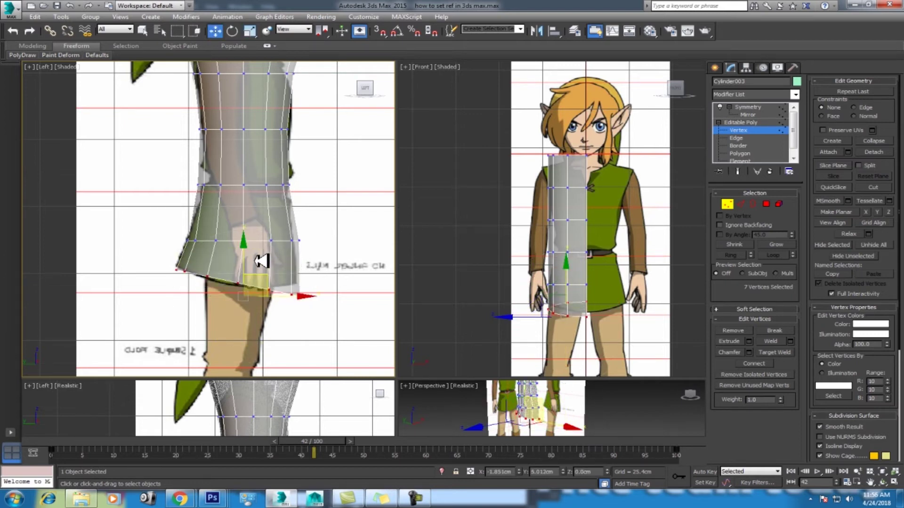
key(e)
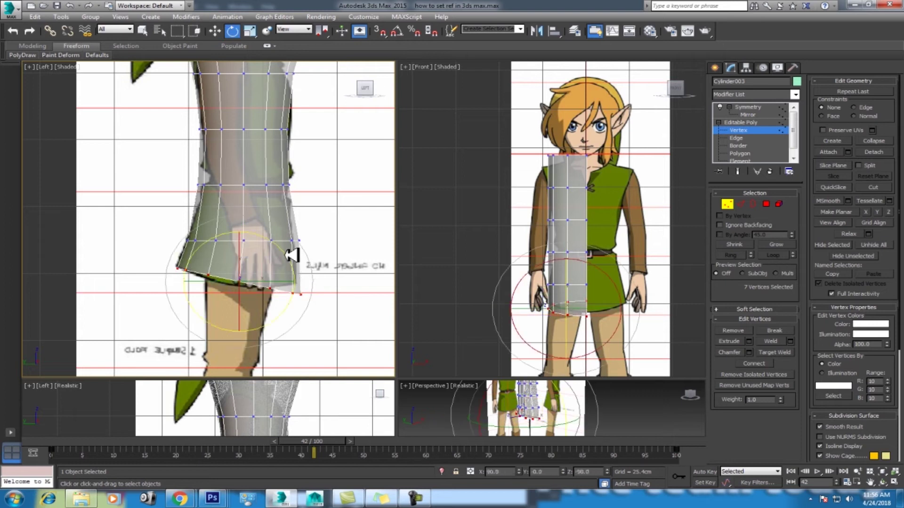
key(w)
drag(262, 262, 261, 256)
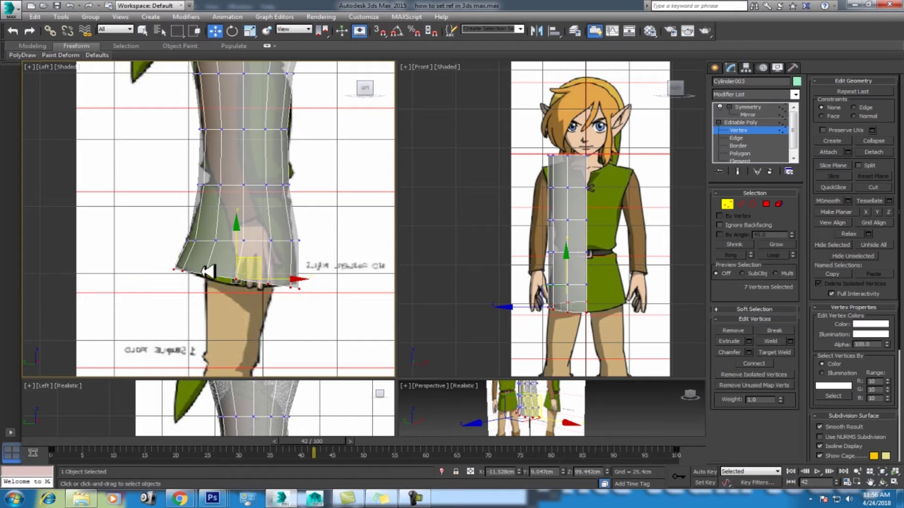
drag(277, 295, 276, 294)
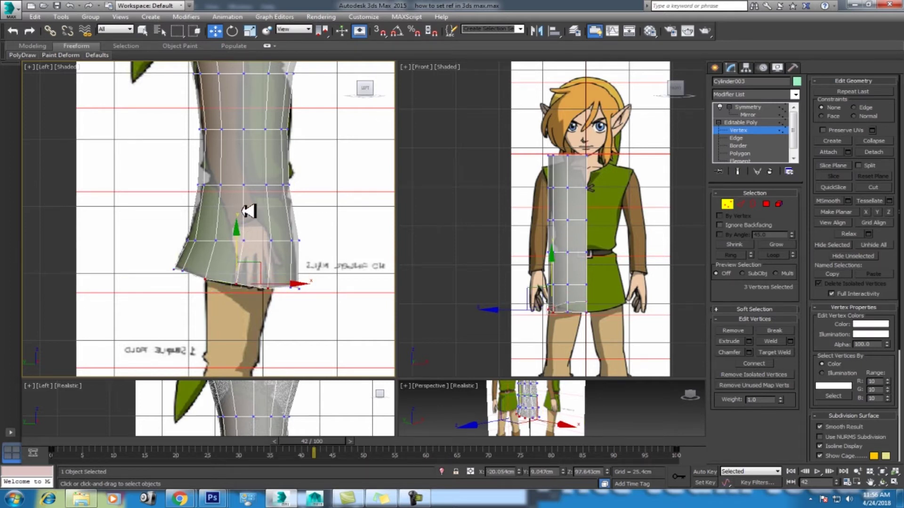
Step: Select the top vertex row and narrow it at the shoulders
scroll(256, 238, up, 2)
drag(229, 214, 351, 242)
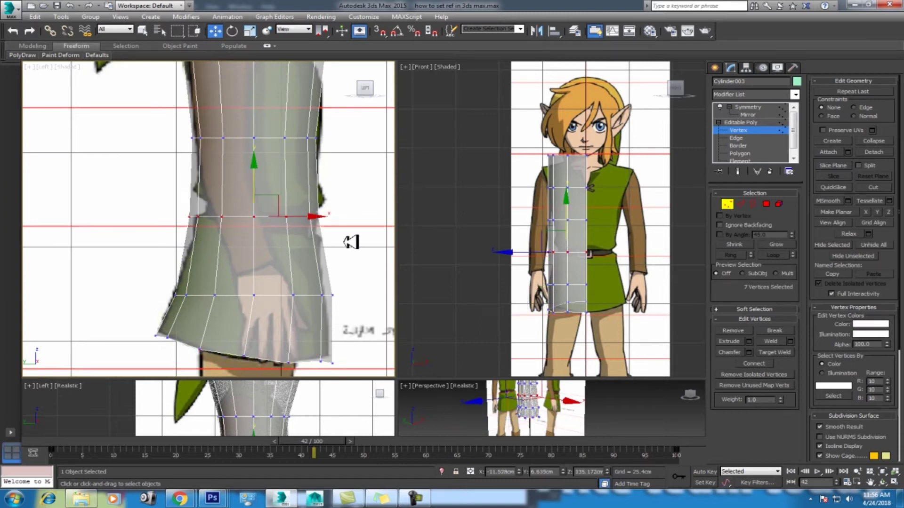
mouse_move(299, 137)
middle_down()
mouse_move(323, 182)
mouse_move(373, 149)
middle_up()
drag(141, 188, 141, 188)
middle_drag(260, 164, 268, 196)
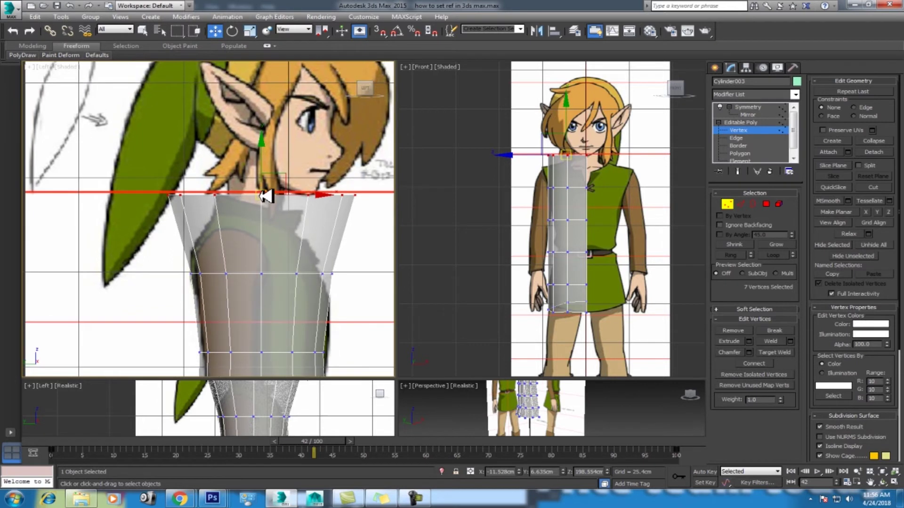
key(r)
drag(337, 196, 321, 196)
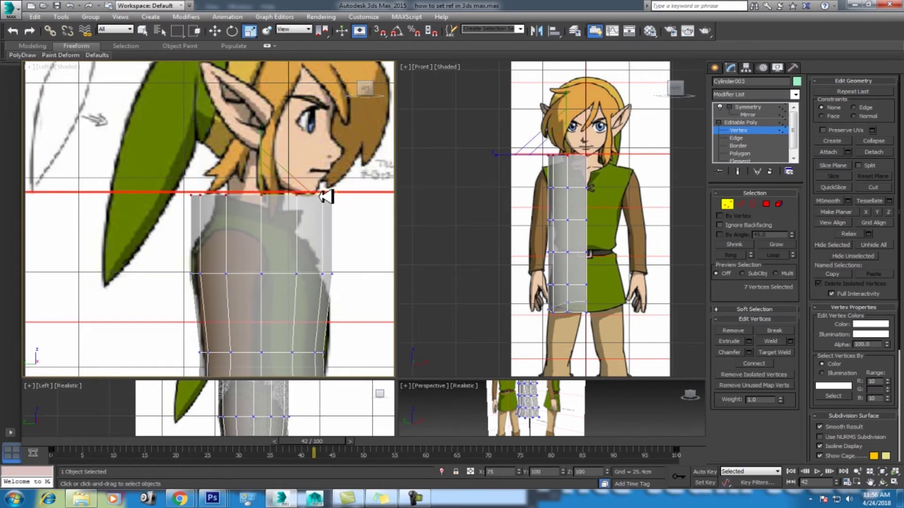
scroll(636, 196, up, 2)
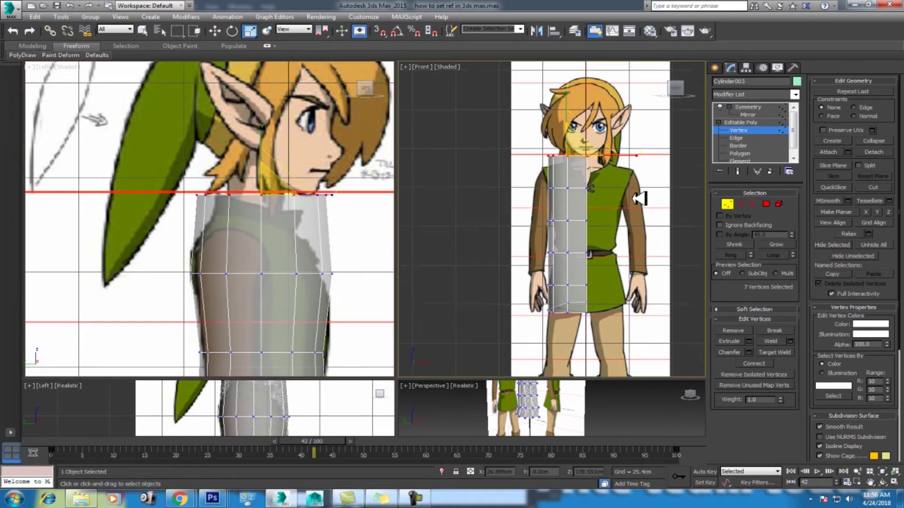
scroll(612, 197, up, 2)
scroll(565, 202, up, 2)
scroll(584, 206, up, 2)
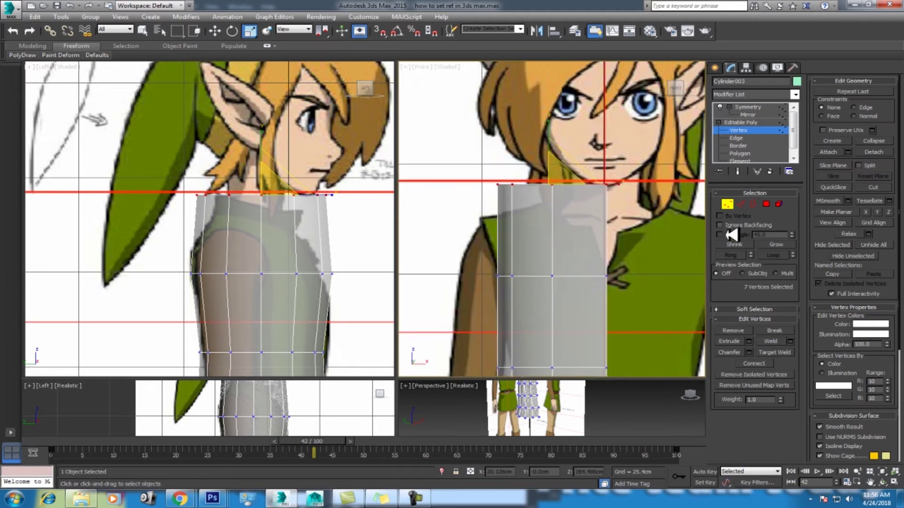
Step: Add a Swift Loop near the torso top and pinch it inward in the Left view
click(741, 203)
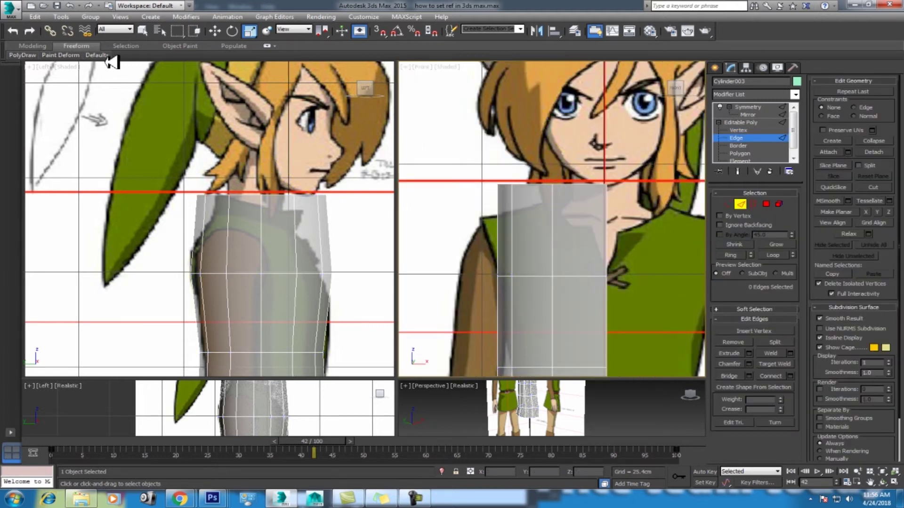
click(34, 46)
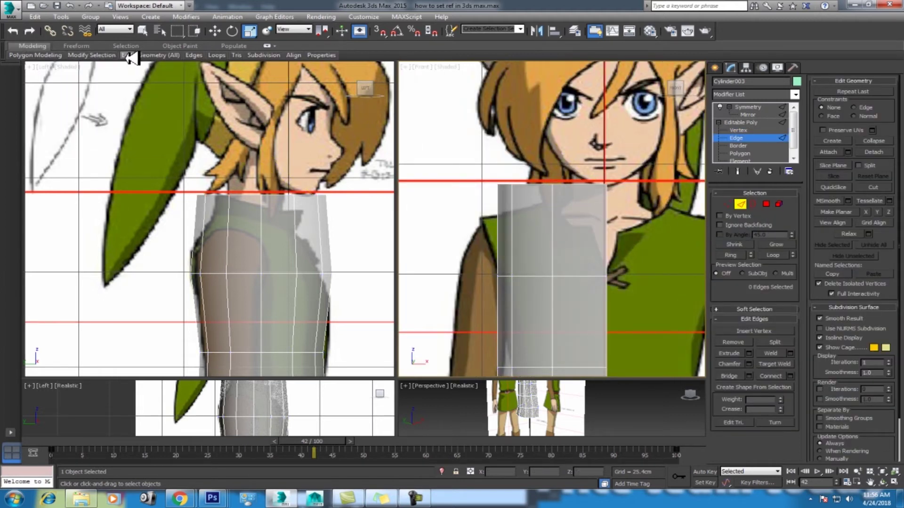
click(214, 80)
click(572, 212)
key(w)
middle_drag(282, 228, 301, 235)
key(r)
drag(347, 230, 337, 230)
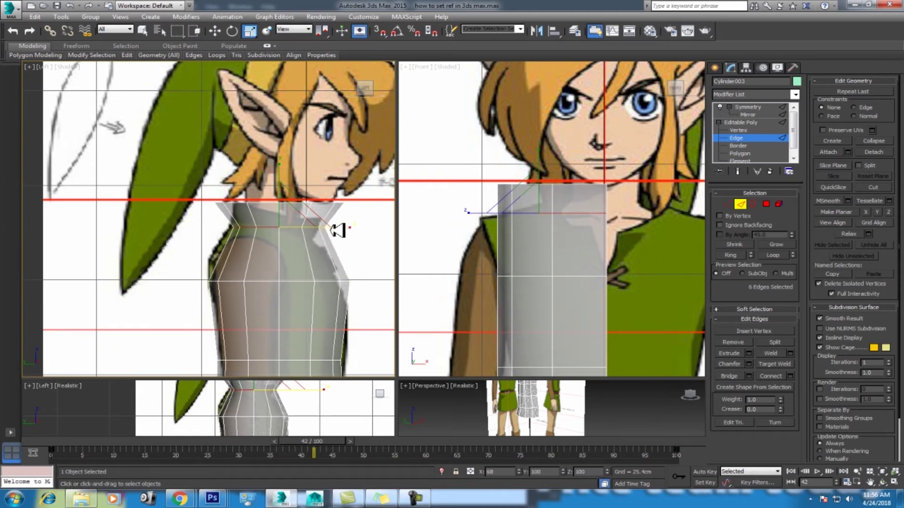
Step: Narrow the neck loop in the Front view and select the neck's top vertex row
middle_drag(631, 201, 630, 212)
mouse_move(606, 225)
mouse_down()
mouse_move(589, 225)
mouse_move(633, 220)
mouse_up()
key(w)
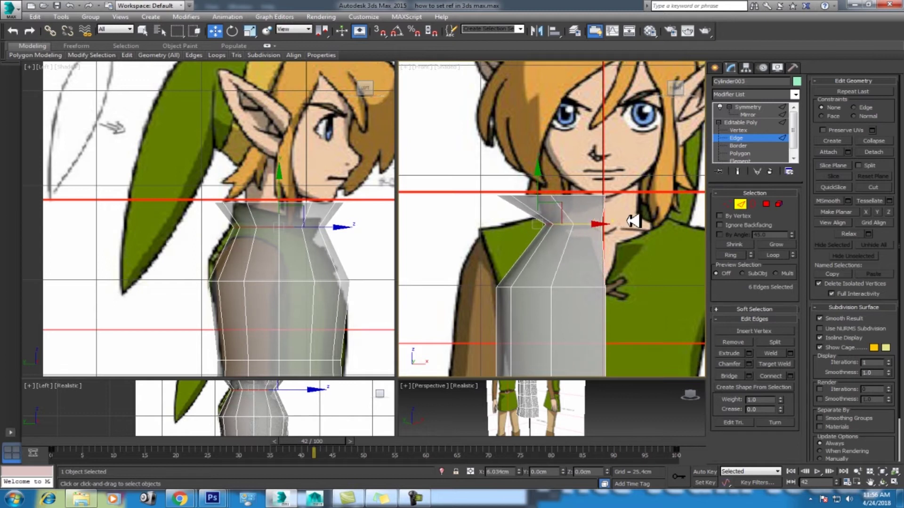
click(727, 204)
mouse_move(460, 159)
mouse_down()
mouse_move(626, 208)
mouse_move(601, 203)
mouse_up()
key(r)
key(w)
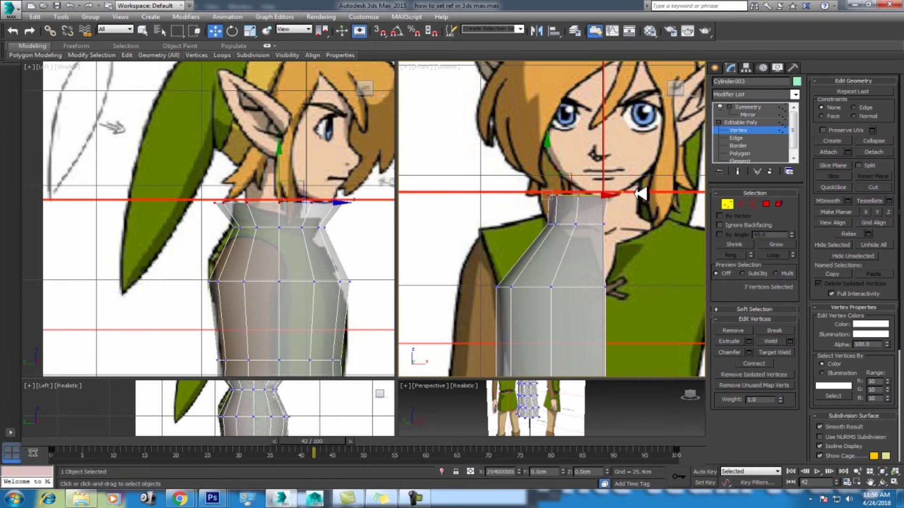
Step: Shrink the neck's top vertex ring to 81% and tilt it to lean the neck
middle_drag(254, 222, 254, 256)
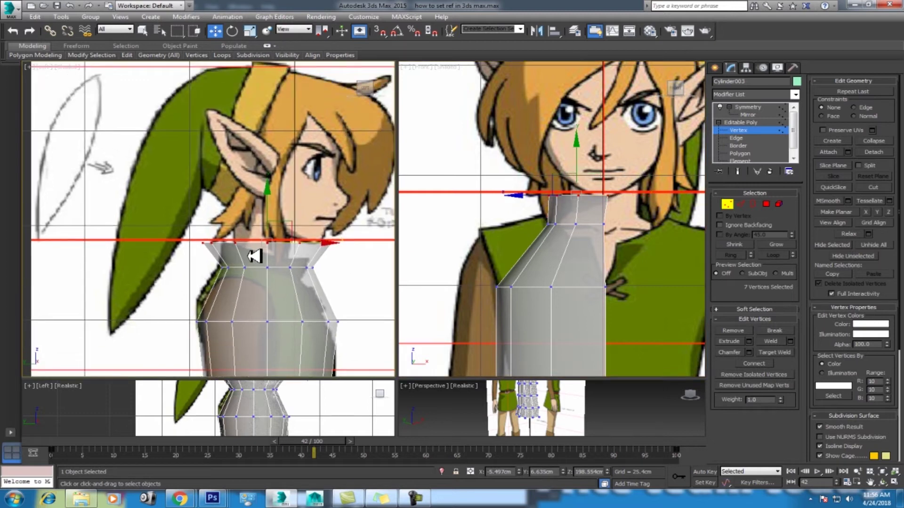
key(r)
drag(347, 246, 332, 242)
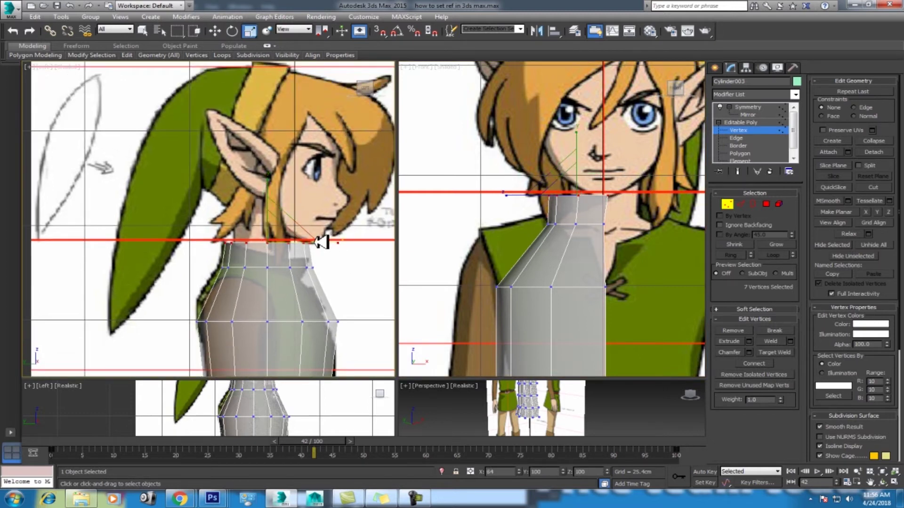
key(e)
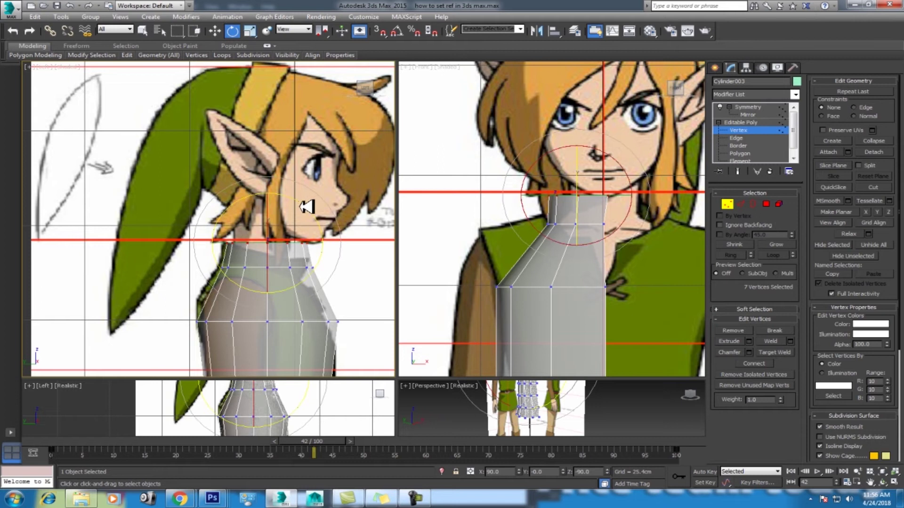
middle_drag(293, 229, 293, 224)
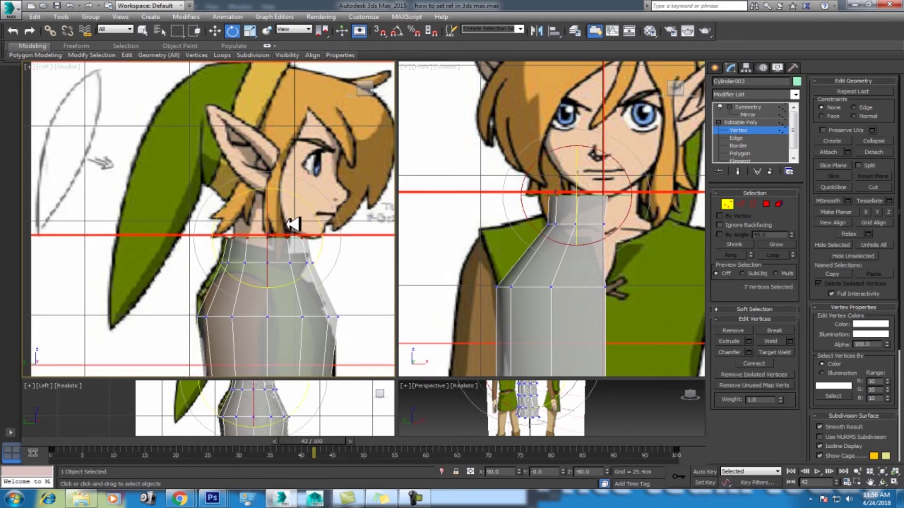
mouse_move(323, 216)
mouse_down()
mouse_move(340, 241)
mouse_move(329, 236)
mouse_up()
key(r)
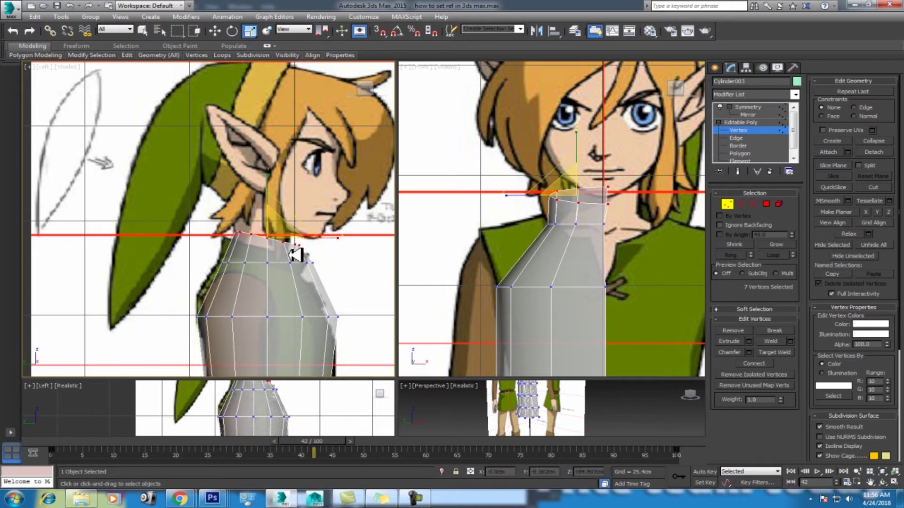
key(w)
Step: Select the lower neck vertex ring and scale it inward to taper the neck
scroll(287, 216, up, 2)
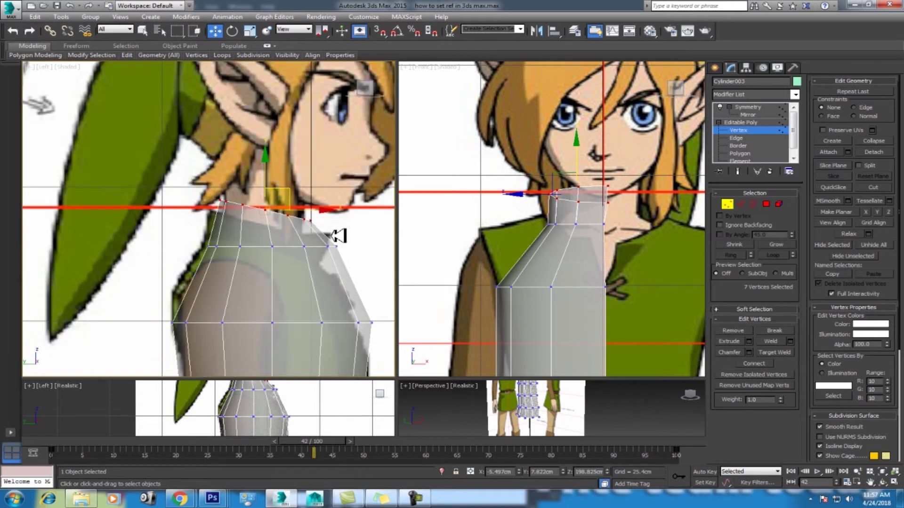
drag(221, 255, 217, 255)
key(r)
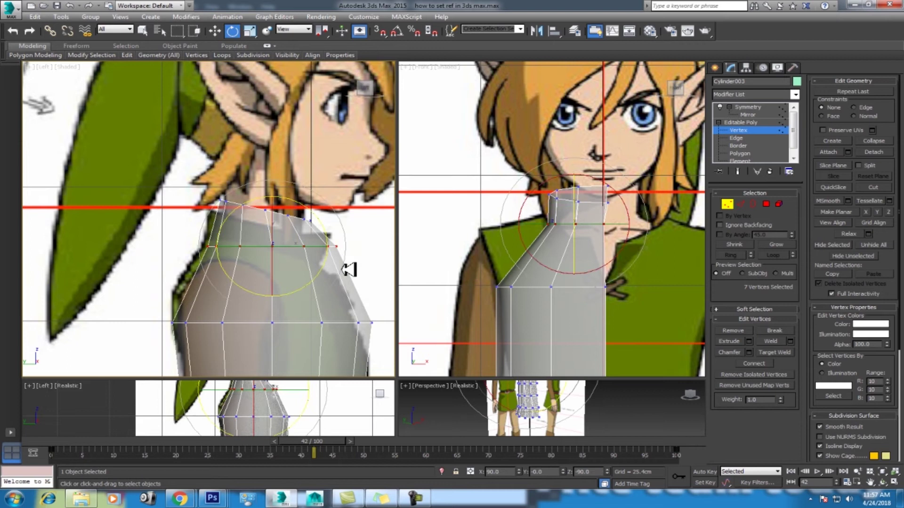
mouse_move(349, 250)
mouse_down()
mouse_move(287, 227)
mouse_move(314, 225)
mouse_up()
key(w)
key(e)
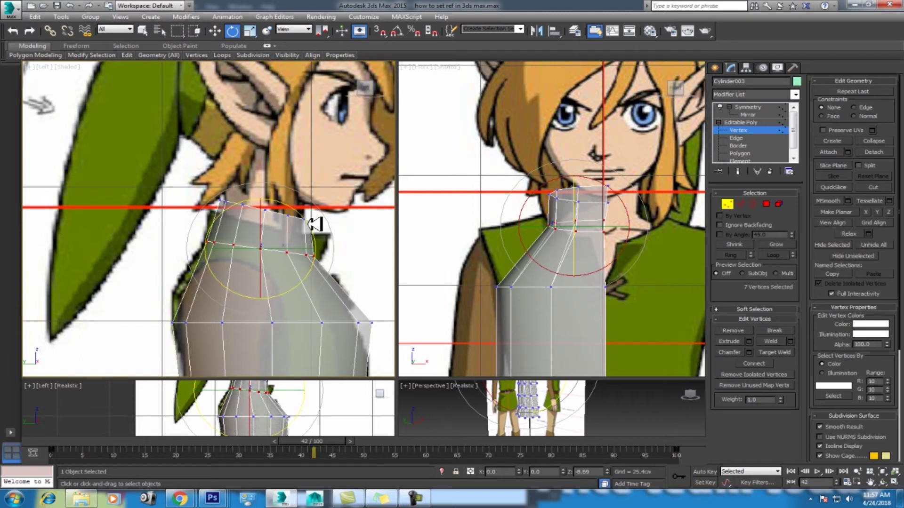
scroll(599, 215, up, 2)
scroll(508, 226, up, 1)
key(w)
scroll(514, 226, up, 2)
scroll(556, 226, down, 2)
scroll(544, 246, down, 2)
scroll(575, 210, down, 1)
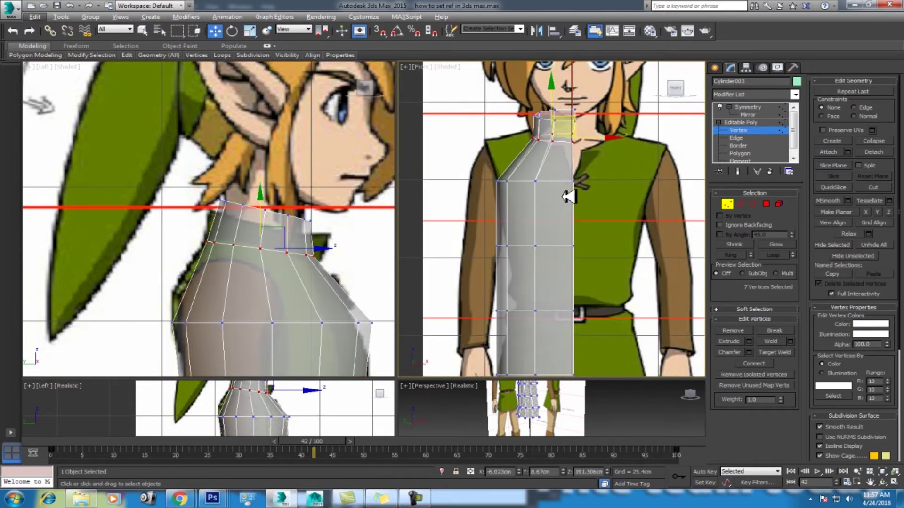
Step: Scale the neck ring slightly wider along X
scroll(526, 191, up, 2)
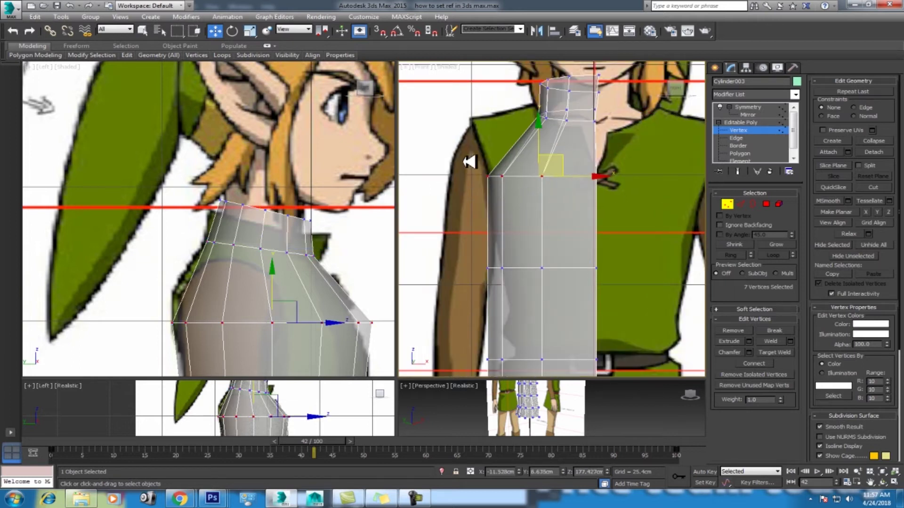
key(r)
drag(605, 178, 615, 177)
Step: Pull the torso's chest and waist side vertex rows inward along X toward the reference
drag(631, 242, 435, 291)
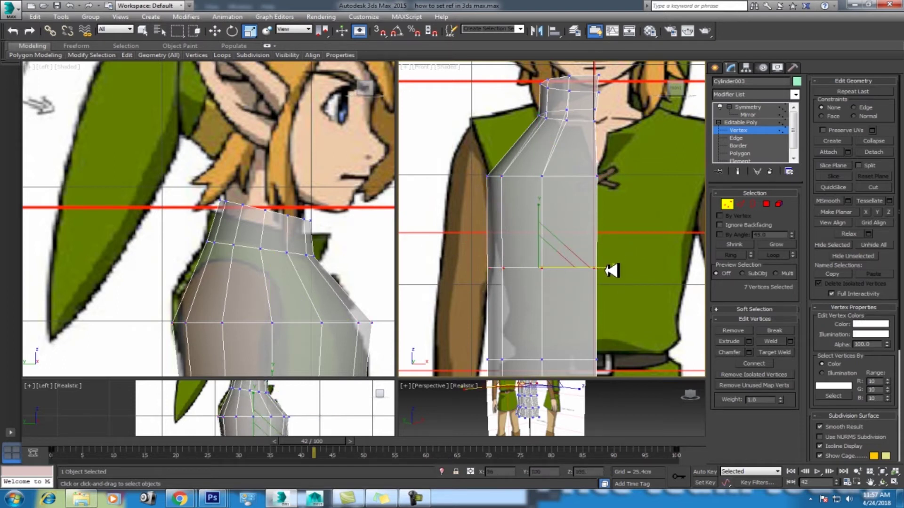
drag(435, 248, 527, 293)
key(w)
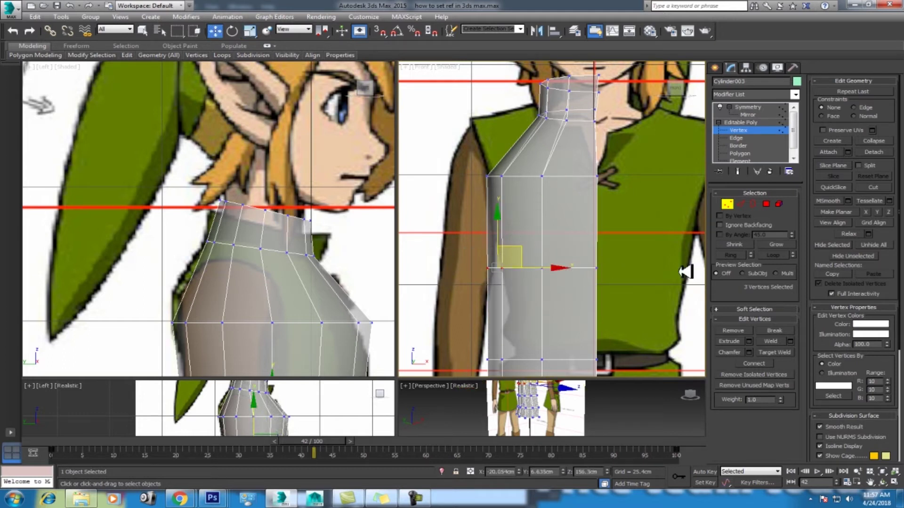
drag(561, 269, 570, 268)
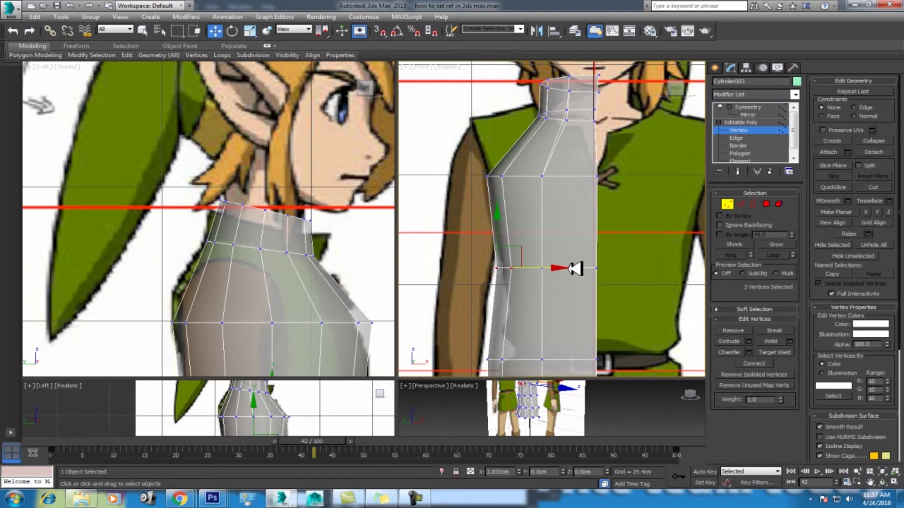
drag(466, 256, 573, 292)
middle_drag(573, 292, 530, 255)
mouse_move(463, 255)
mouse_down()
mouse_move(527, 279)
mouse_move(556, 265)
mouse_up()
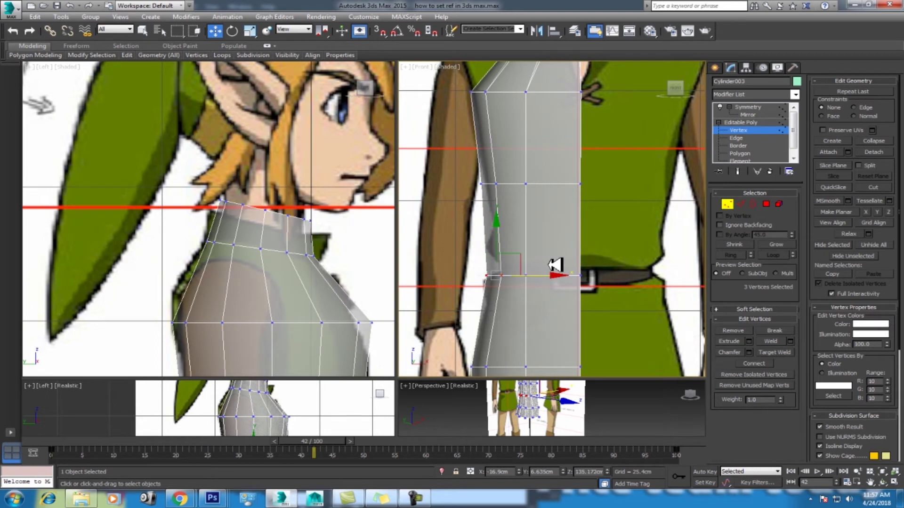
scroll(293, 229, down, 4)
scroll(292, 228, up, 2)
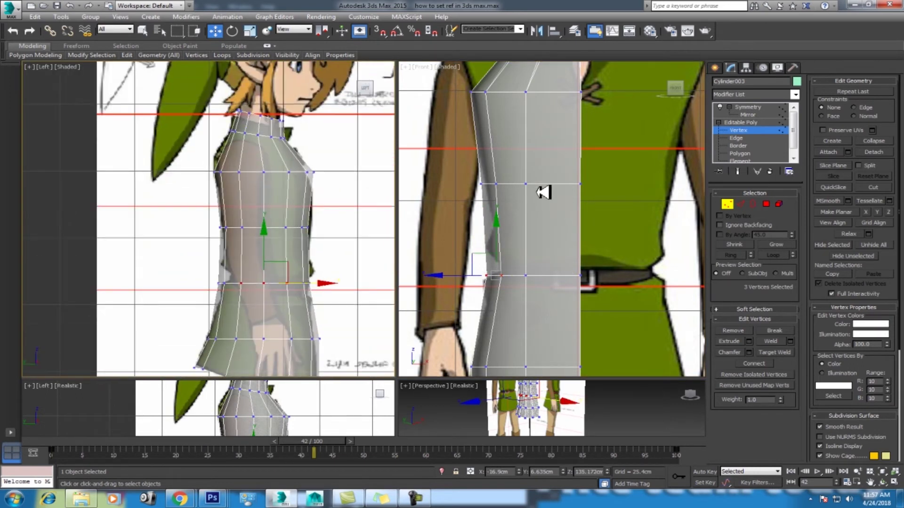
Step: Insert a Swift Loop edge loop around the torso's waist
click(127, 55)
click(214, 79)
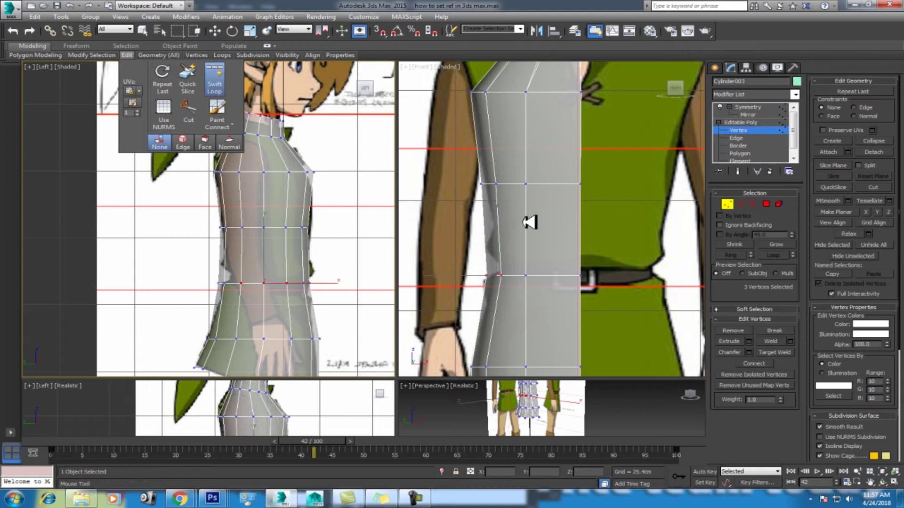
right_click(530, 225)
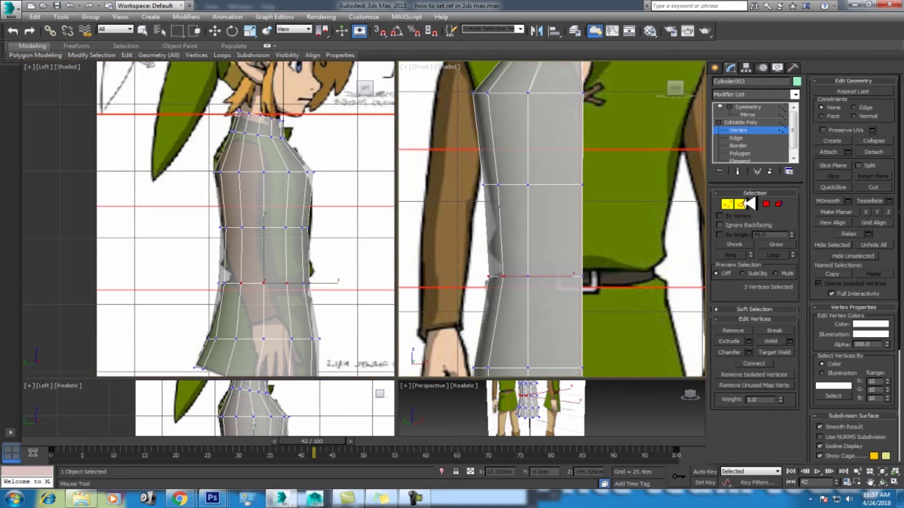
click(741, 203)
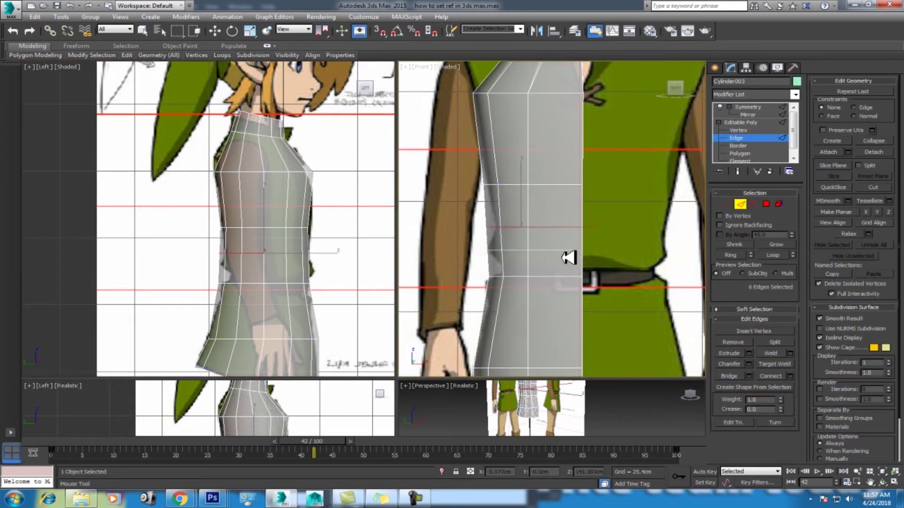
key(w)
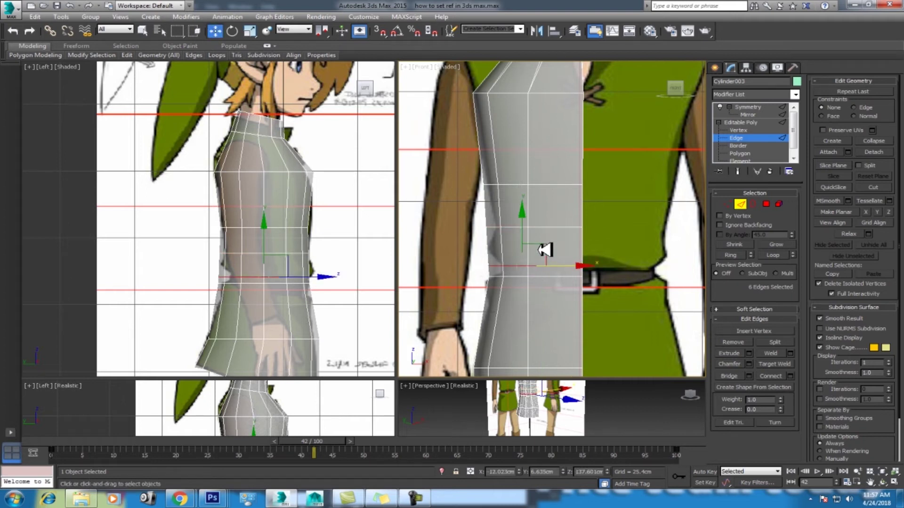
scroll(545, 250, up, 2)
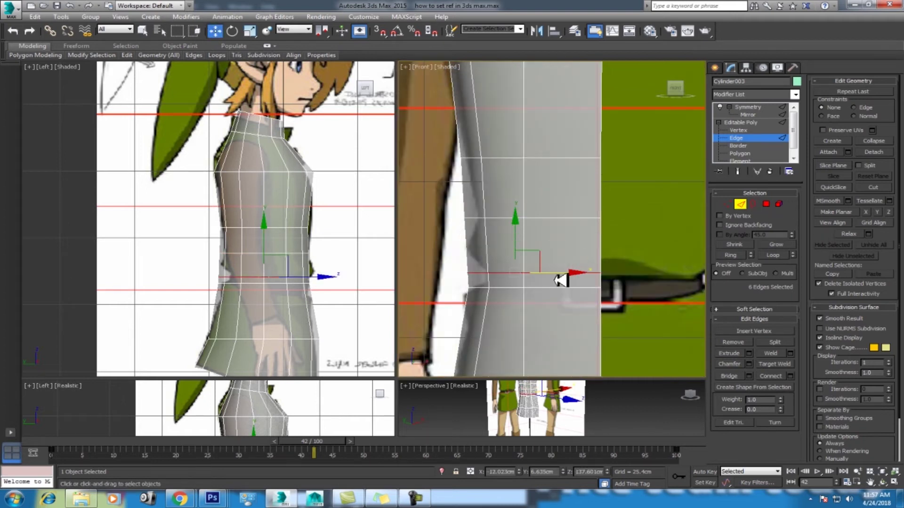
Step: Raise the new waist row's side vertices at Vertex level
click(730, 204)
drag(495, 272, 490, 253)
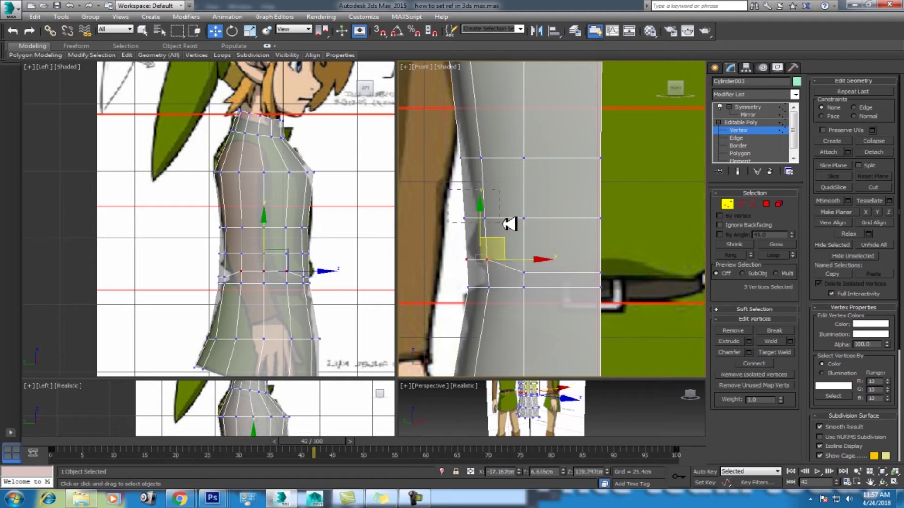
drag(509, 224, 539, 216)
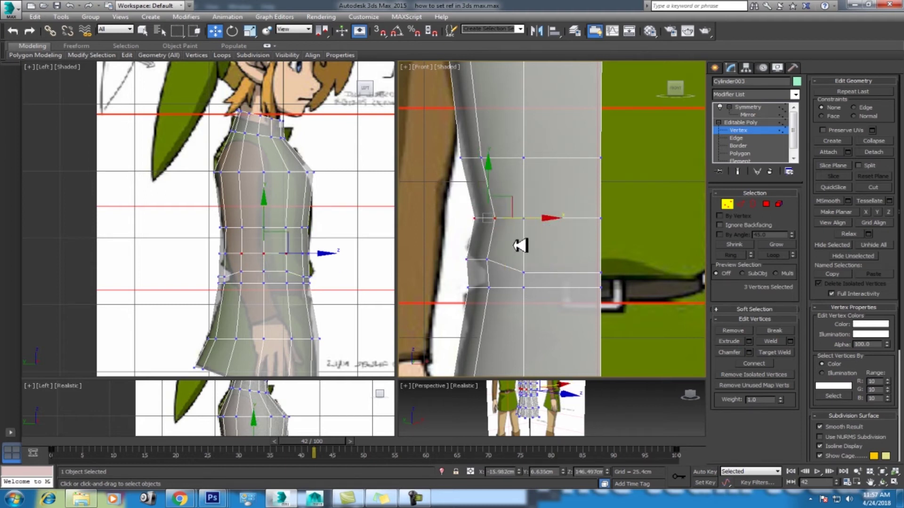
click(467, 260)
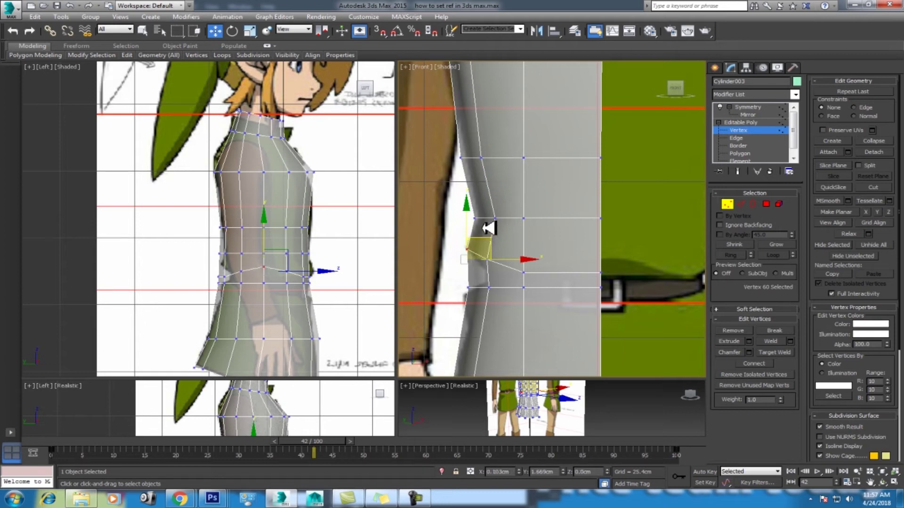
middle_drag(496, 281, 499, 262)
drag(446, 259, 520, 286)
middle_drag(517, 328, 524, 269)
Step: Add another waist loop, shift its side vertices up and inward, and select a belt edge
click(215, 79)
click(535, 254)
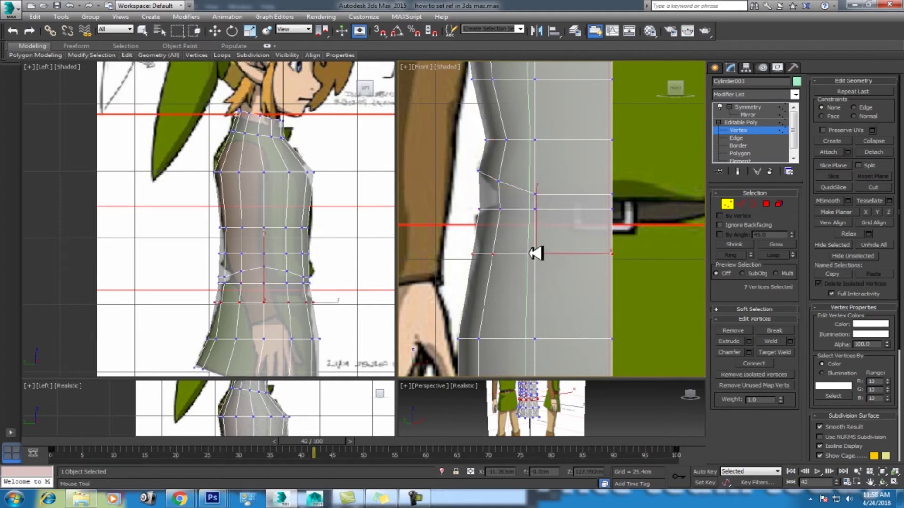
key(w)
mouse_move(515, 277)
mouse_down()
mouse_move(466, 242)
mouse_move(518, 219)
mouse_move(492, 214)
mouse_move(501, 201)
mouse_up()
mouse_move(529, 224)
middle_down()
mouse_move(452, 238)
mouse_move(485, 239)
middle_up()
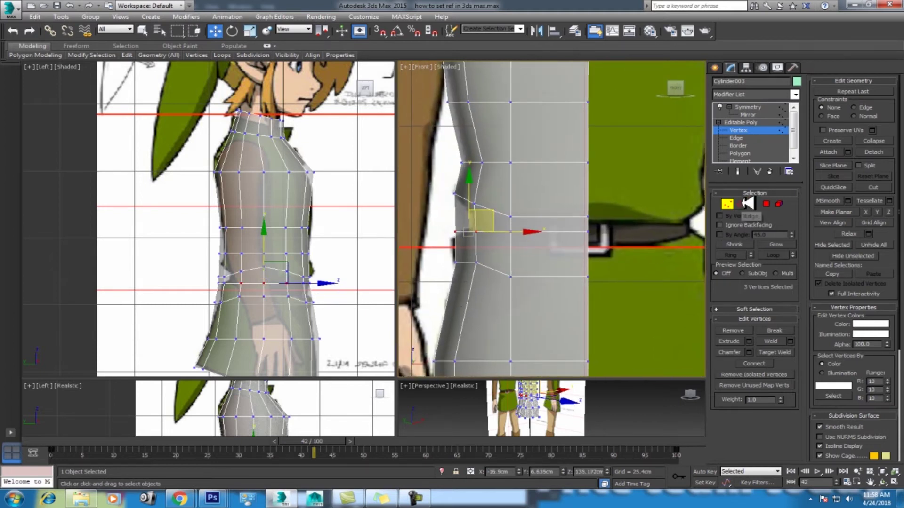
click(747, 203)
click(557, 231)
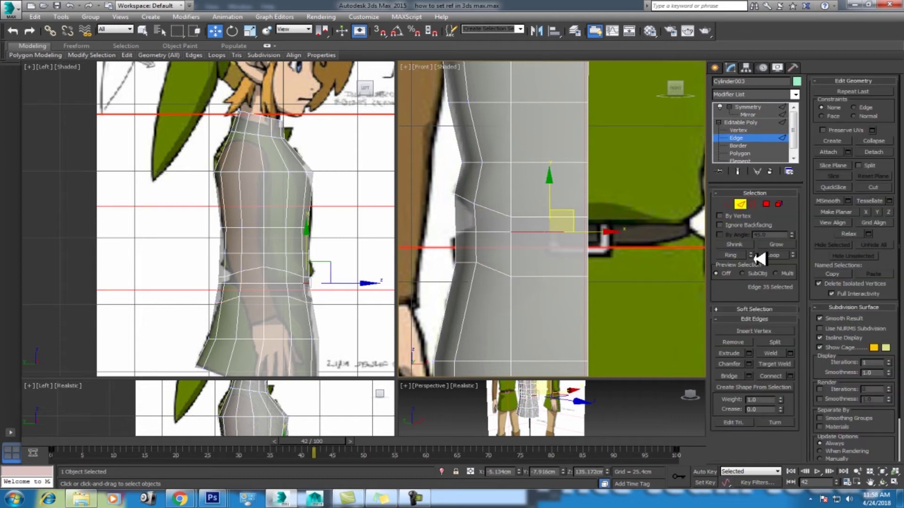
Step: Chamfer the belt edge loop into a pair of loops
click(774, 258)
right_click(532, 231)
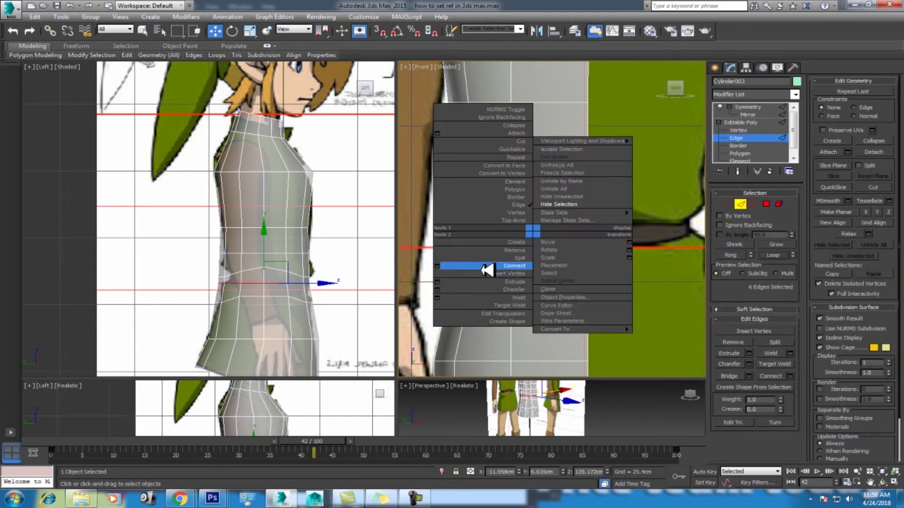
click(450, 289)
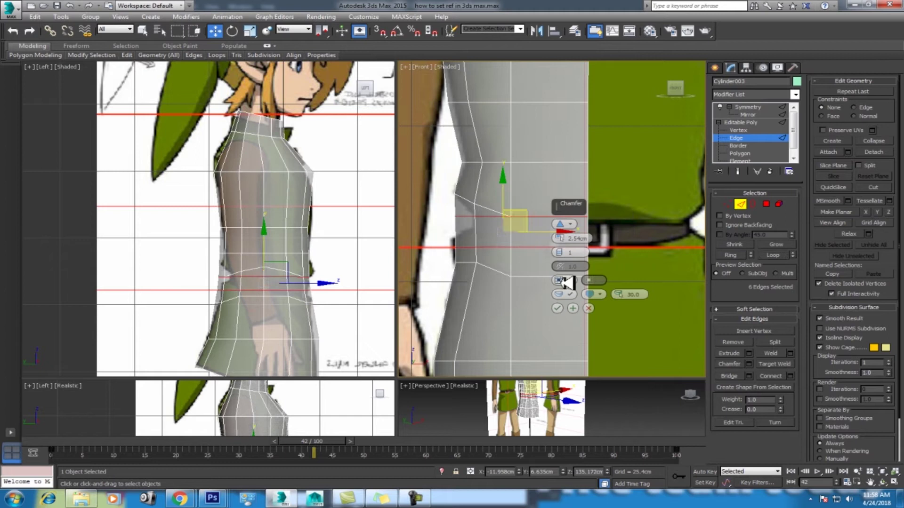
drag(561, 237, 563, 241)
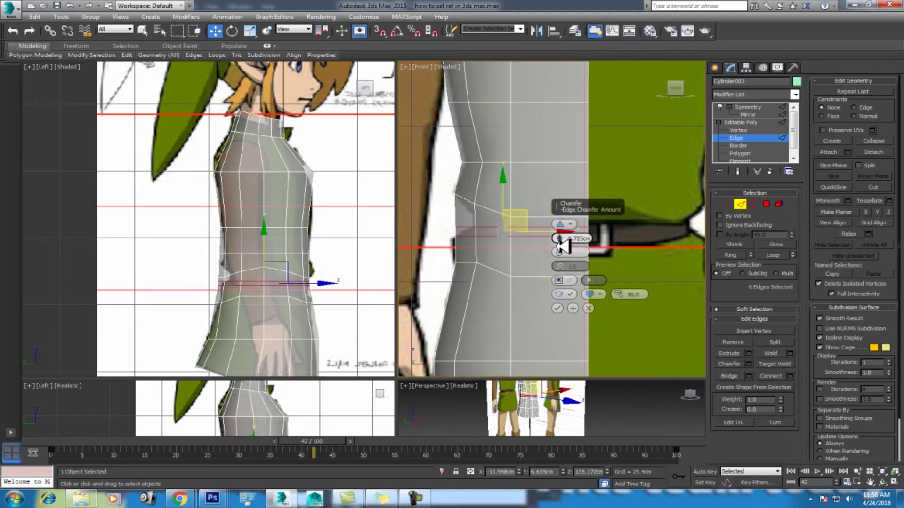
click(557, 308)
Step: Move the belt vertices sideways and down to indent the waist silhouette
middle_drag(475, 252, 487, 258)
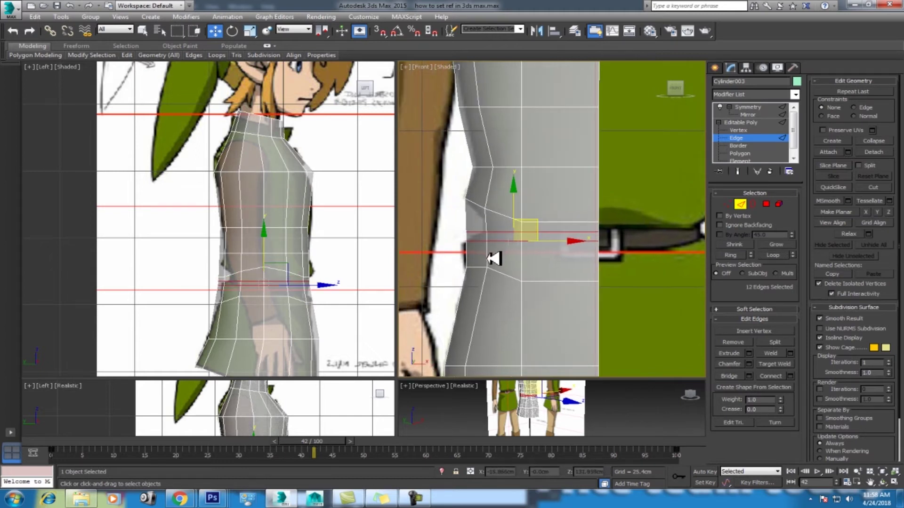
key(1)
scroll(513, 252, up, 2)
mouse_move(535, 234)
mouse_down()
mouse_move(544, 234)
mouse_move(534, 232)
mouse_up()
middle_drag(458, 213, 476, 244)
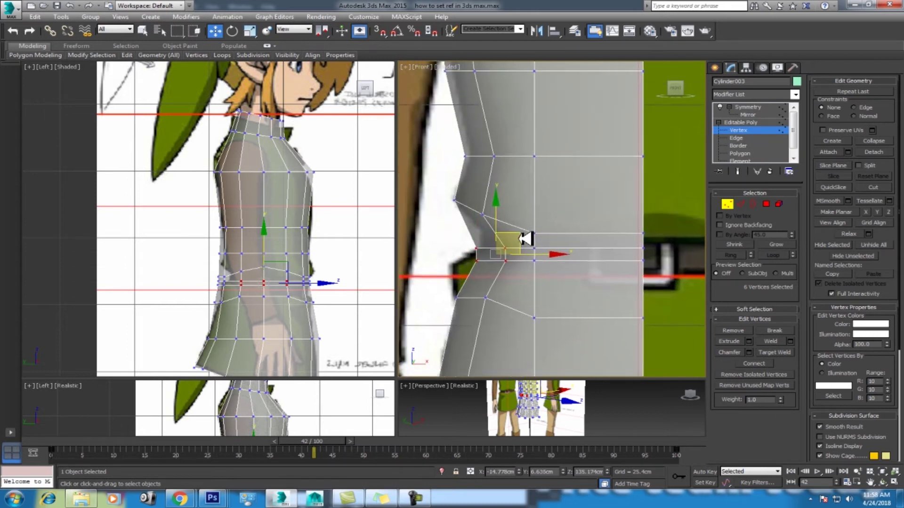
mouse_move(527, 263)
mouse_down()
mouse_move(517, 245)
mouse_move(504, 270)
mouse_up()
mouse_move(527, 279)
mouse_down()
mouse_move(524, 249)
mouse_move(494, 282)
mouse_up()
mouse_move(492, 284)
middle_down()
mouse_move(491, 252)
mouse_move(541, 210)
middle_up()
scroll(509, 241, down, 2)
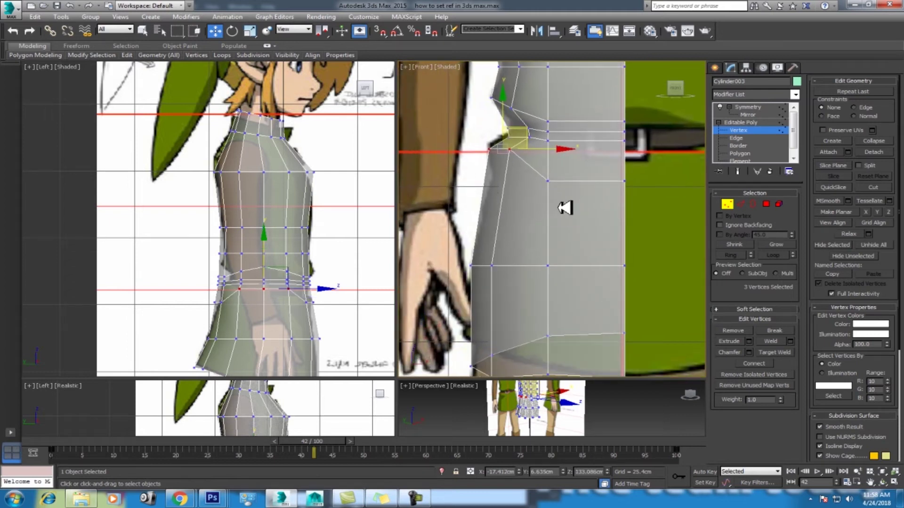
Step: Taper the hip by moving the ring below the belt and a side vertex inward
right_click(153, 66)
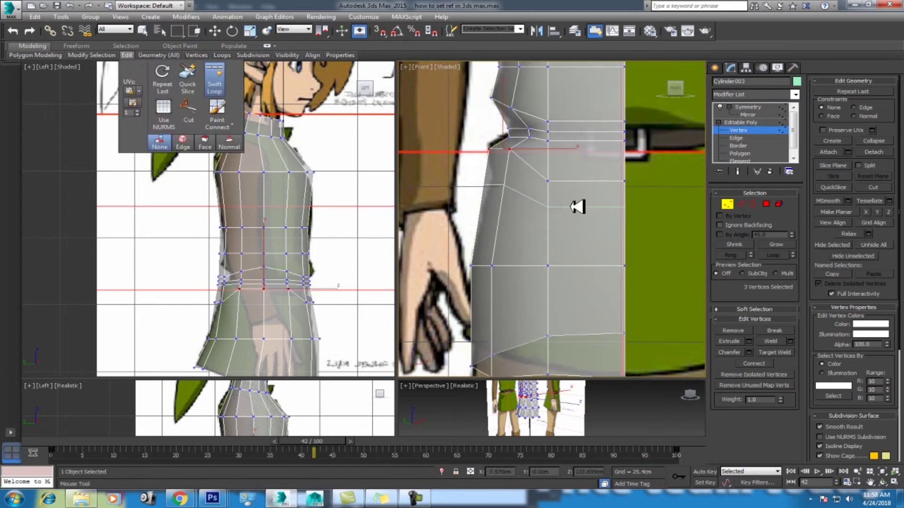
double_click(562, 216)
key(w)
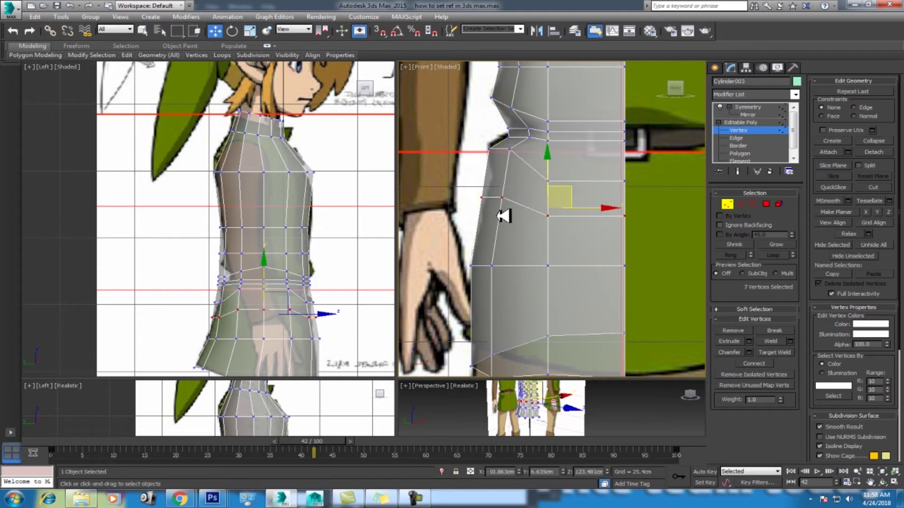
click(498, 195)
drag(495, 195, 528, 163)
scroll(535, 207, down, 3)
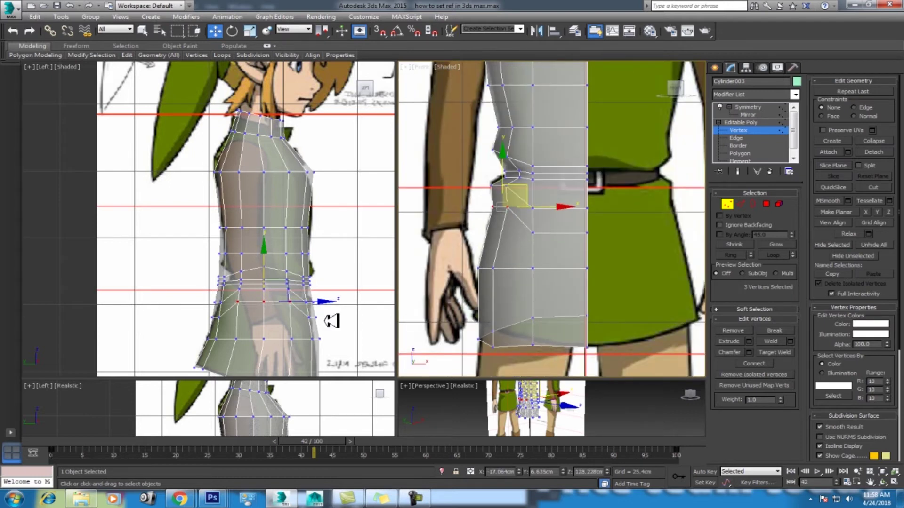
middle_drag(245, 291, 243, 287)
scroll(272, 242, up, 2)
click(330, 217)
scroll(353, 218, up, 2)
middle_drag(574, 137, 581, 195)
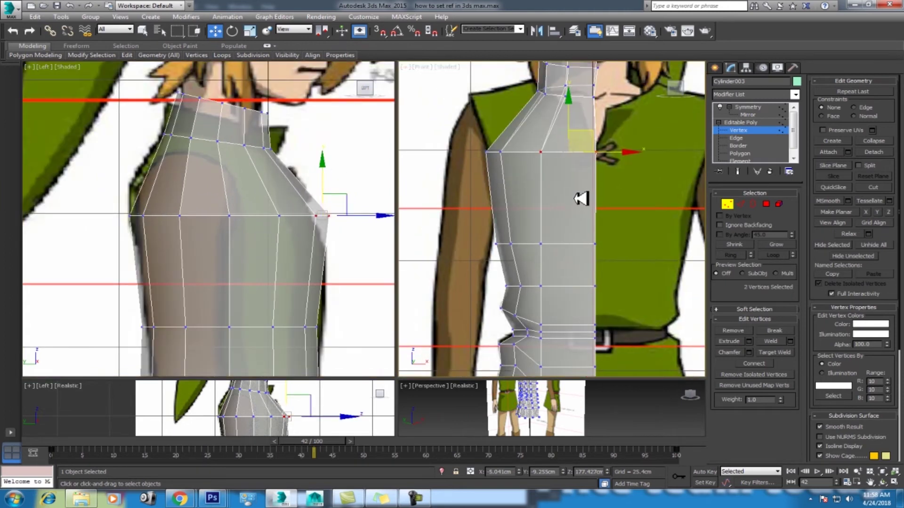
Step: Add a Swift Loop edge loop across the upper chest
click(741, 204)
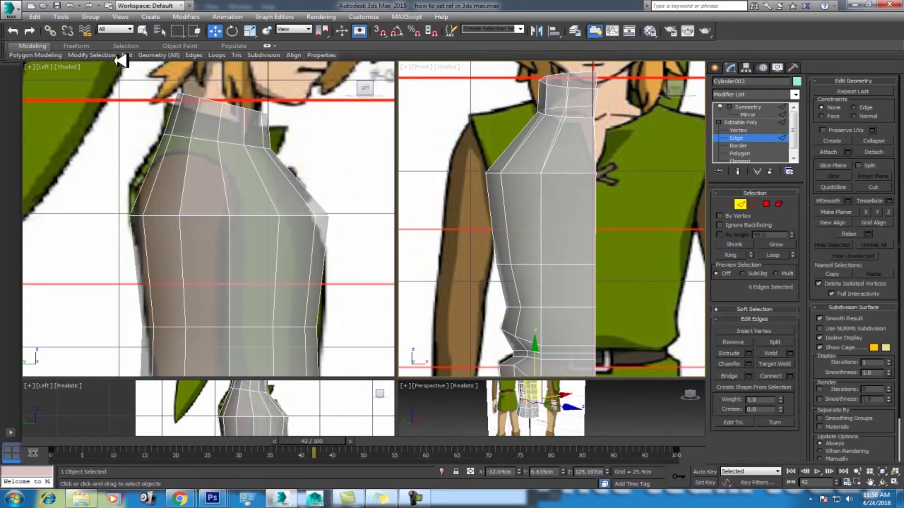
click(216, 78)
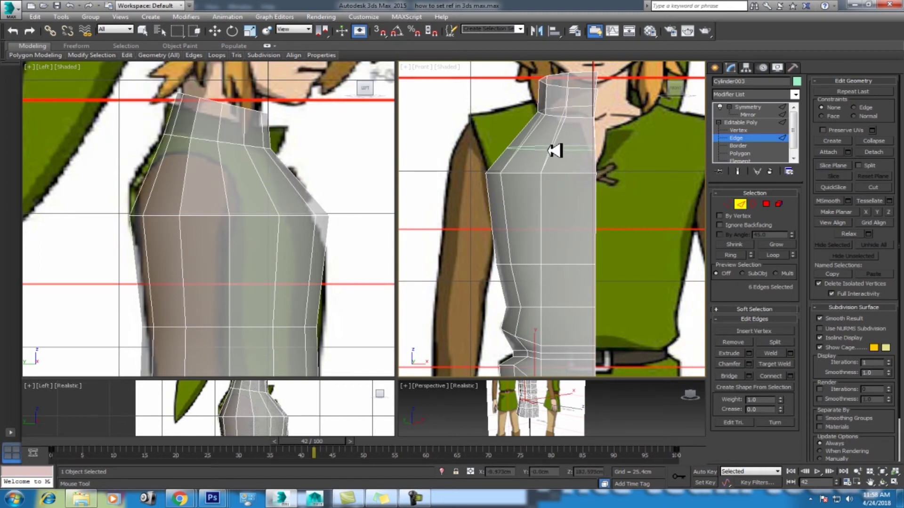
click(555, 148)
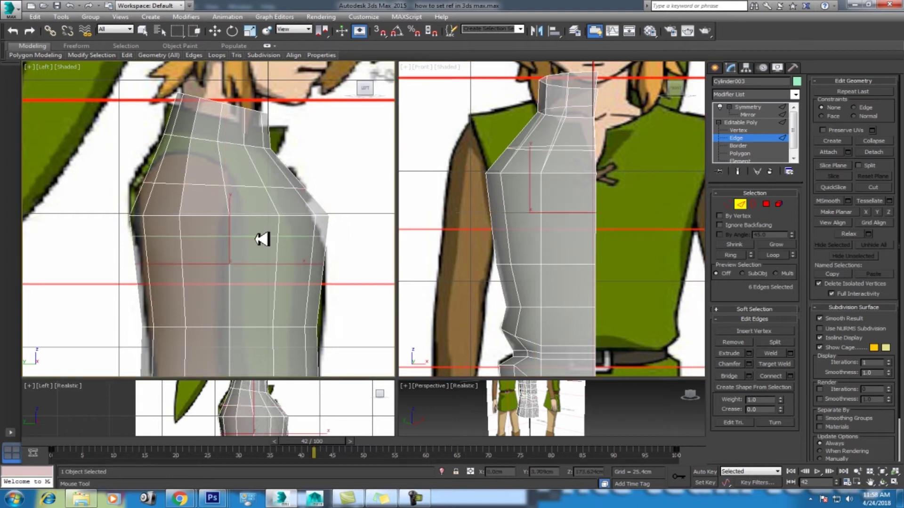
Step: Push the chest vertices out to the reference profile in the side view
key(w)
click(728, 203)
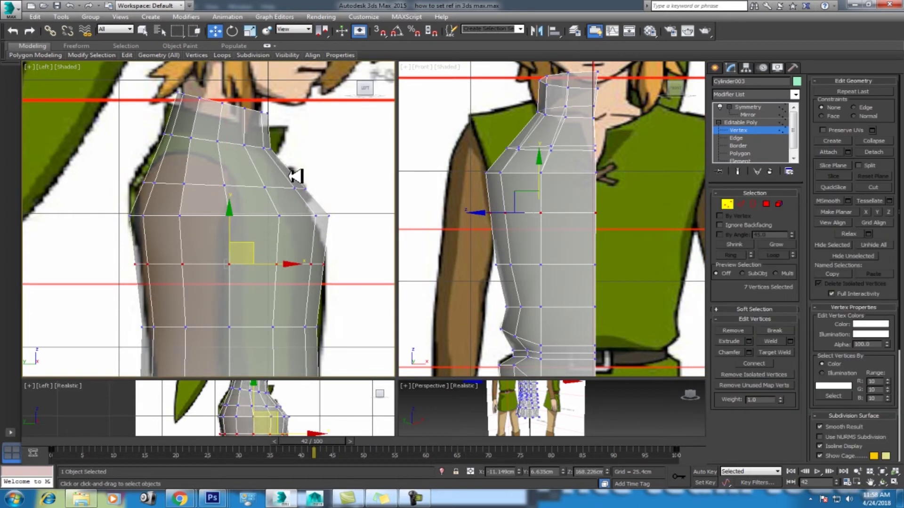
scroll(311, 189, up, 3)
drag(322, 186, 290, 216)
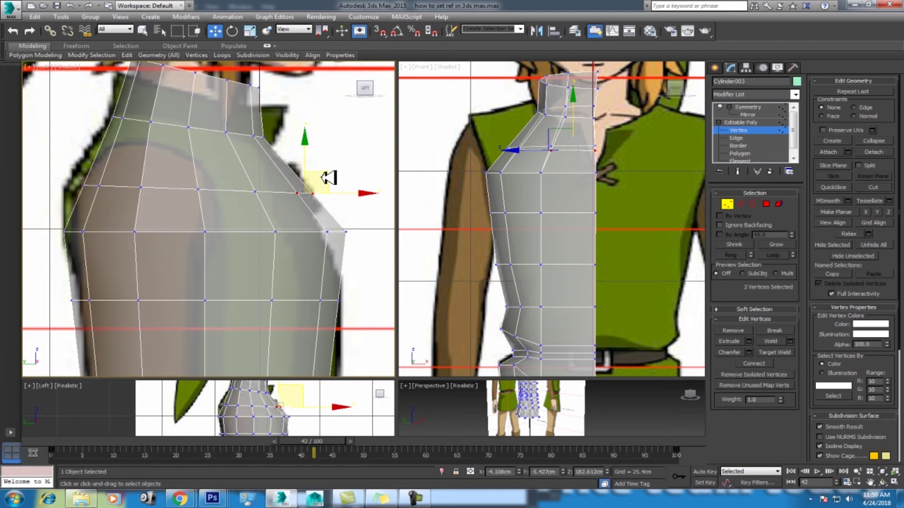
drag(328, 178, 298, 207)
drag(335, 178, 343, 246)
drag(367, 211, 360, 212)
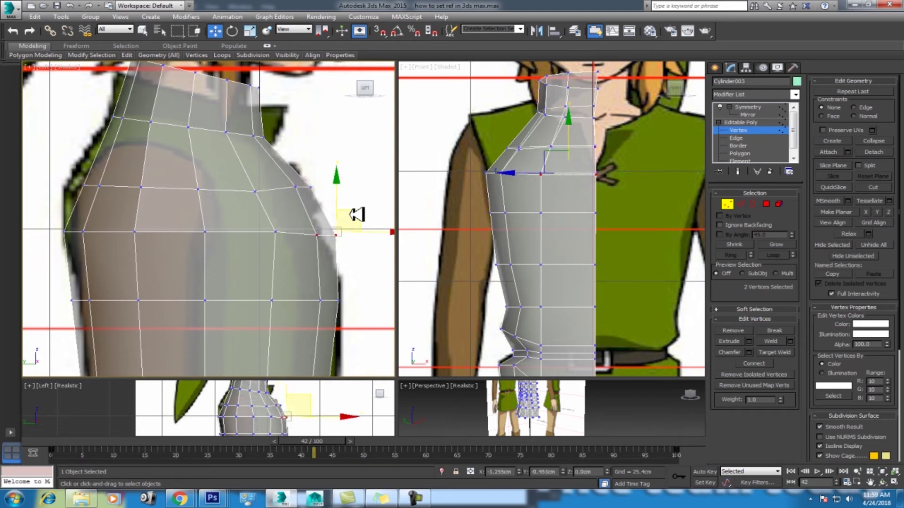
click(339, 302)
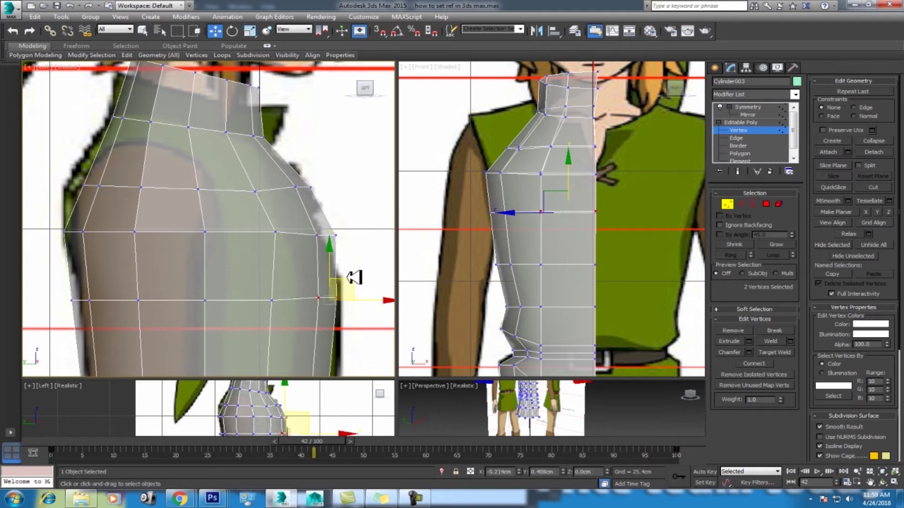
drag(354, 281, 354, 273)
middle_drag(355, 273, 336, 219)
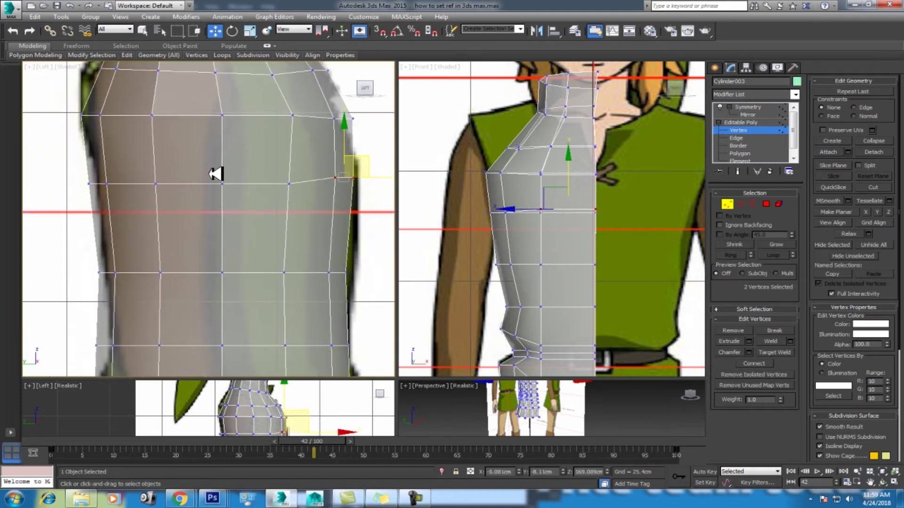
Step: Raise the shoulder vertex to match the reference shoulder
middle_drag(212, 173, 170, 168)
click(160, 161)
drag(171, 141, 166, 140)
middle_drag(166, 142, 179, 222)
scroll(179, 222, down, 3)
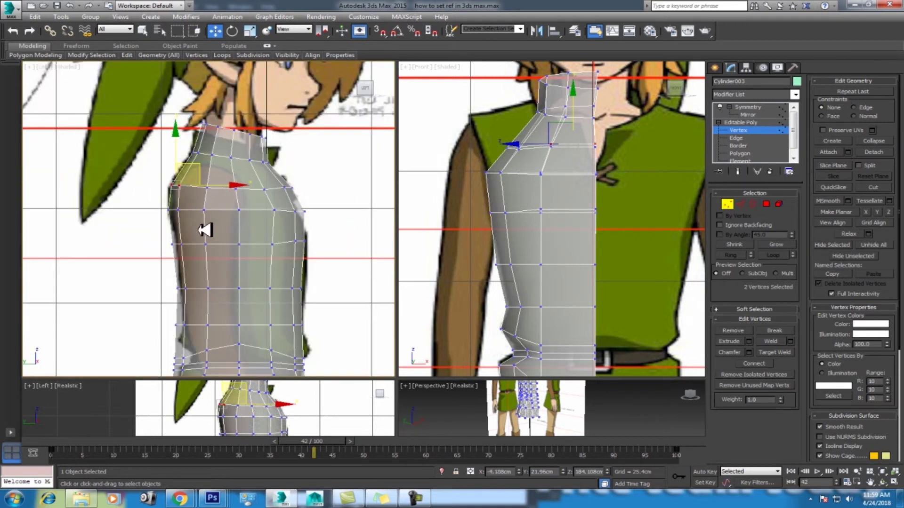
scroll(189, 246, up, 2)
Step: Select and adjust the back-edge vertices from mid-torso down to the waist
mouse_move(149, 235)
mouse_down()
mouse_move(200, 266)
mouse_move(252, 256)
mouse_up()
drag(226, 219, 261, 204)
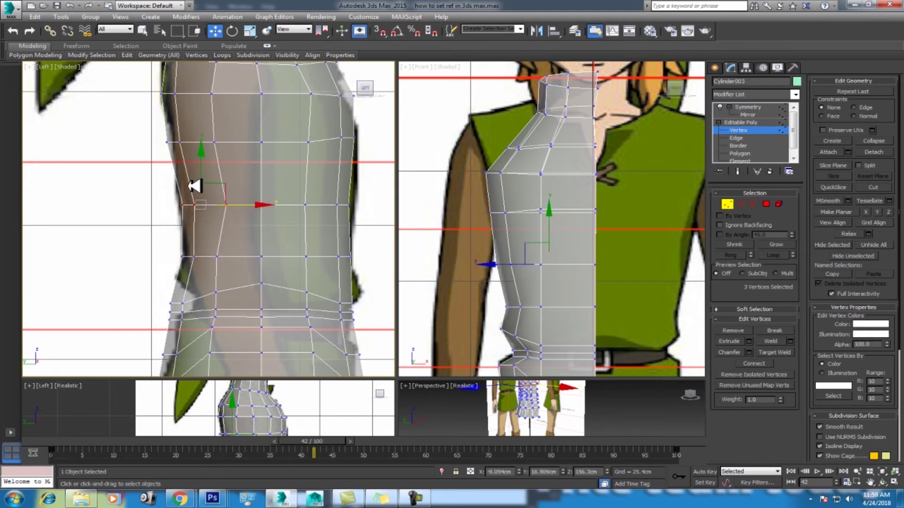
middle_drag(176, 77, 173, 191)
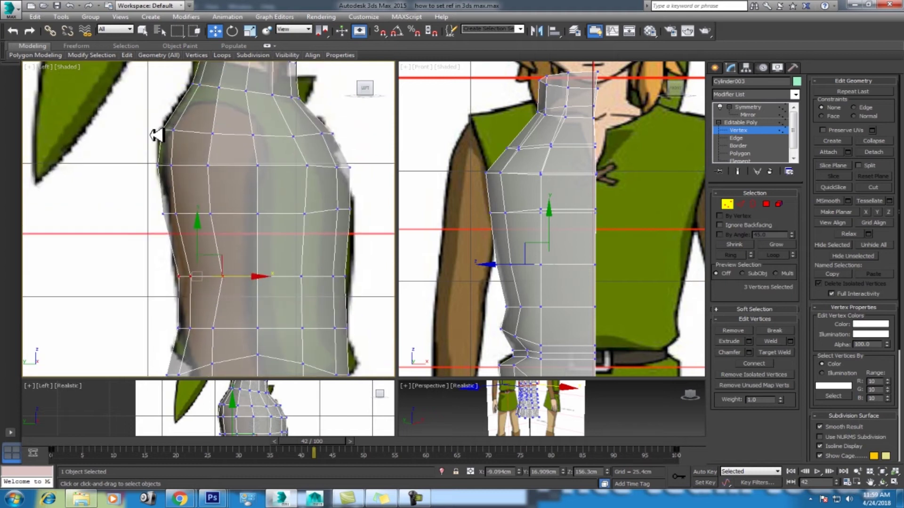
click(172, 211)
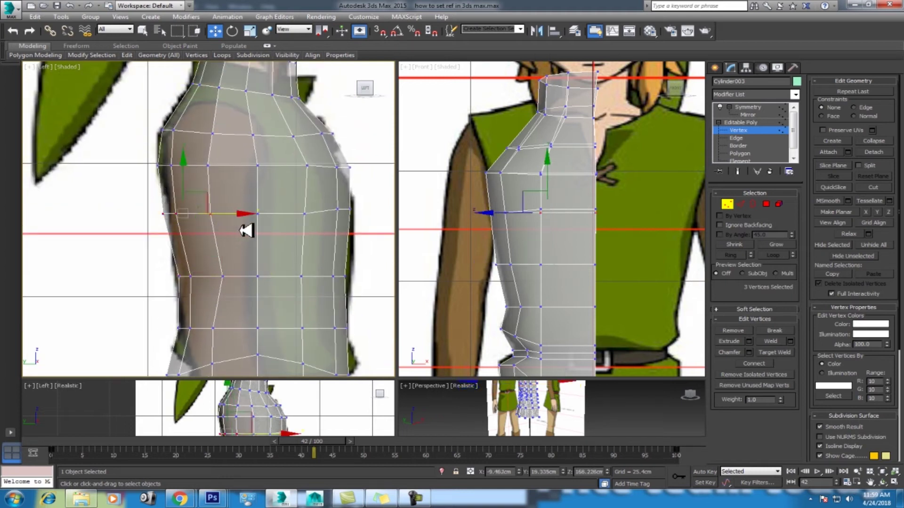
middle_drag(246, 212, 249, 187)
middle_drag(235, 256, 247, 207)
drag(179, 245, 248, 268)
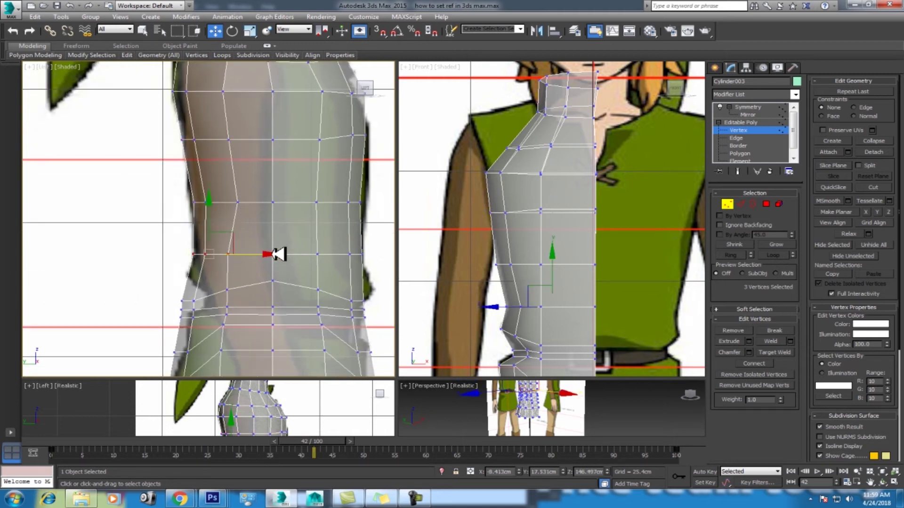
Step: Pull the back-edge waist vertices inward in the Left view
click(273, 254)
scroll(263, 248, up, 2)
middle_drag(202, 258, 141, 293)
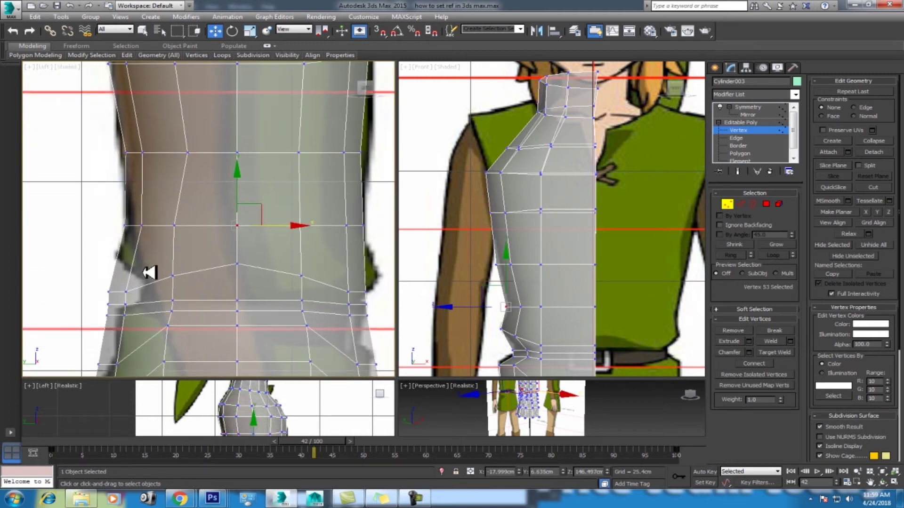
mouse_move(133, 270)
mouse_down()
mouse_move(113, 279)
mouse_move(140, 224)
mouse_up()
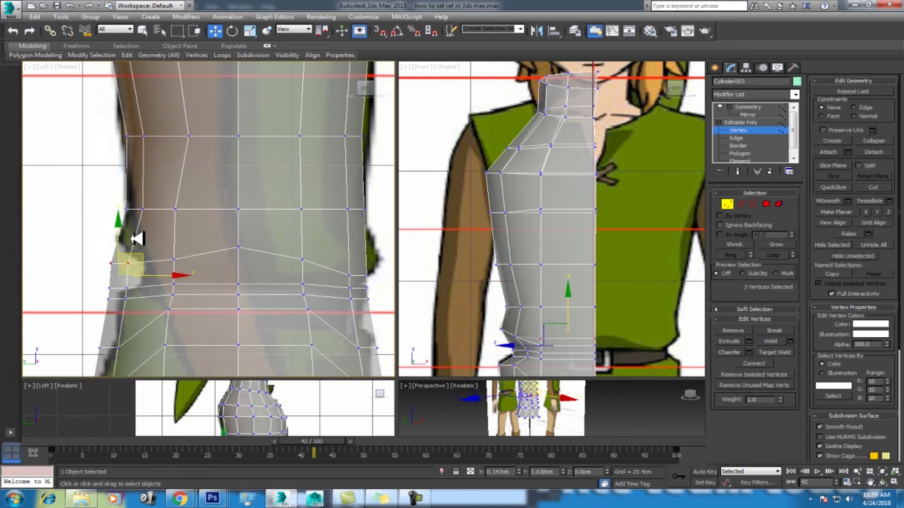
middle_drag(128, 289, 138, 241)
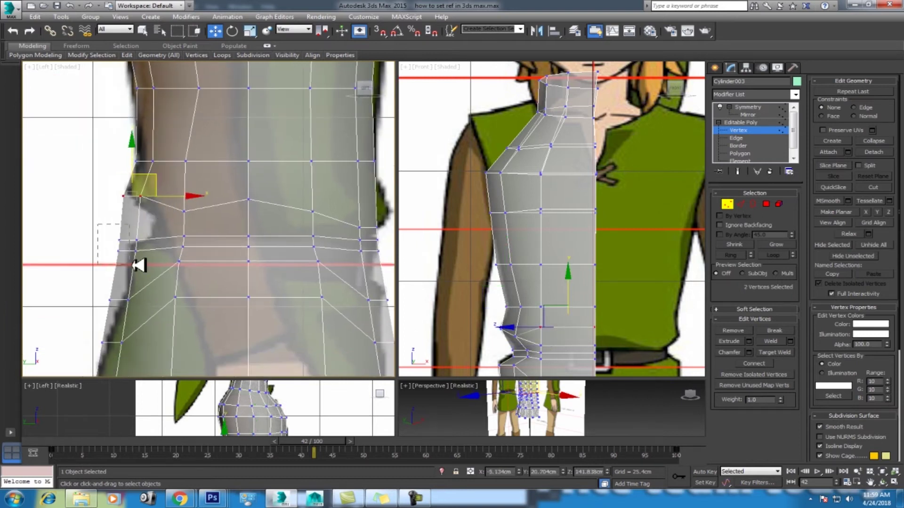
drag(133, 266, 135, 266)
drag(151, 228, 176, 215)
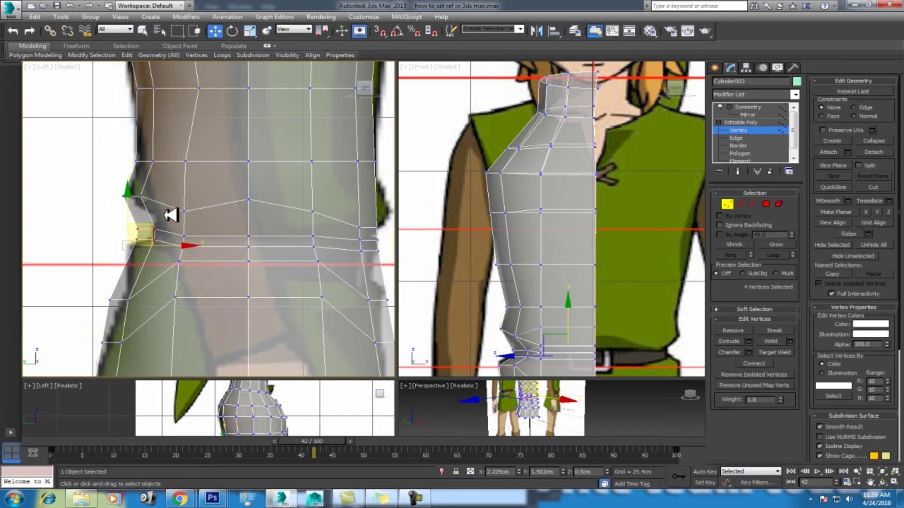
Step: Raise the skirt-top vertices on the back edge
drag(101, 306, 137, 283)
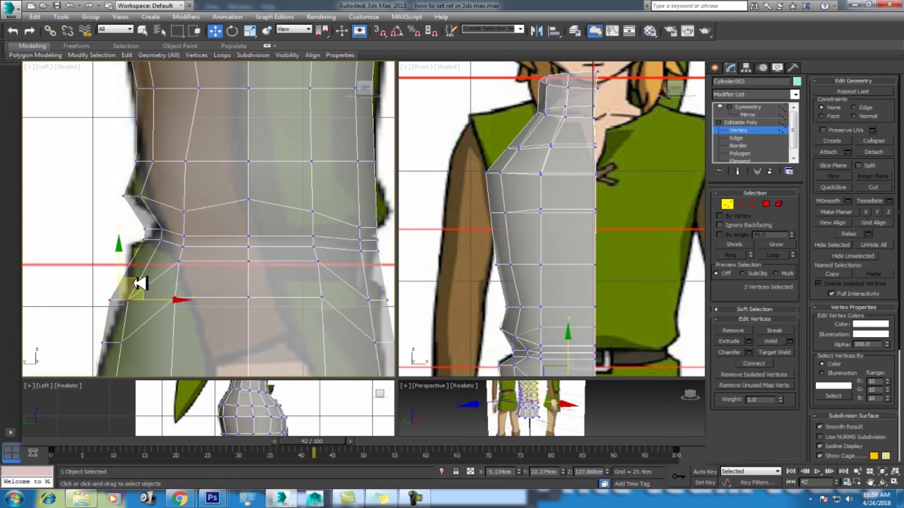
middle_drag(155, 242, 125, 242)
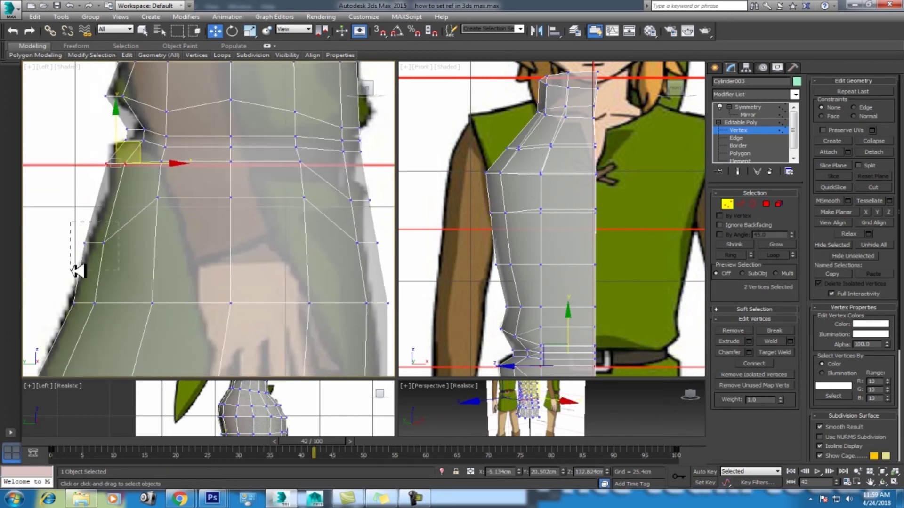
drag(136, 191, 141, 178)
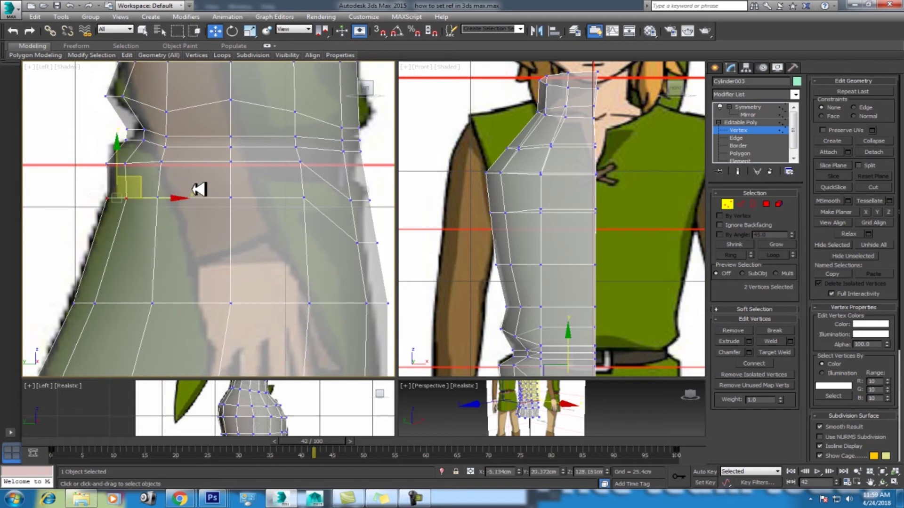
scroll(202, 226, up, 2)
scroll(282, 221, up, 2)
drag(271, 221, 255, 253)
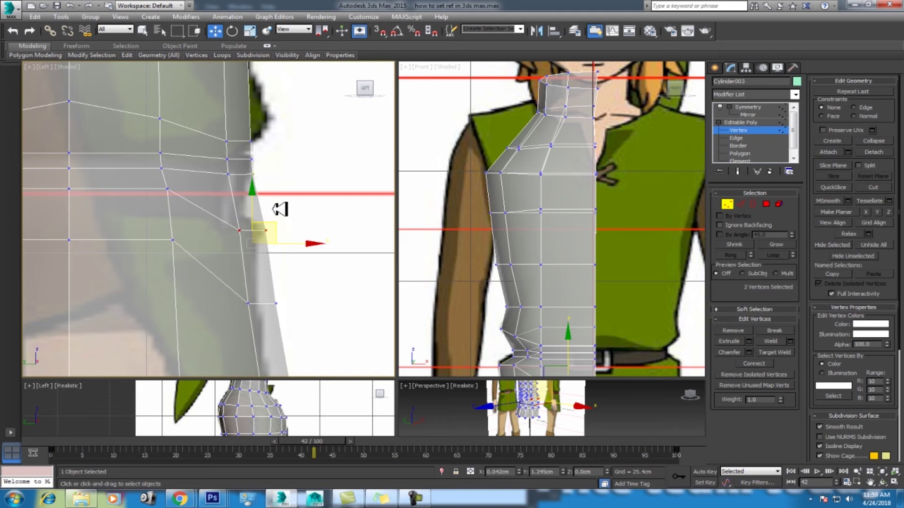
Step: Pull the skirt's lower front-edge vertices in slightly in the Left view
scroll(224, 196, down, 2)
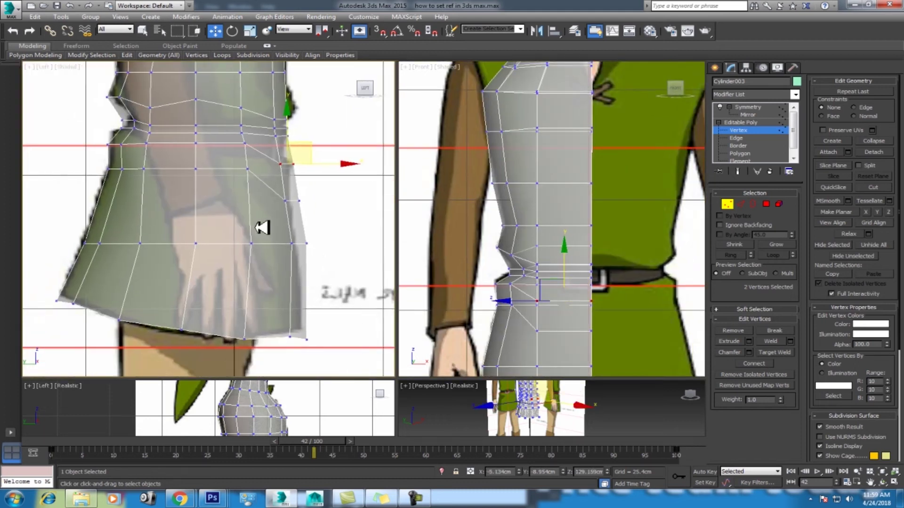
scroll(262, 228, down, 1)
scroll(308, 257, up, 2)
drag(366, 184, 242, 358)
scroll(289, 235, down, 1)
scroll(306, 188, up, 1)
drag(317, 232, 311, 233)
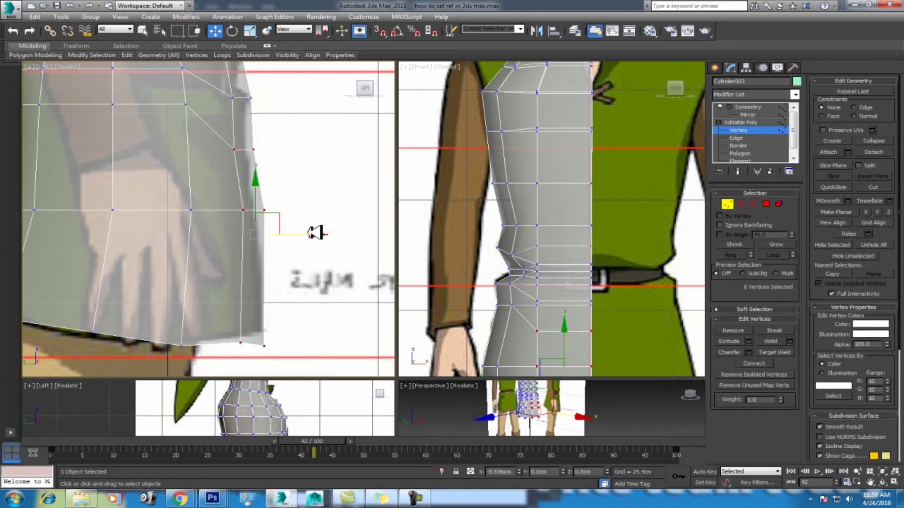
Step: Lift the side hem vertices of the skirt in the Front view
drag(211, 182, 275, 136)
scroll(347, 262, down, 2)
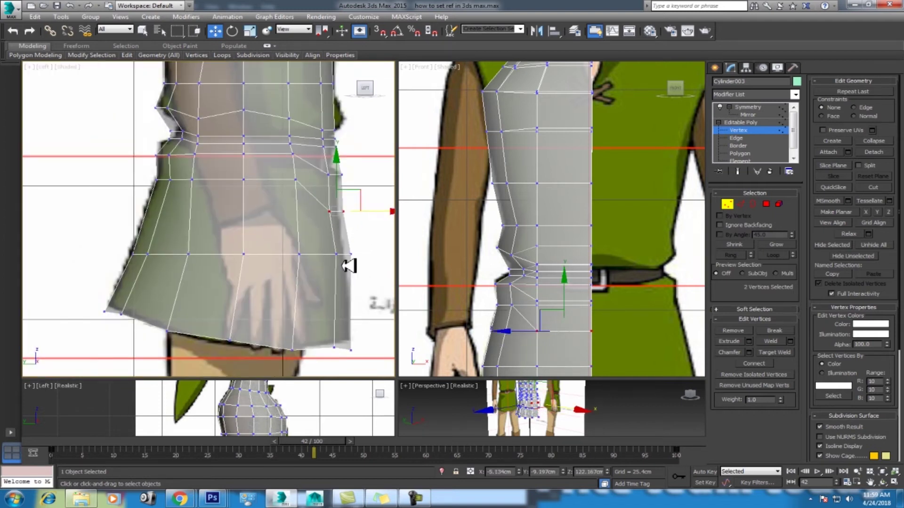
middle_drag(634, 260, 571, 242)
scroll(545, 234, up, 3)
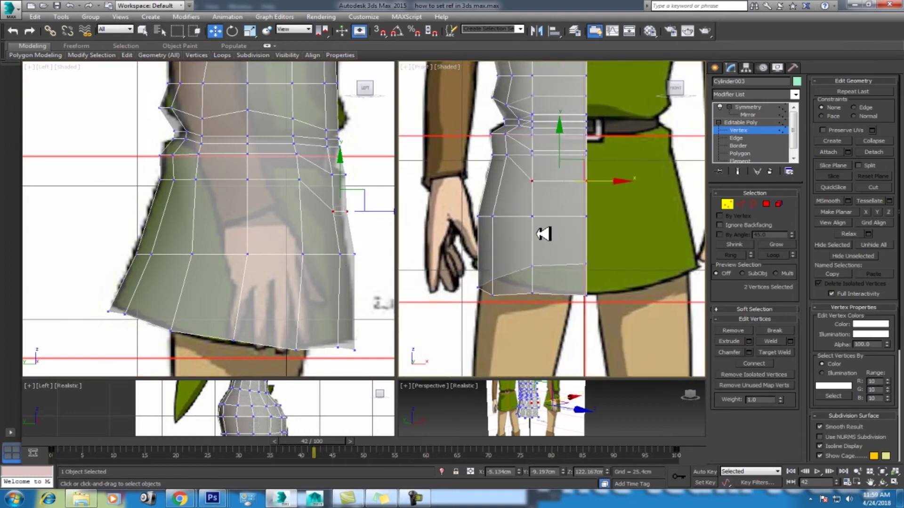
scroll(508, 254, up, 1)
drag(507, 256, 465, 299)
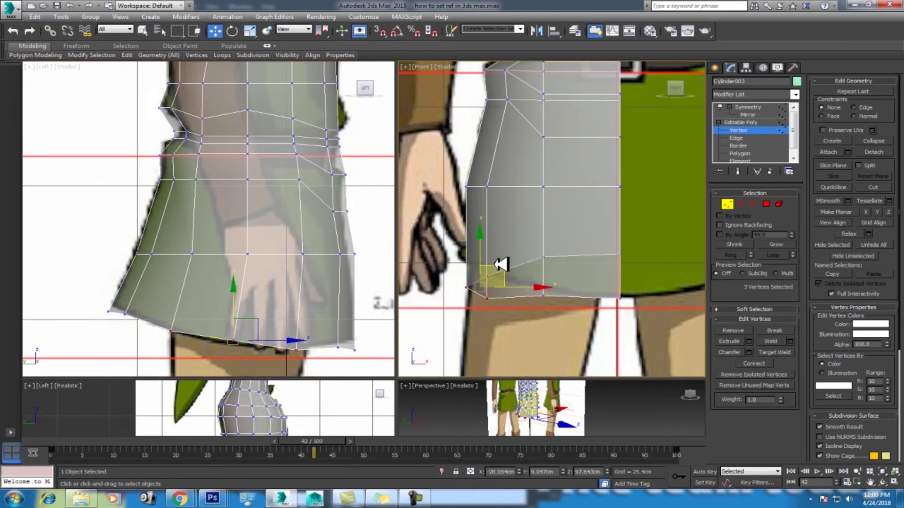
drag(500, 265, 491, 243)
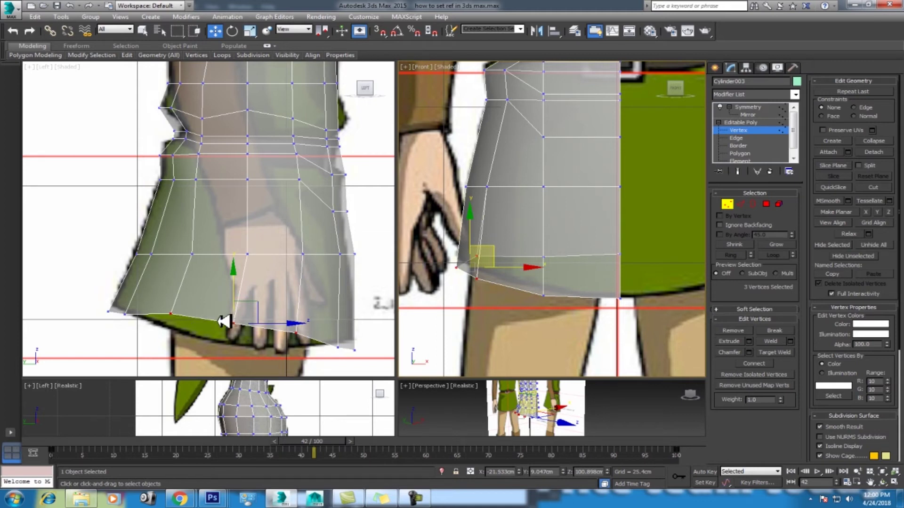
scroll(570, 228, down, 2)
Step: Shift the shoulder and chest vertices to match the reference tunic outline
scroll(556, 234, down, 2)
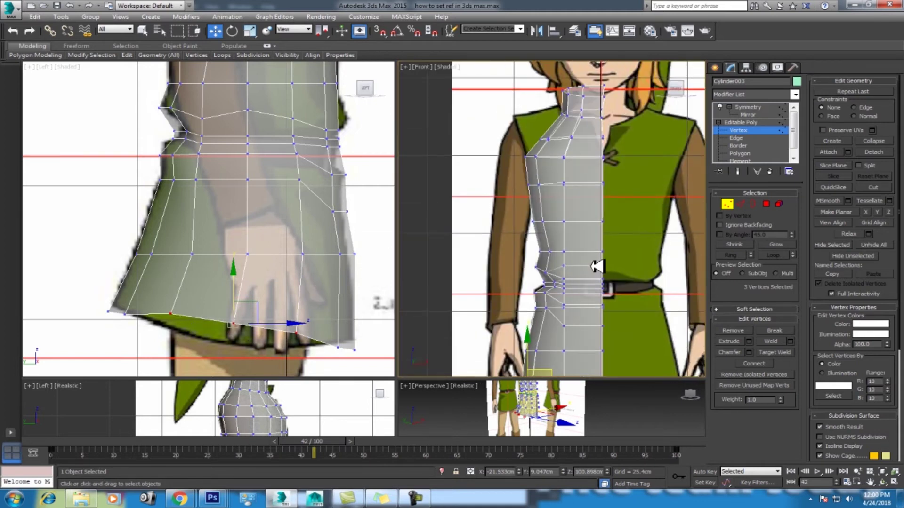
middle_drag(569, 170, 563, 223)
scroll(570, 203, up, 2)
scroll(556, 240, down, 1)
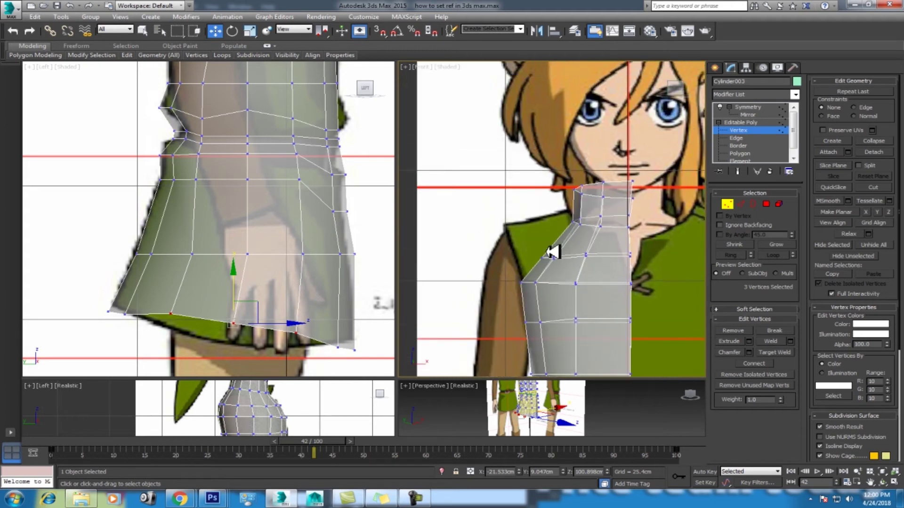
mouse_move(532, 240)
mouse_down()
mouse_move(564, 265)
mouse_move(540, 206)
mouse_up()
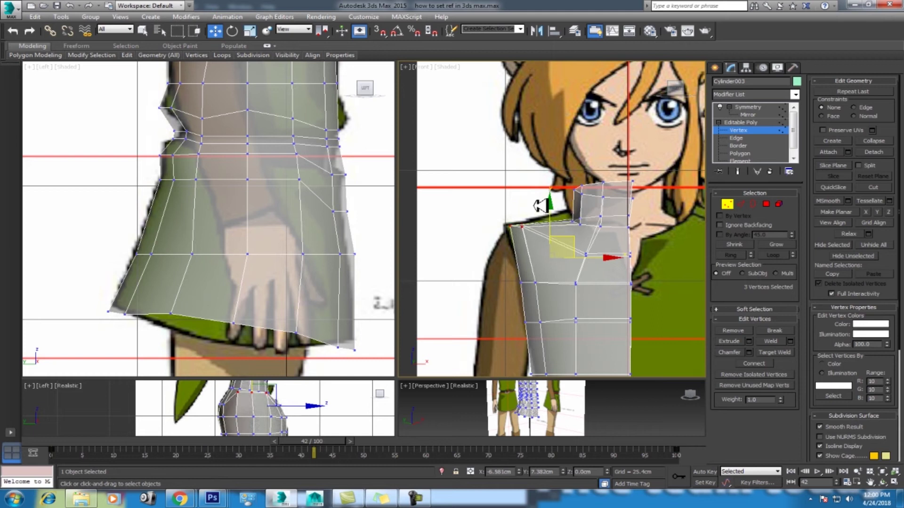
middle_drag(530, 208, 548, 176)
drag(566, 242, 527, 273)
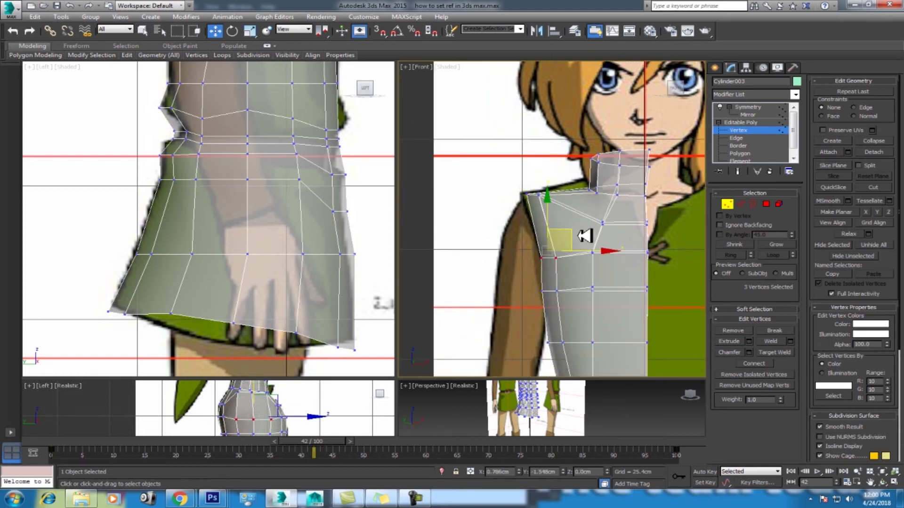
drag(565, 241, 572, 249)
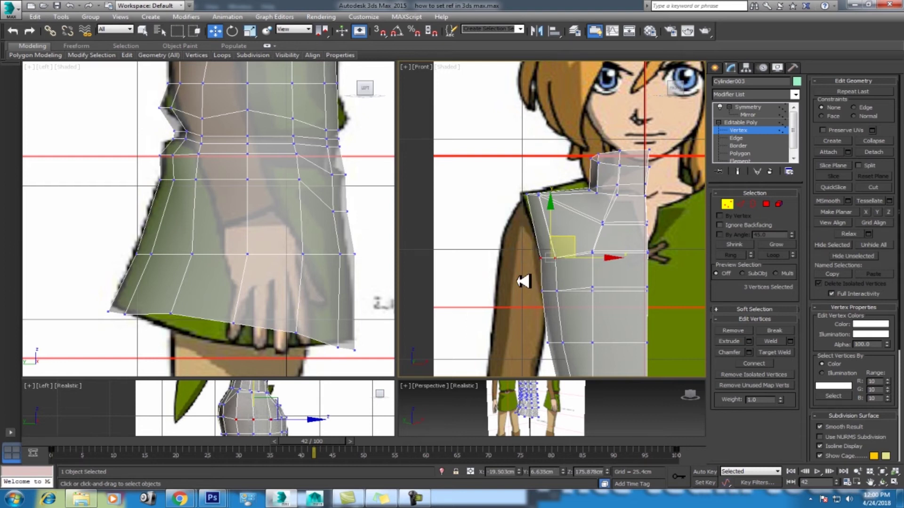
Step: Select the centre-seam vertices and toggle between Scale and Move
scroll(522, 281, down, 2)
scroll(535, 210, down, 2)
scroll(567, 191, up, 1)
scroll(563, 255, up, 1)
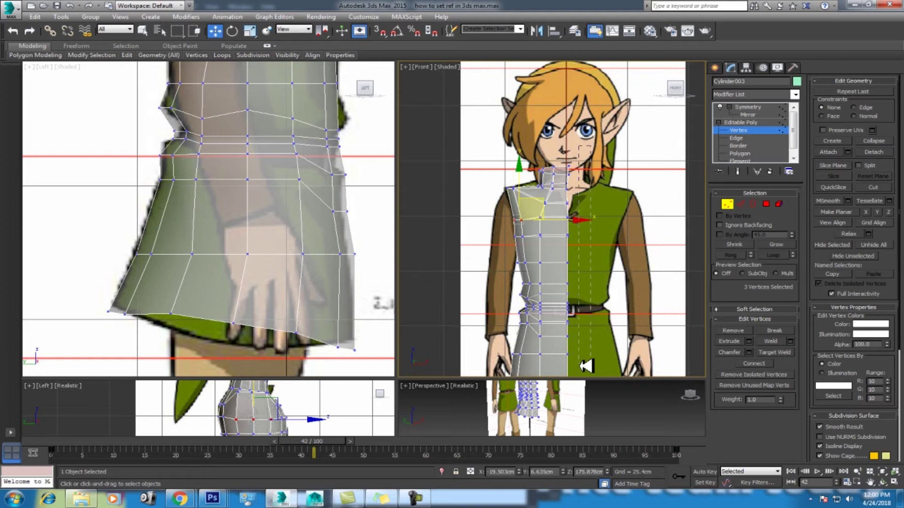
drag(598, 147, 565, 385)
middle_drag(604, 161, 591, 116)
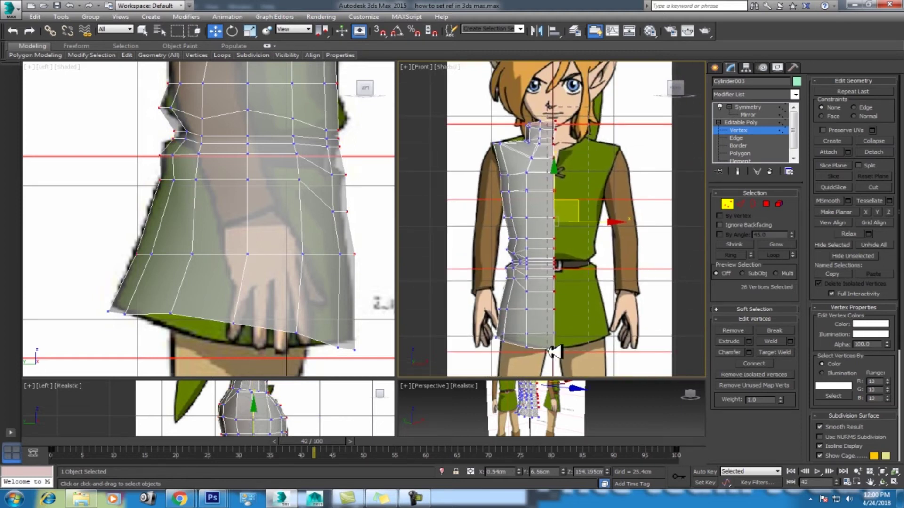
key(r)
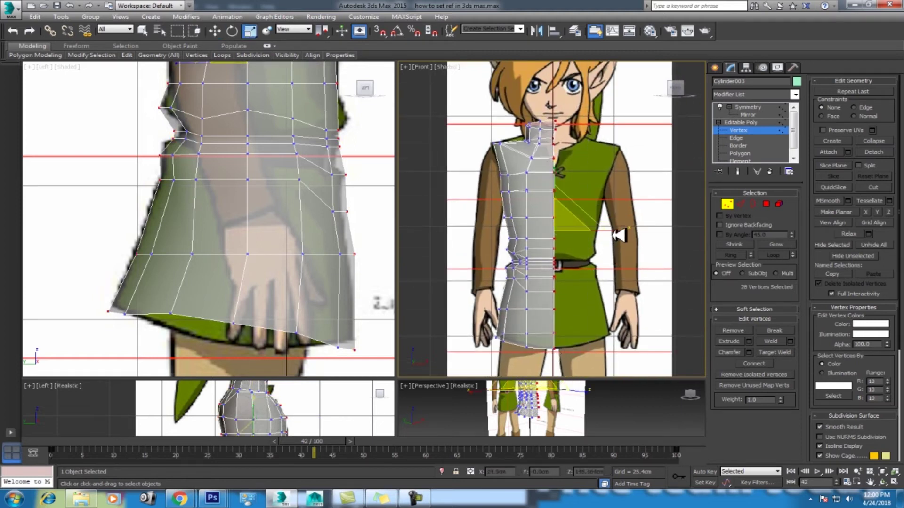
key(w)
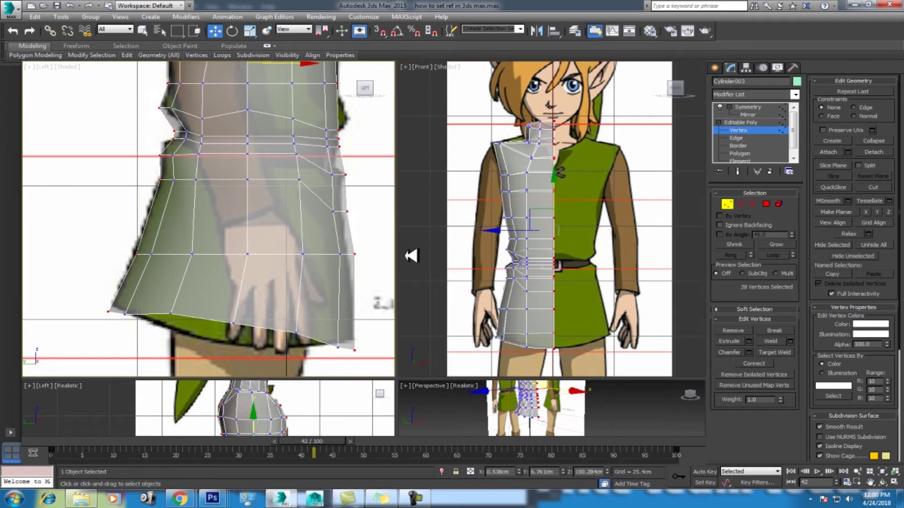
scroll(276, 189, down, 2)
scroll(293, 247, down, 3)
scroll(309, 221, down, 2)
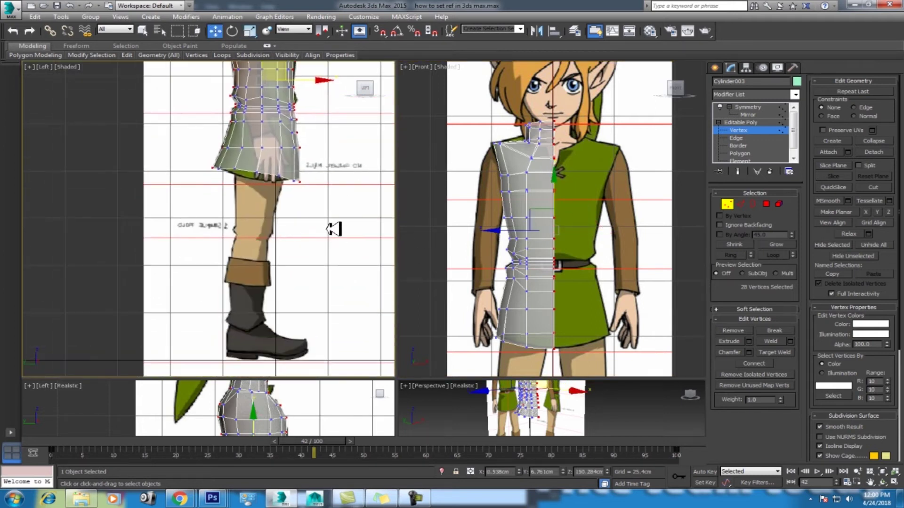
Step: Unhide All to bring back the hidden arm and leg cylinders
mouse_move(569, 294)
middle_down()
mouse_move(570, 238)
mouse_move(550, 221)
mouse_move(545, 178)
mouse_move(508, 179)
middle_up()
right_click(540, 219)
click(578, 177)
Step: Resize the viewport layout and pan the Perspective view to frame the model
middle_drag(287, 140, 284, 154)
drag(311, 441, 52, 441)
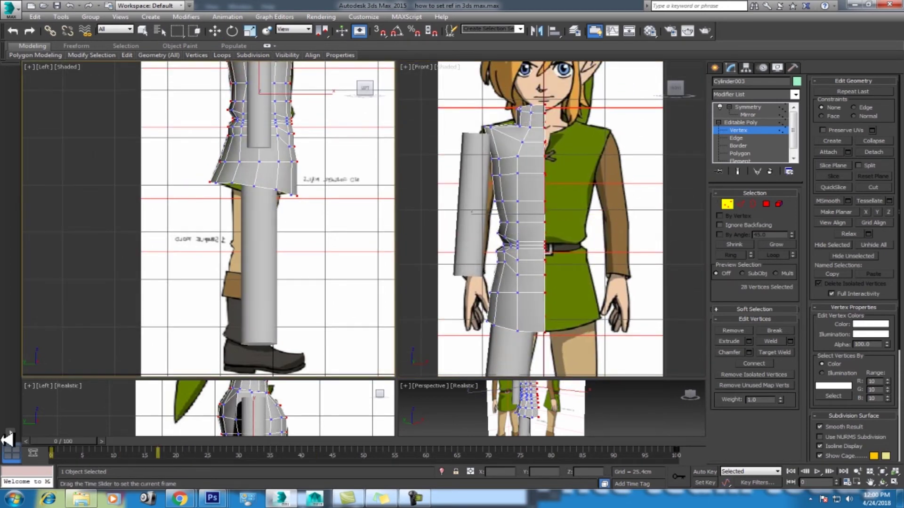
scroll(531, 172, down, 1)
scroll(531, 172, down, 1)
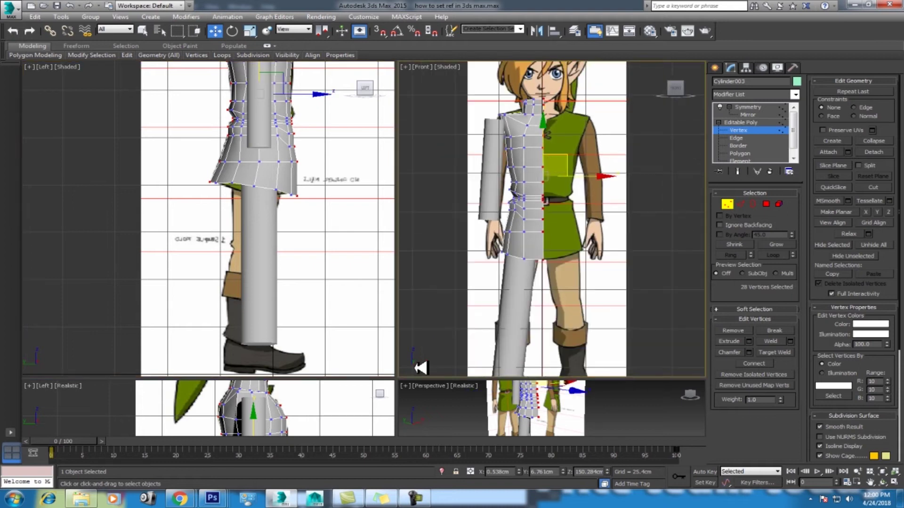
drag(405, 376, 407, 163)
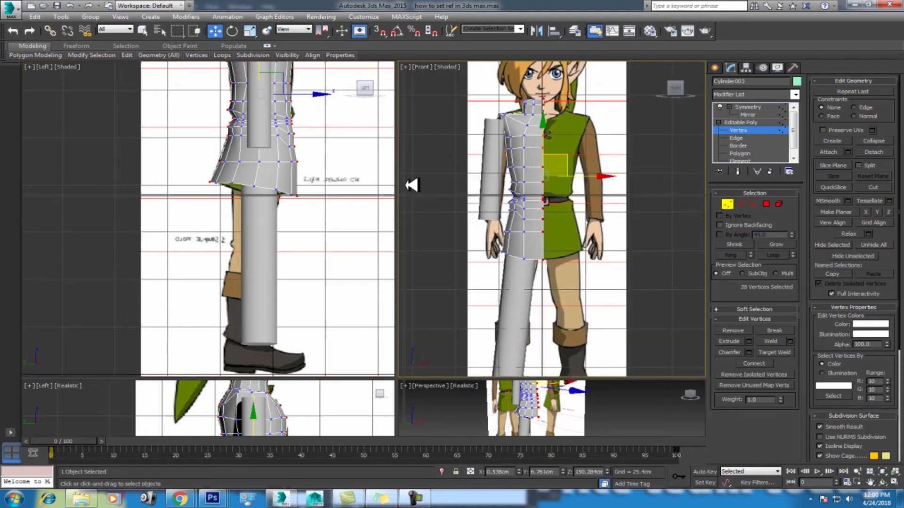
middle_drag(533, 282, 555, 253)
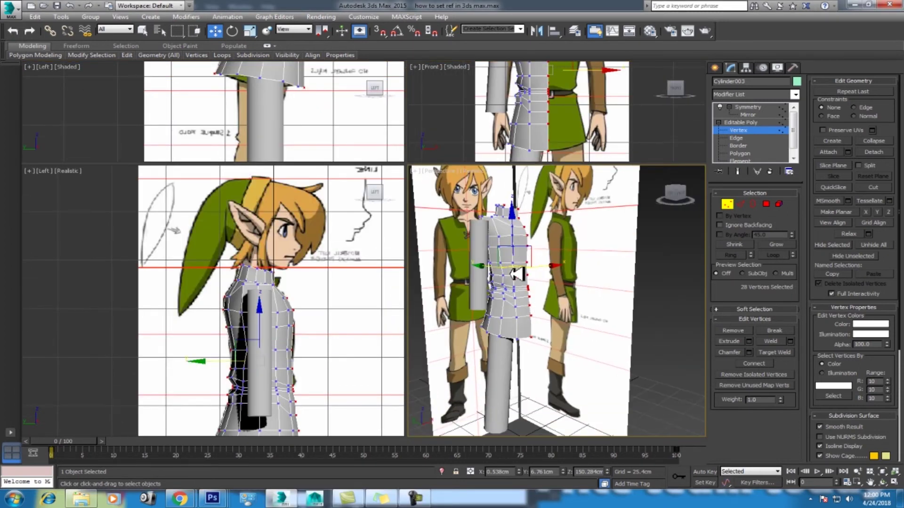
drag(418, 165, 415, 309)
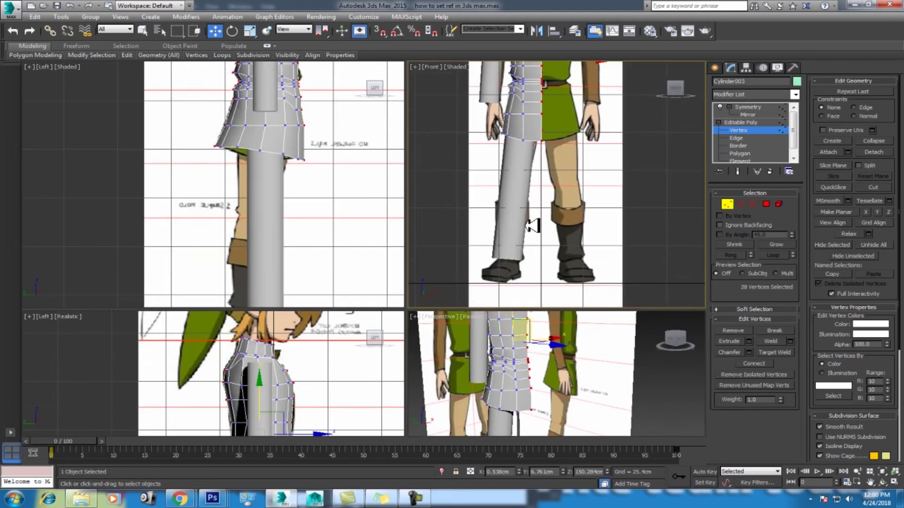
Step: Select Cylinder001 and maximize the Left view, centred on the reference leg
right_click(510, 177)
click(532, 189)
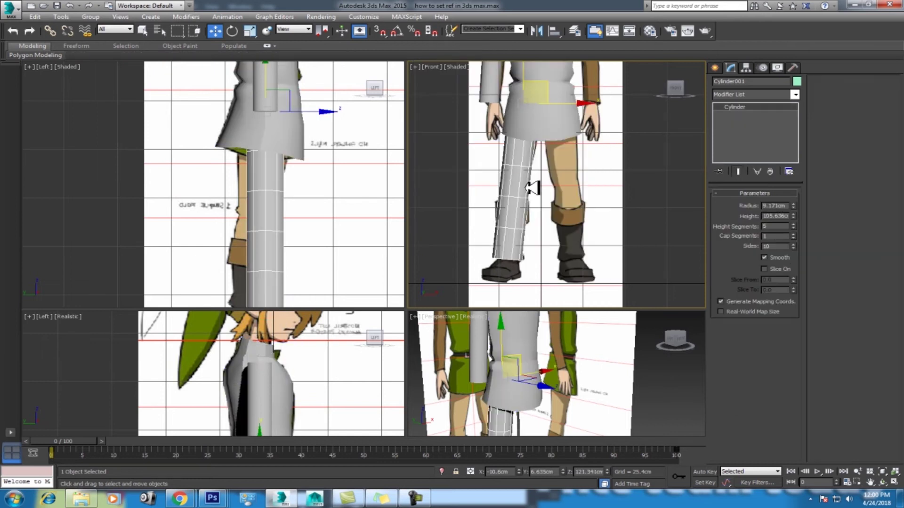
middle_drag(285, 296, 303, 261)
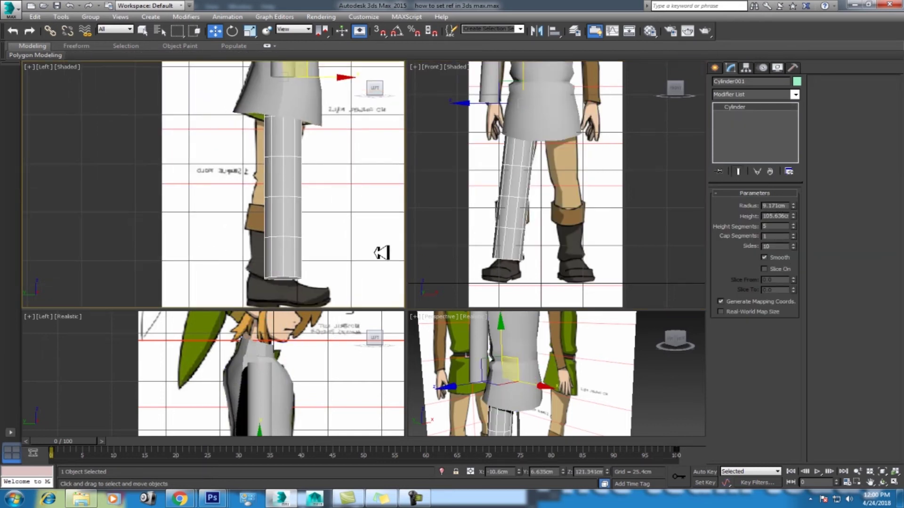
drag(220, 444, 494, 444)
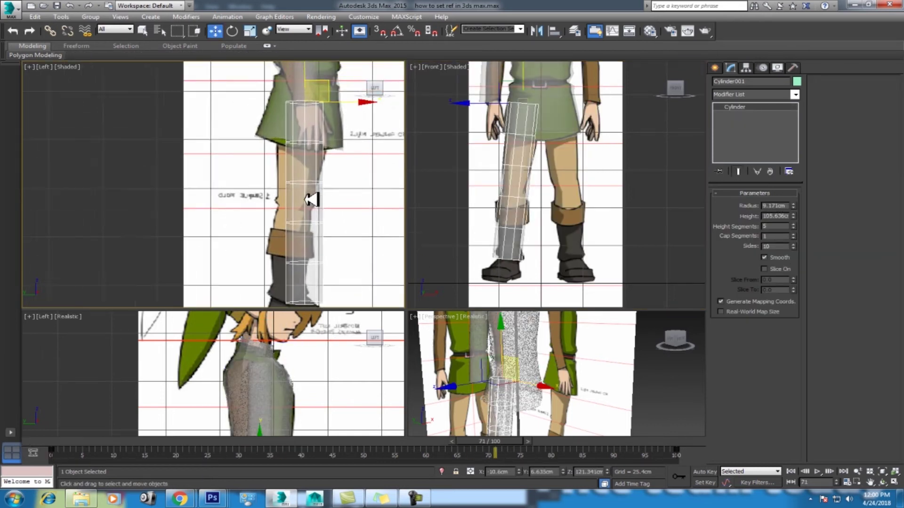
key(alt+w)
middle_drag(500, 113, 494, 112)
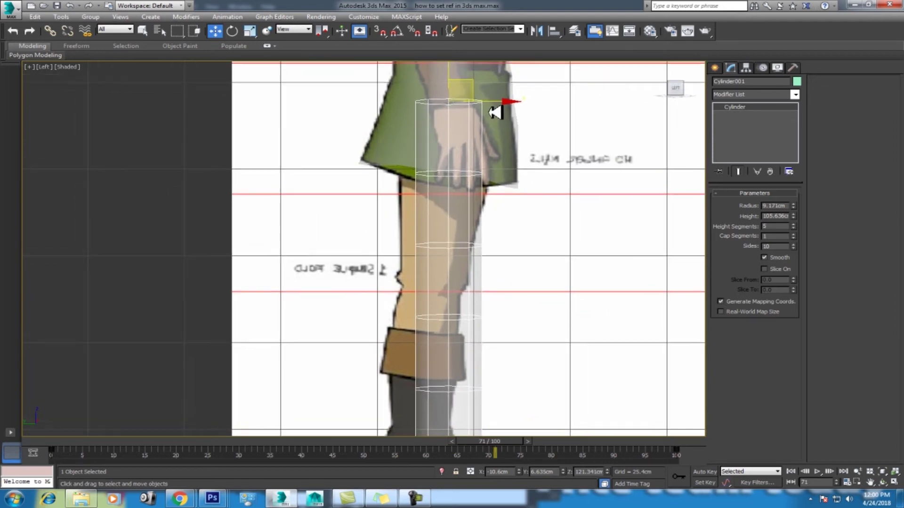
Step: Tilt the leg cylinder to follow the reference leg and convert it to Editable Poly
key(e)
drag(502, 76, 501, 77)
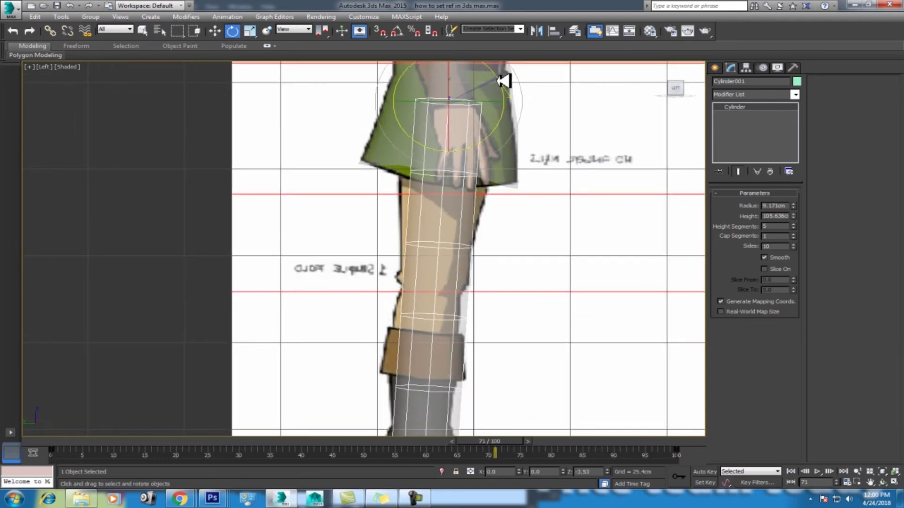
middle_drag(478, 177, 454, 140)
mouse_move(465, 174)
middle_down()
mouse_move(472, 196)
mouse_move(485, 165)
middle_up()
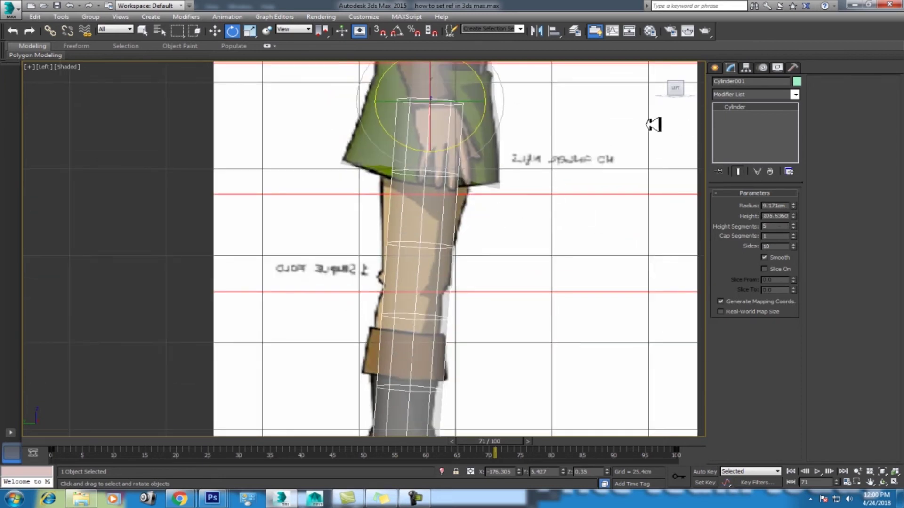
right_click(488, 165)
click(628, 271)
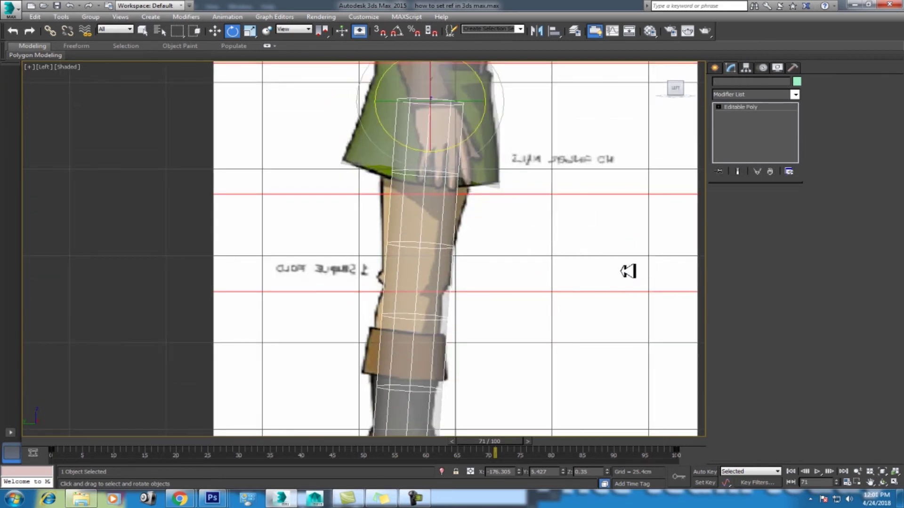
Step: Widen a middle vertex ring and the top hip ring to fit the thigh
key(1)
middle_drag(488, 176, 491, 189)
drag(506, 170, 343, 195)
key(r)
drag(448, 186, 449, 170)
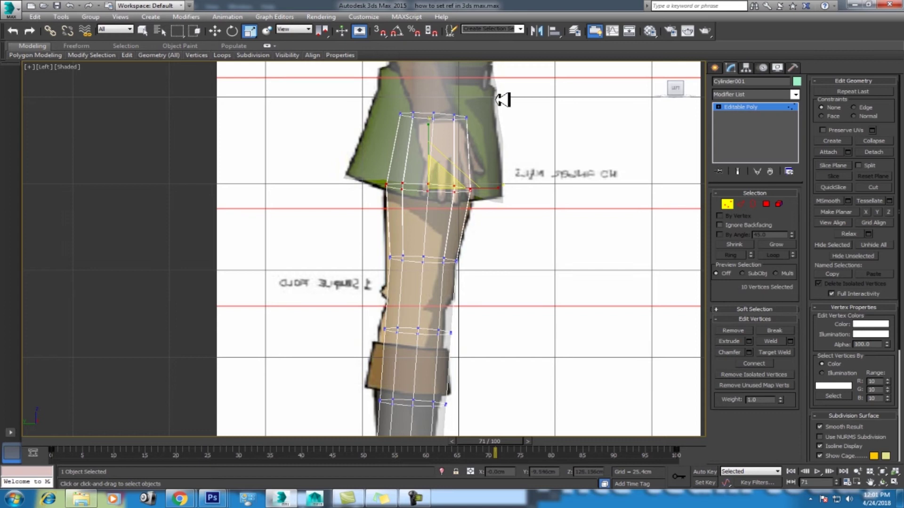
drag(504, 94, 391, 131)
drag(447, 111, 452, 97)
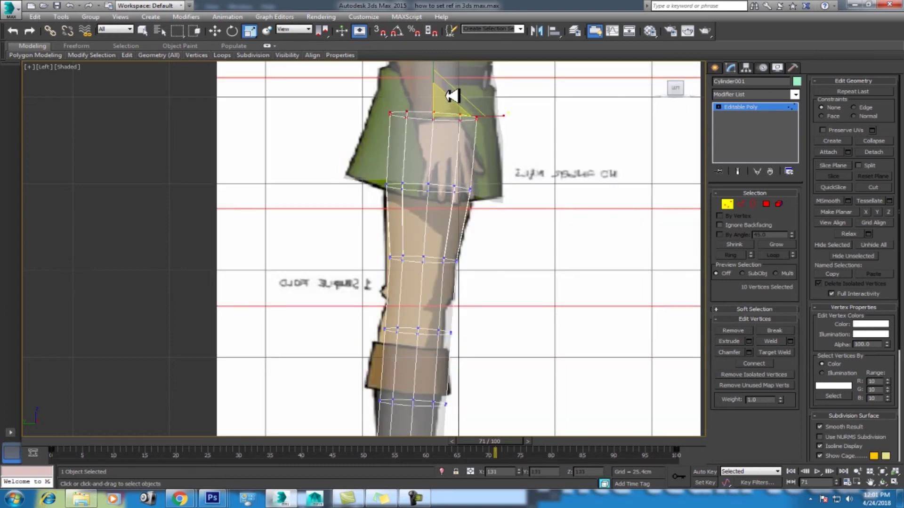
Step: Widen the knee vertex ring slightly and nudge it to follow the reference
middle_drag(469, 253, 479, 187)
drag(475, 187, 393, 200)
scroll(418, 203, up, 2)
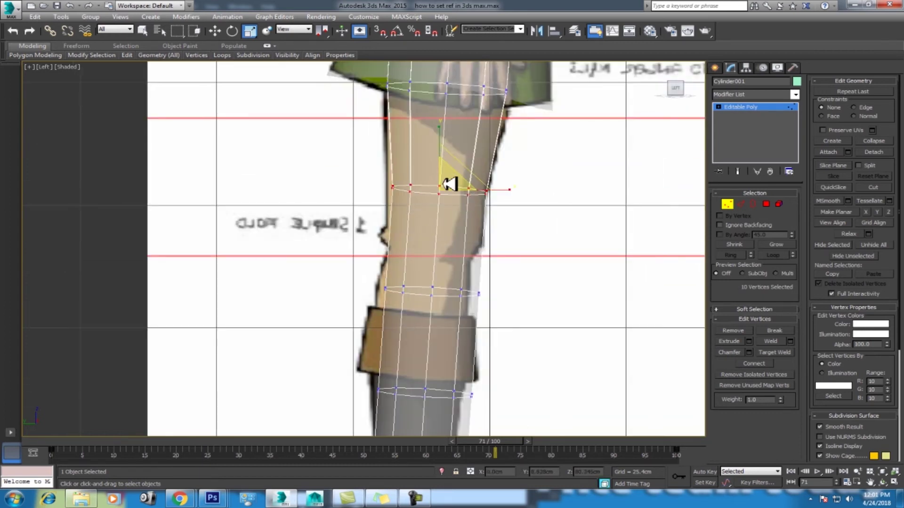
drag(450, 177, 453, 175)
key(w)
drag(510, 193, 500, 190)
middle_drag(447, 239, 450, 189)
drag(527, 210, 426, 246)
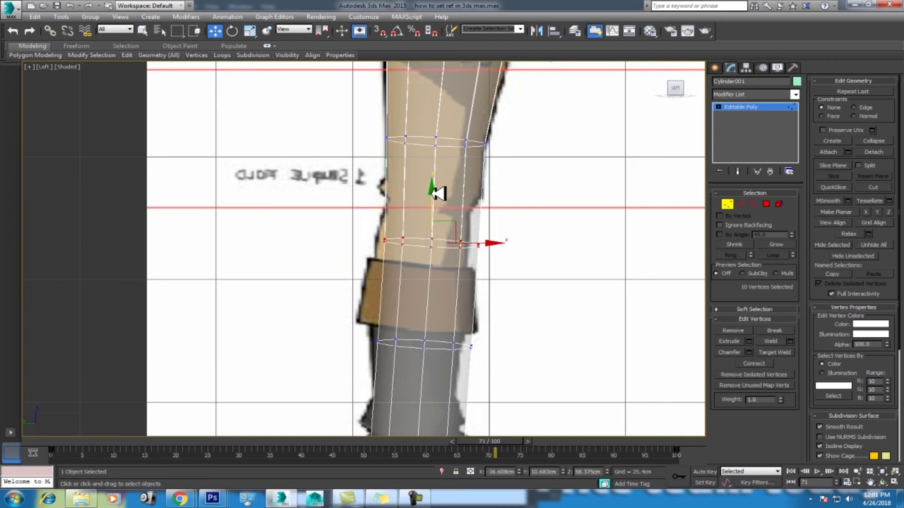
Step: Insert a new edge loop at the knee with Swift Loop and widen it
click(739, 205)
click(214, 78)
click(452, 198)
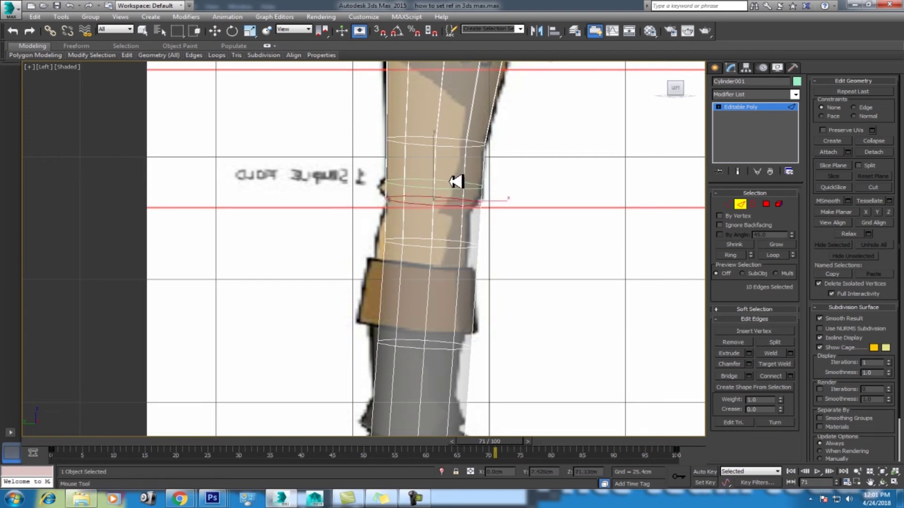
key(w)
key(r)
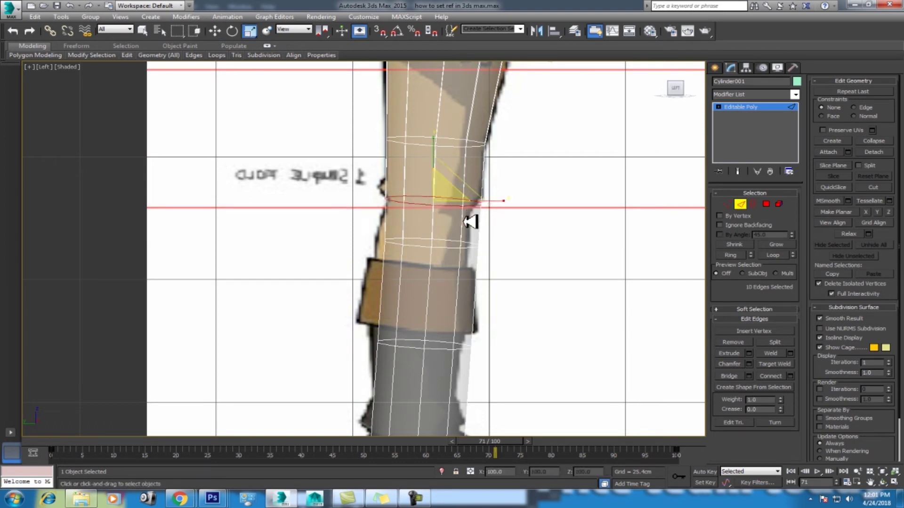
drag(453, 198, 449, 194)
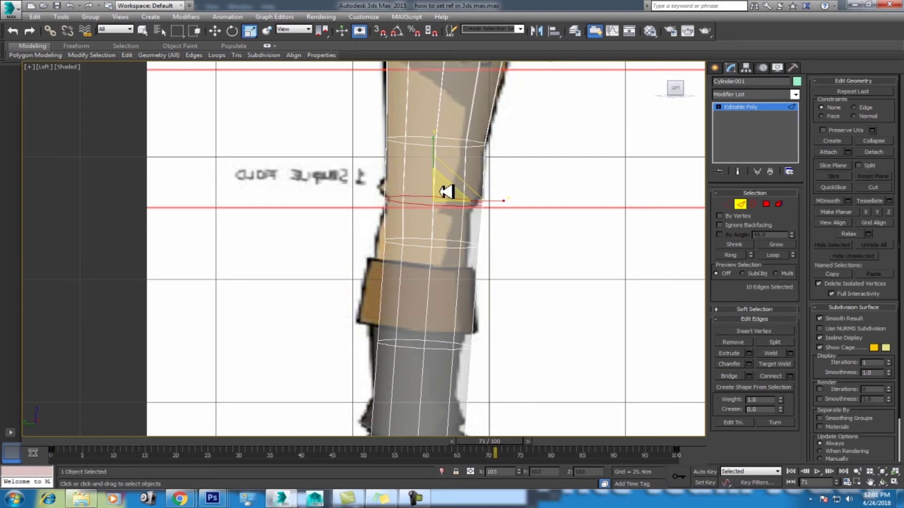
Step: Select the edge loops below and above the knee, shifting one to follow the leg outline
key(w)
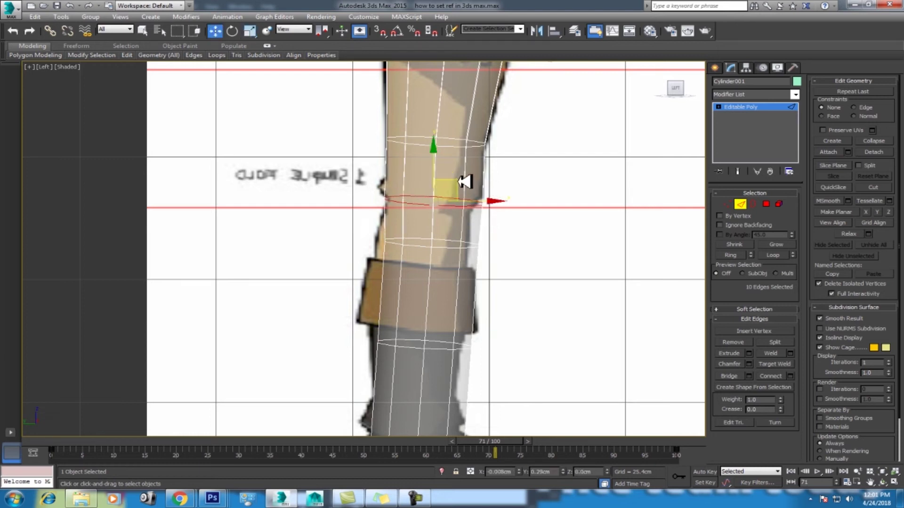
click(449, 250)
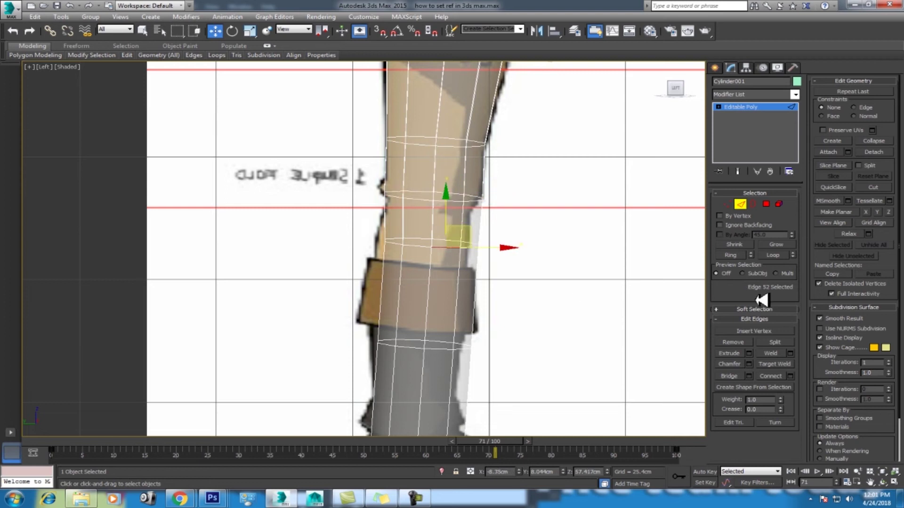
click(772, 255)
drag(461, 226, 442, 227)
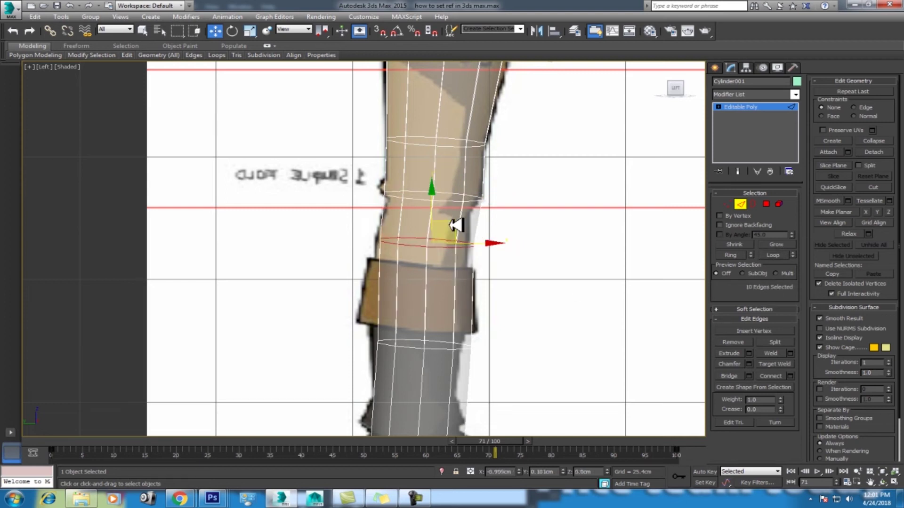
middle_drag(442, 226, 454, 190)
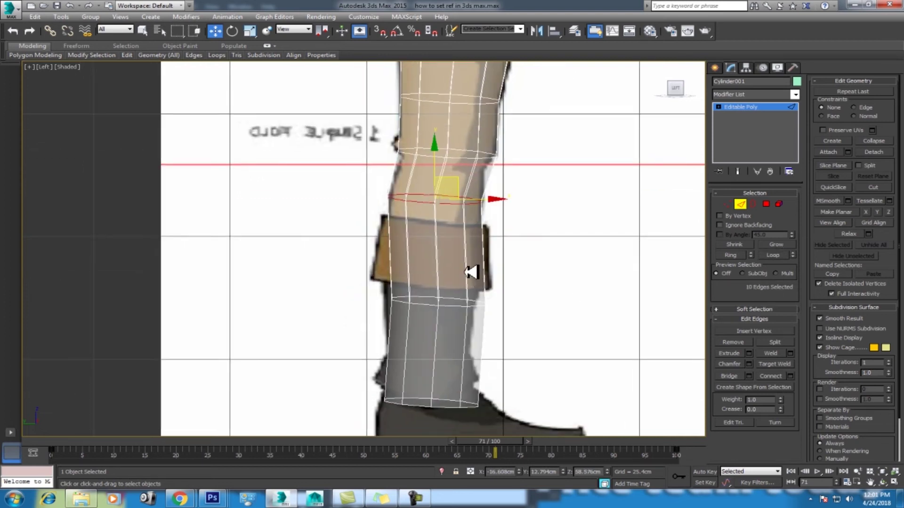
click(470, 161)
click(782, 254)
Step: Chamfer the knee edge loop into two close loops
right_click(483, 158)
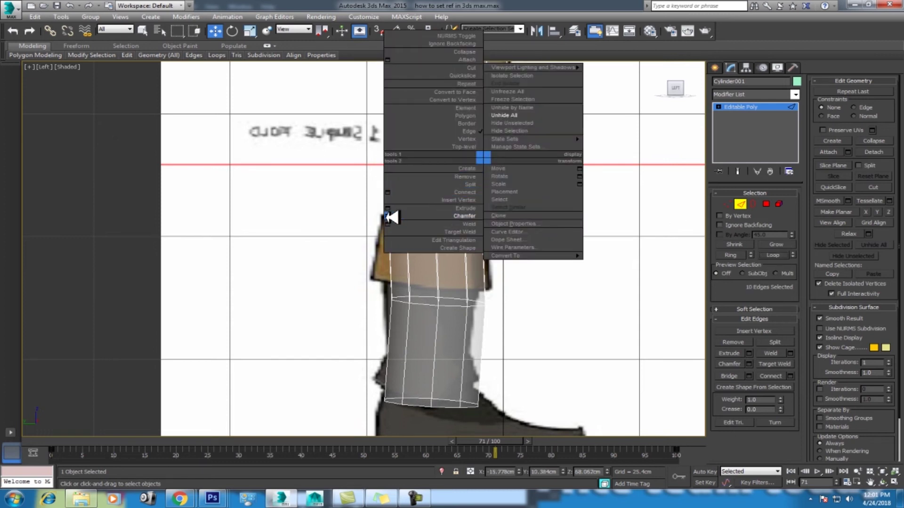
click(388, 216)
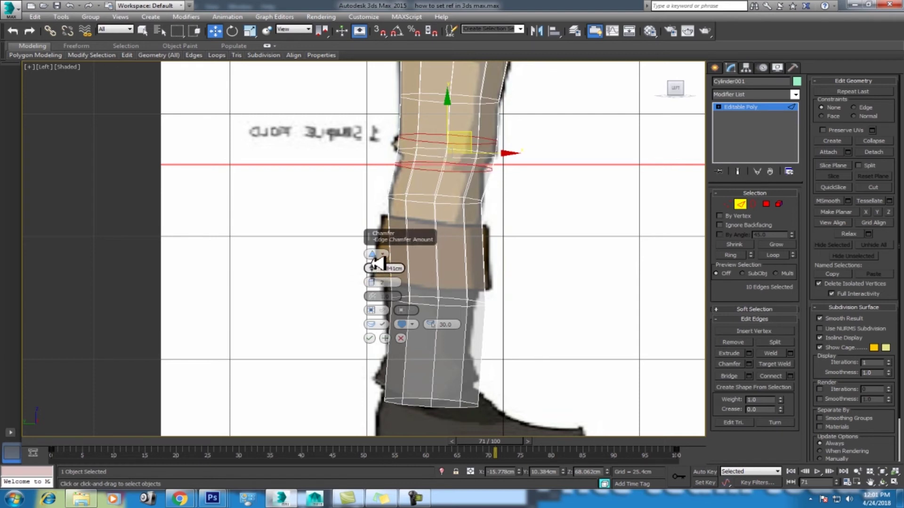
click(369, 337)
scroll(464, 181, up, 2)
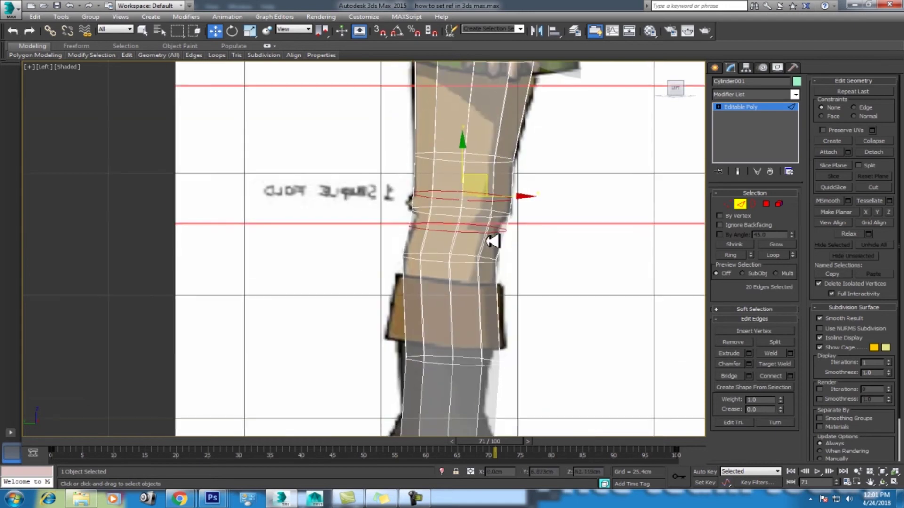
Step: Nudge the knee vertices on the left and right sides to match the reference leg
key(1)
scroll(441, 210, up, 2)
mouse_move(398, 208)
mouse_down()
mouse_move(447, 225)
mouse_move(446, 202)
mouse_up()
middle_drag(495, 210, 473, 215)
mouse_move(552, 219)
mouse_down()
mouse_move(517, 249)
mouse_move(553, 231)
mouse_move(535, 228)
mouse_up()
middle_drag(493, 307, 482, 206)
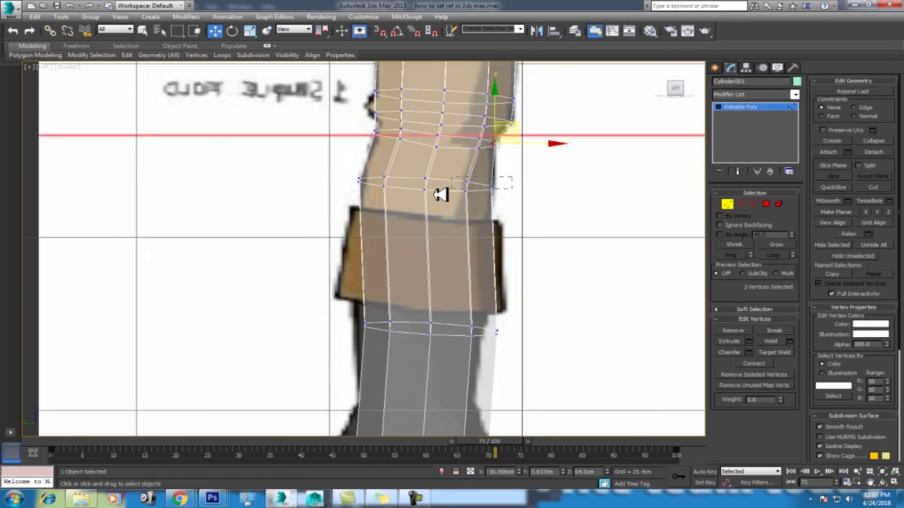
Step: Raise the boot-top vertex row up to the cuff's top edge
drag(441, 194, 358, 195)
scroll(372, 195, down, 2)
drag(344, 310, 344, 311)
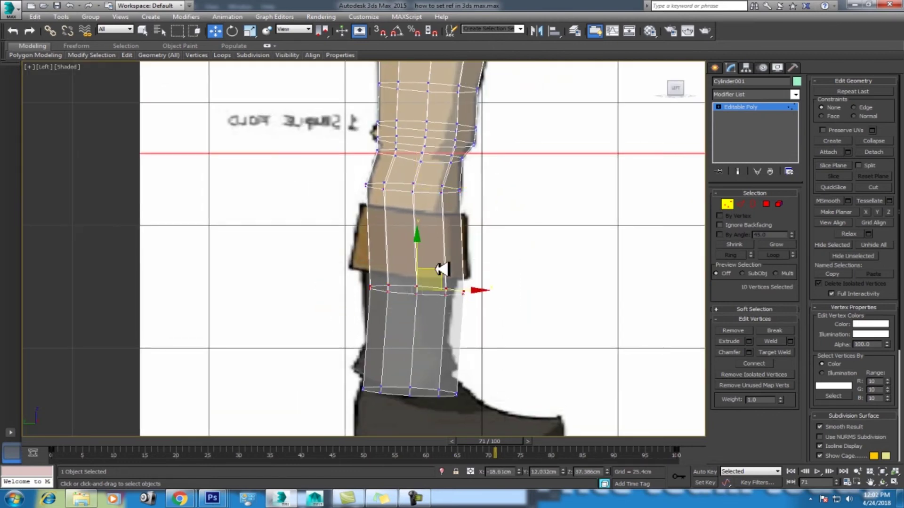
mouse_move(449, 261)
mouse_down()
mouse_move(444, 196)
mouse_move(424, 204)
mouse_up()
key(r)
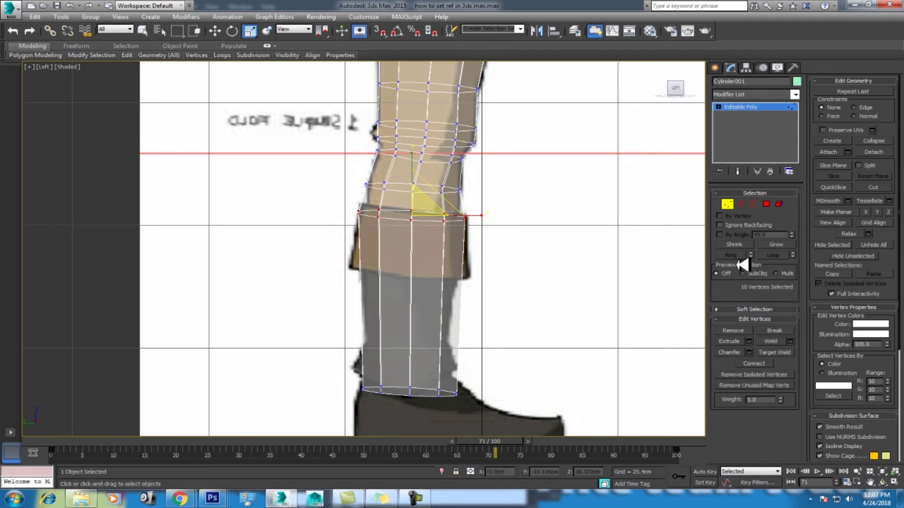
Step: Raise and slightly widen the edge loop at the cuff bottom
click(742, 204)
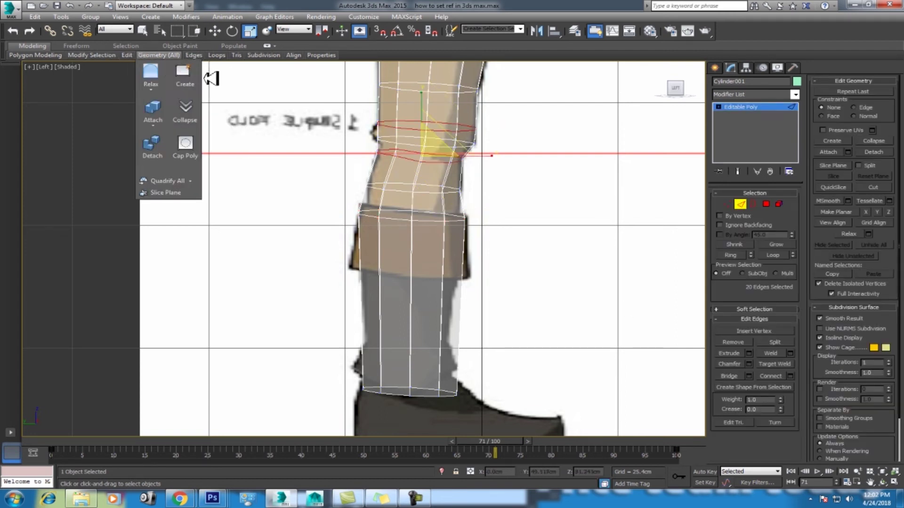
double_click(418, 270)
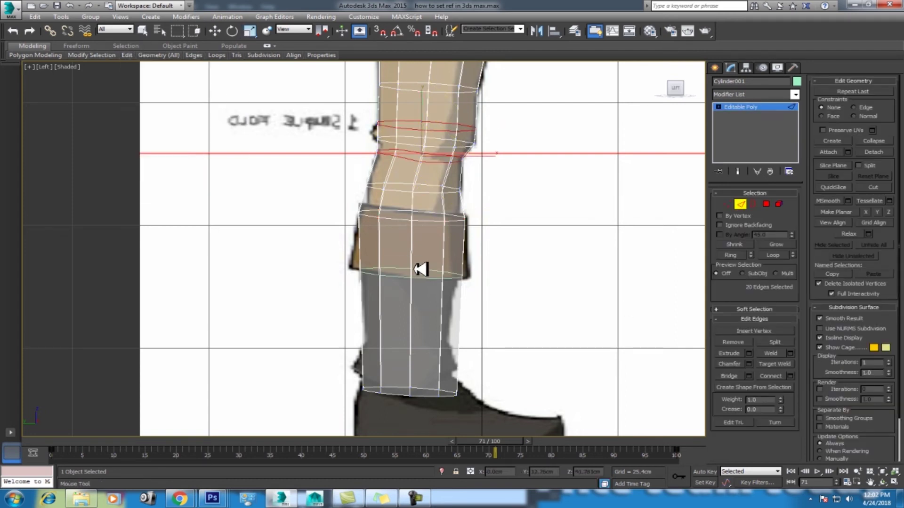
key(w)
drag(419, 265, 419, 253)
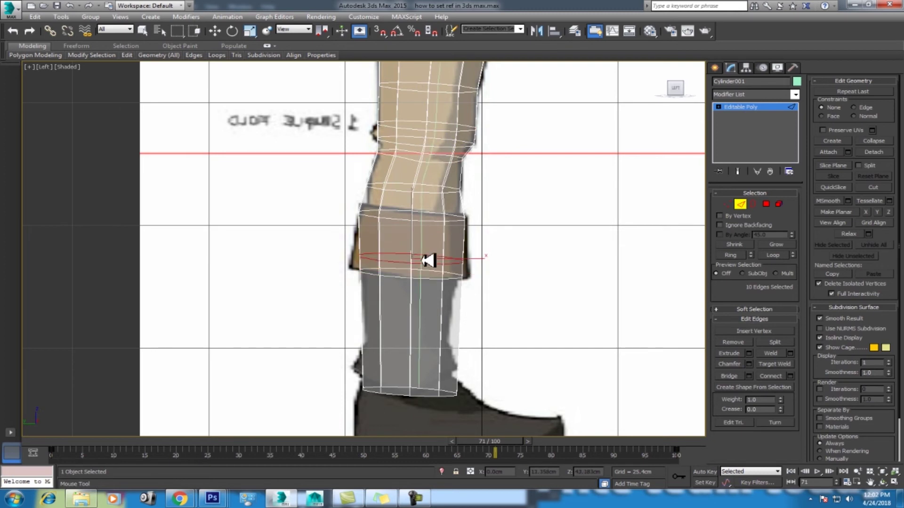
key(r)
drag(423, 248, 433, 250)
key(w)
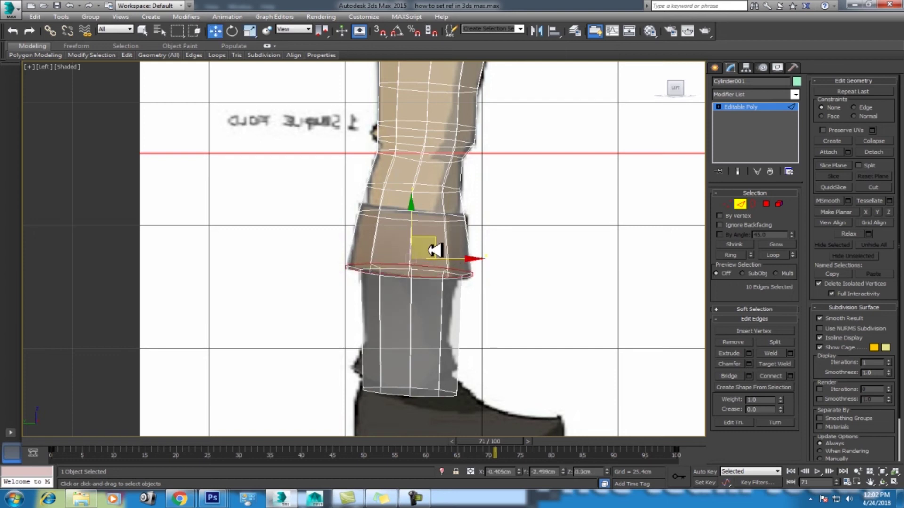
Step: Insert a new edge loop near the top of the boot cuff with Swift Loop
scroll(434, 228, up, 1)
scroll(430, 242, up, 2)
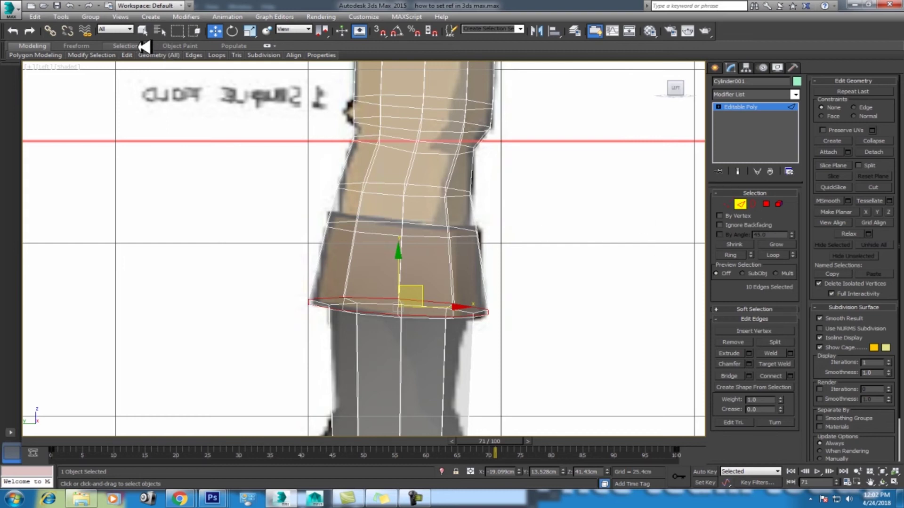
click(214, 78)
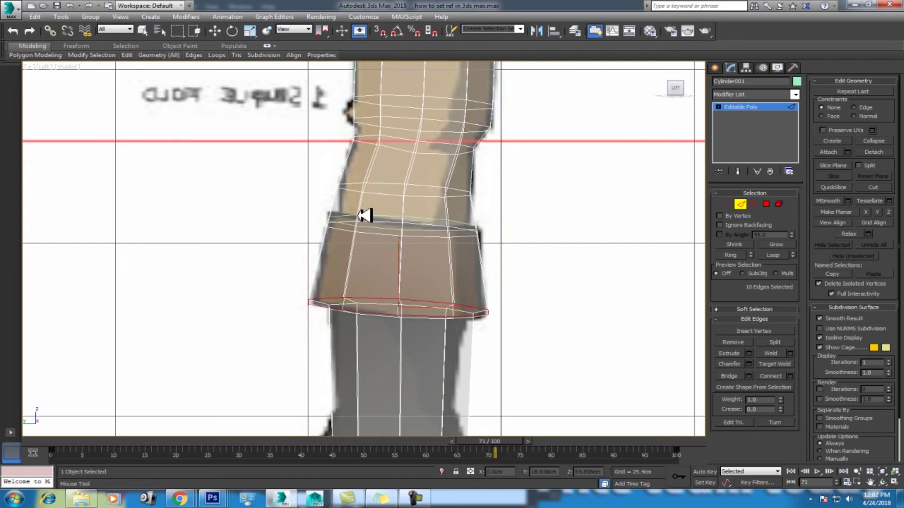
click(366, 216)
right_click(415, 215)
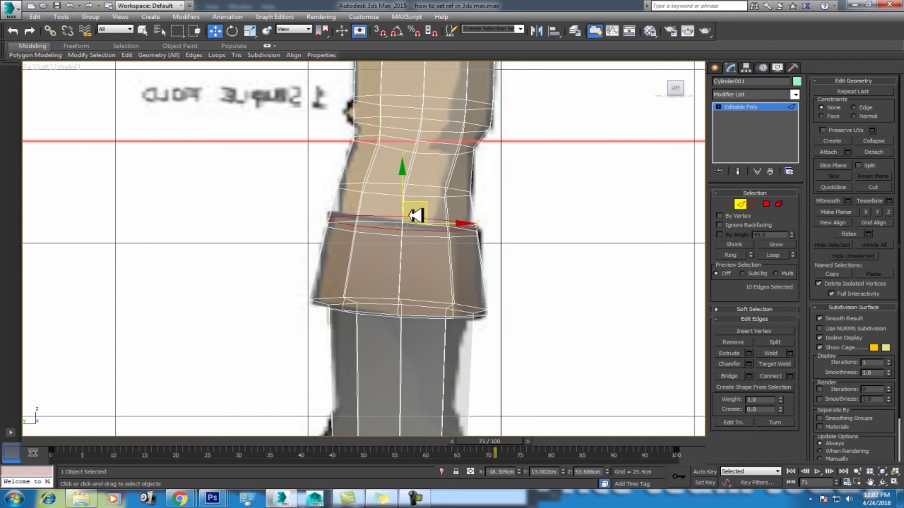
key(r)
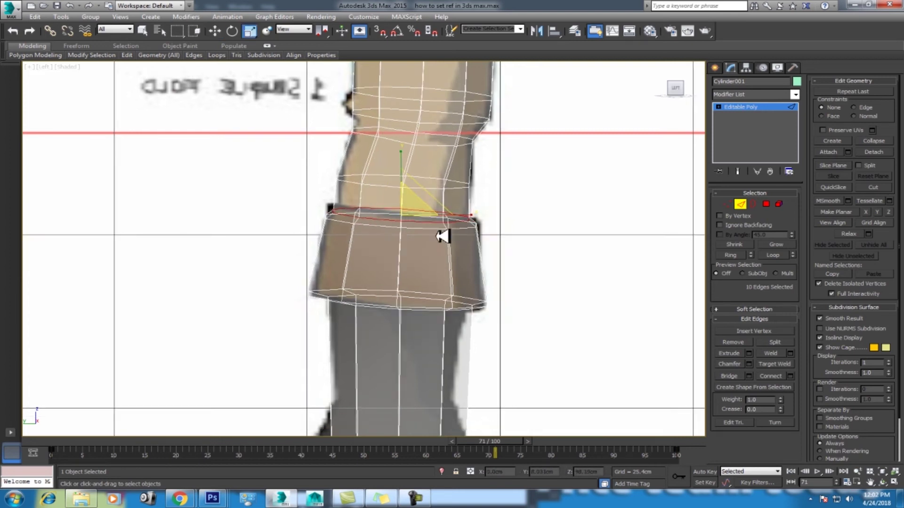
scroll(434, 218, down, 3)
Step: Select the boot-top vertex ring and return to the four-viewport layout
click(743, 206)
key(1)
drag(575, 263, 317, 323)
middle_drag(433, 266, 438, 237)
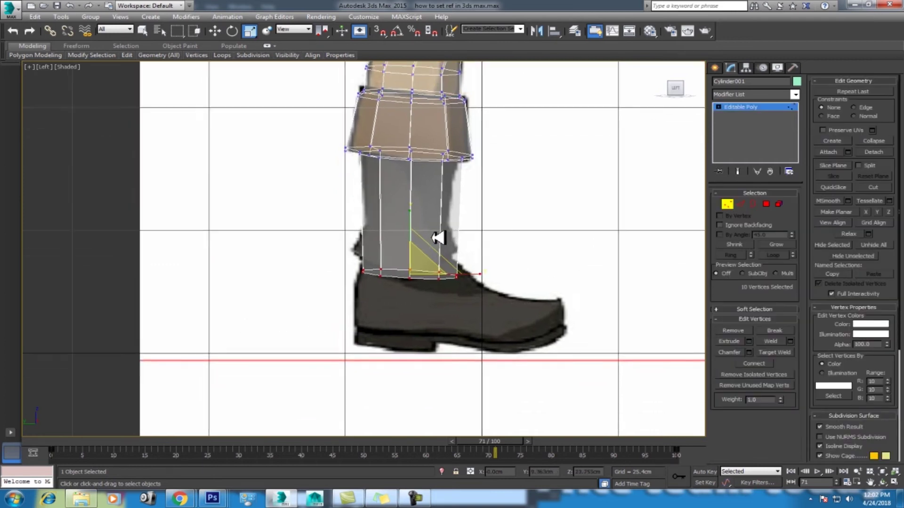
key(alt+w)
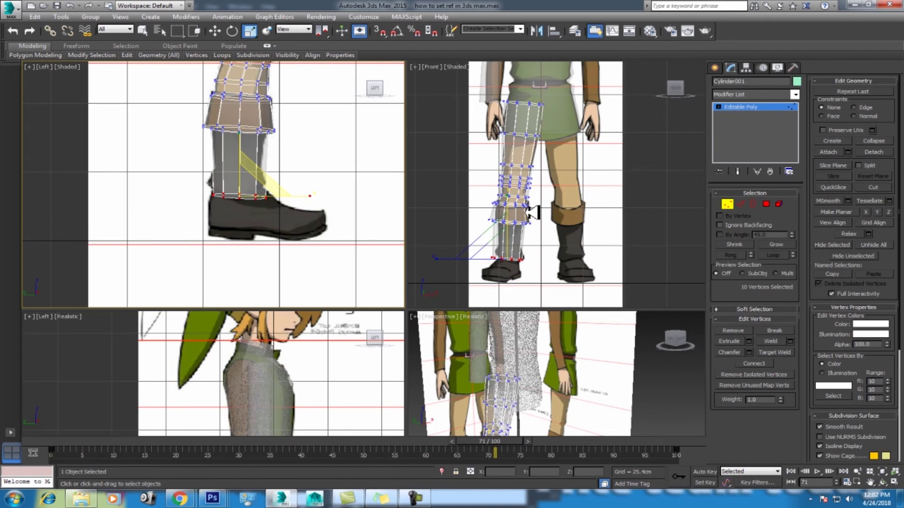
Step: Maximize the front view, enable Loop selection and select the leg's loop at the tunic hem
scroll(531, 213, up, 3)
scroll(530, 213, down, 2)
scroll(540, 215, down, 1)
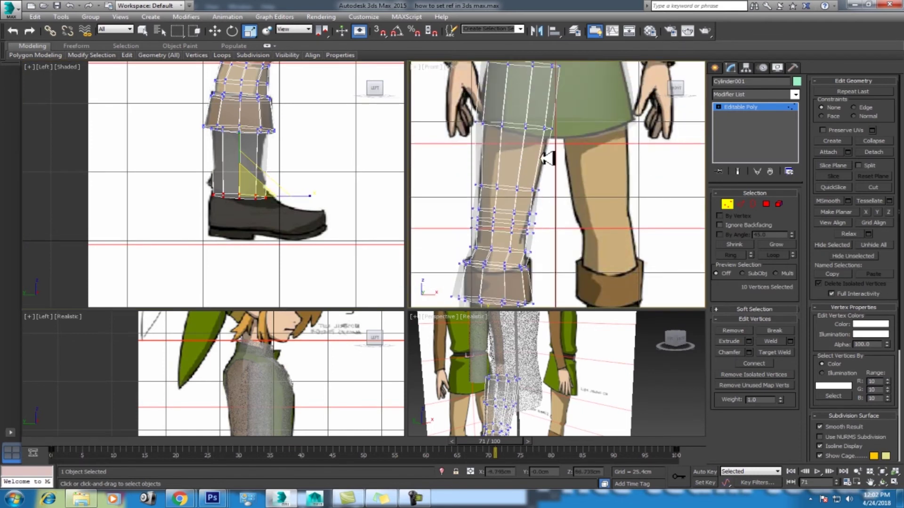
scroll(542, 203, up, 3)
key(alt+w)
middle_drag(420, 222, 494, 208)
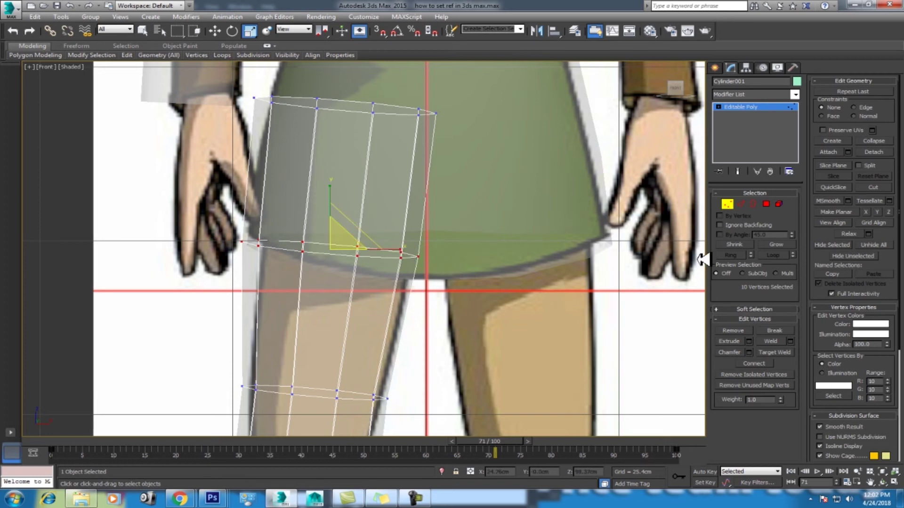
click(740, 204)
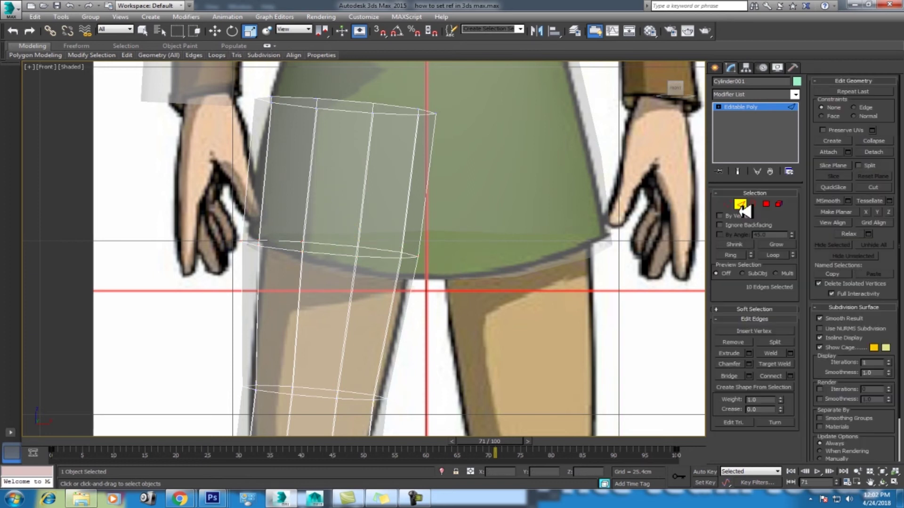
click(36, 55)
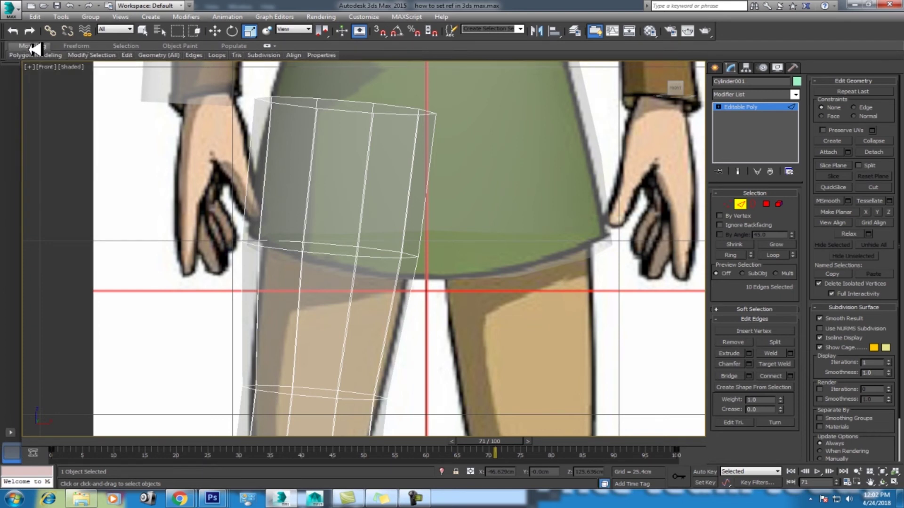
mouse_move(91, 55)
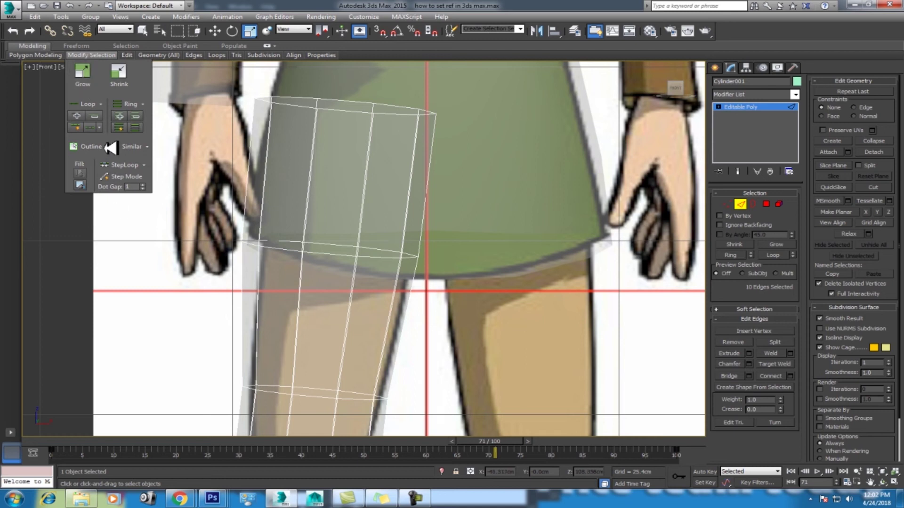
click(77, 126)
click(337, 253)
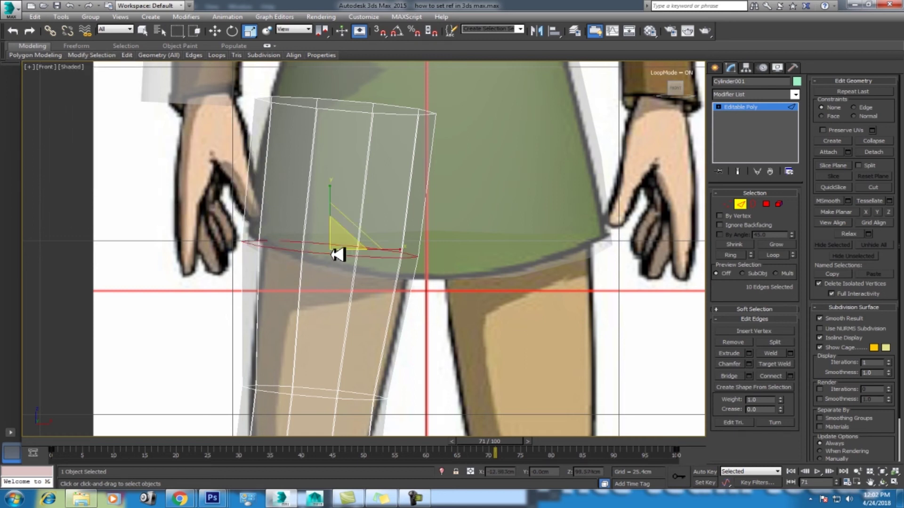
Step: Narrow the thigh loop to 95% width and shift it right to match the reference
drag(405, 249, 398, 247)
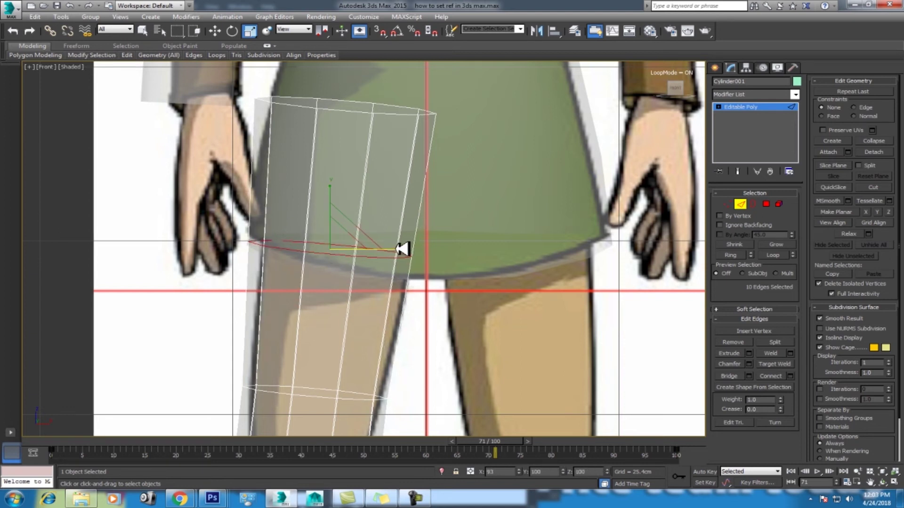
middle_drag(397, 247, 379, 169)
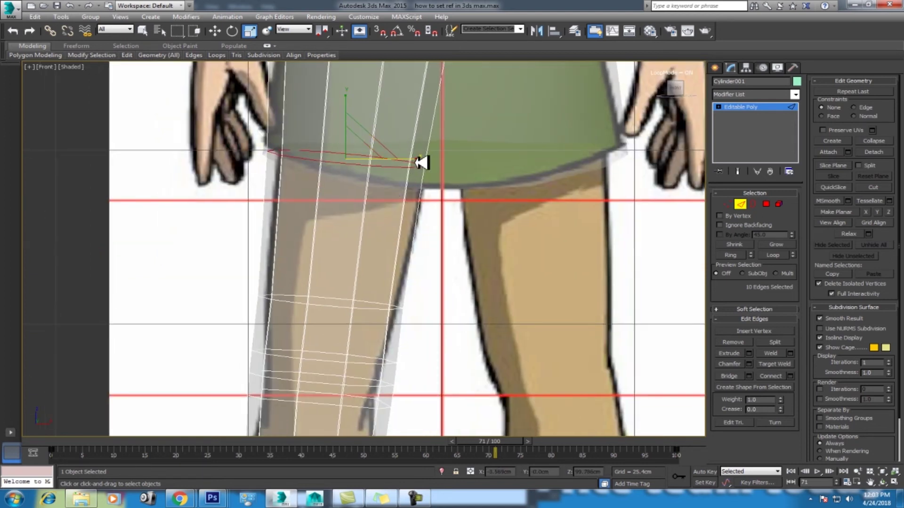
drag(419, 159, 419, 160)
key(w)
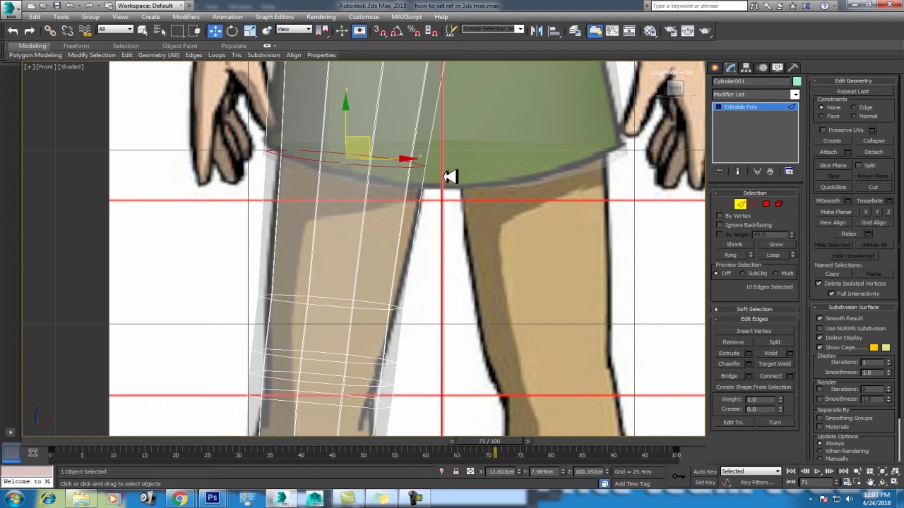
drag(409, 160, 422, 159)
middle_drag(409, 232, 390, 277)
Step: Narrow the knee loop to 88% and the next loop down to about 87%
click(344, 307)
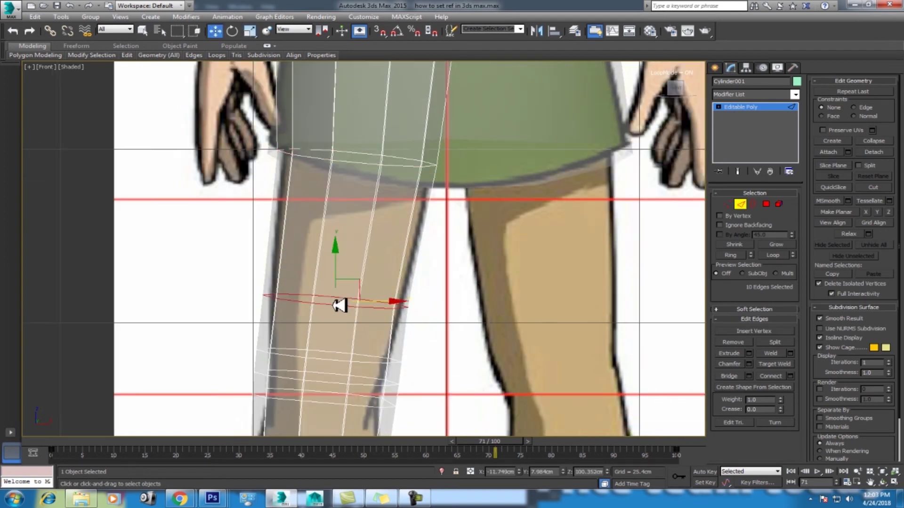
key(r)
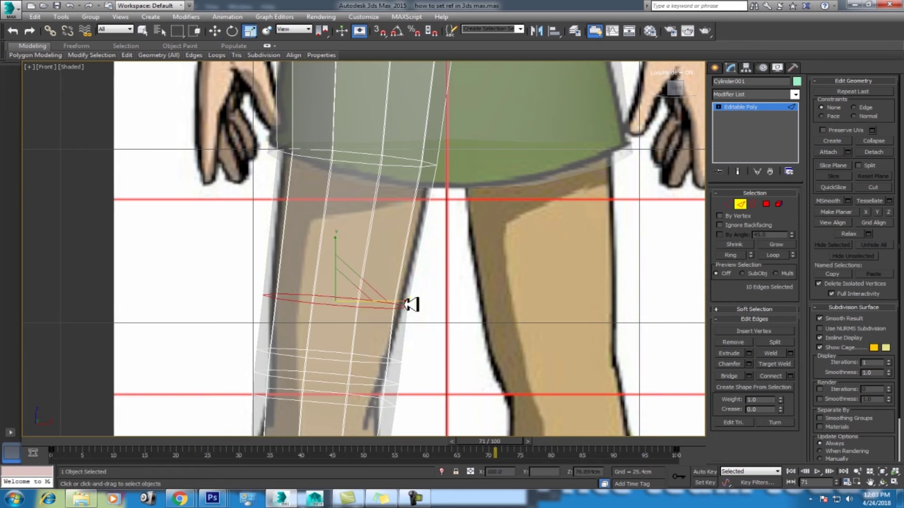
drag(406, 304, 401, 305)
middle_drag(406, 304, 370, 288)
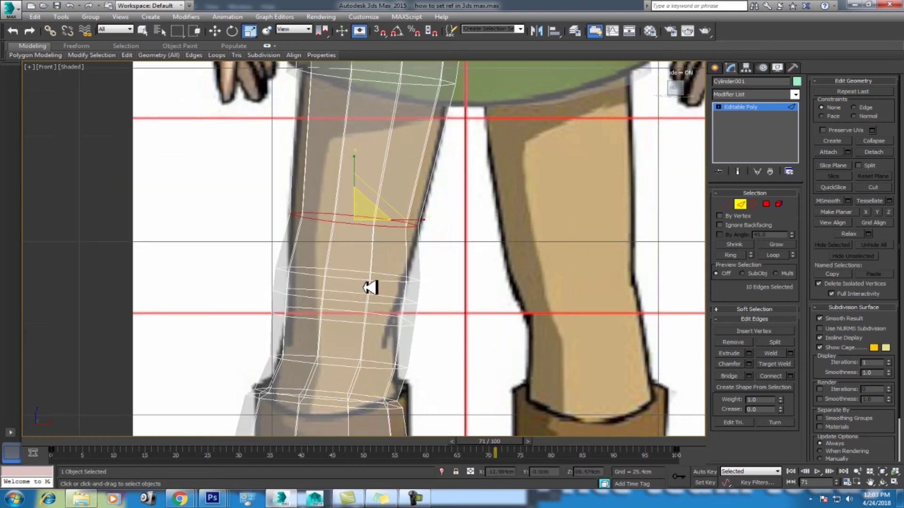
click(417, 275)
drag(417, 274, 416, 276)
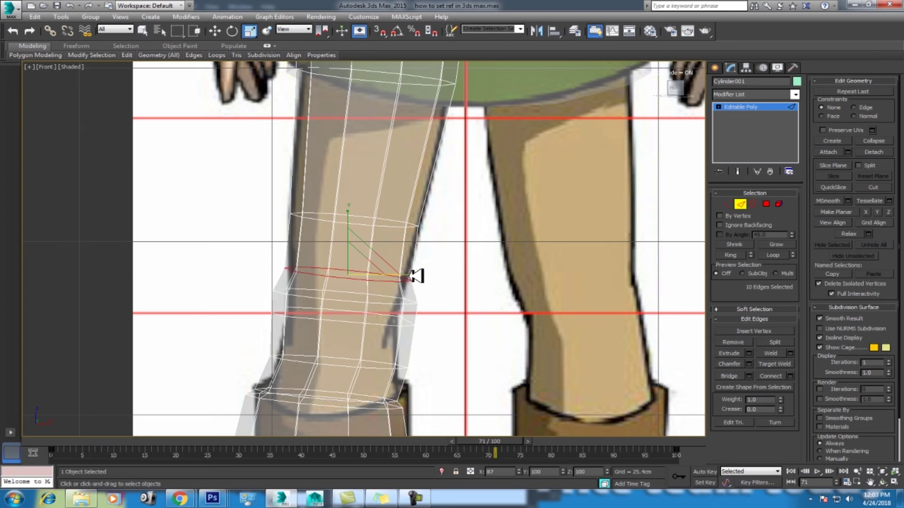
Step: Widen the next two lower loops slightly and scale the loop toward the cuff to 89%
click(368, 302)
drag(353, 299, 420, 298)
double_click(351, 320)
mouse_move(365, 319)
mouse_down()
mouse_move(422, 318)
mouse_move(403, 316)
mouse_up()
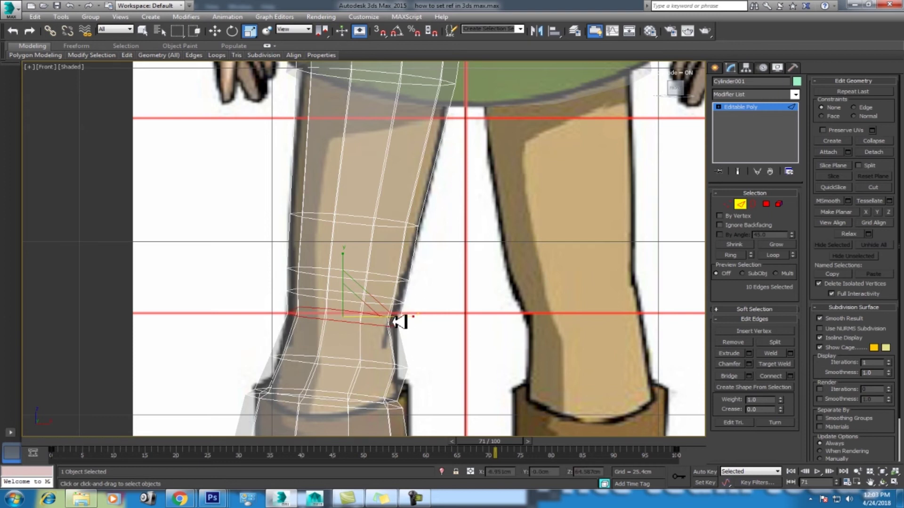
middle_drag(352, 368, 347, 299)
double_click(347, 298)
drag(407, 303, 407, 292)
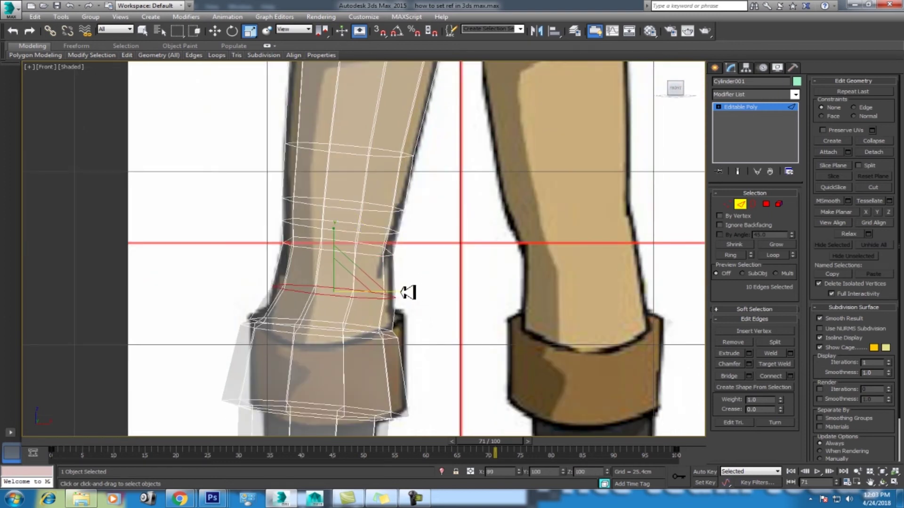
Step: Widen the cuff edge loop slightly and select the loop at the cuff's lower edge
middle_drag(340, 317, 335, 274)
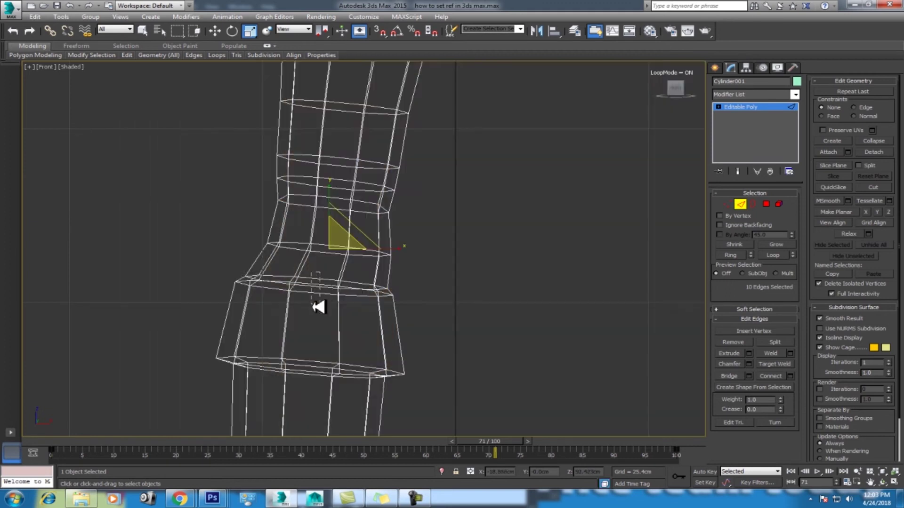
ctrl+double_click(384, 291)
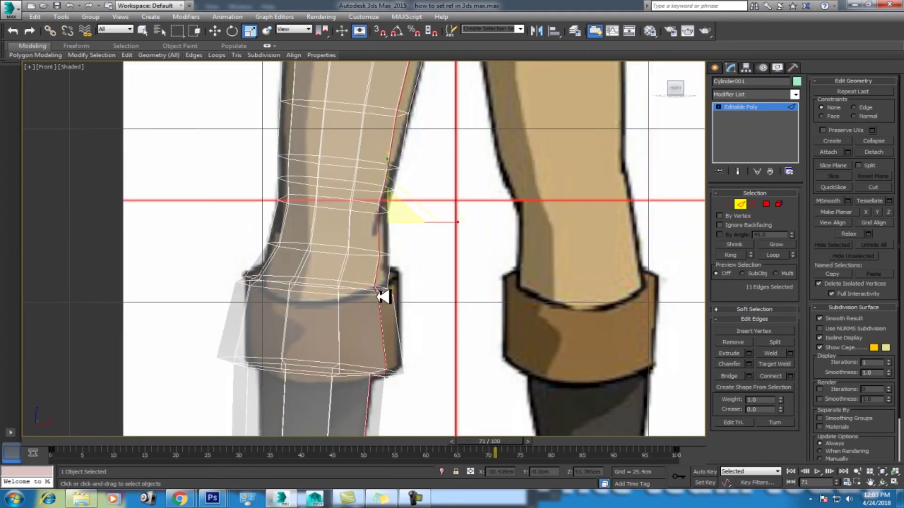
drag(387, 291, 391, 290)
middle_drag(332, 289, 312, 333)
double_click(373, 306)
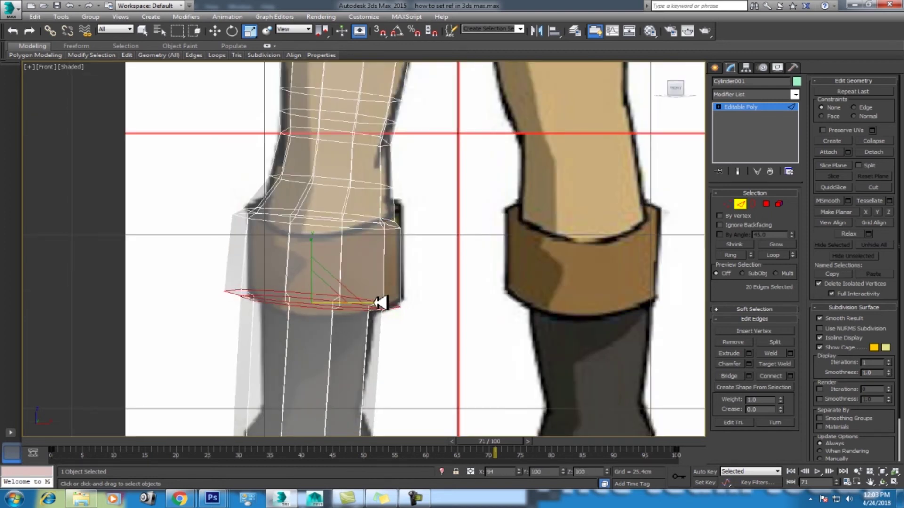
middle_drag(382, 302, 392, 206)
scroll(392, 205, down, 5)
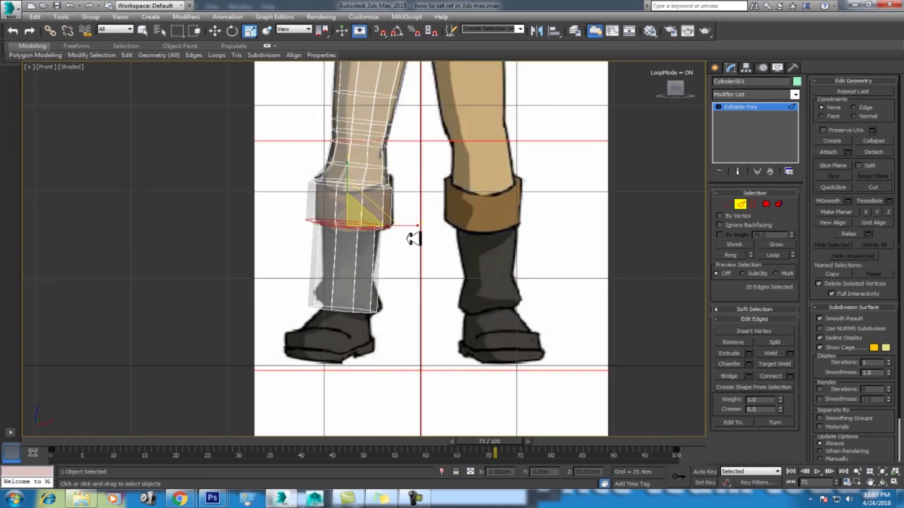
scroll(403, 208, up, 3)
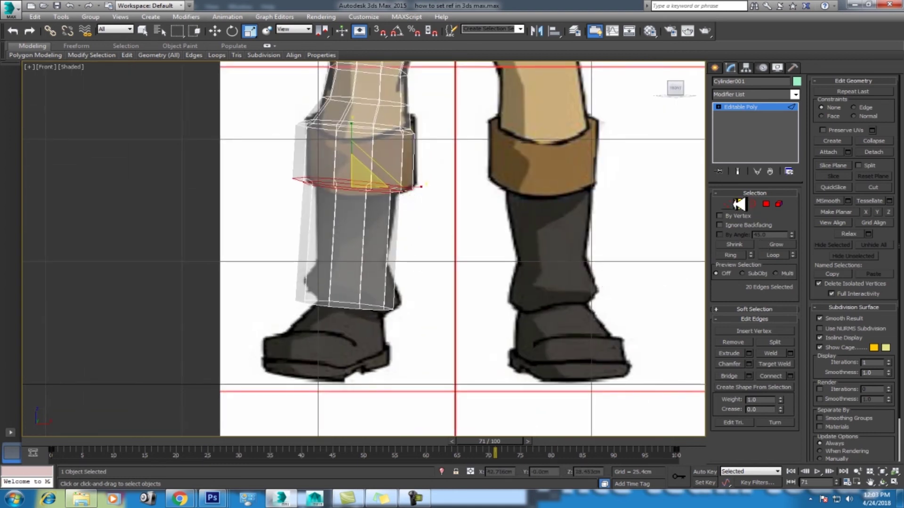
Step: Select the leg's bottom vertex ring and flare it outward in four-view layout
click(729, 203)
drag(452, 259, 349, 310)
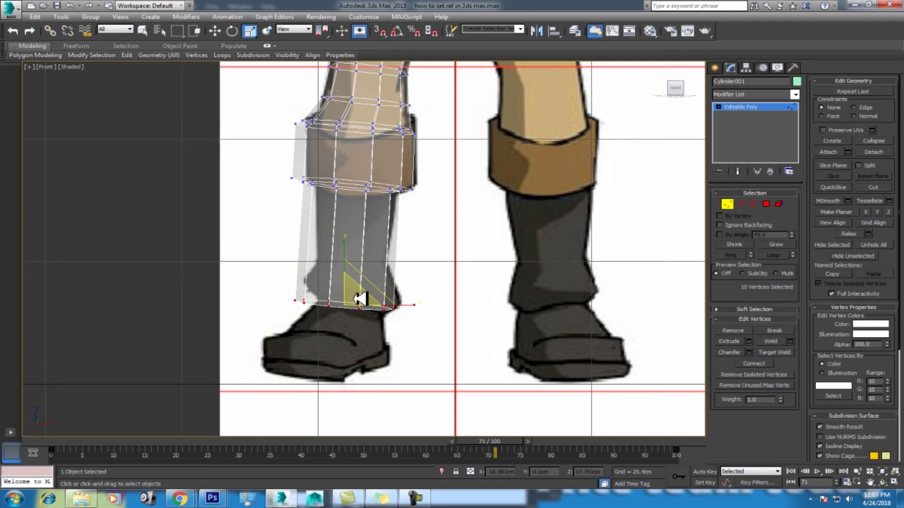
middle_drag(403, 262, 415, 245)
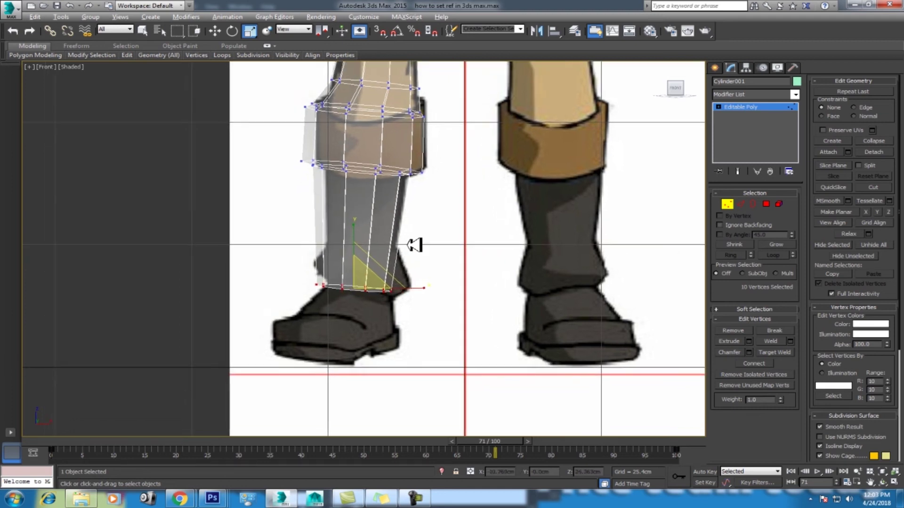
key(alt+w)
scroll(318, 181, up, 3)
mouse_move(319, 180)
middle_down()
mouse_move(296, 238)
mouse_move(318, 234)
middle_up()
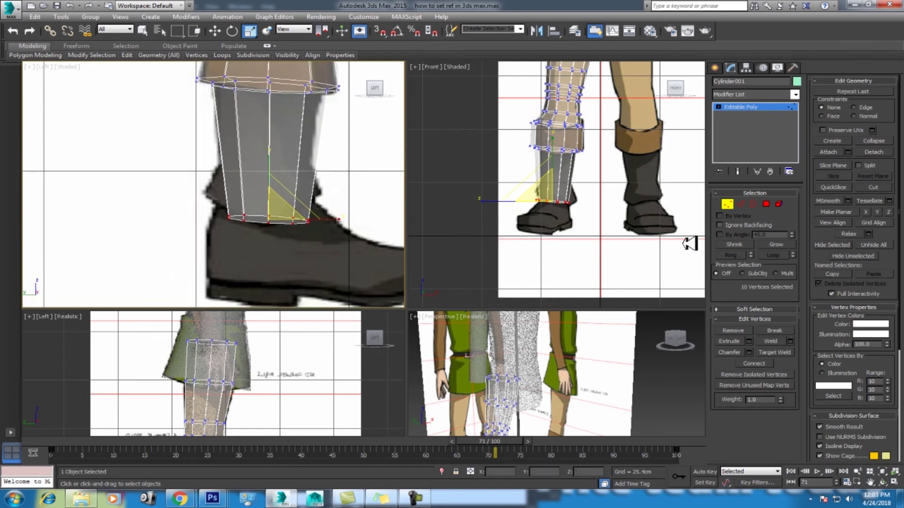
drag(312, 208, 351, 218)
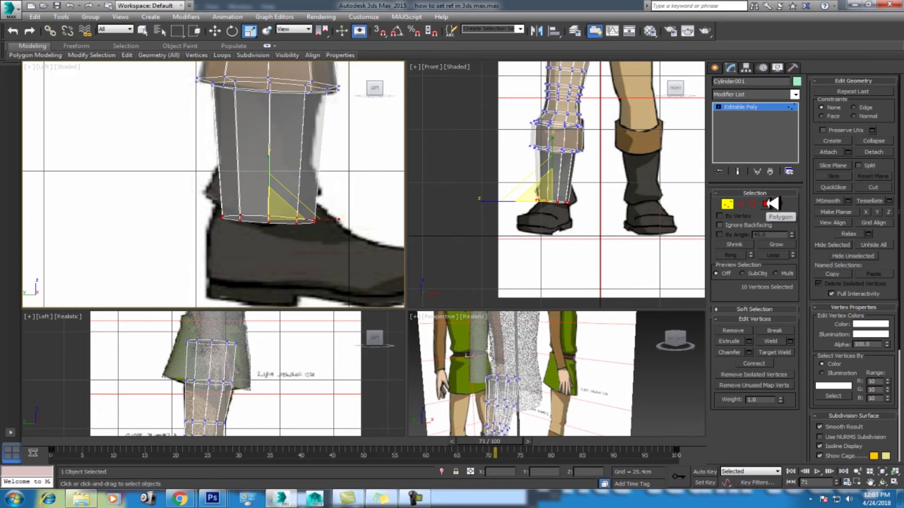
Step: Lower the bottom vertex ring onto the shoe sole in the side view
middle_drag(282, 193, 309, 177)
key(w)
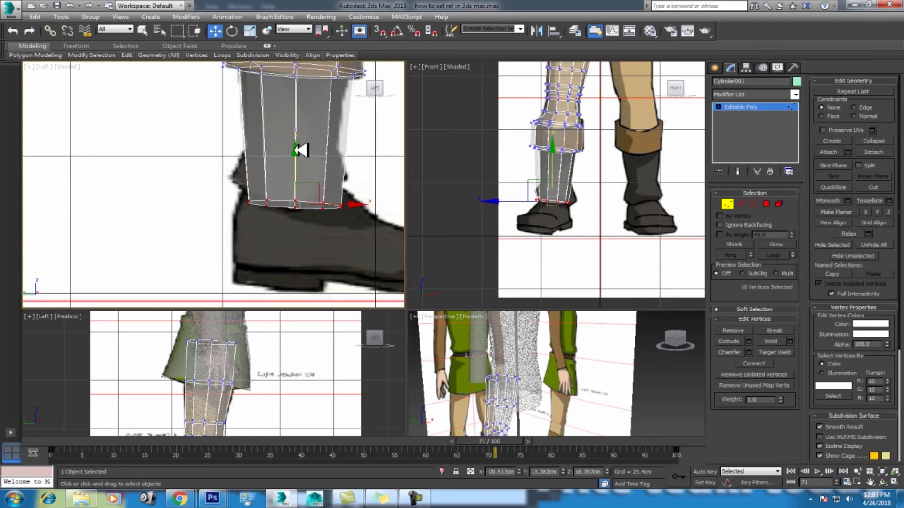
drag(301, 149, 289, 210)
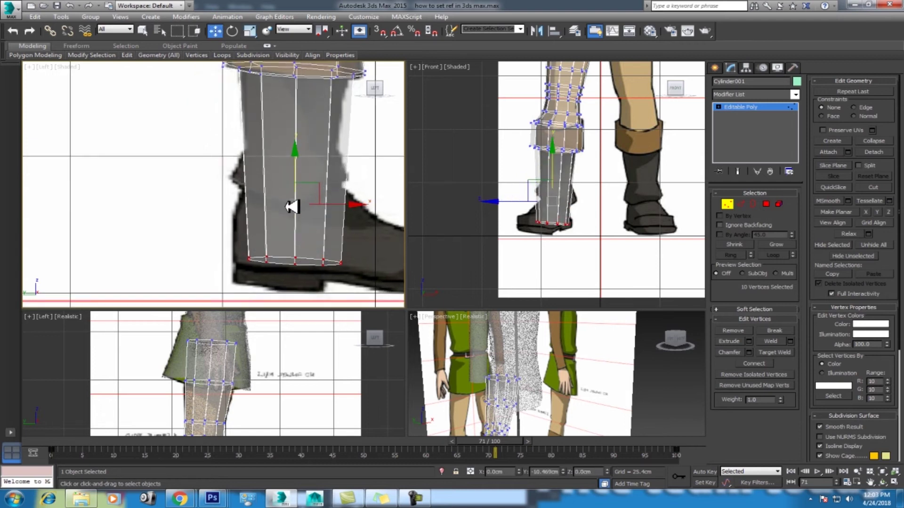
click(747, 203)
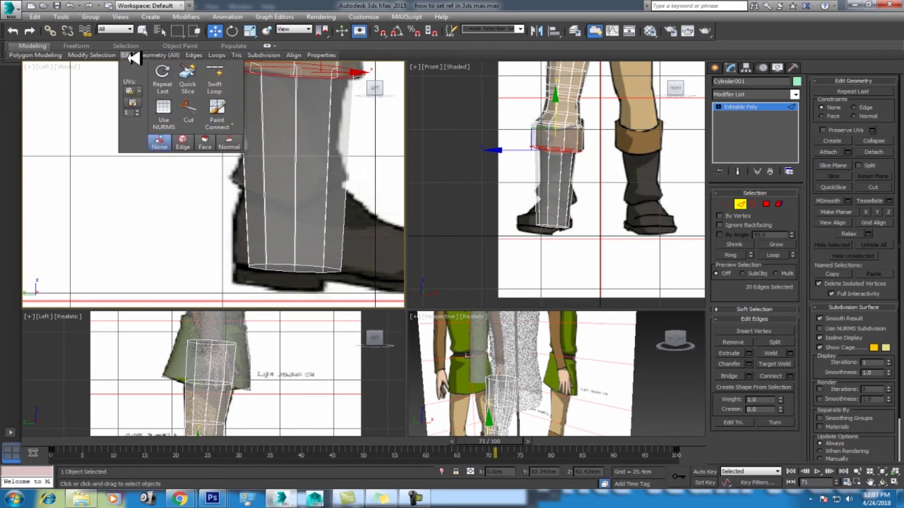
Step: Add a Swift Loop edge loop around the lower leg at ankle height
click(214, 76)
click(338, 188)
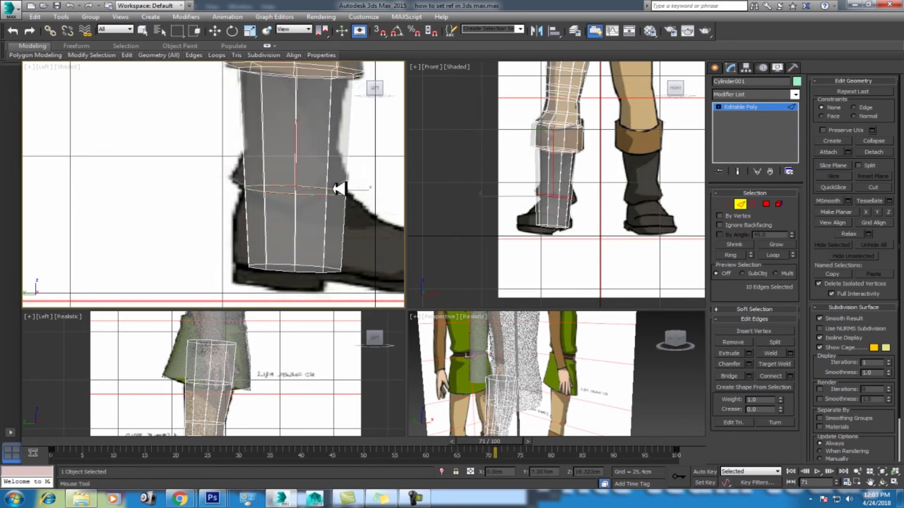
middle_drag(338, 188, 229, 220)
scroll(615, 186, up, 3)
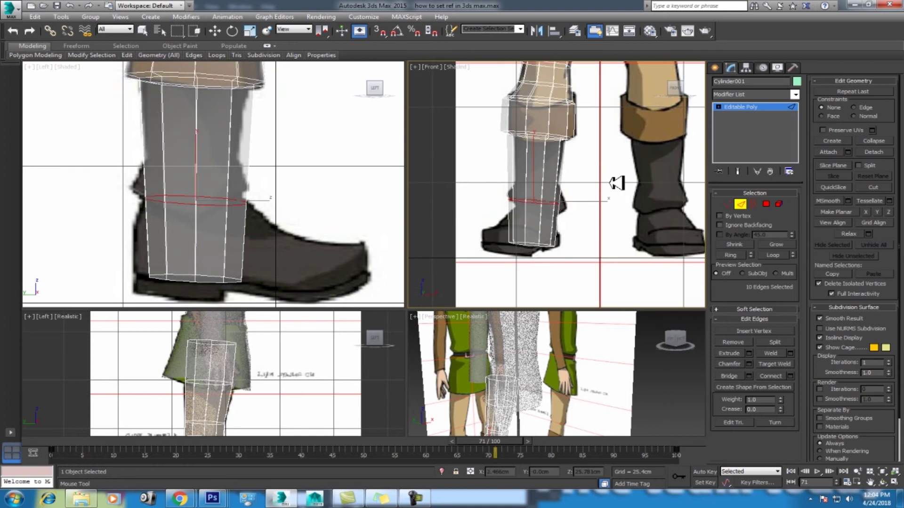
key(w)
key(r)
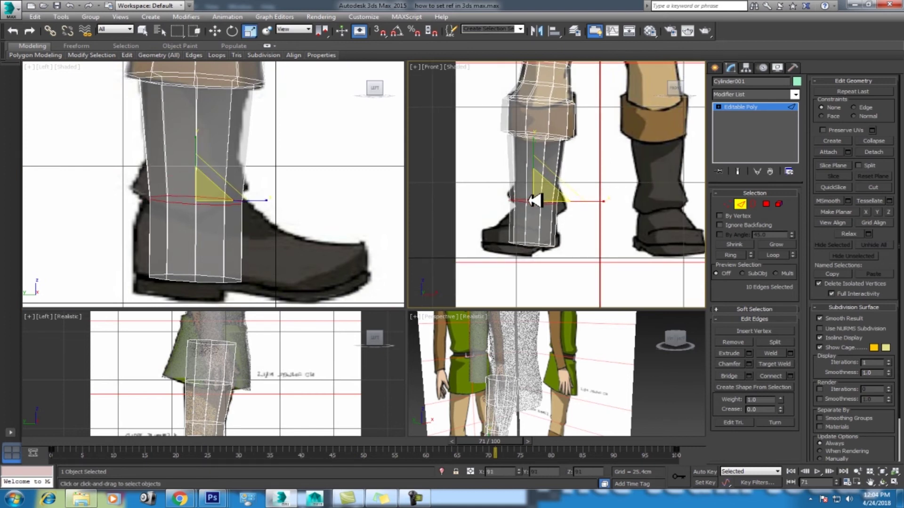
middle_drag(201, 197, 218, 199)
mouse_move(288, 196)
middle_down()
mouse_move(265, 198)
mouse_move(259, 222)
middle_up()
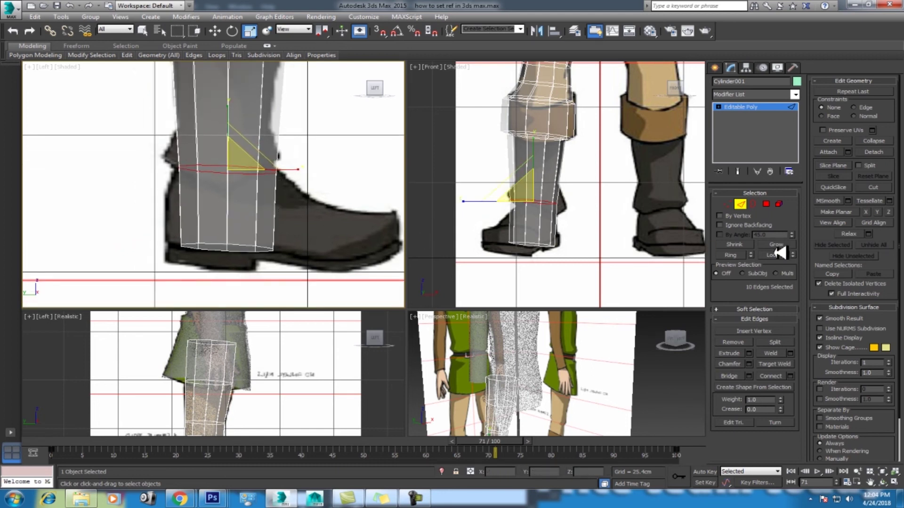
Step: In Polygon mode, select the front faces at the boot's base
click(767, 205)
drag(268, 225, 288, 240)
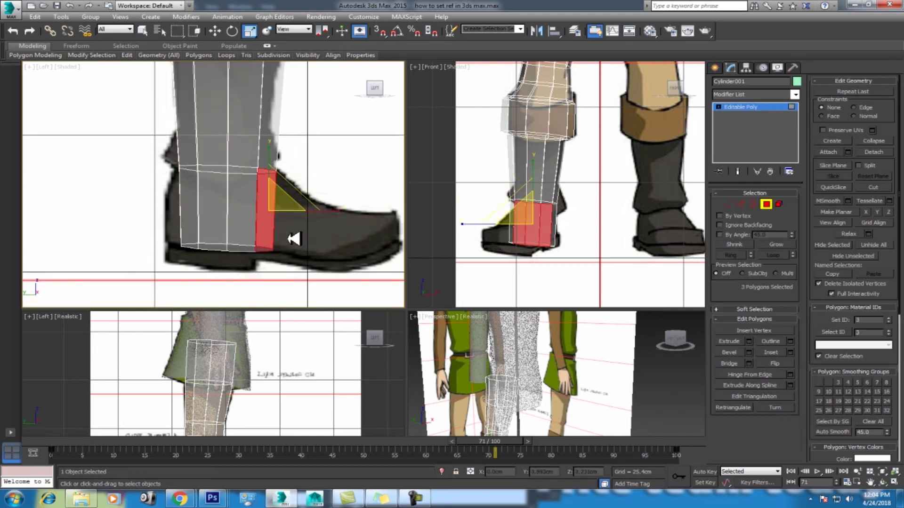
scroll(567, 286, down, 3)
scroll(555, 372, up, 3)
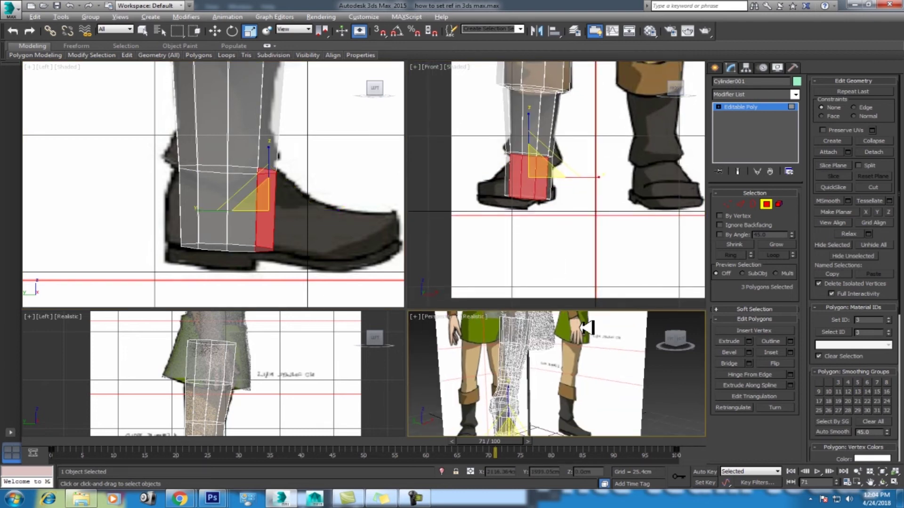
key(alt+w)
scroll(448, 240, up, 2)
scroll(355, 284, up, 2)
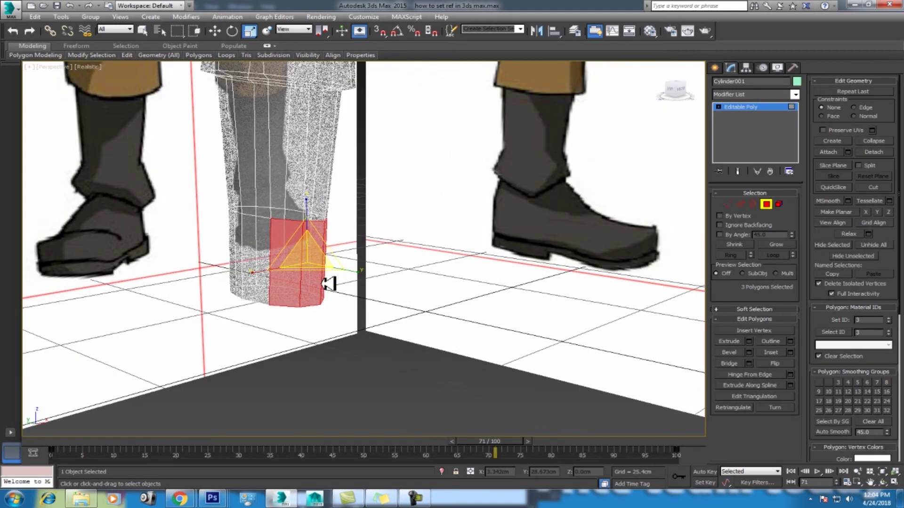
Step: Orbit the Perspective view with plain shading and add the neighbouring face, making four front faces selected
click(883, 483)
scroll(355, 295, up, 2)
mouse_move(354, 294)
mouse_down()
mouse_move(302, 306)
mouse_move(312, 313)
mouse_move(302, 318)
mouse_up()
click(88, 67)
click(118, 85)
drag(168, 129, 306, 216)
right_click(355, 255)
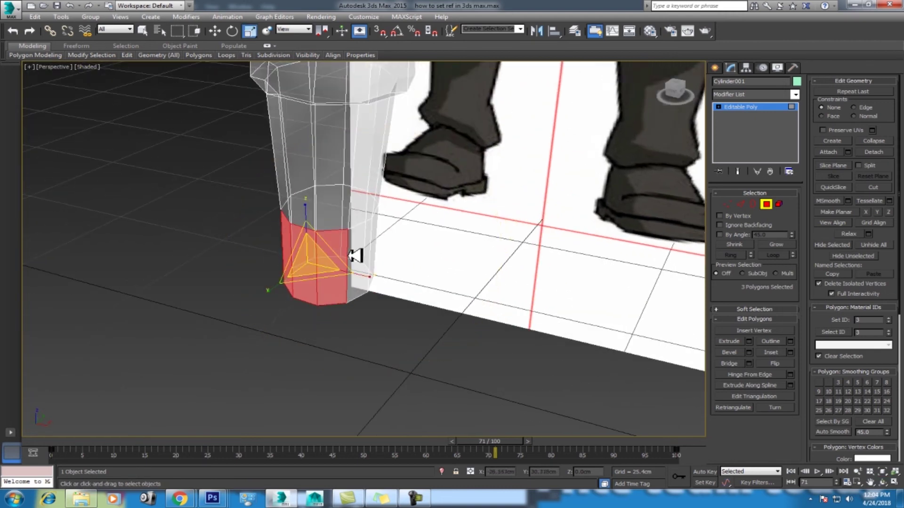
ctrl+click(356, 256)
click(883, 482)
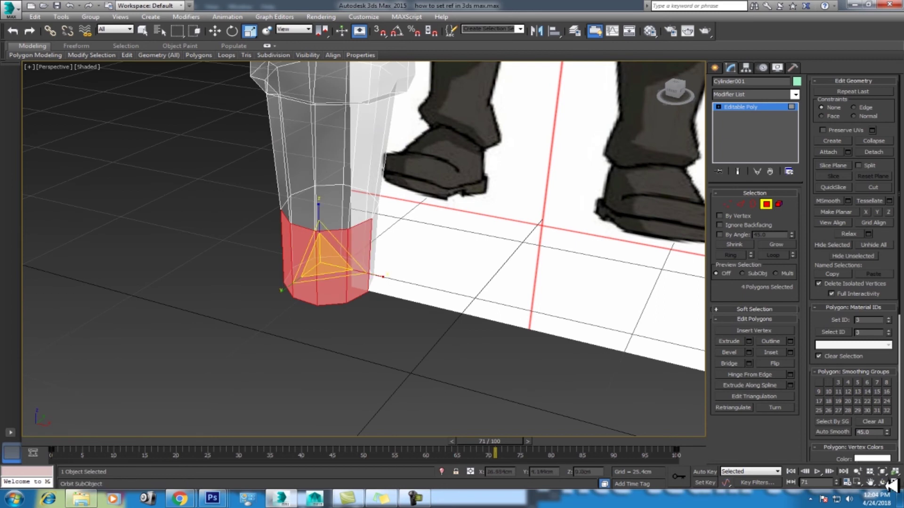
mouse_move(423, 269)
mouse_down()
mouse_move(472, 253)
mouse_move(438, 255)
mouse_up()
right_click(430, 253)
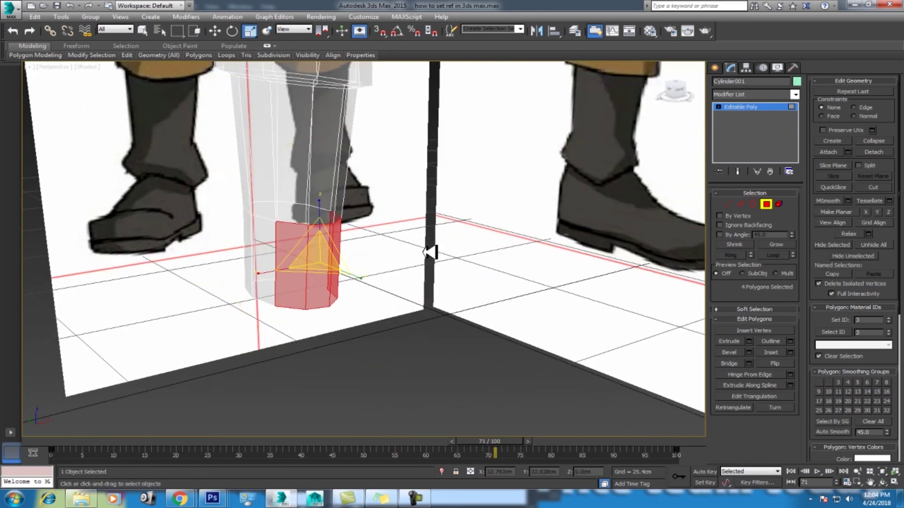
key(alt+w)
middle_drag(267, 230, 249, 210)
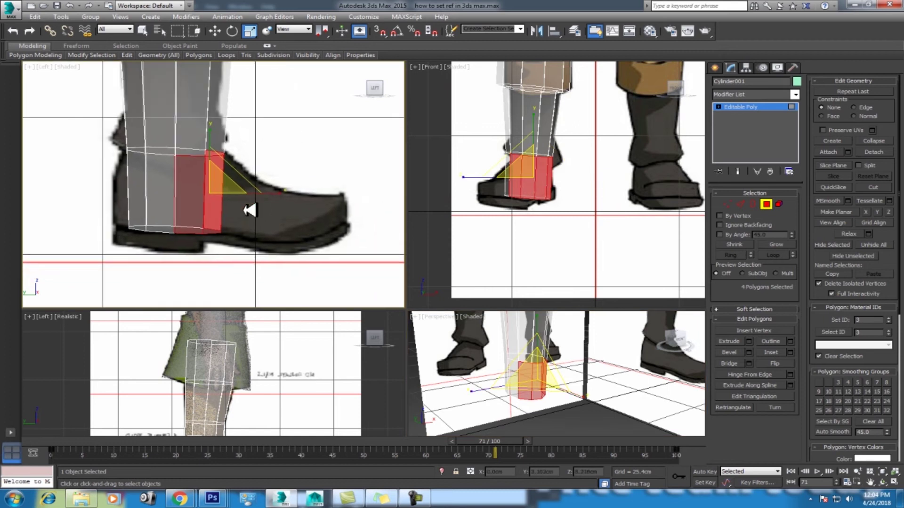
Step: Extrude the four front faces forward into a toe 24.057 cm long
right_click(304, 174)
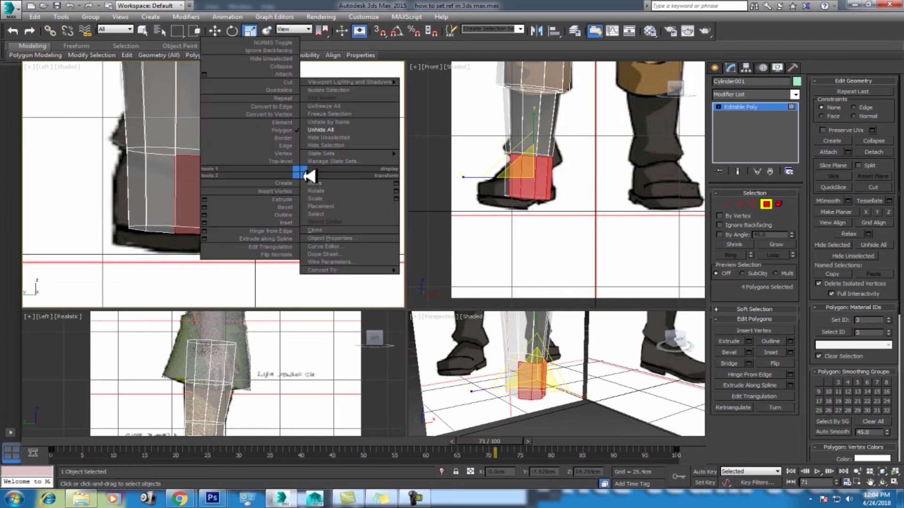
click(207, 200)
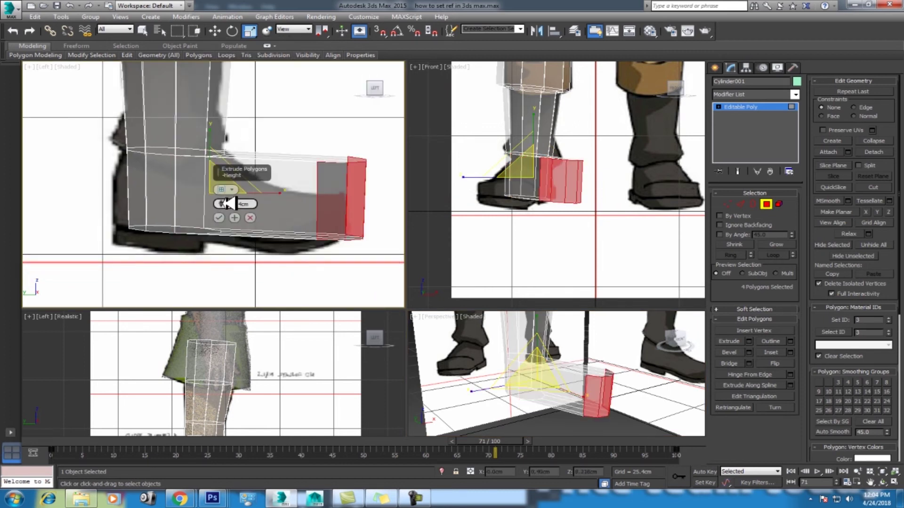
drag(220, 204, 211, 211)
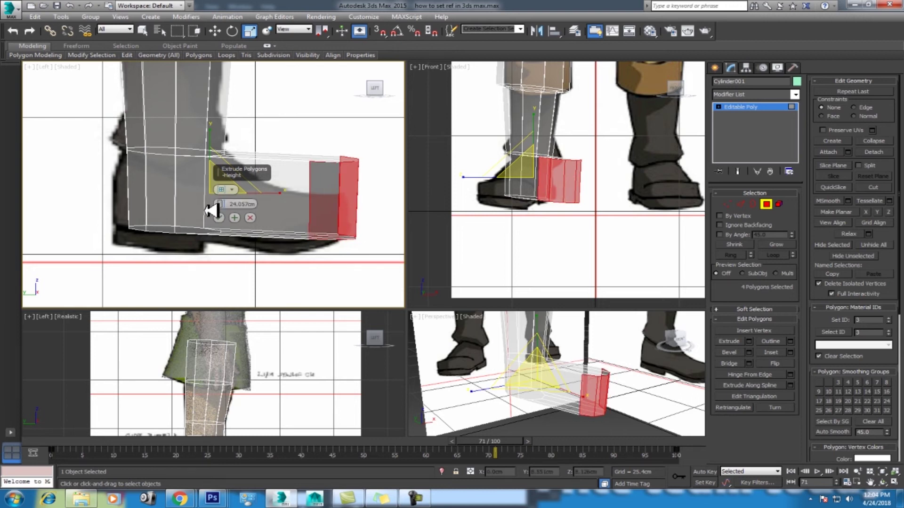
click(224, 218)
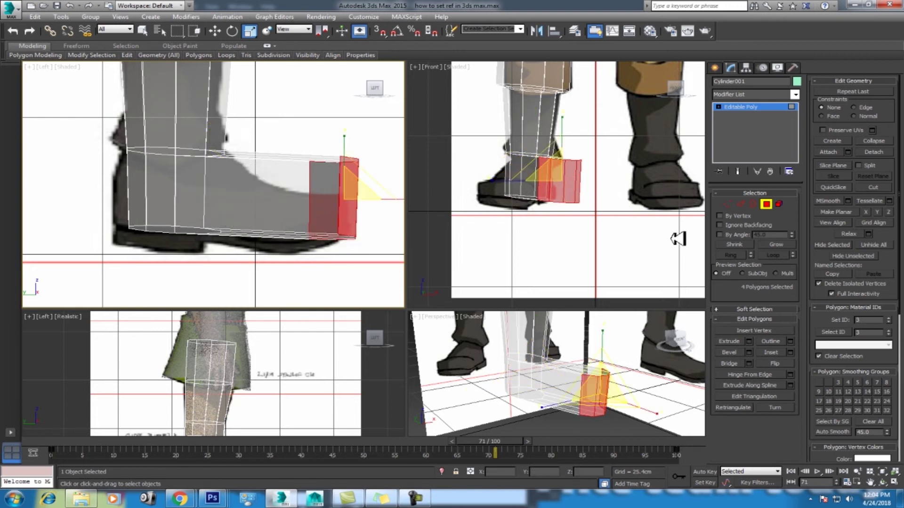
Step: Lower the toe-tip vertices so the toe slopes down
key(1)
drag(383, 134, 298, 202)
key(w)
drag(346, 111, 347, 147)
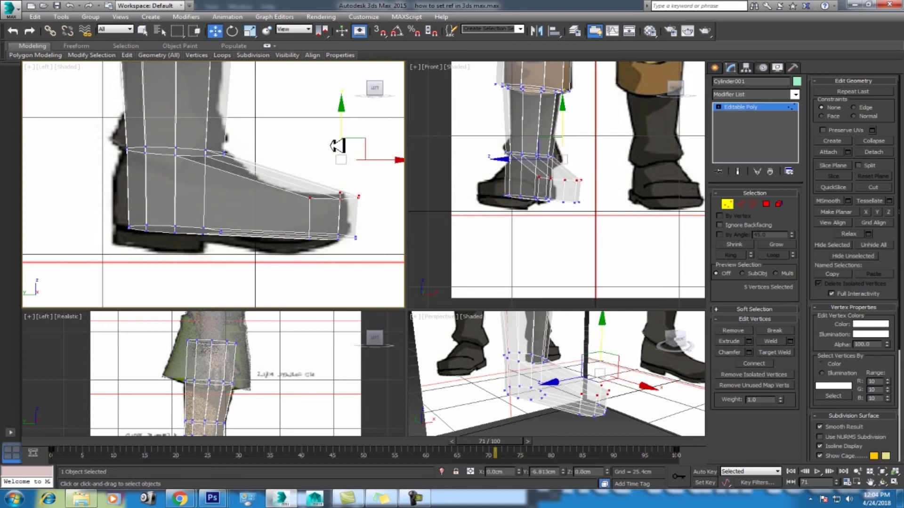
middle_drag(302, 170, 253, 193)
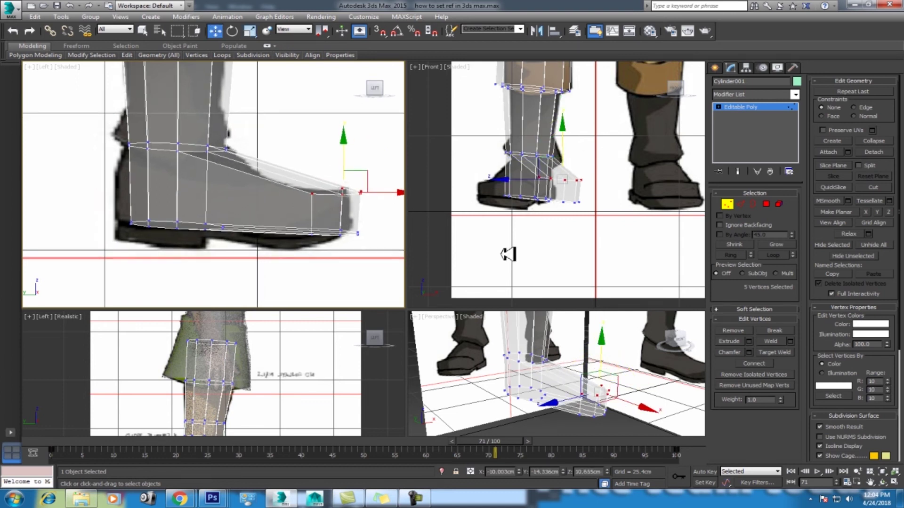
Step: Shift the four toe-end faces along X to match the reference shoe
ctrl+click(767, 206)
middle_drag(616, 201, 630, 210)
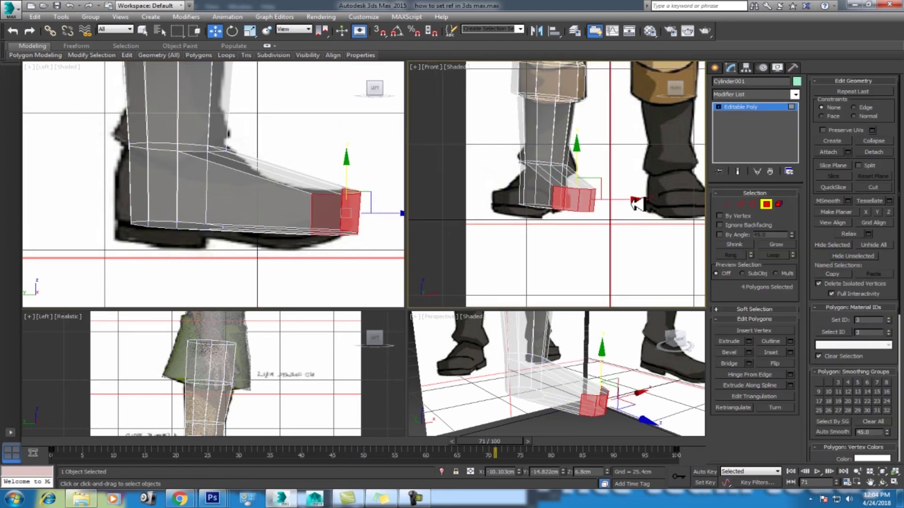
drag(633, 197, 607, 196)
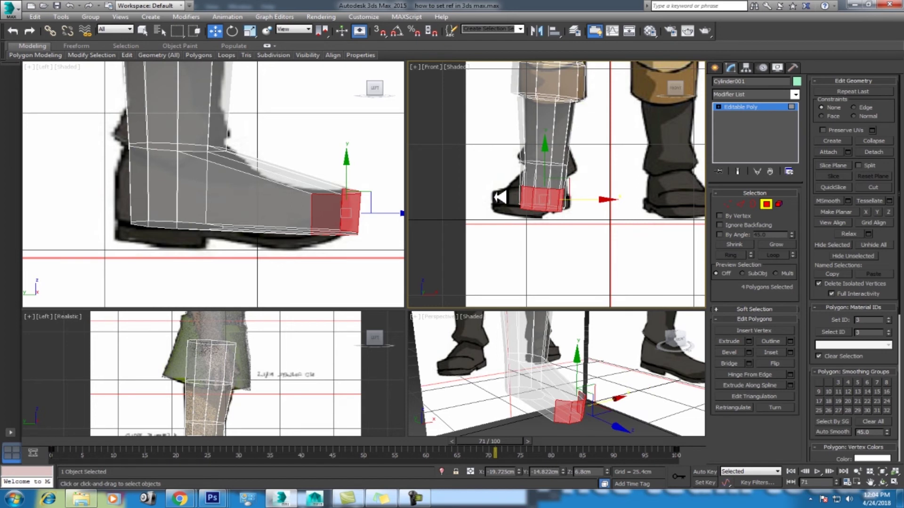
middle_drag(394, 216, 301, 194)
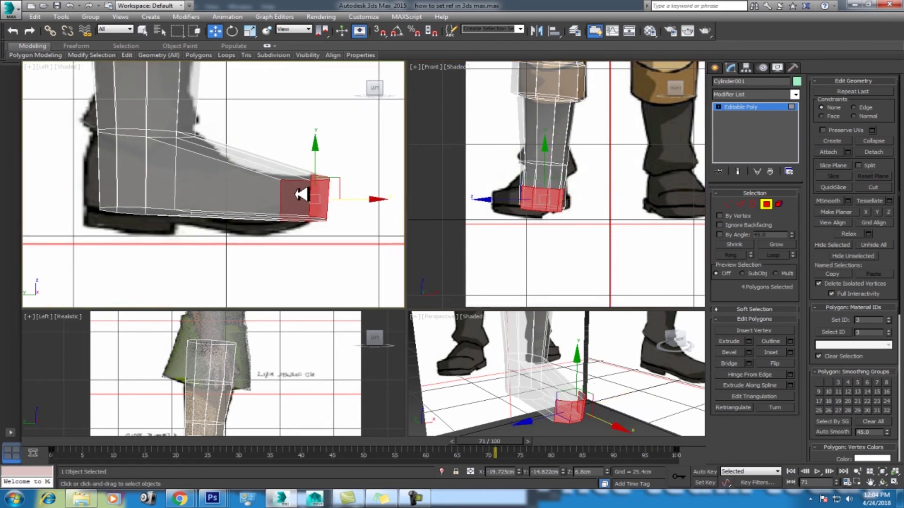
click(740, 204)
click(254, 170)
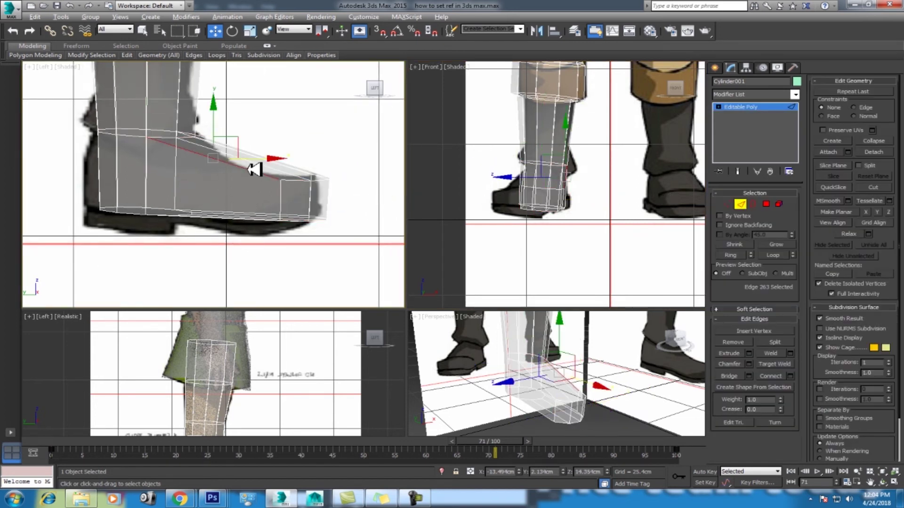
Step: Ring the lengthwise toe edges and Connect them to add a loop across the toe
key(alt+r)
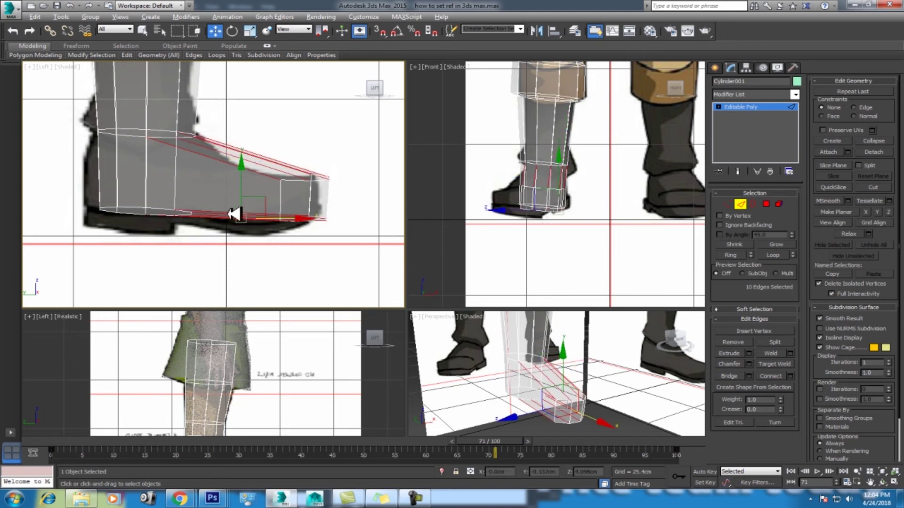
right_click(236, 161)
click(147, 193)
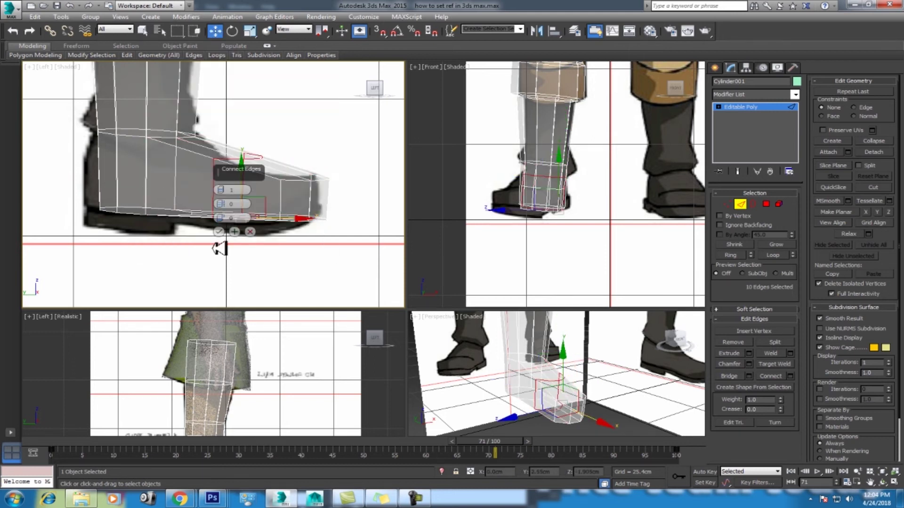
click(220, 231)
Step: Lower the five top toe vertices in Y so the boot slopes toward the toe
key(1)
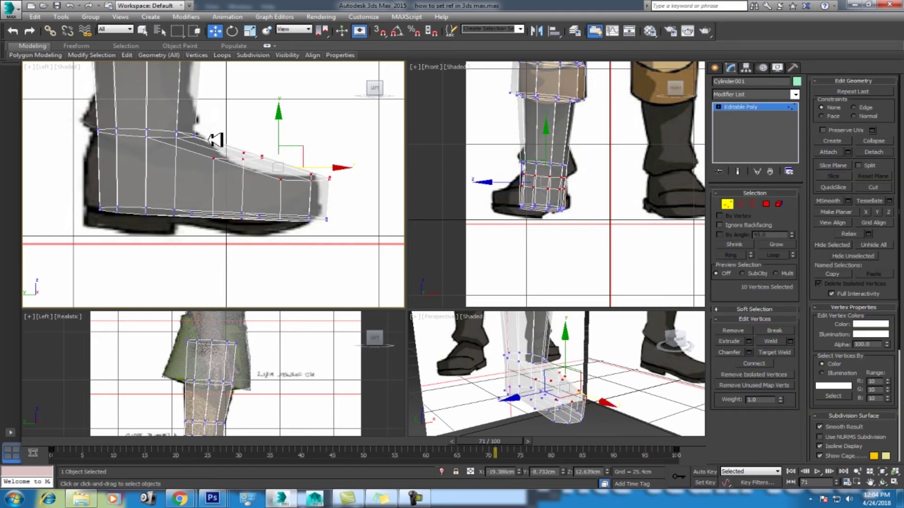
drag(278, 171, 281, 170)
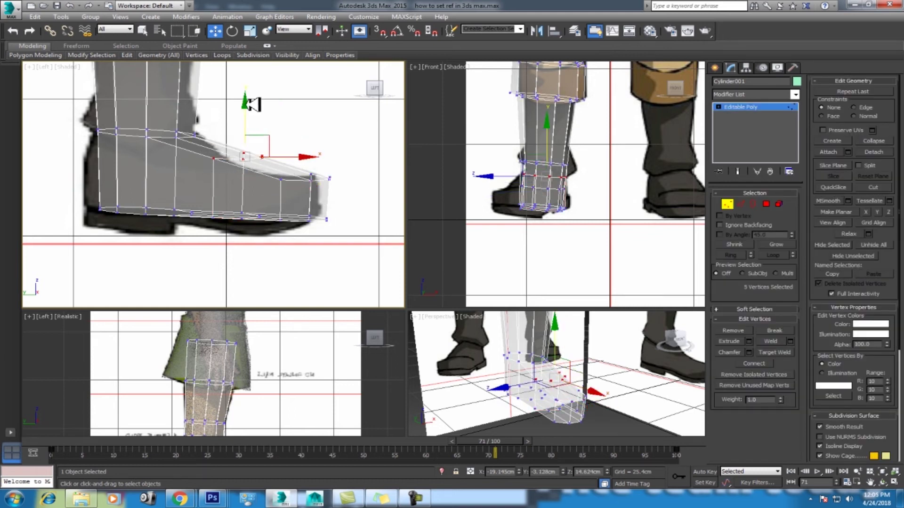
drag(252, 113, 252, 127)
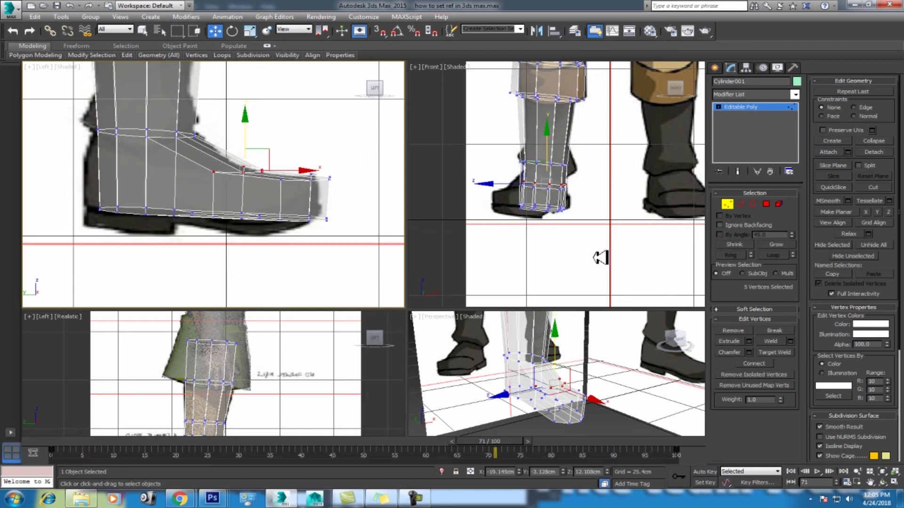
key(Home)
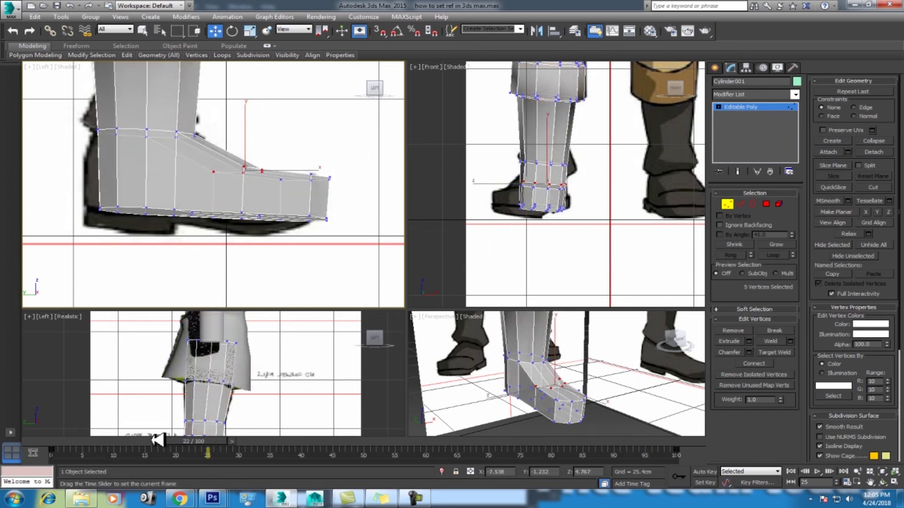
Step: Orbit the maximized Perspective view to check the foot's shape, then restore four views
click(571, 373)
key(alt+w)
alt+middle_drag(454, 341, 895, 455)
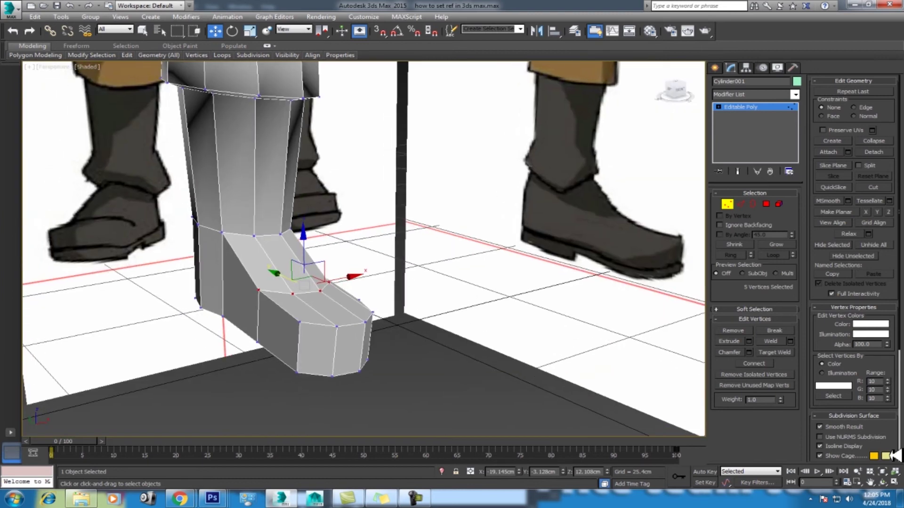
click(882, 482)
mouse_move(495, 329)
mouse_down()
mouse_move(323, 281)
mouse_move(289, 305)
mouse_move(405, 296)
mouse_move(343, 299)
mouse_move(377, 297)
mouse_up()
right_click(362, 290)
key(alt+w)
middle_drag(219, 215, 255, 221)
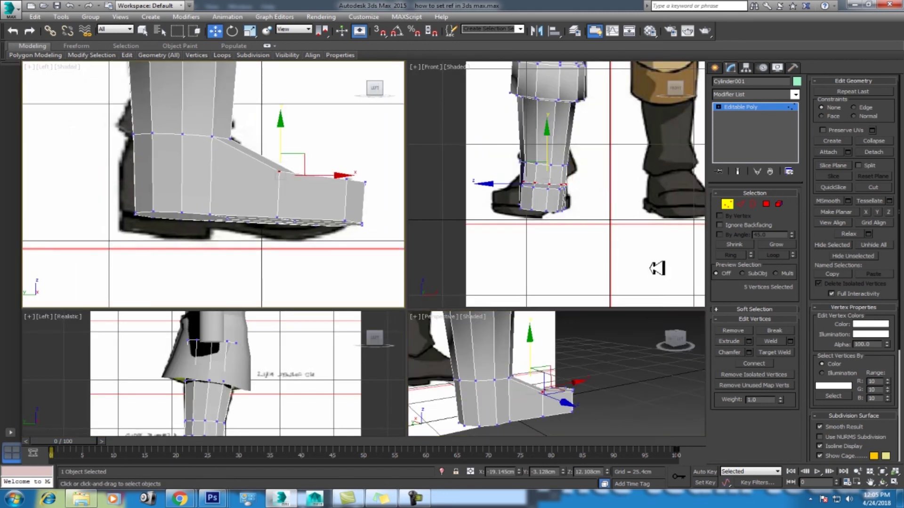
click(742, 204)
Step: Loop-select a toe edge and Connect it to add a new edge running along the boot
click(347, 209)
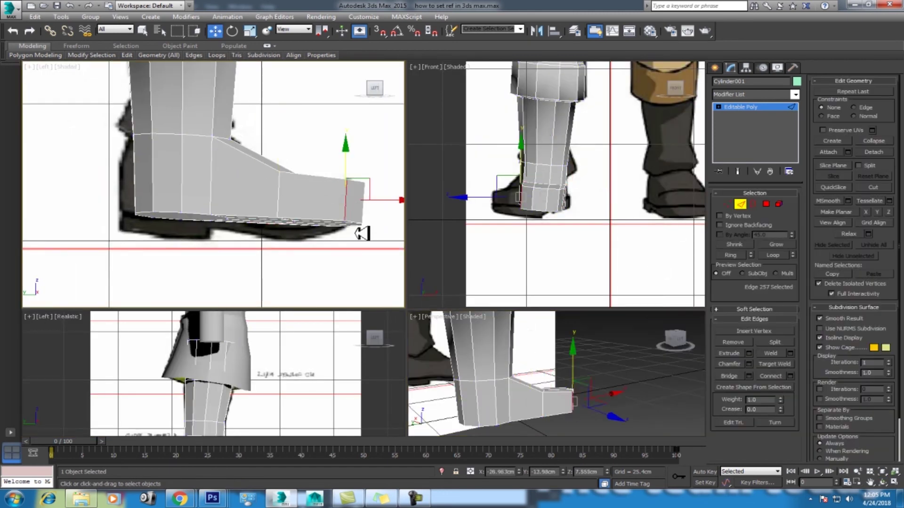
key(alt+l)
right_click(241, 176)
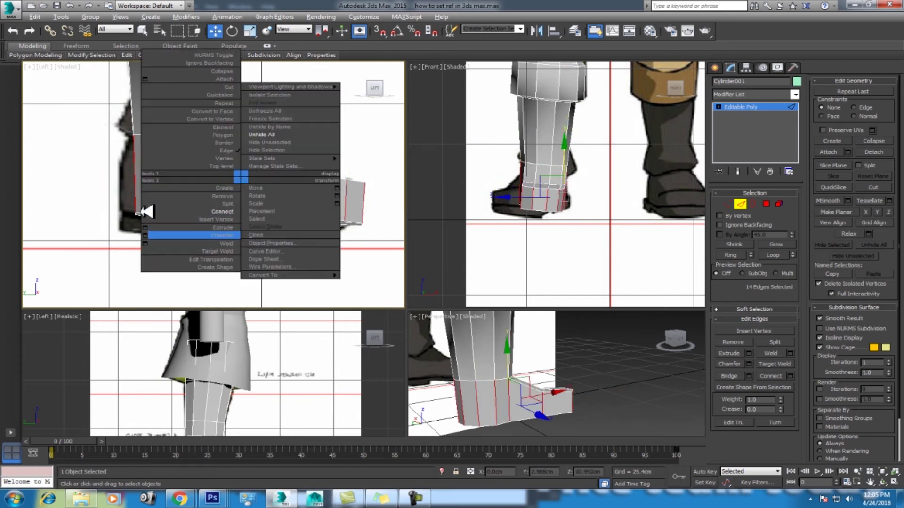
click(150, 211)
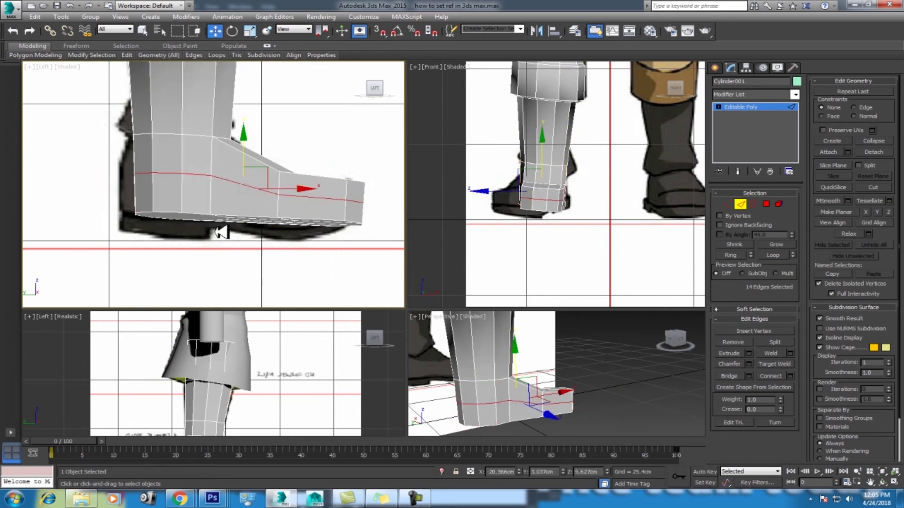
Step: Pull the heel vertices back along X to match the reference shoe
key(1)
mouse_move(115, 163)
mouse_down()
mouse_move(181, 191)
mouse_move(192, 176)
mouse_up()
mouse_move(96, 194)
mouse_down()
mouse_move(162, 230)
mouse_move(190, 215)
mouse_move(179, 215)
mouse_up()
drag(109, 438, 466, 441)
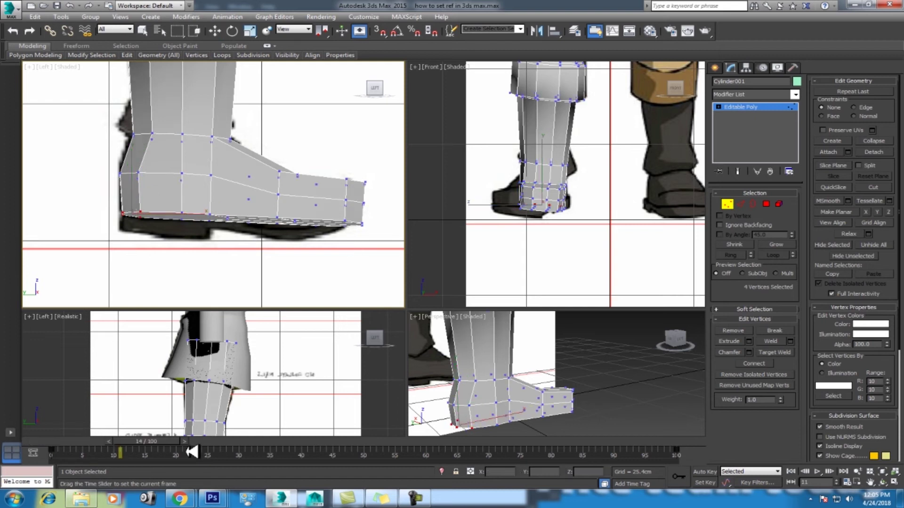
scroll(365, 188, up, 4)
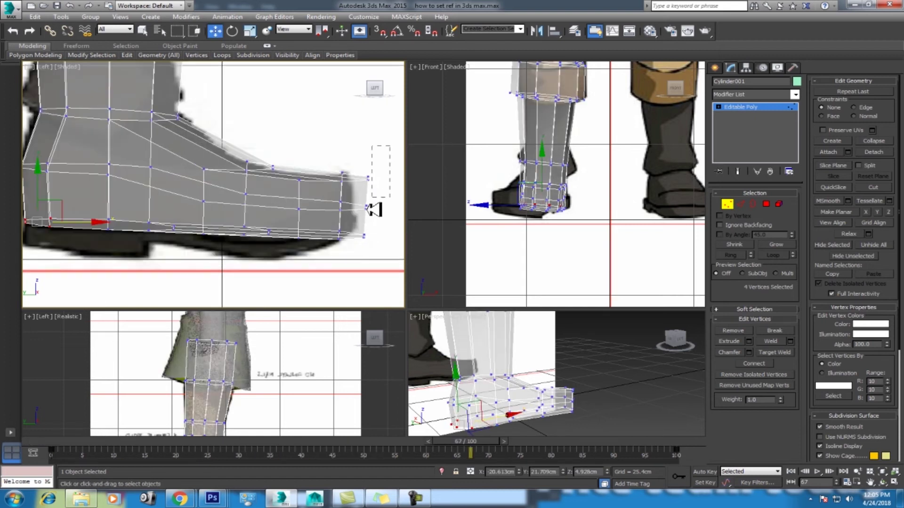
Step: Select the fifteen toe-end vertices and pull the toe tip back to match the reference
drag(374, 210, 372, 201)
drag(376, 151, 299, 269)
drag(408, 208, 396, 208)
middle_drag(225, 146, 239, 164)
scroll(158, 169, up, 3)
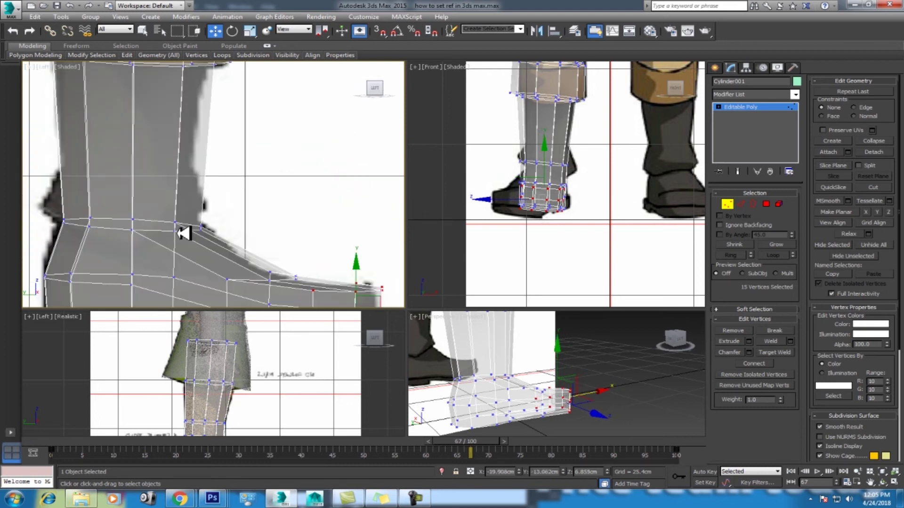
scroll(295, 217, up, 1)
scroll(568, 178, up, 2)
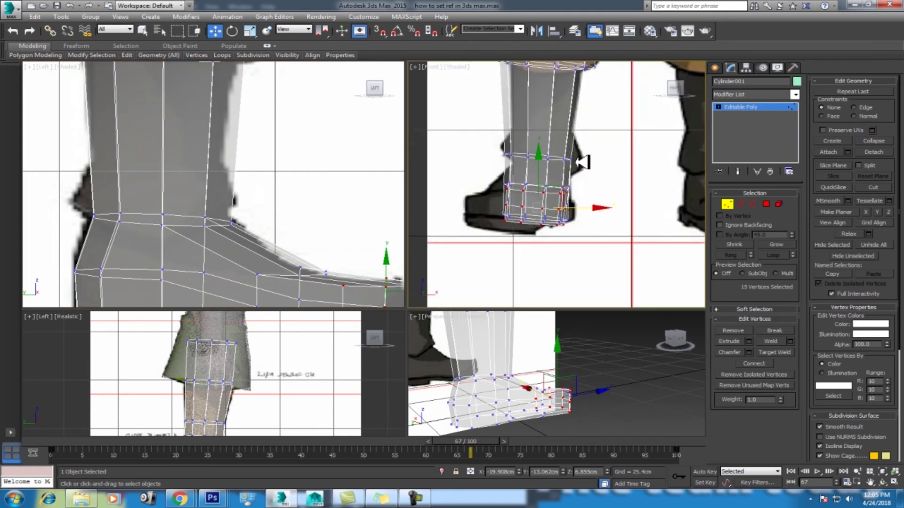
scroll(599, 203, up, 1)
middle_drag(536, 171, 555, 174)
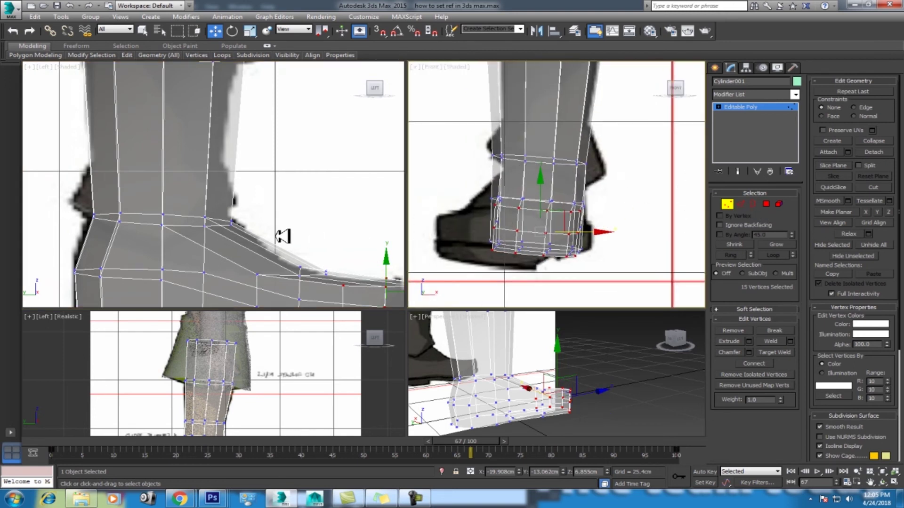
scroll(283, 236, down, 2)
scroll(292, 205, down, 1)
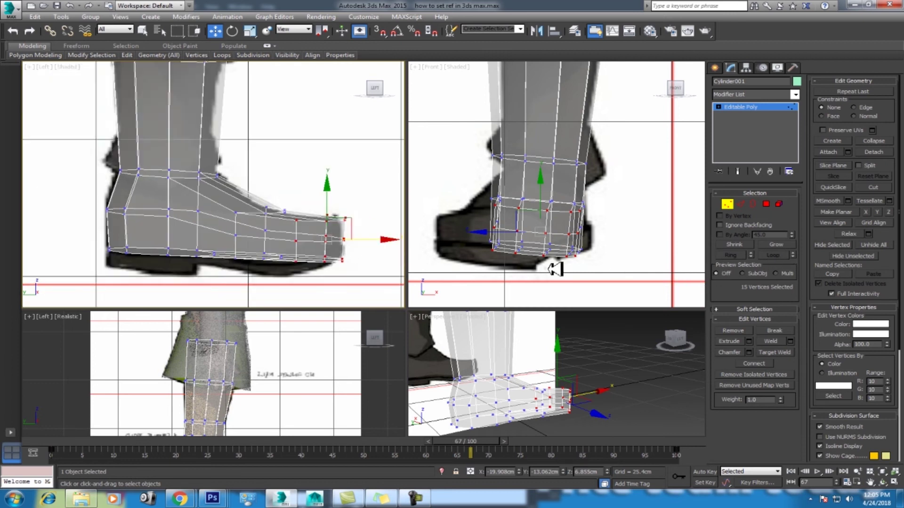
drag(308, 293, 314, 286)
Step: Enable Soft Selection with an 18.288 cm falloff and shift the toe vertices along X
right_click(563, 399)
key(alt+w)
click(891, 483)
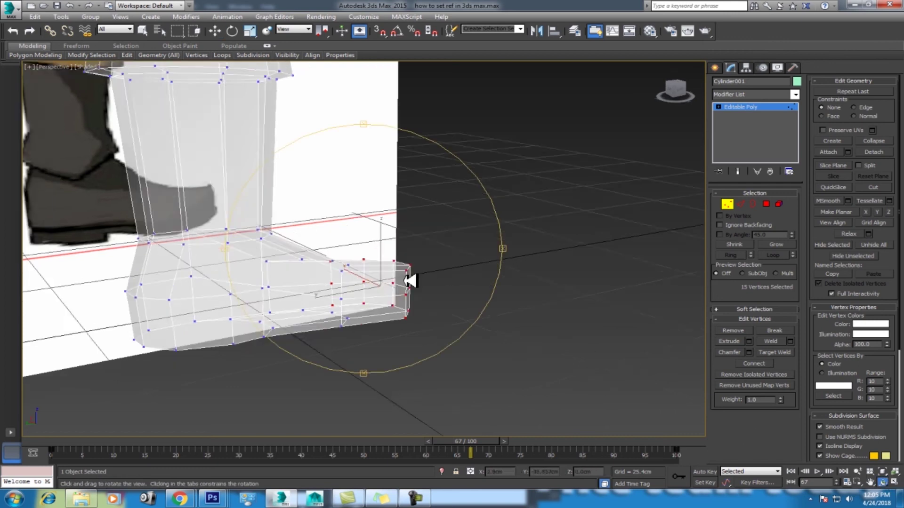
drag(407, 282, 353, 313)
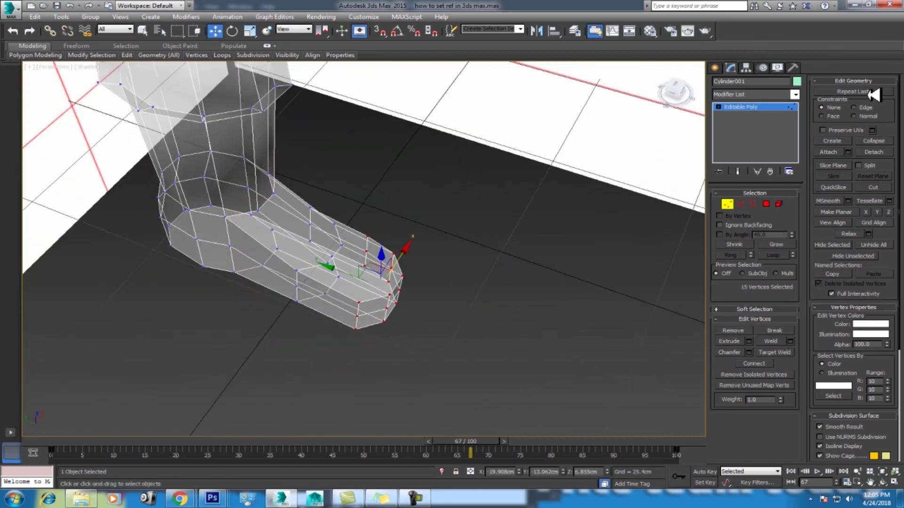
right_click(759, 285)
click(753, 315)
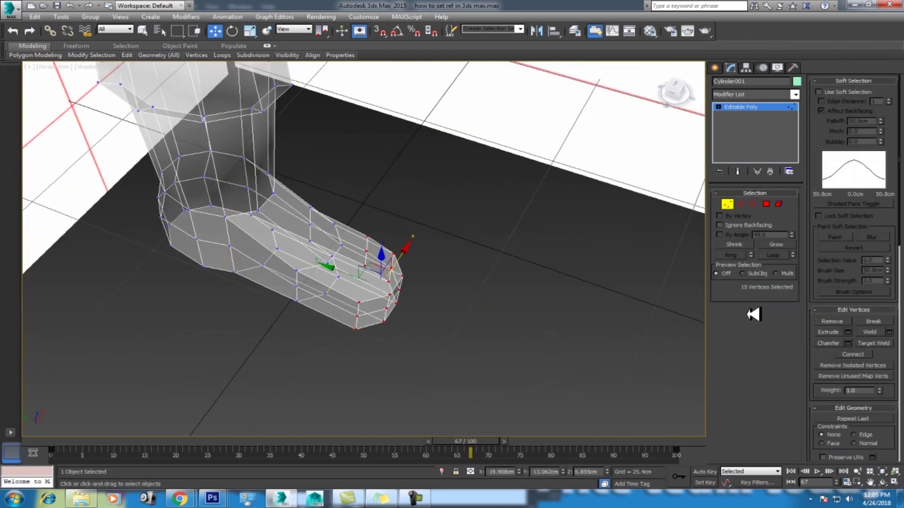
click(834, 93)
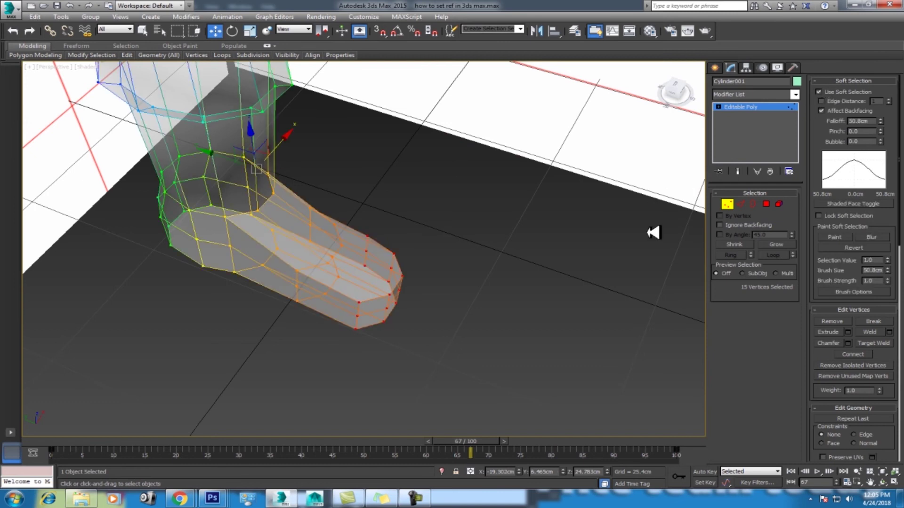
drag(881, 122, 870, 157)
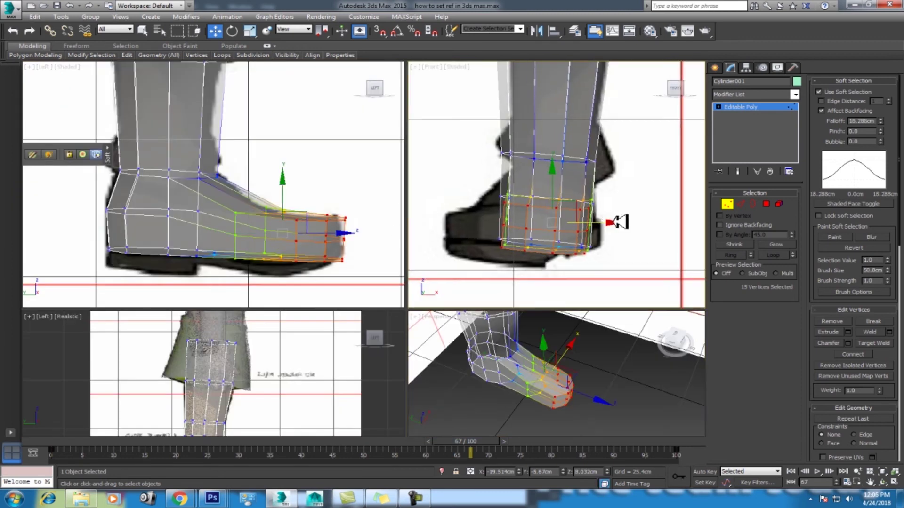
mouse_move(620, 222)
mouse_down()
mouse_move(605, 222)
mouse_move(614, 247)
mouse_up()
key(alt+w)
right_click(377, 258)
Step: Return to object level, show the leg solid with Alt+X, and orbit beneath the boot
click(360, 251)
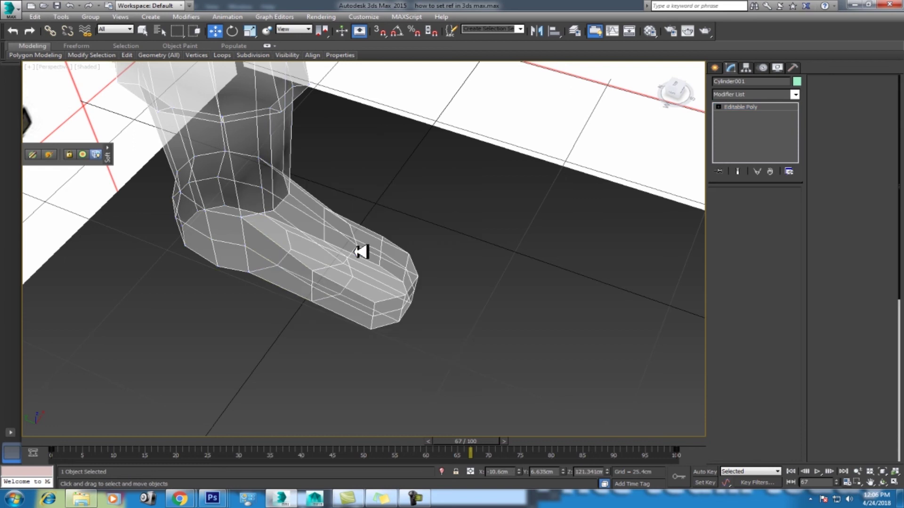
key(alt+x)
key(Home)
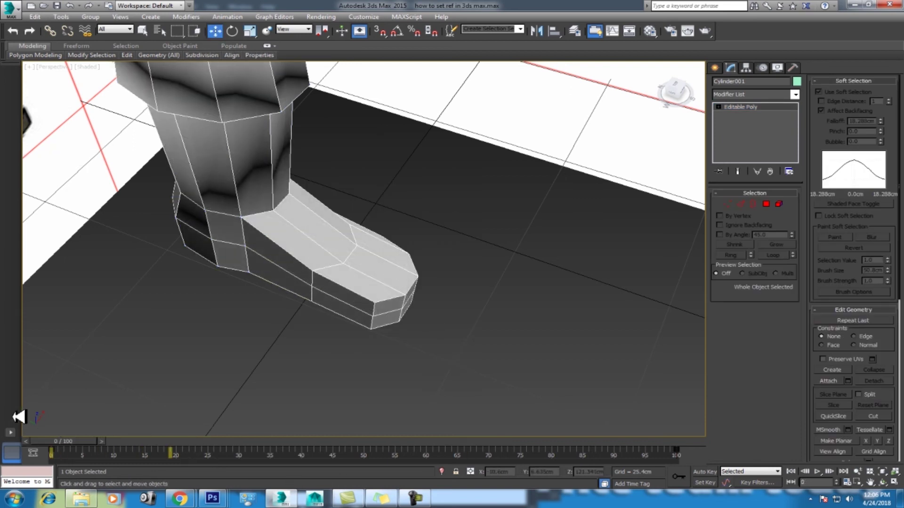
click(883, 482)
mouse_move(383, 313)
mouse_down()
mouse_move(363, 238)
mouse_move(385, 296)
mouse_move(379, 250)
mouse_move(246, 234)
mouse_move(296, 268)
mouse_move(397, 256)
mouse_move(428, 267)
mouse_move(375, 258)
mouse_move(375, 284)
mouse_move(379, 235)
mouse_up()
Step: Turn off Soft Selection in Vertex mode and select the four vertices at the boot's edge
key(w)
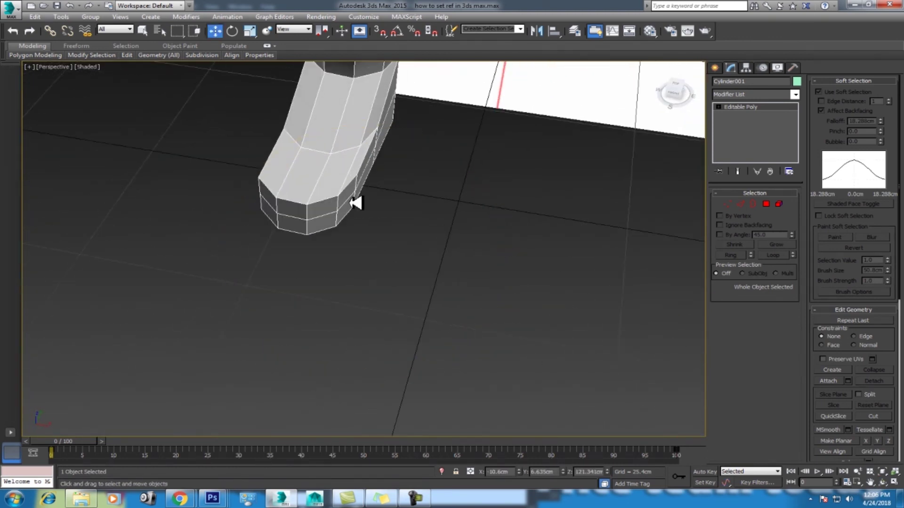
scroll(469, 272, up, 3)
click(737, 205)
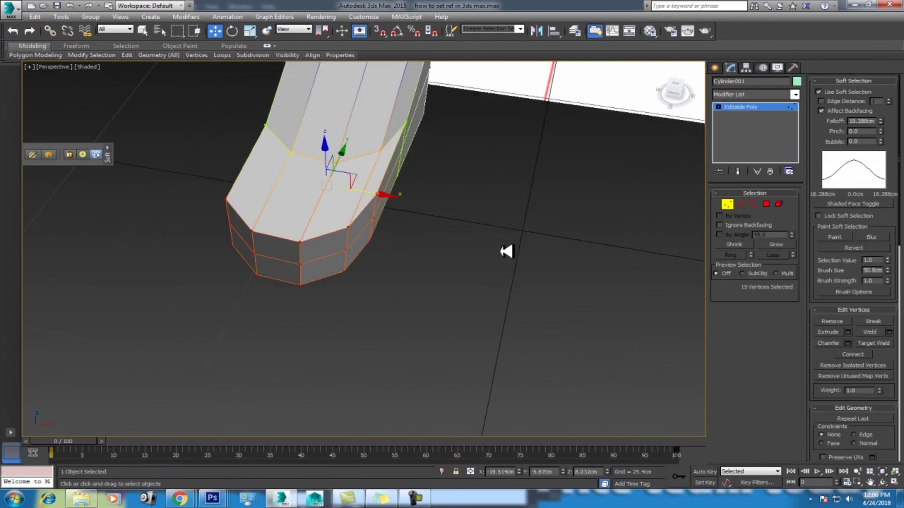
click(858, 91)
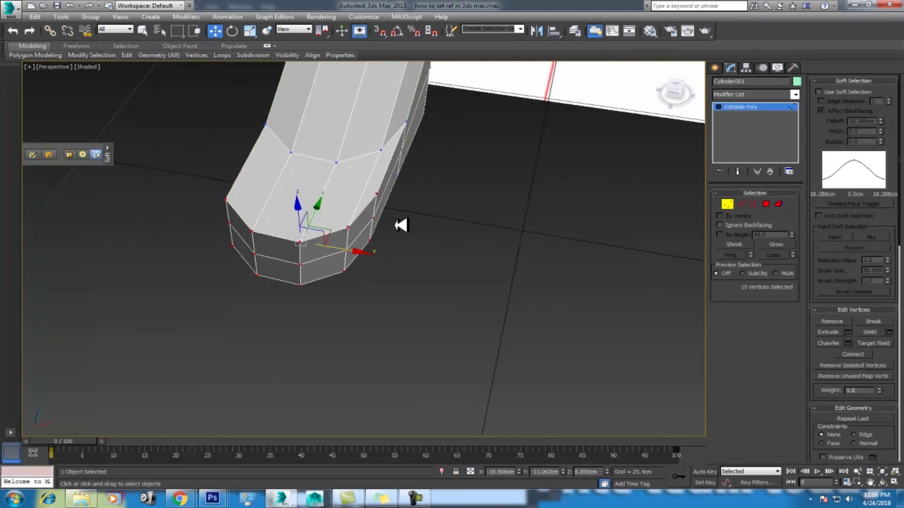
drag(390, 211, 369, 270)
Step: Shift three ankle vertices to reshape the leg's ankle edge
key(t)
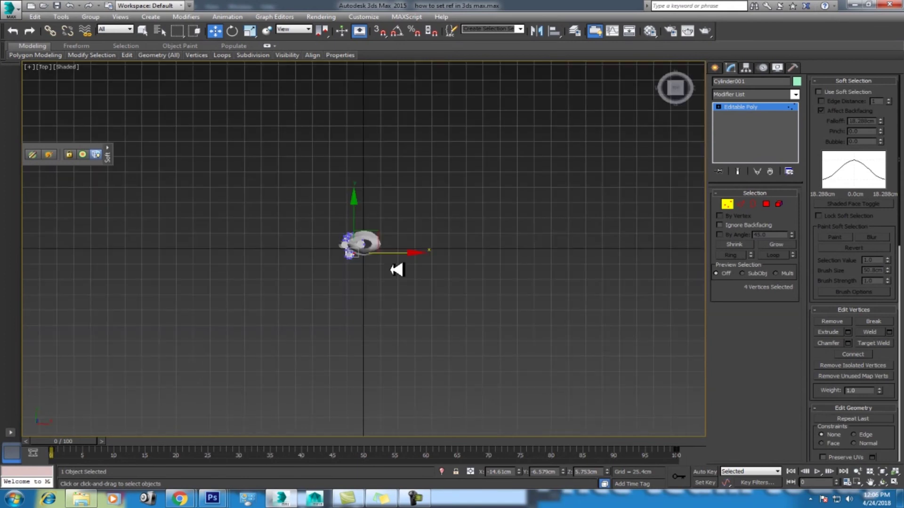
scroll(398, 268, up, 5)
scroll(398, 268, down, 2)
scroll(389, 212, down, 2)
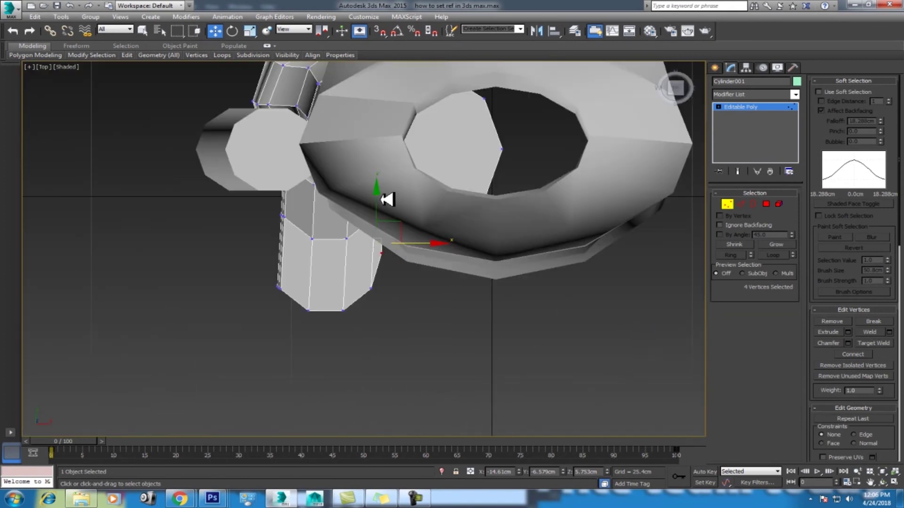
drag(387, 210, 320, 274)
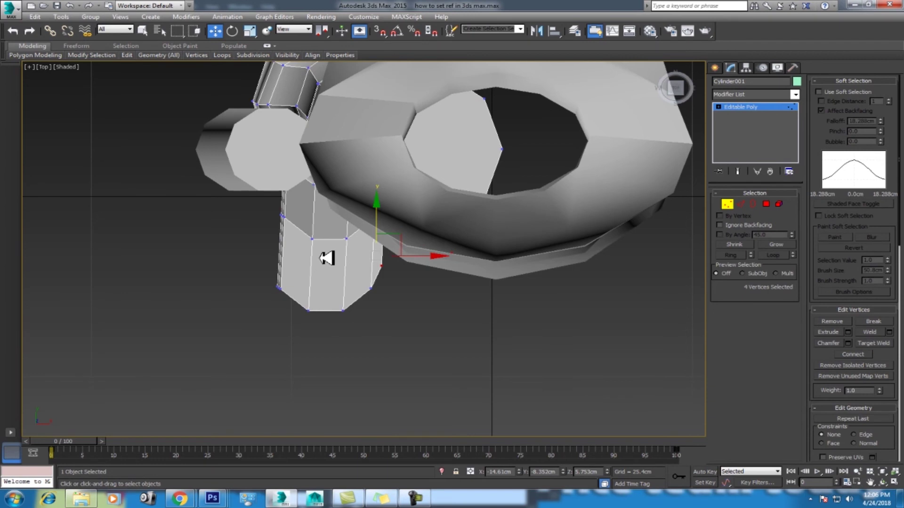
key(p)
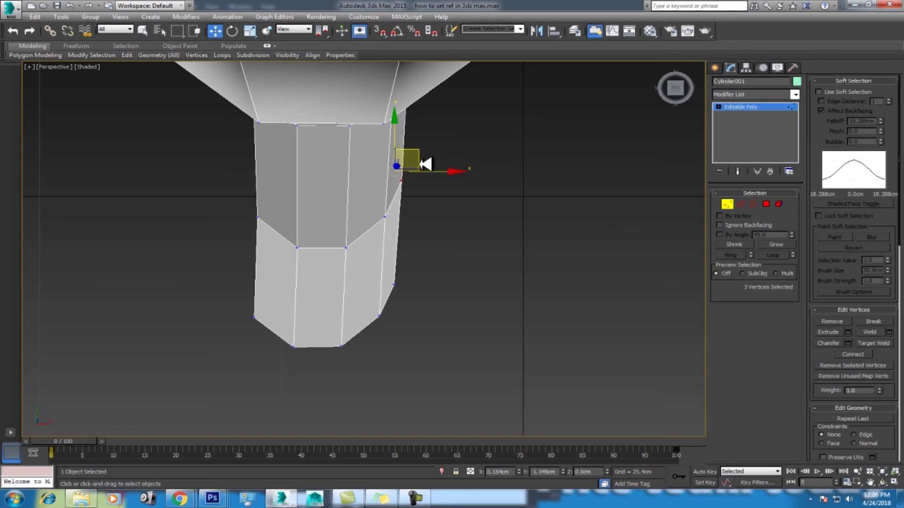
drag(418, 178, 406, 230)
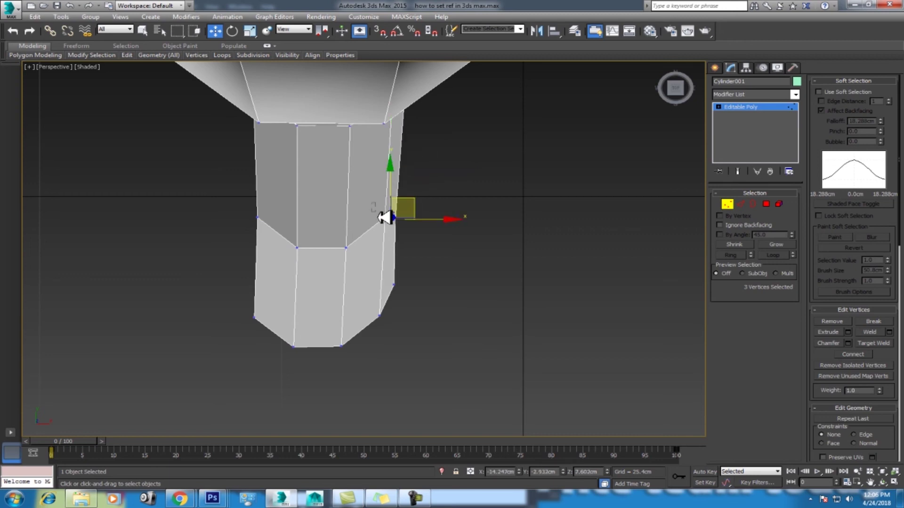
Step: Scale the V-shaped edge loop around the leg flat into a straight line
click(740, 204)
click(368, 232)
click(773, 255)
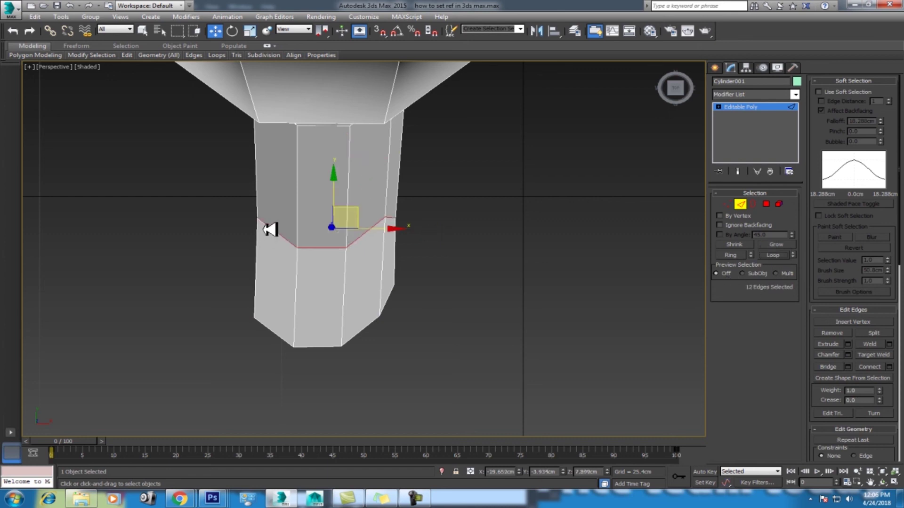
key(r)
mouse_move(344, 169)
mouse_down()
mouse_move(339, 251)
mouse_move(364, 405)
mouse_up()
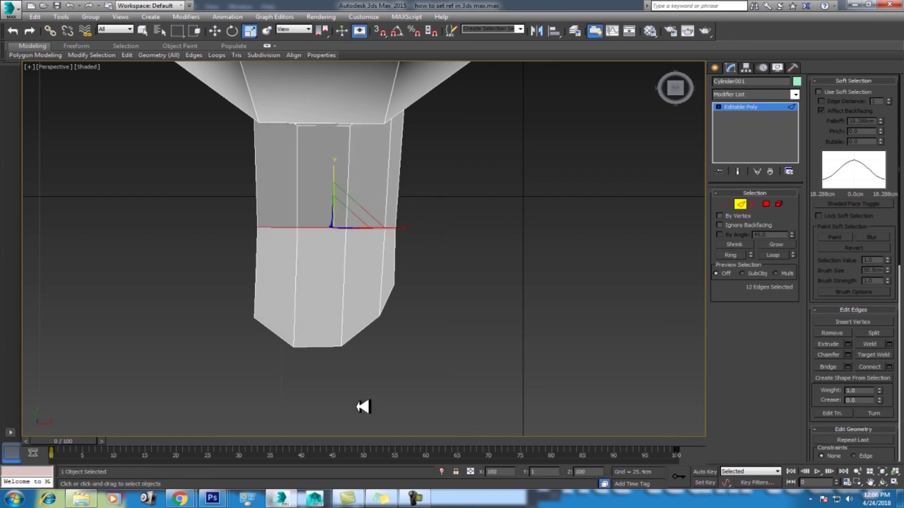
Step: Scale the leg's lower vertices flat into a level bottom edge, then orbit to check
click(733, 205)
drag(428, 277, 151, 383)
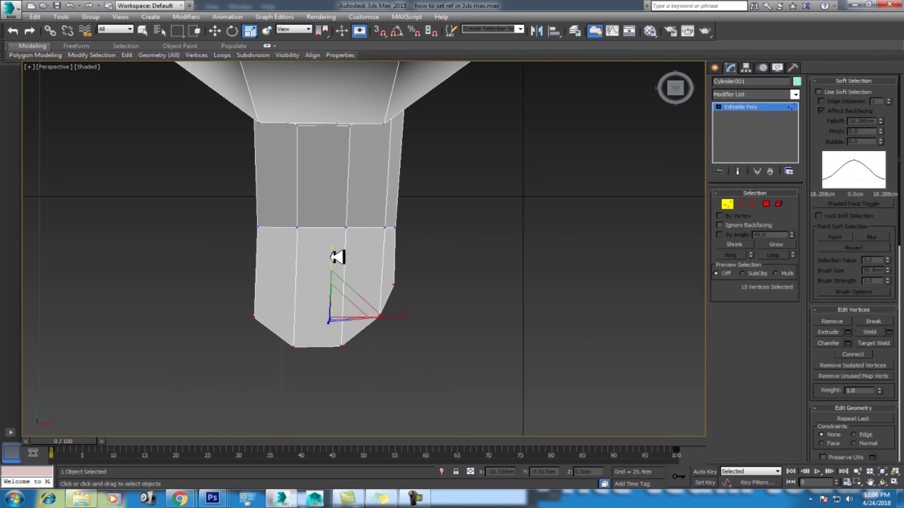
drag(337, 257, 343, 393)
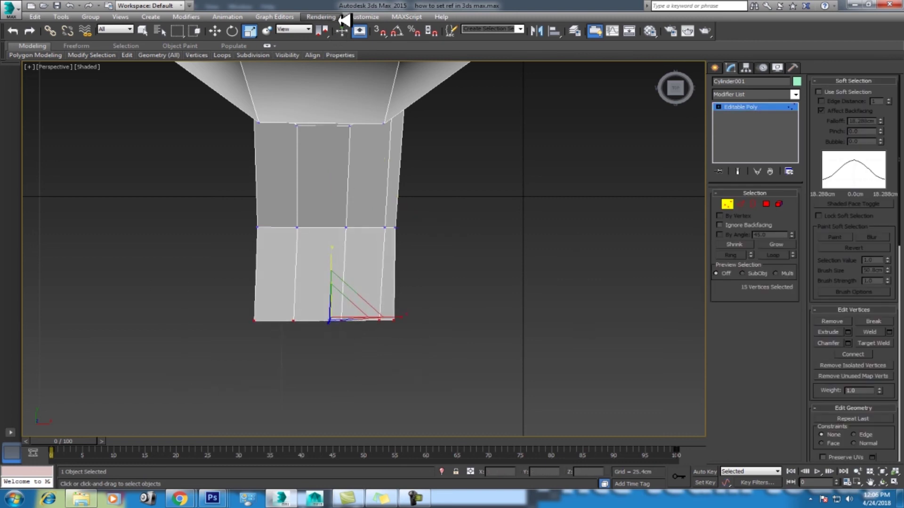
middle_drag(414, 226, 395, 213)
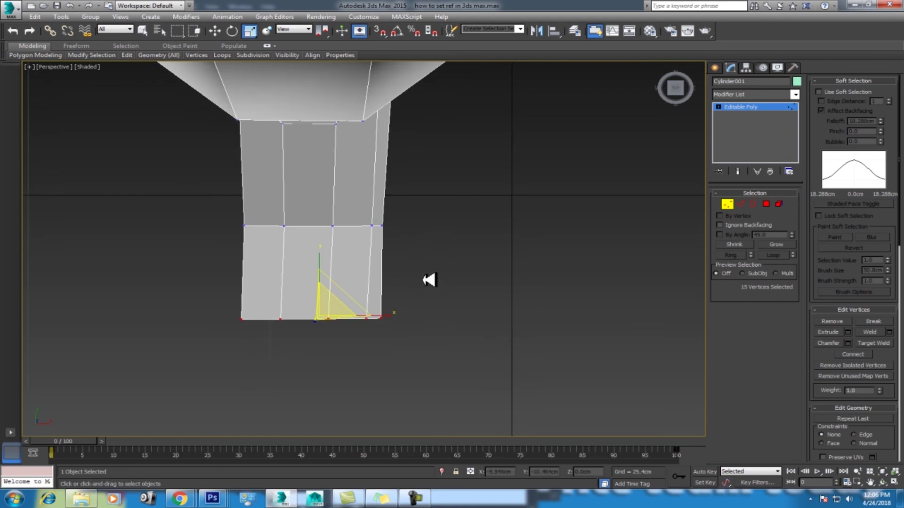
middle_drag(429, 280, 434, 239)
click(886, 482)
mouse_move(423, 272)
mouse_down()
mouse_move(376, 289)
mouse_move(387, 222)
mouse_move(428, 202)
mouse_move(377, 177)
mouse_move(358, 242)
mouse_move(360, 286)
mouse_up()
right_click(377, 302)
Step: In Top view, slide the row of foot-bottom vertices slightly left
key(t)
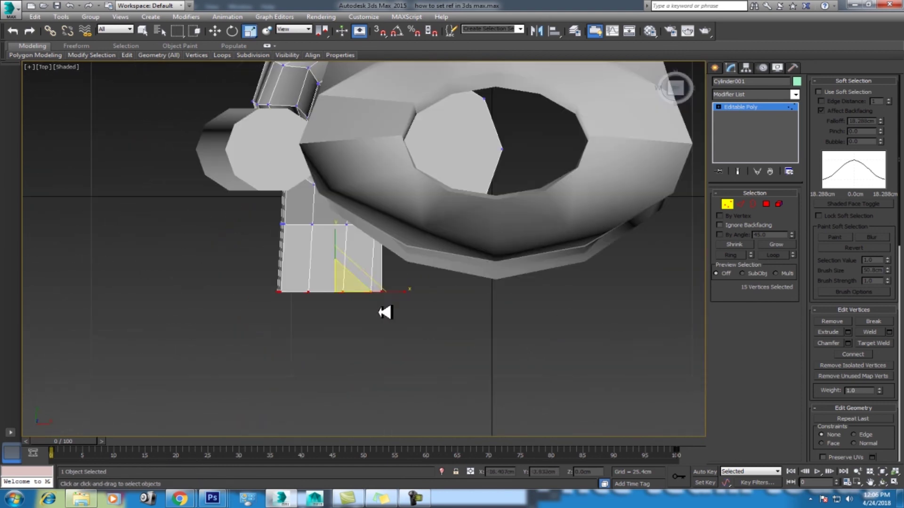
scroll(395, 295, up, 4)
middle_drag(328, 290, 410, 303)
drag(443, 296, 265, 336)
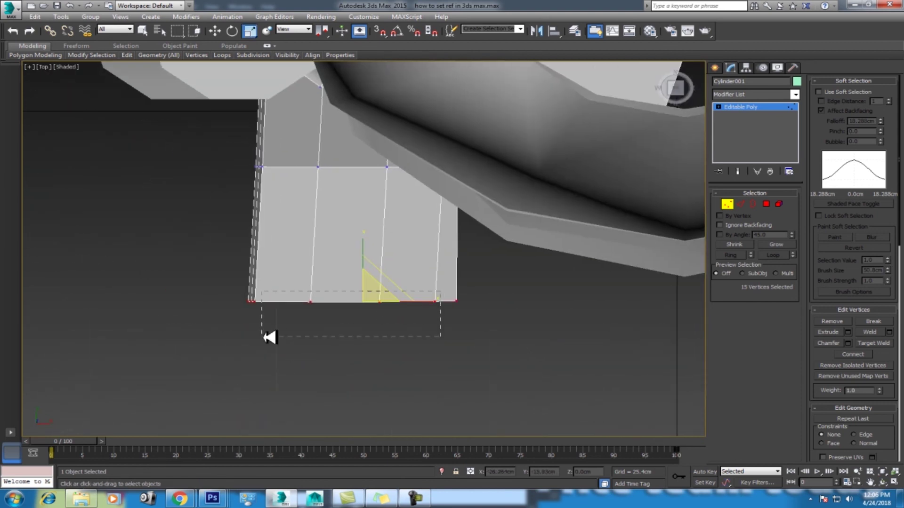
key(w)
drag(429, 303, 426, 304)
middle_drag(425, 304, 424, 294)
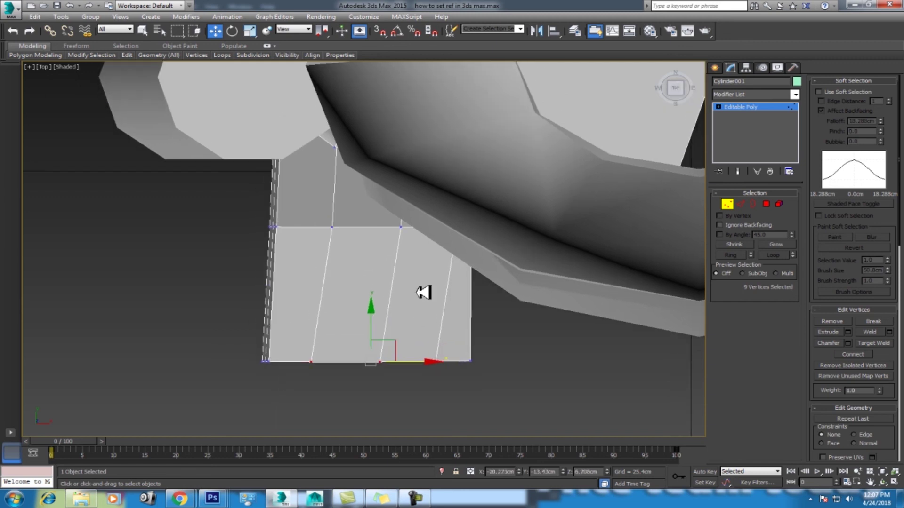
scroll(422, 289, up, 6)
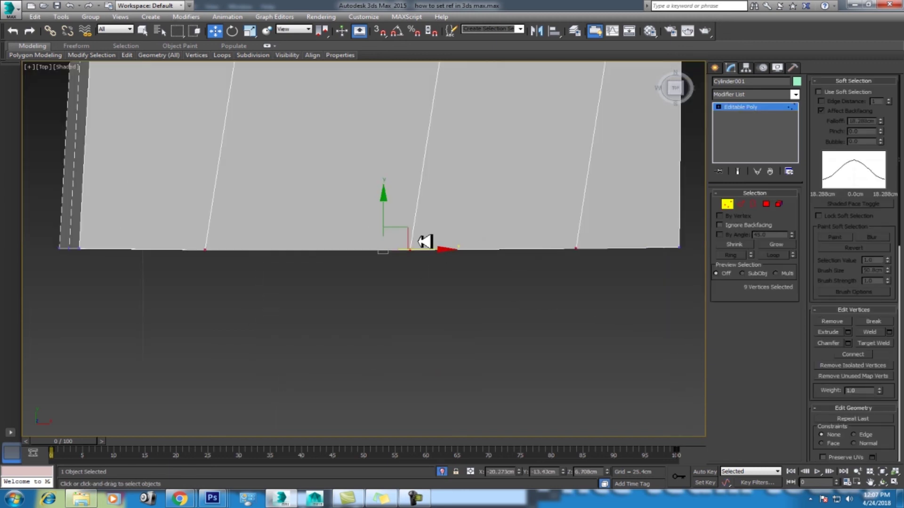
scroll(423, 242, down, 8)
key(F3)
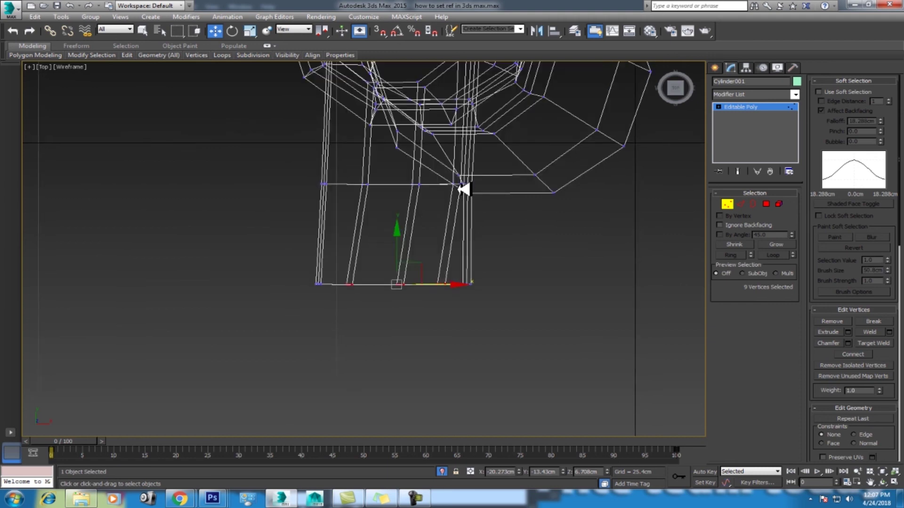
Step: Select the ankle vertex row and inspect it in the perspective view
drag(472, 212, 450, 222)
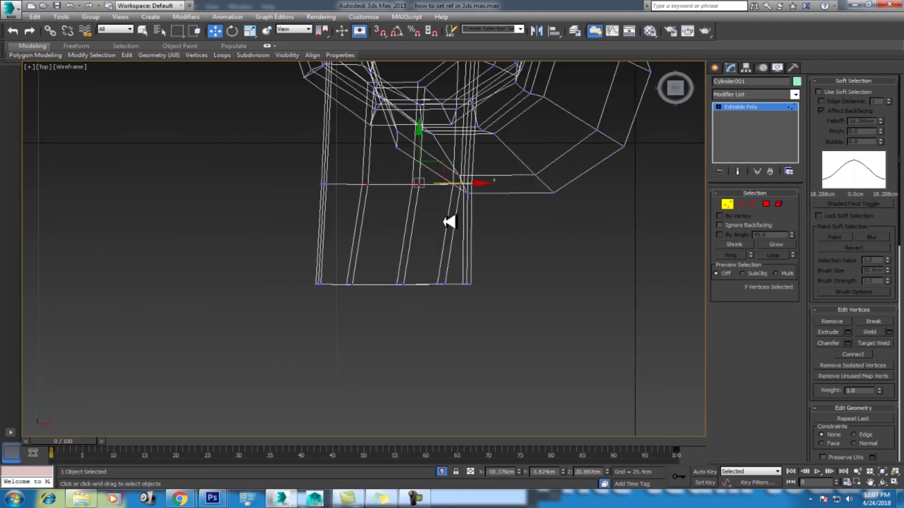
key(p)
key(z)
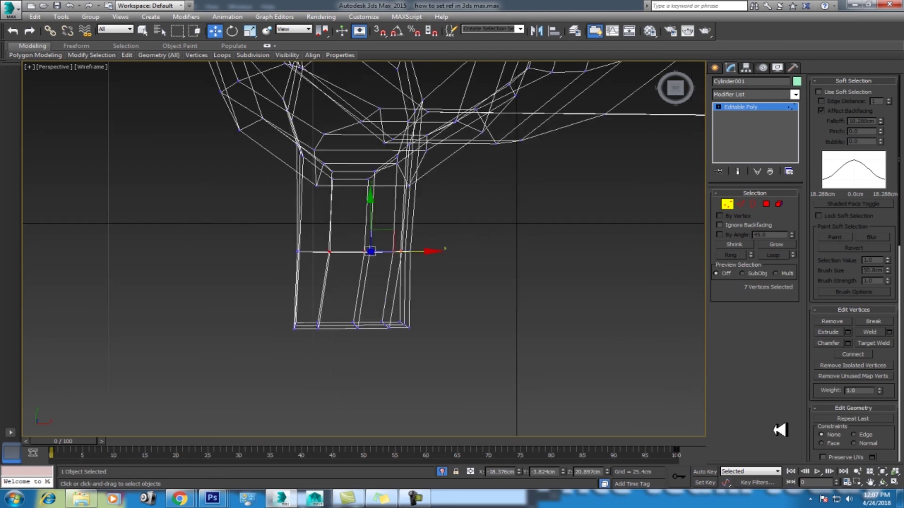
click(888, 482)
mouse_move(535, 319)
mouse_down()
mouse_move(424, 236)
mouse_move(424, 287)
mouse_move(404, 309)
mouse_move(403, 206)
mouse_move(428, 194)
mouse_move(453, 262)
mouse_move(443, 266)
mouse_up()
key(F3)
Step: Slide the ankle vertex row left in Top view, then orbit to the foot's side
key(w)
key(t)
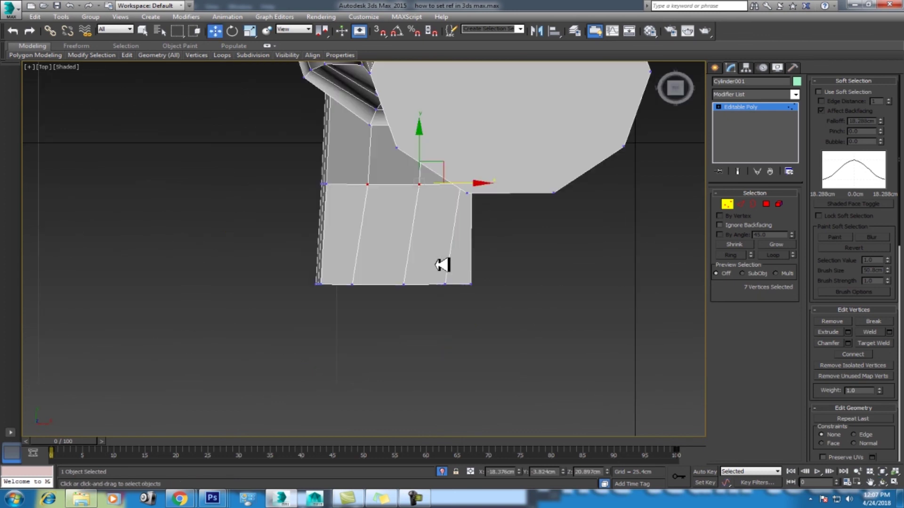
key(z)
drag(496, 269, 443, 271)
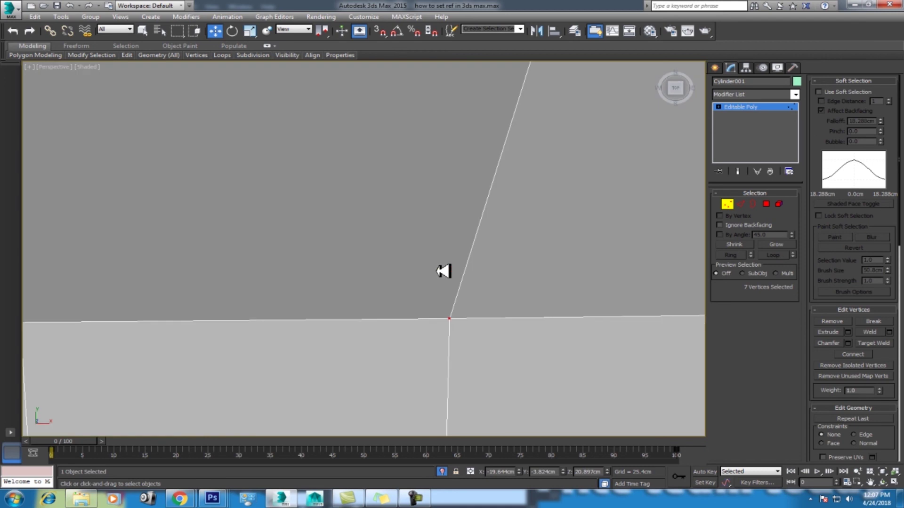
key(p)
click(887, 481)
mouse_move(484, 297)
mouse_down()
mouse_move(405, 310)
mouse_move(425, 314)
mouse_move(469, 218)
mouse_move(374, 315)
mouse_move(409, 254)
mouse_move(359, 256)
mouse_up()
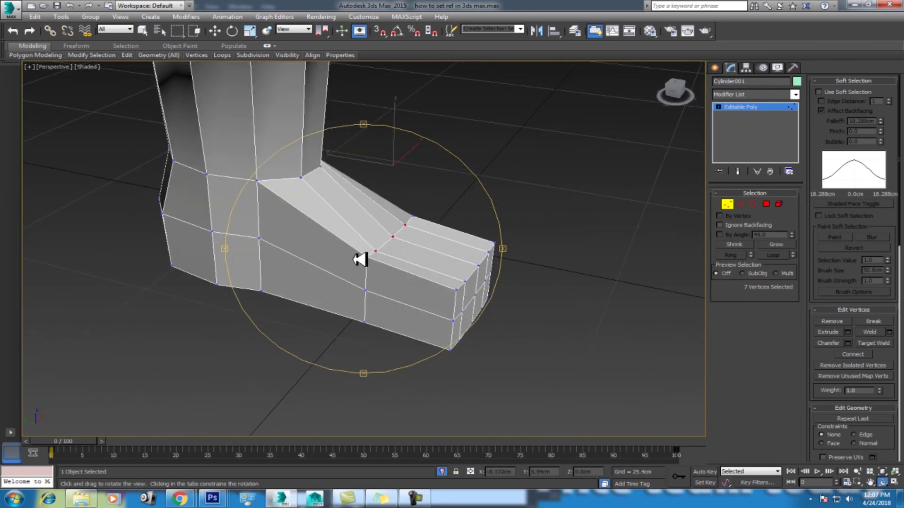
Step: Relax the two instep vertices on top of the foot and lower them
key(w)
click(366, 256)
ctrl+click(416, 215)
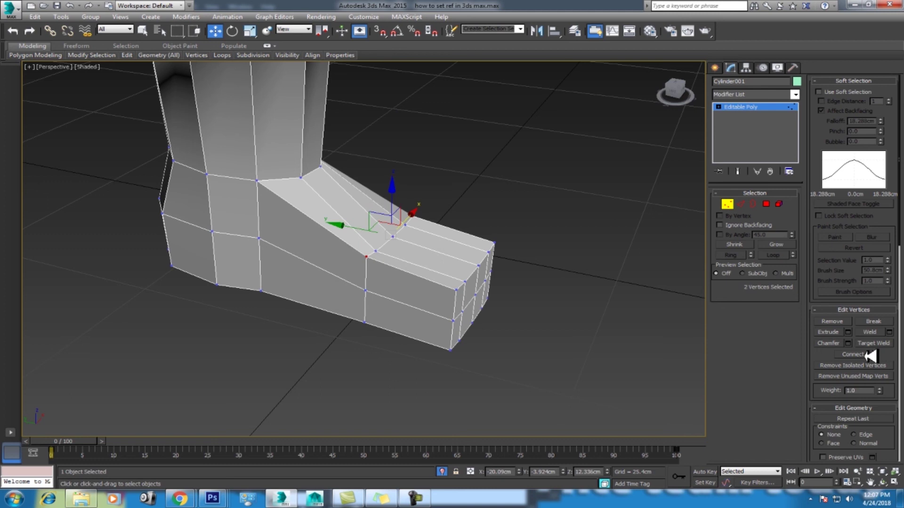
scroll(847, 282, down, 5)
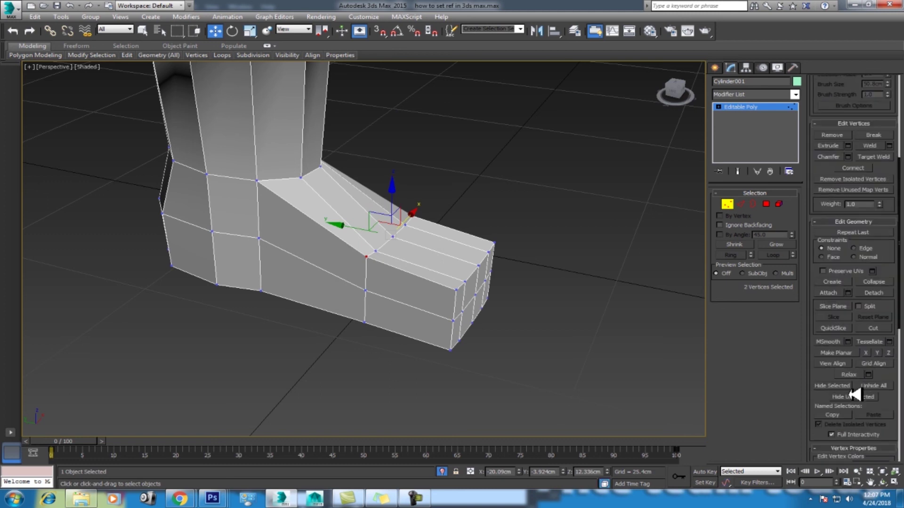
click(858, 375)
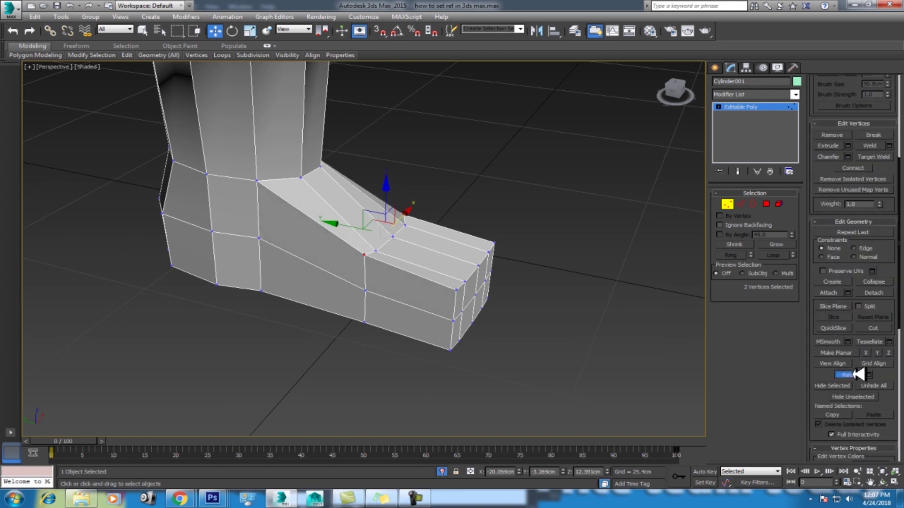
drag(385, 184, 432, 217)
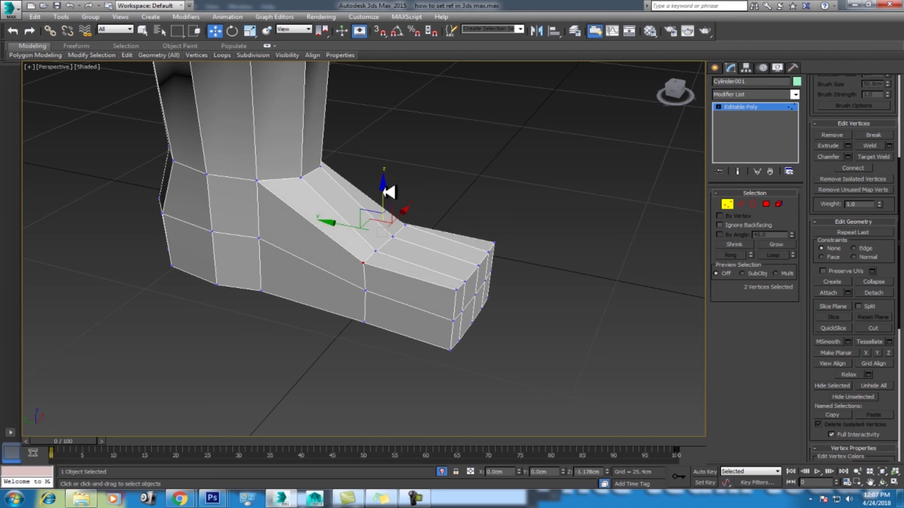
Step: Lower the foot's bottom vertices in Top view and restore the four-viewport layout
key(t)
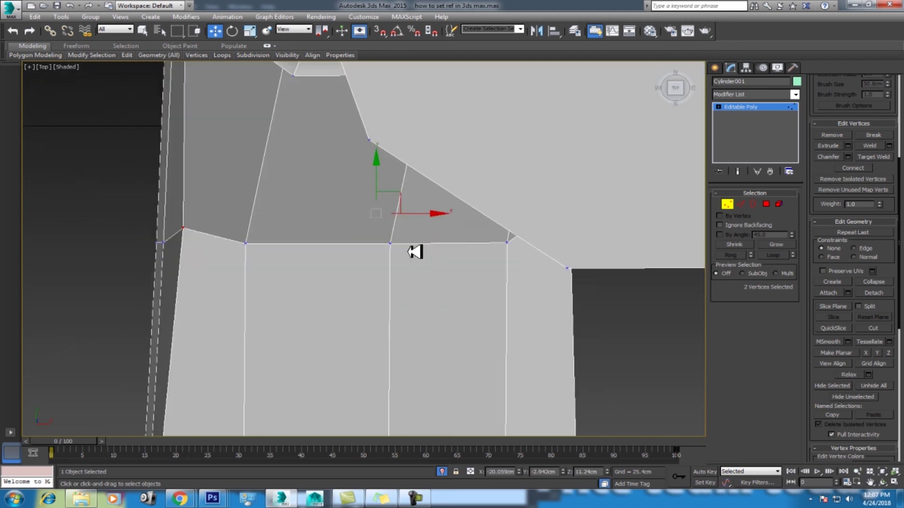
scroll(414, 252, down, 2)
drag(481, 353, 481, 353)
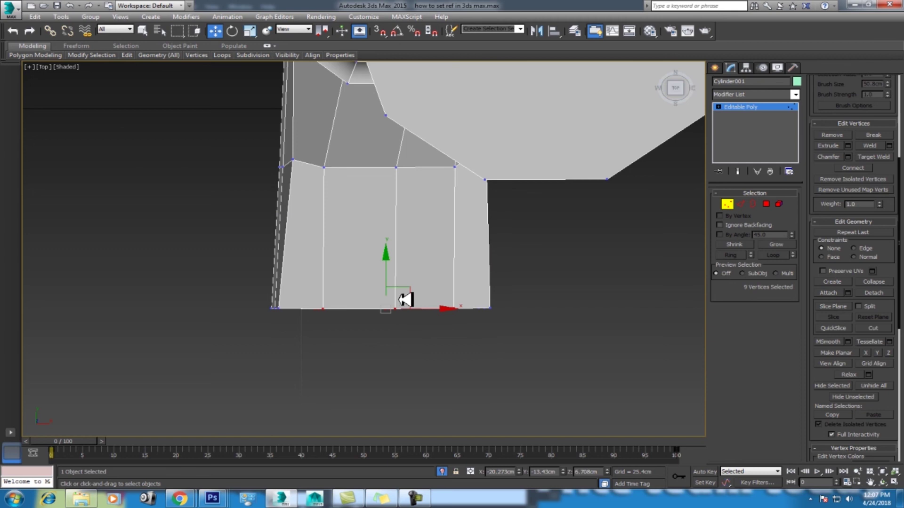
mouse_move(395, 254)
mouse_down()
mouse_move(417, 358)
mouse_move(383, 277)
mouse_move(395, 293)
mouse_up()
click(246, 270)
scroll(348, 235, down, 3)
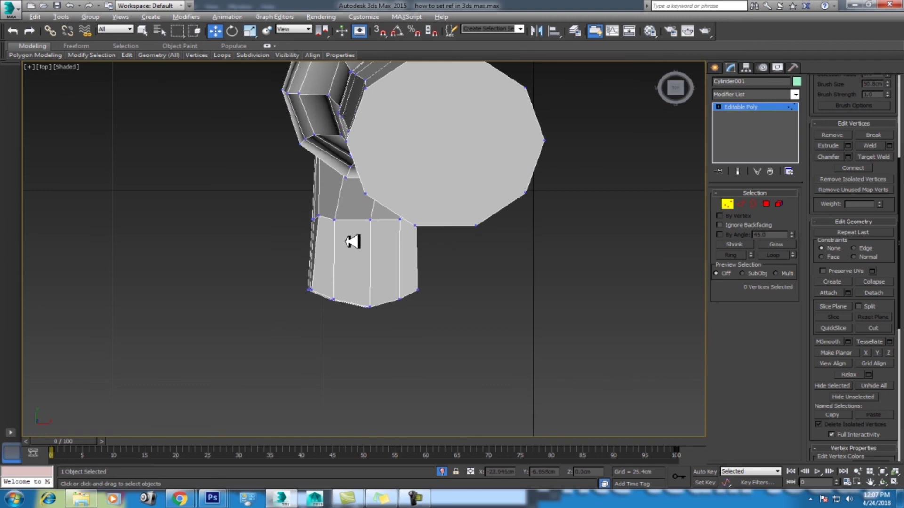
key(alt+w)
scroll(313, 181, up, 1)
scroll(318, 196, up, 2)
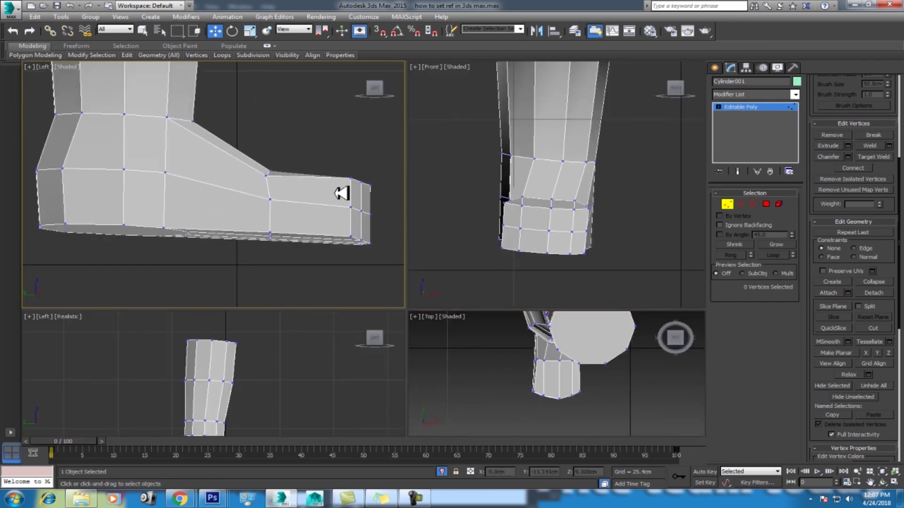
Step: Lower the toe's top corner vertex and push the toe tip vertices forward
click(356, 177)
drag(354, 140, 354, 152)
drag(383, 204, 347, 217)
middle_drag(366, 212, 350, 213)
drag(353, 206, 350, 210)
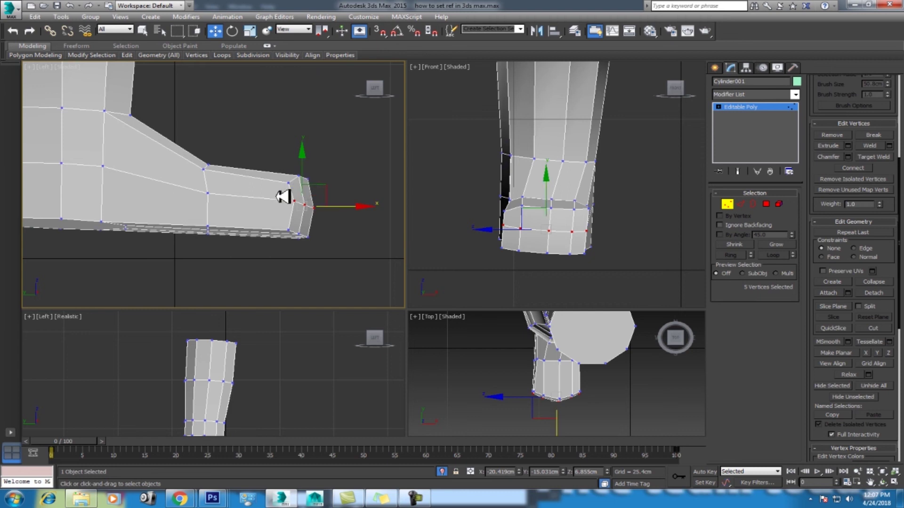
Step: Select all sole vertices in wireframe and scale them flat into a level line
scroll(211, 182, down, 2)
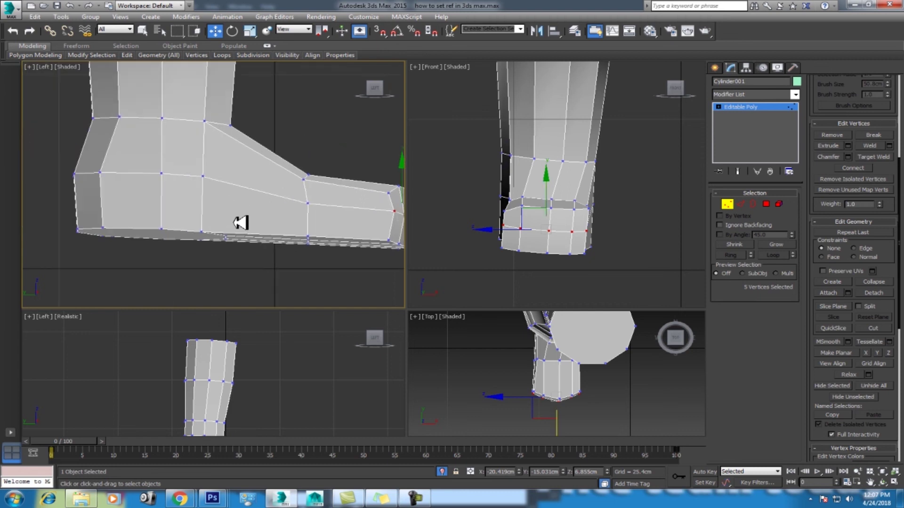
drag(29, 251, 30, 251)
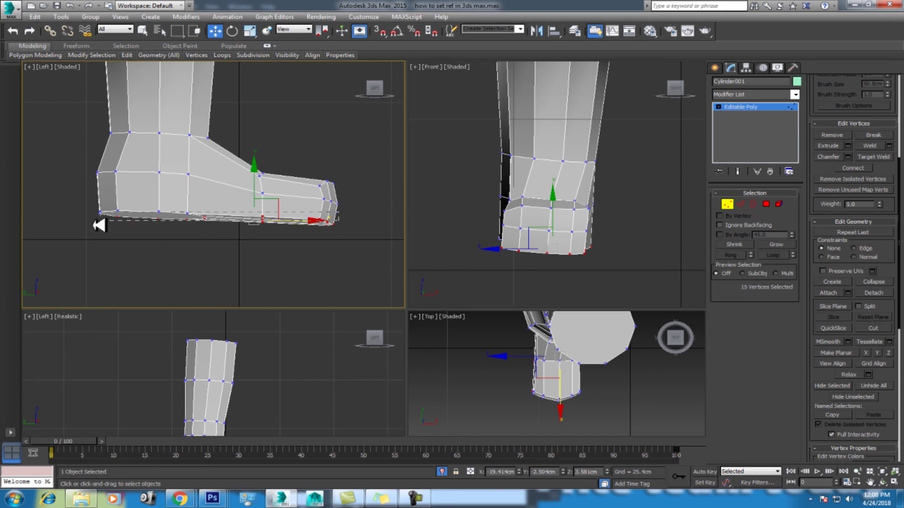
drag(354, 213, 68, 275)
mouse_move(375, 261)
mouse_down()
mouse_move(87, 205)
mouse_move(94, 202)
mouse_up()
alt+drag(326, 213, 327, 214)
key(F3)
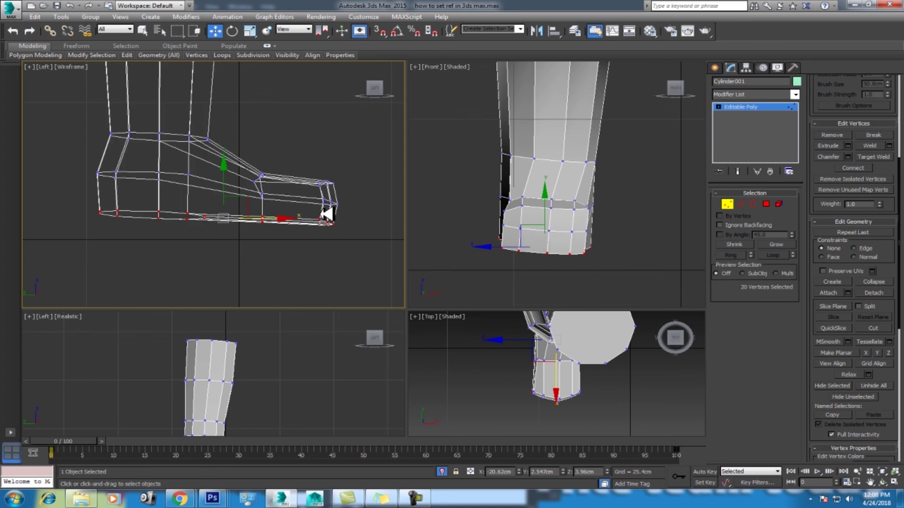
key(r)
drag(232, 157, 227, 296)
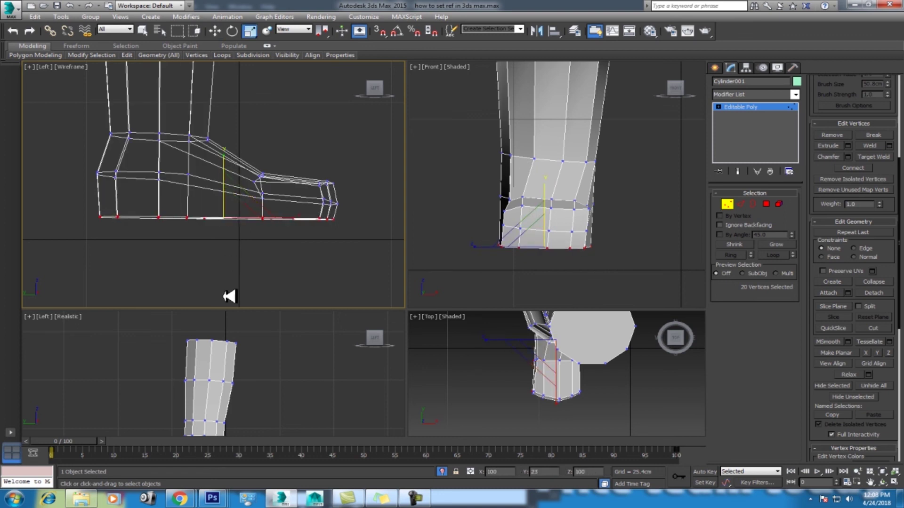
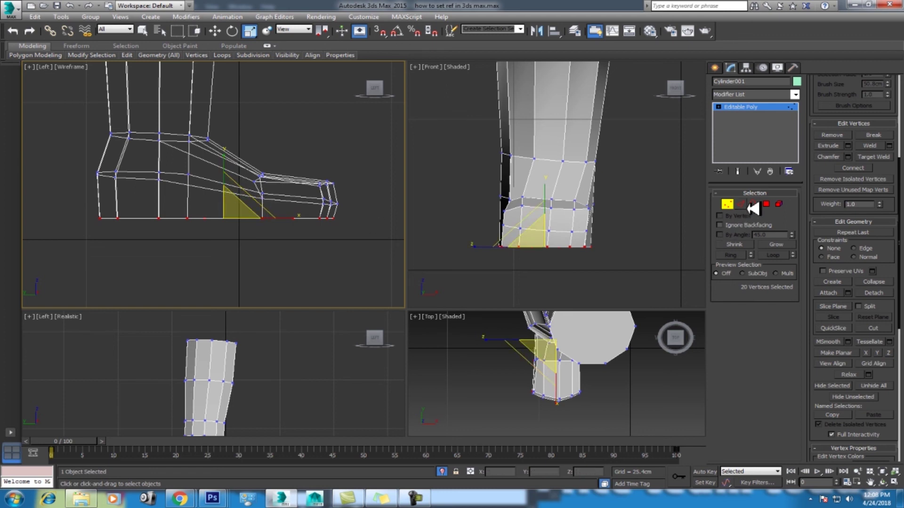
Step: Select the boot's side edge loop and scale it flat into a horizontal line
click(741, 206)
click(303, 202)
click(772, 255)
drag(236, 138, 228, 125)
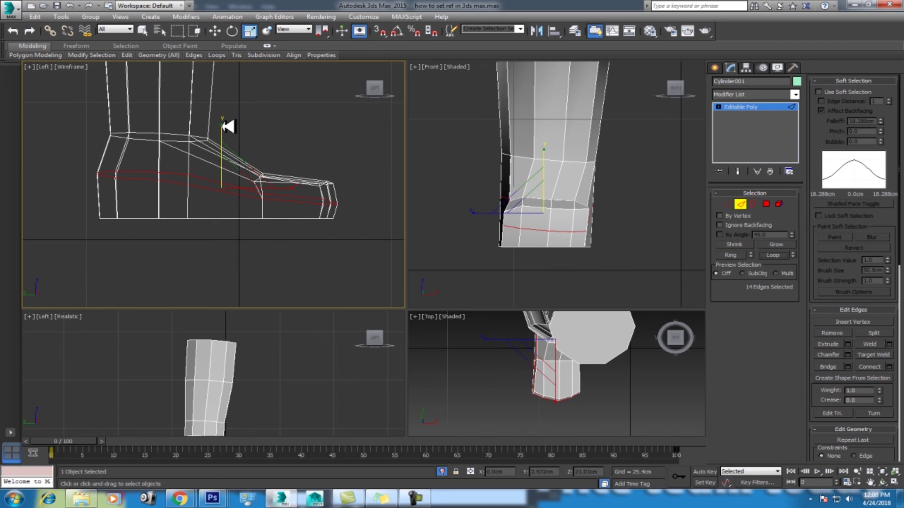
Step: Lower the flattened edge loop toward the sole and unhide the reference image planes
middle_click(297, 408)
key(w)
middle_drag(228, 133, 236, 154)
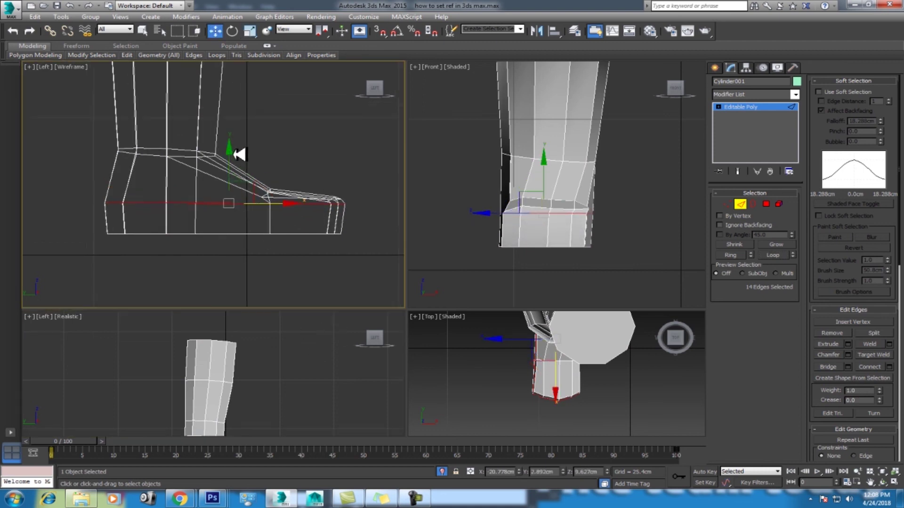
drag(235, 154, 228, 167)
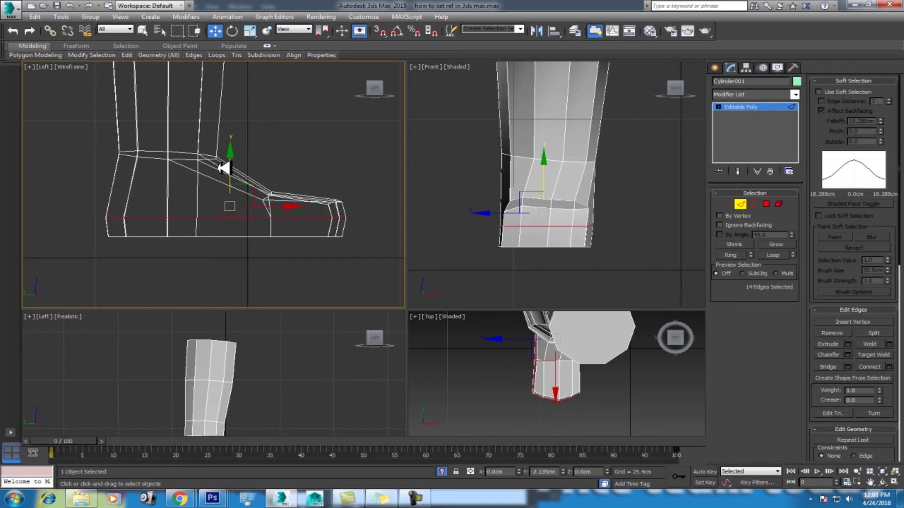
drag(226, 167, 227, 179)
right_click(274, 198)
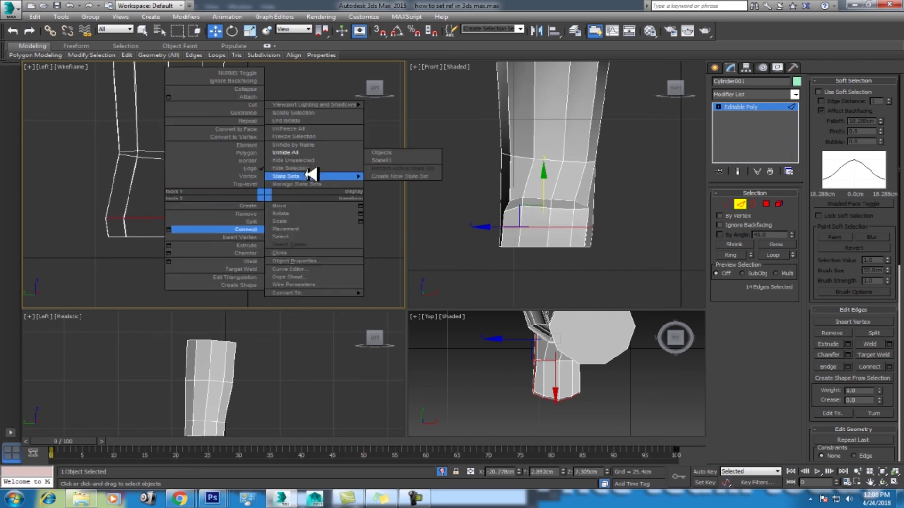
click(358, 178)
Step: Show the boot at frame 78 in a maximized, shaded Left view with the reference, centred
middle_drag(240, 412, 249, 328)
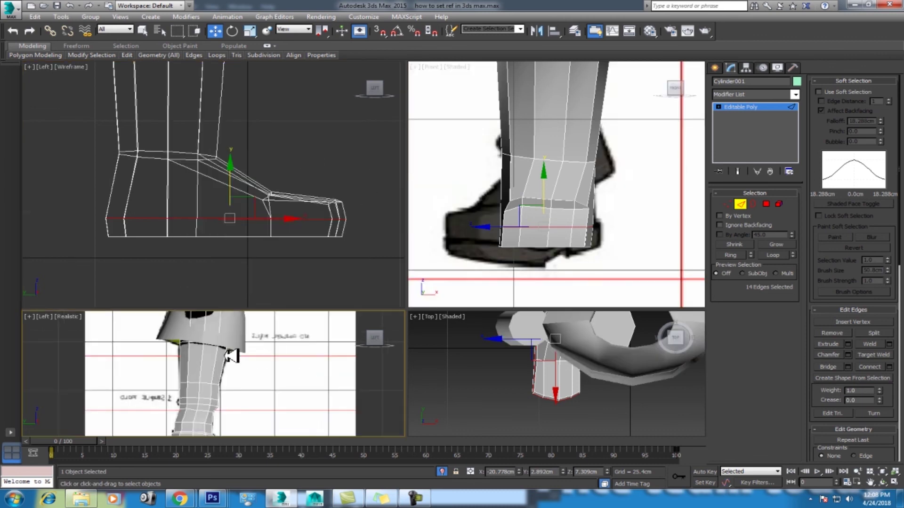
drag(103, 443, 530, 441)
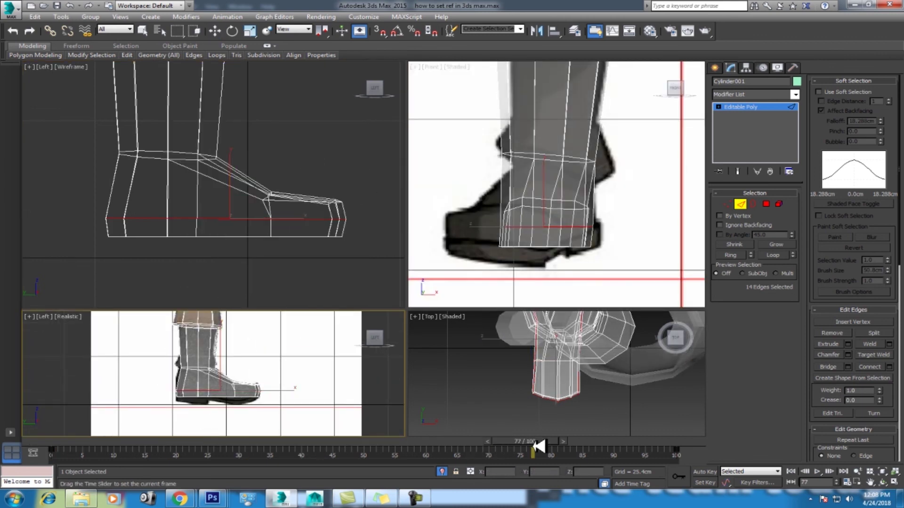
middle_drag(274, 370, 302, 312)
key(F3)
mouse_move(292, 236)
middle_down()
mouse_move(303, 211)
mouse_move(316, 222)
middle_up()
key(alt+w)
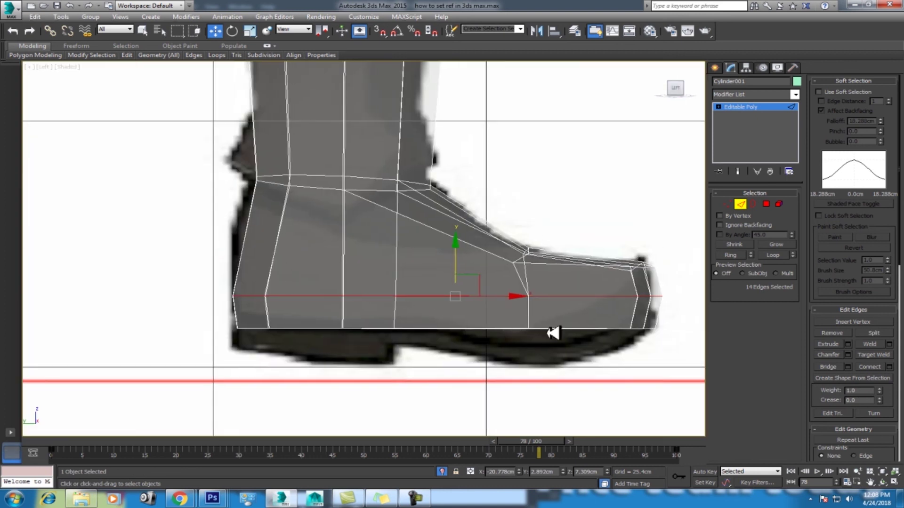
middle_drag(565, 316, 524, 301)
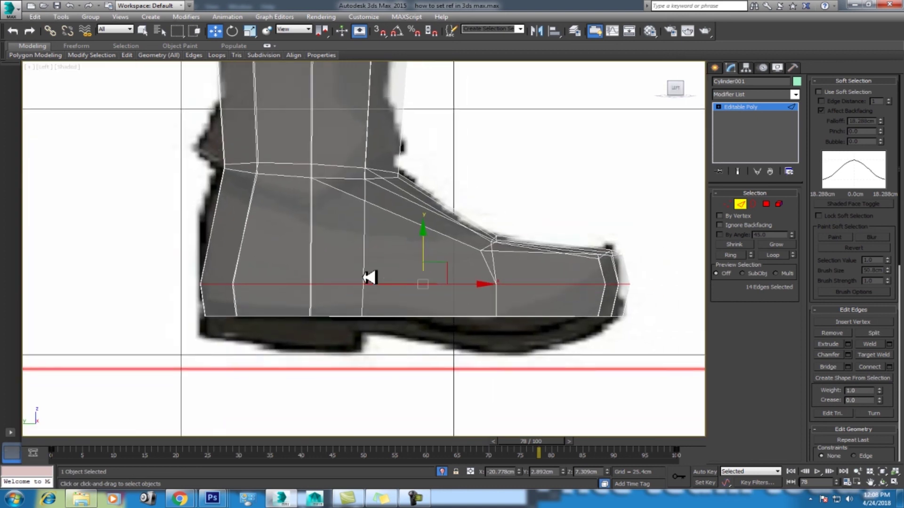
Step: Ring the boot's vertical side edges and connect them with a new horizontal loop
click(246, 244)
key(alt+r)
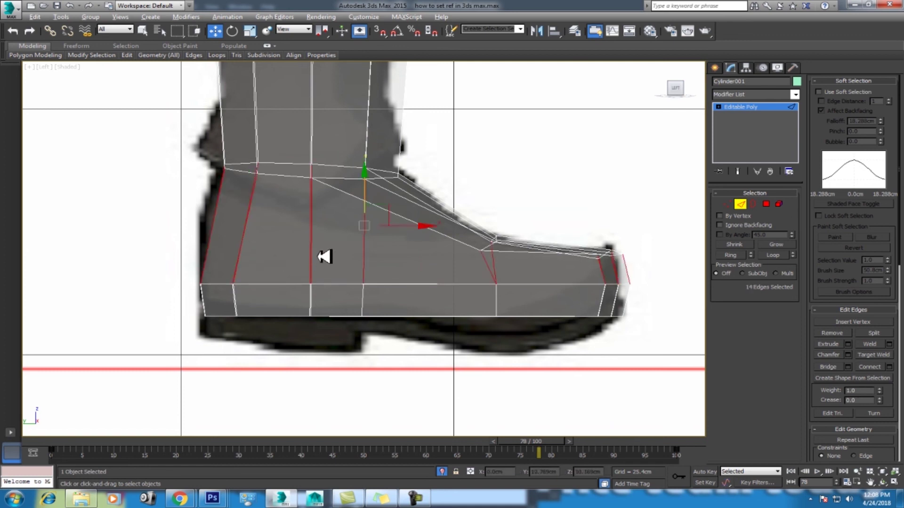
right_click(323, 256)
click(225, 288)
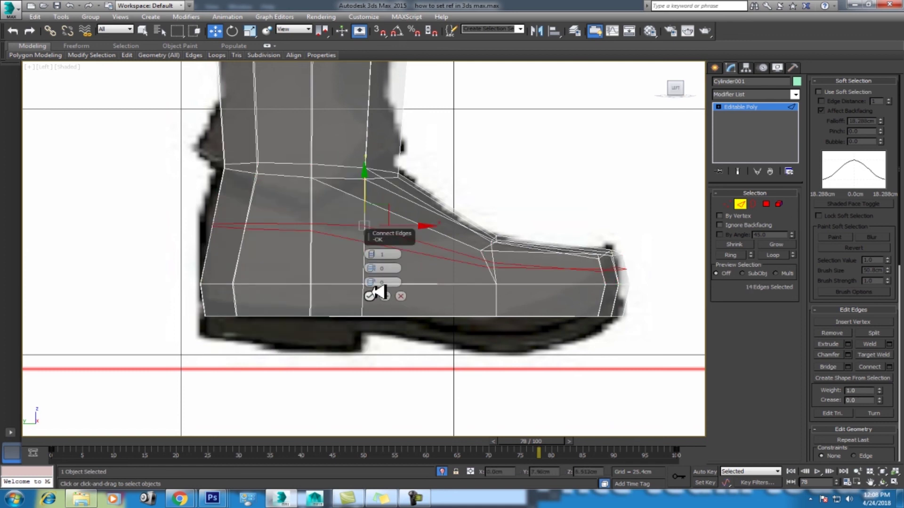
click(369, 296)
Step: Move the heel and toe-tip vertices out to the reference boot outline
key(1)
drag(269, 257, 267, 257)
drag(254, 206, 239, 207)
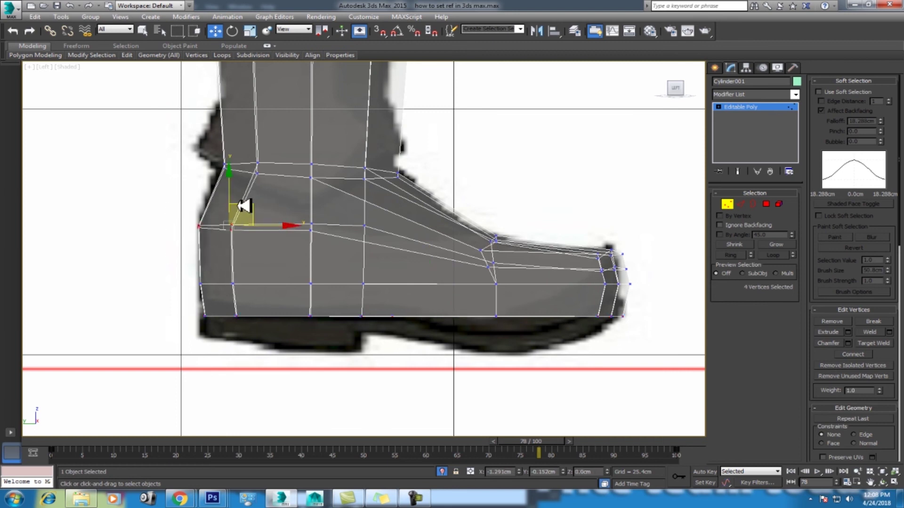
scroll(312, 236, up, 1)
scroll(484, 244, up, 2)
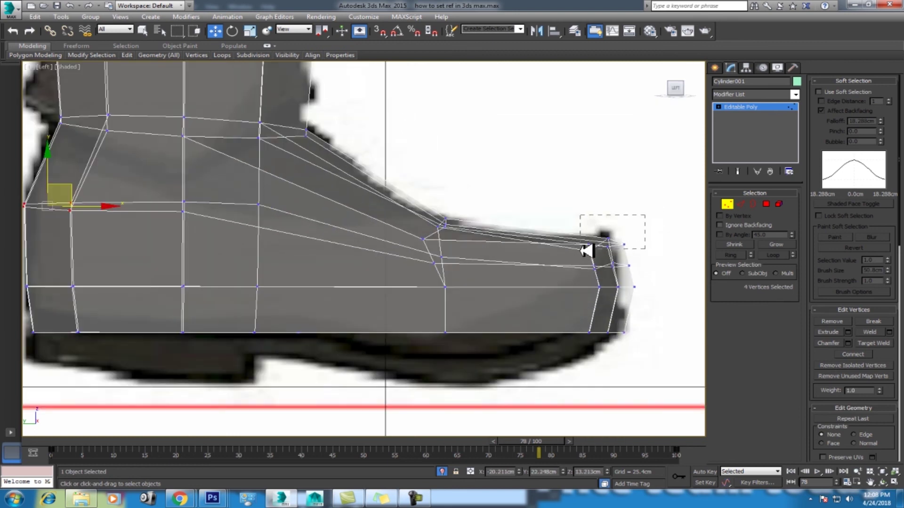
drag(585, 251, 584, 250)
mouse_move(642, 218)
mouse_down()
mouse_move(606, 246)
mouse_move(630, 224)
mouse_up()
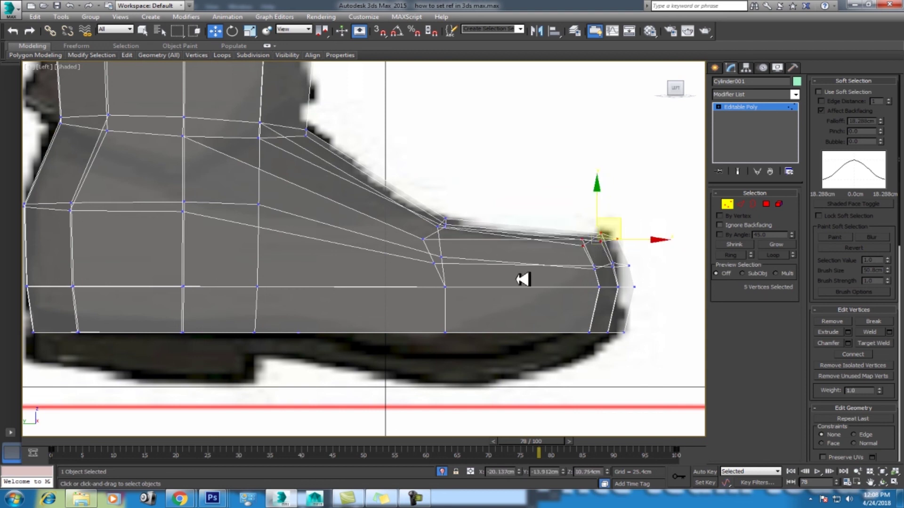
Step: Raise the sole's bottom vertices slightly and pull the instep vertex down to the sole curve
middle_drag(520, 278, 539, 237)
middle_drag(174, 285, 77, 256)
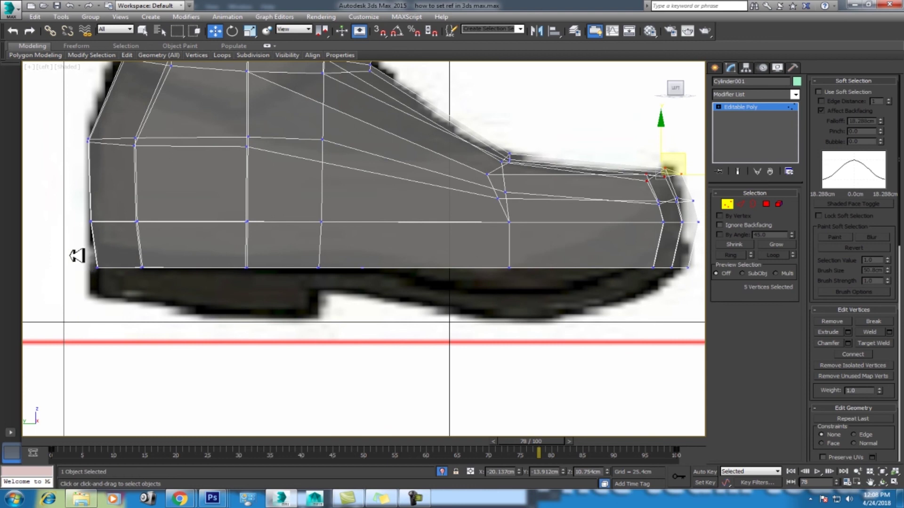
drag(240, 278, 283, 284)
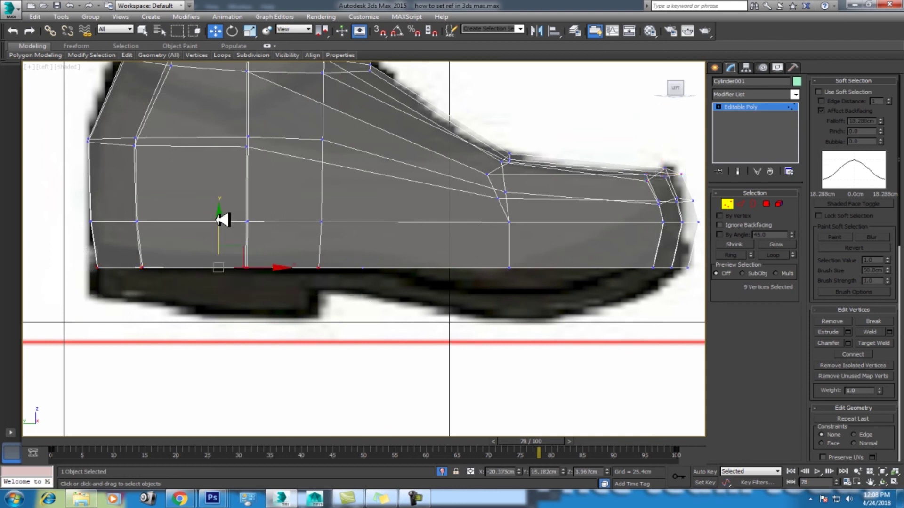
drag(227, 214, 235, 214)
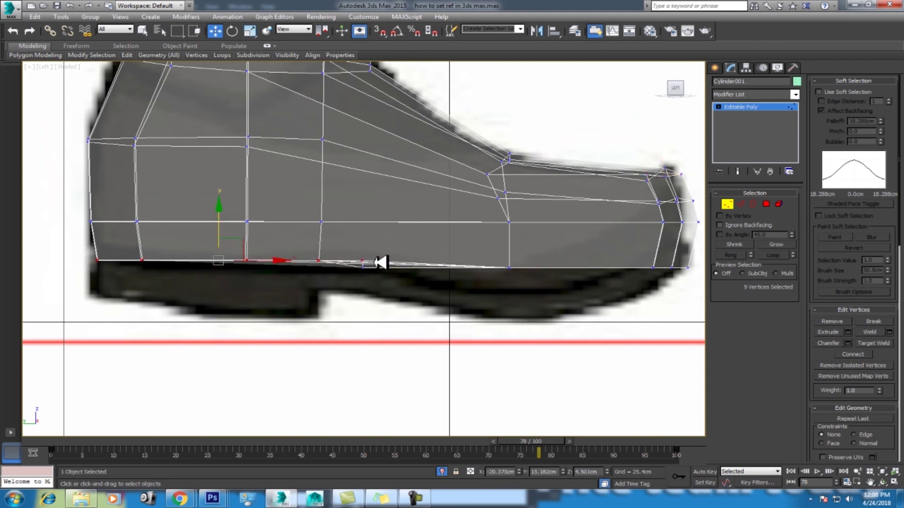
key(ctrl+z)
drag(320, 242, 66, 292)
mouse_move(240, 220)
mouse_down()
mouse_move(236, 204)
mouse_move(234, 216)
mouse_up()
drag(546, 254, 452, 315)
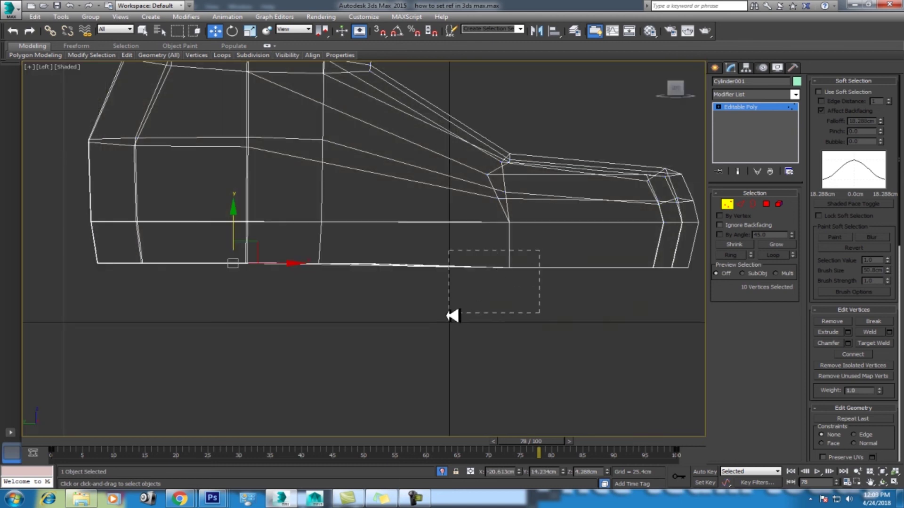
drag(516, 215, 508, 234)
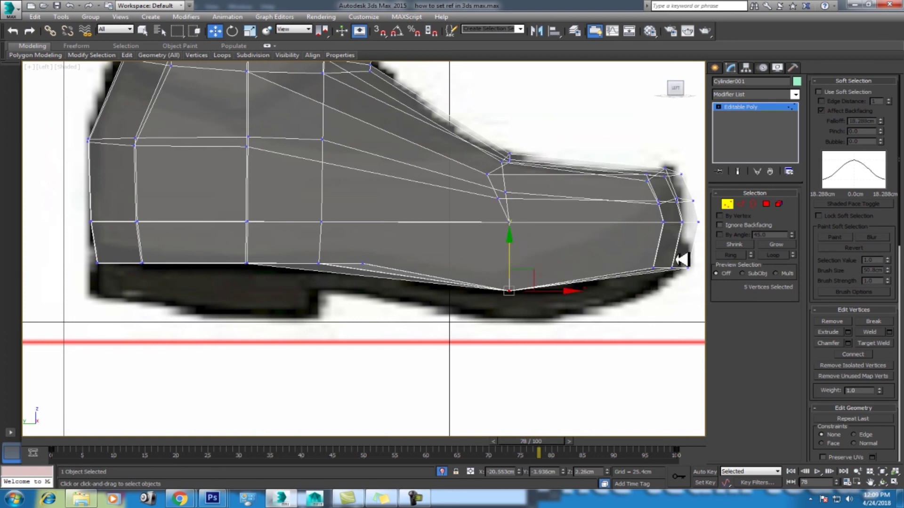
Step: Raise the lower toe-tip vertices, then select two mid-sole vertices and zoom to them in Perspective
middle_drag(681, 260, 655, 254)
drag(655, 254, 567, 283)
drag(607, 229, 607, 201)
scroll(586, 204, down, 2)
drag(401, 290, 396, 250)
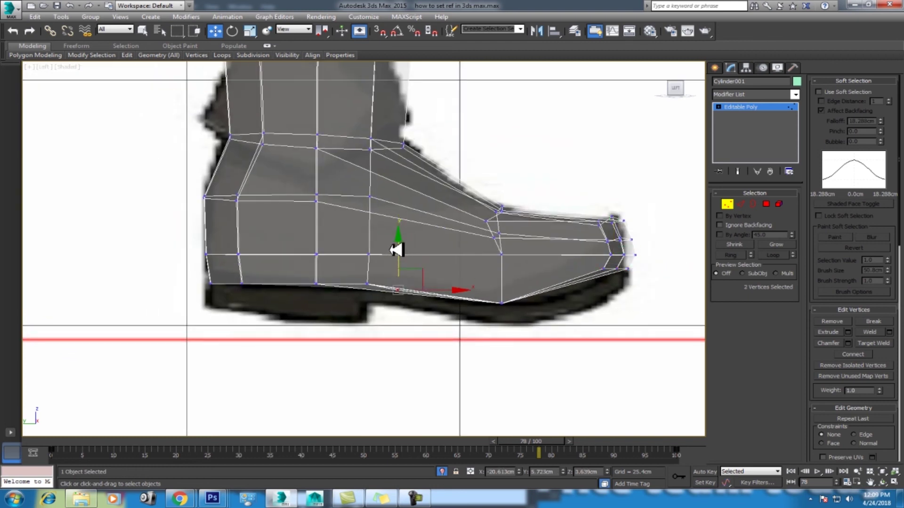
key(p)
key(z)
alt+middle_drag(436, 293, 632, 379)
click(879, 486)
Step: At frame 0, connect two opposite vertices on the boot's side with a new edge
mouse_move(440, 310)
mouse_down()
mouse_move(418, 262)
mouse_move(403, 256)
mouse_move(404, 270)
mouse_up()
right_click(405, 271)
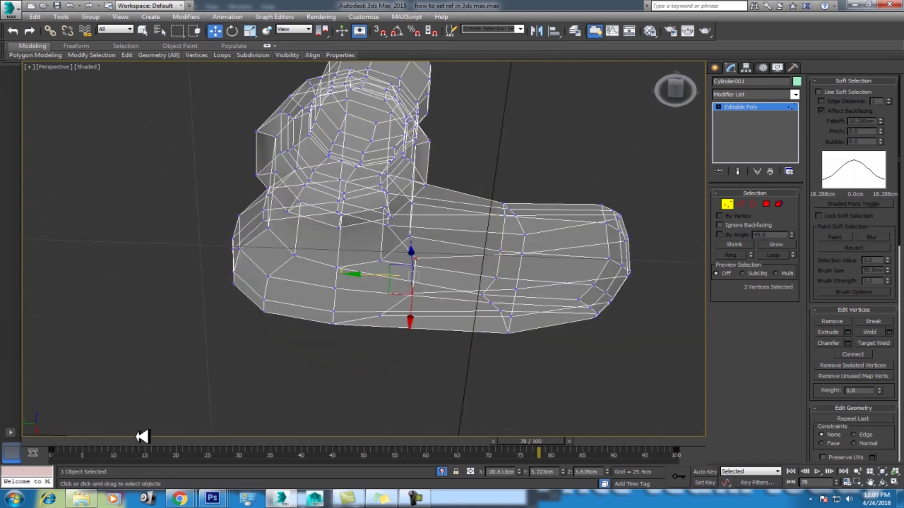
drag(142, 437, 52, 441)
mouse_move(403, 288)
middle_down()
mouse_move(452, 283)
mouse_move(441, 271)
middle_up()
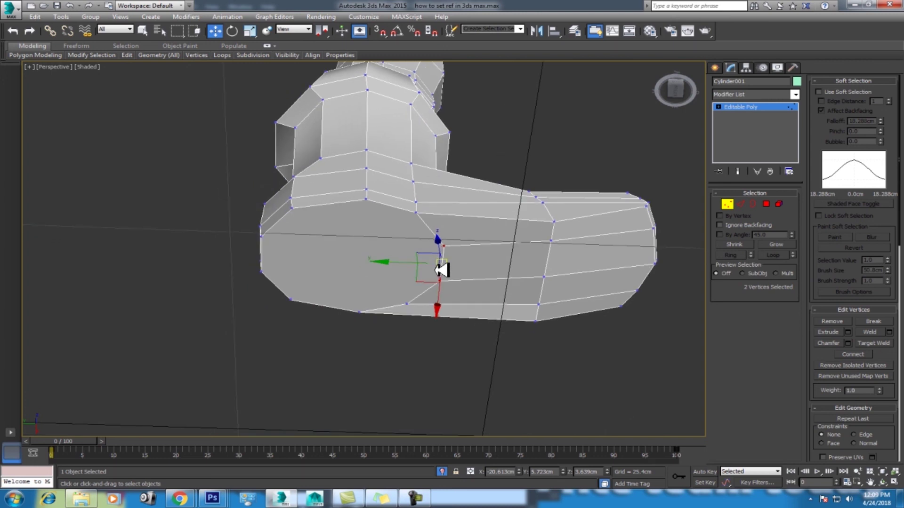
click(442, 248)
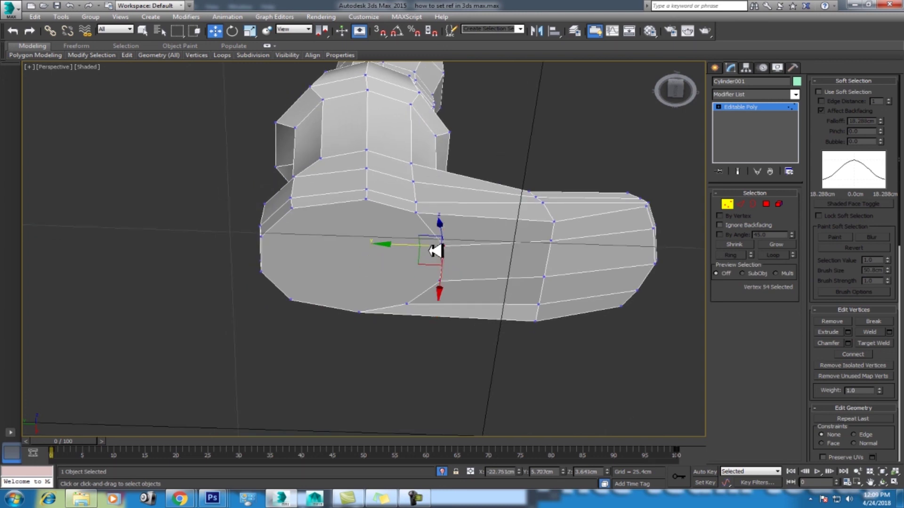
ctrl+click(261, 236)
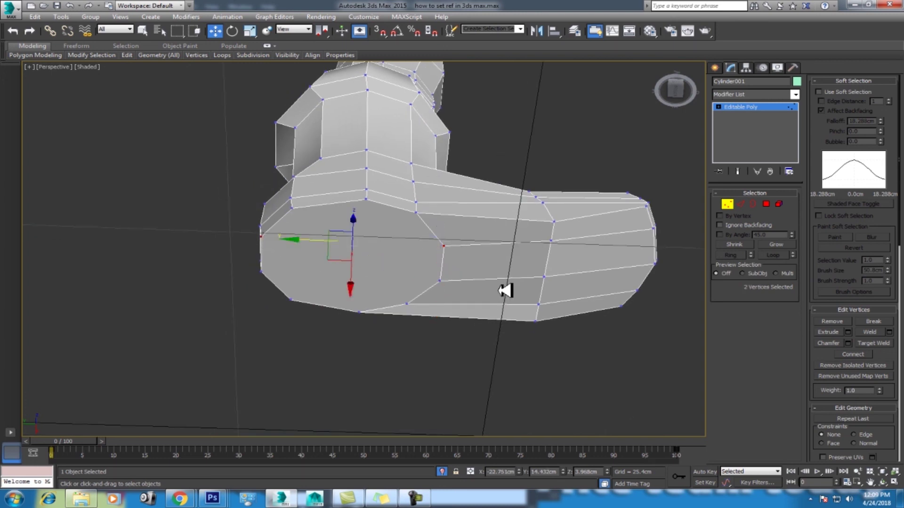
mouse_move(376, 264)
alt+middle_down()
mouse_move(460, 276)
mouse_move(397, 252)
alt+middle_up()
right_click(400, 246)
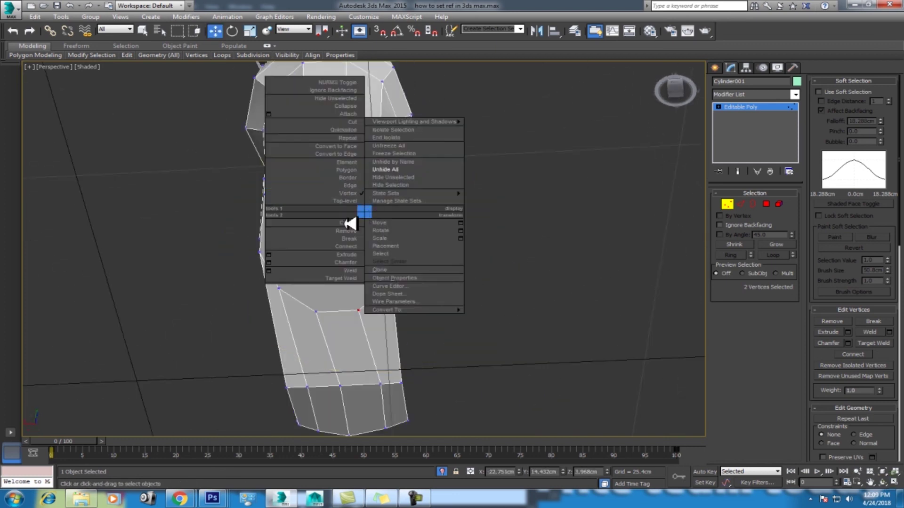
click(347, 248)
Step: Connect a pair of opposite vertices on the leg with another edge, then clear the selection
click(316, 311)
ctrl+click(298, 166)
right_click(298, 179)
click(288, 214)
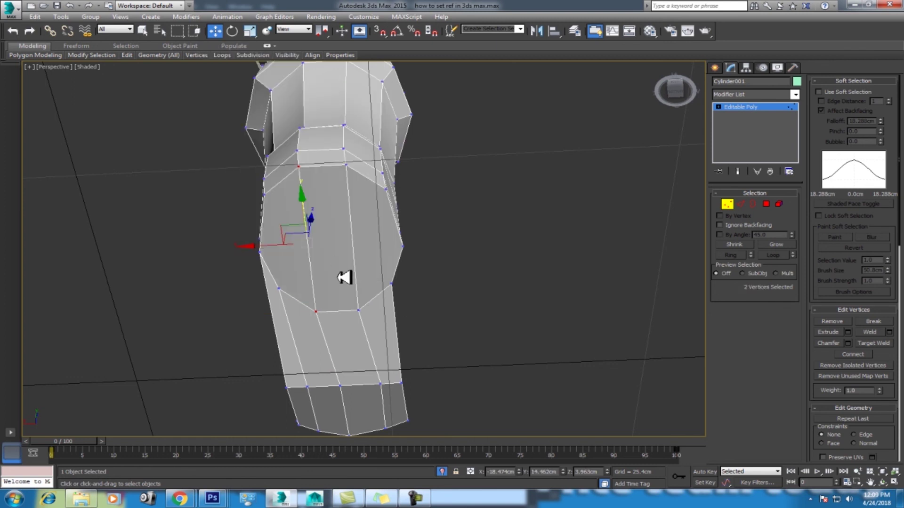
scroll(414, 274, up, 2)
scroll(442, 276, up, 2)
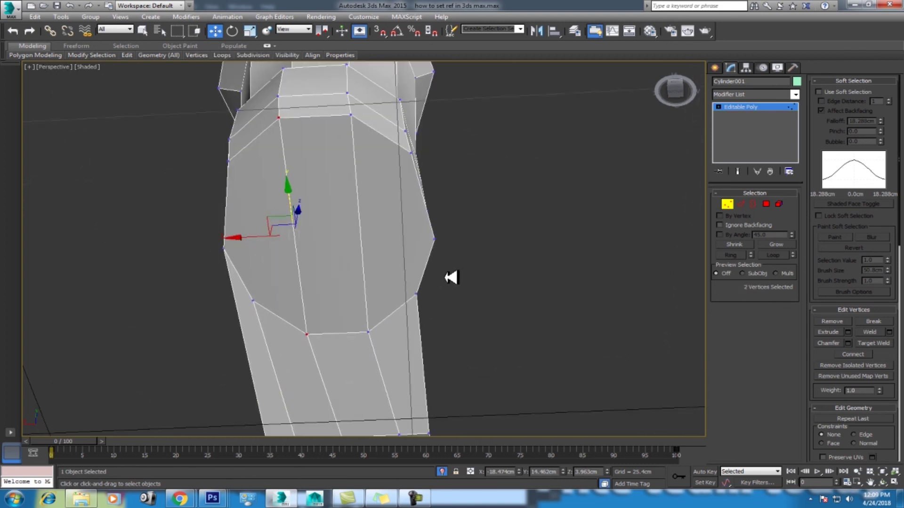
click(438, 239)
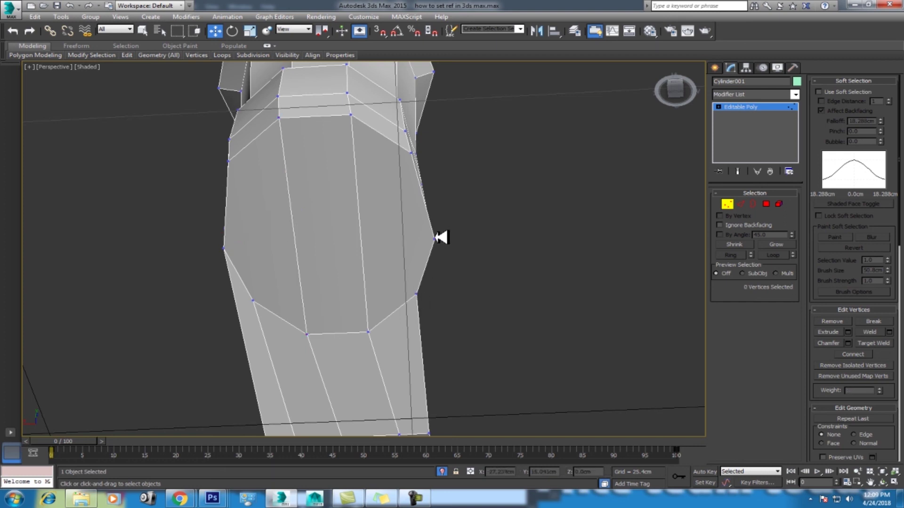
right_click(534, 197)
Step: Cut a new edge across the leg from its right vertex to its left vertex using vertex snap
click(531, 115)
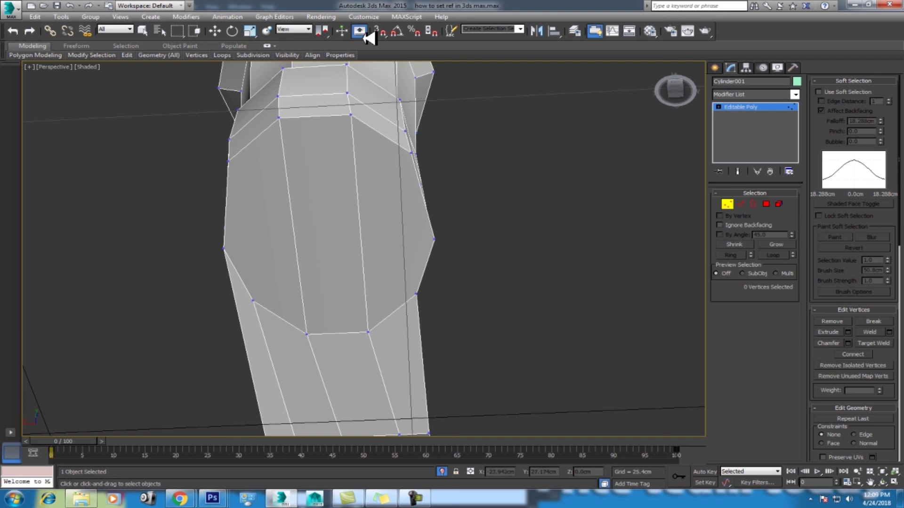
right_click(382, 33)
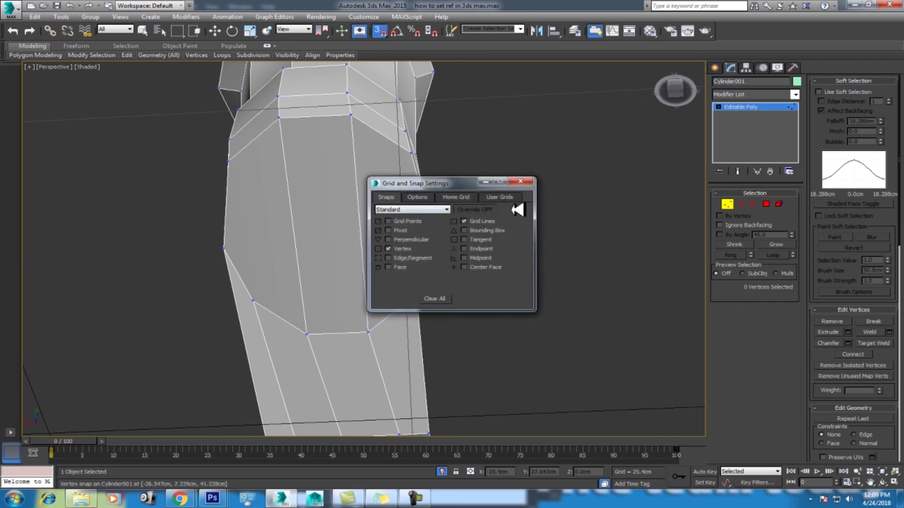
click(520, 181)
click(433, 239)
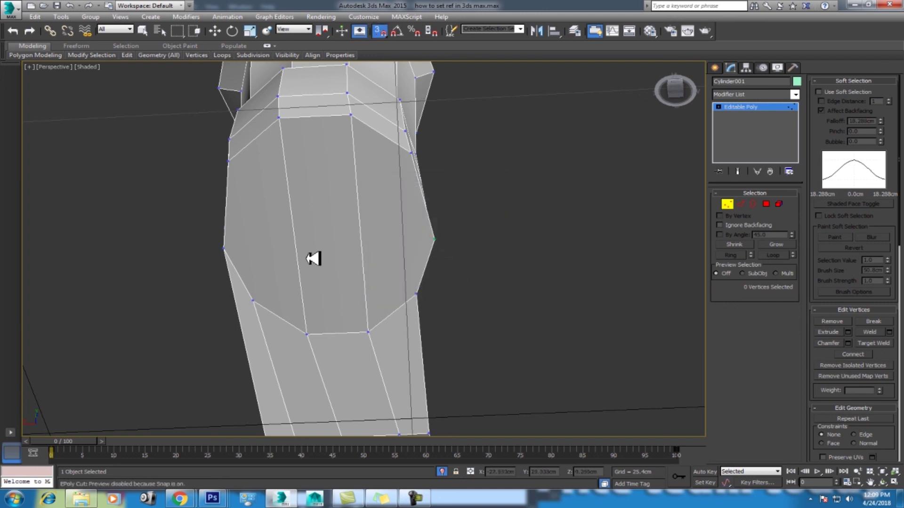
click(224, 248)
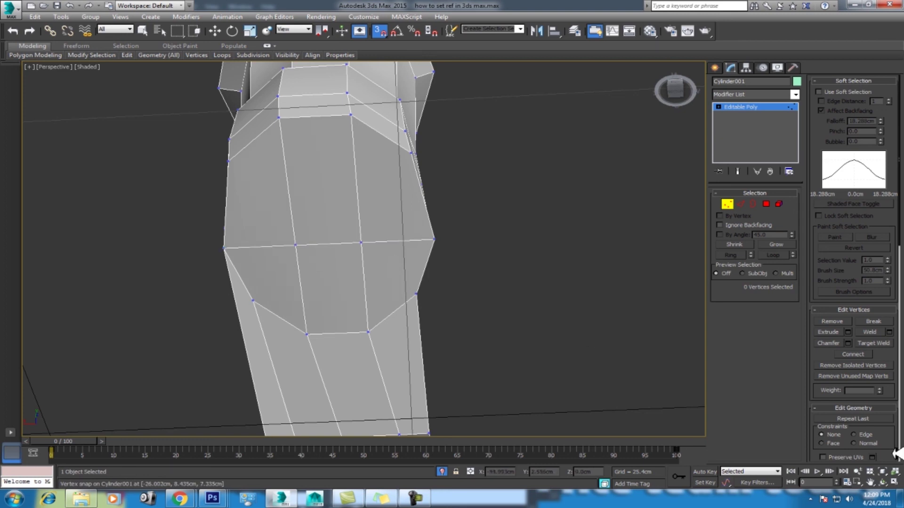
click(884, 481)
mouse_move(428, 306)
mouse_down()
mouse_move(425, 252)
mouse_move(402, 296)
mouse_move(404, 259)
mouse_up()
Step: Select a foot edge loop, remove it, then restore it with undo
key(w)
click(741, 205)
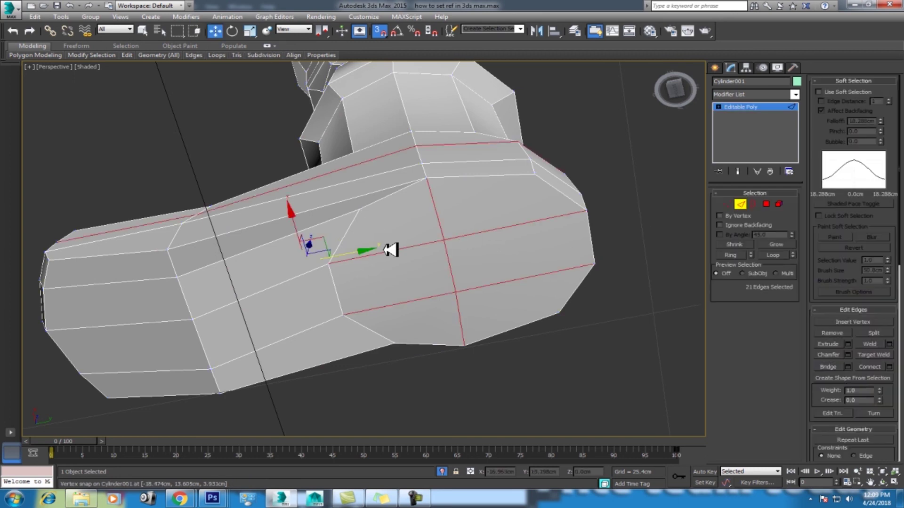
click(352, 228)
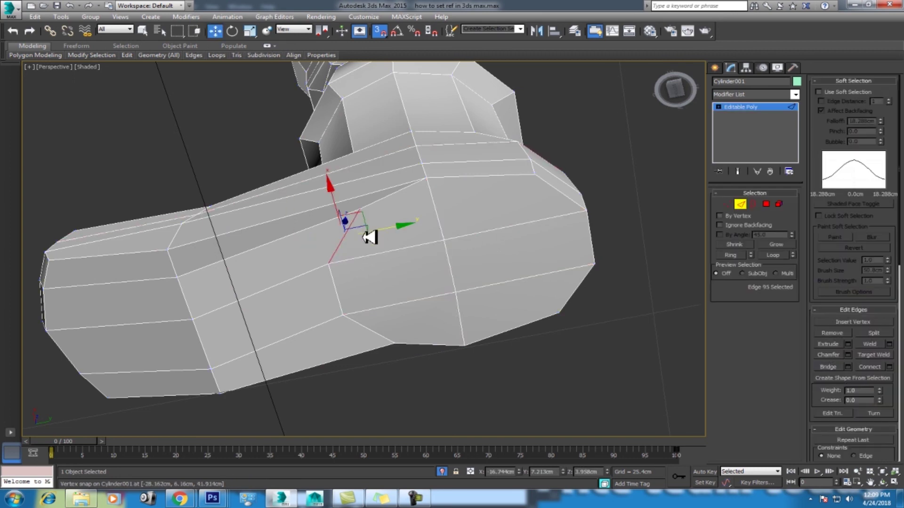
click(782, 256)
key(ctrl+BackSpace)
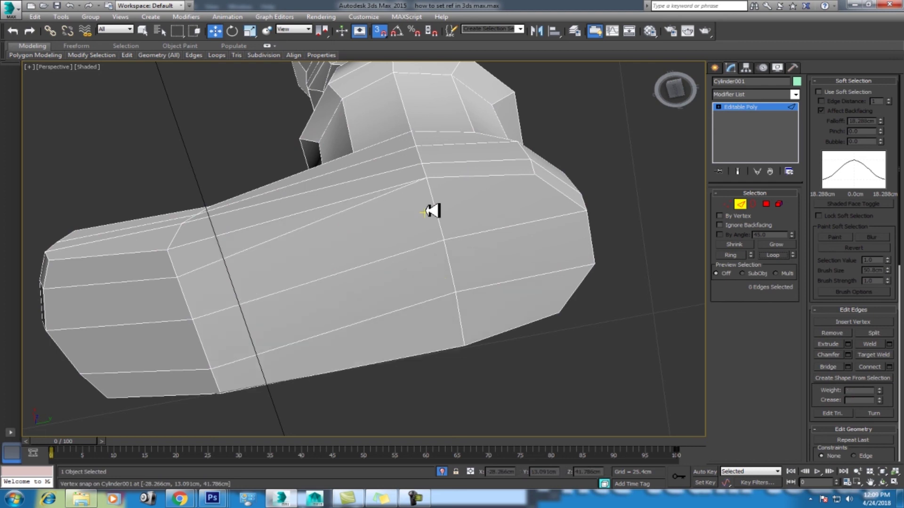
click(883, 481)
mouse_move(365, 252)
mouse_down()
mouse_move(410, 318)
mouse_move(409, 234)
mouse_move(410, 275)
mouse_up()
key(ctrl+z)
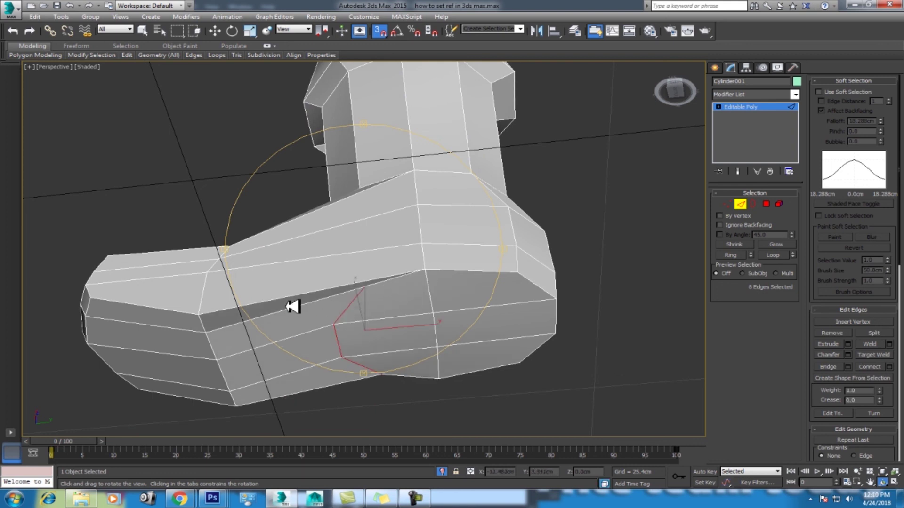
Step: Scale the selected foot edge loop flat along one axis
mouse_move(397, 291)
mouse_down()
mouse_move(409, 232)
mouse_move(403, 250)
mouse_up()
key(w)
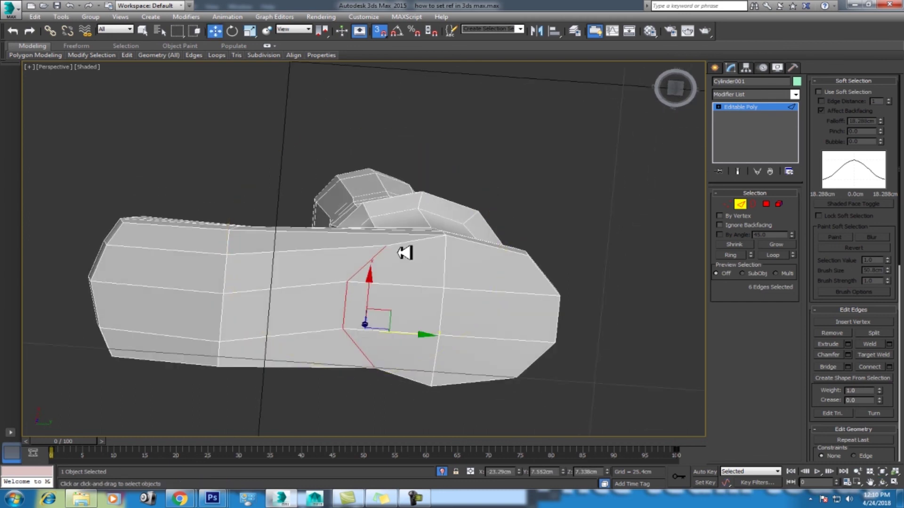
key(r)
mouse_move(343, 339)
mouse_down()
mouse_move(306, 325)
mouse_move(390, 345)
mouse_move(605, 360)
mouse_up()
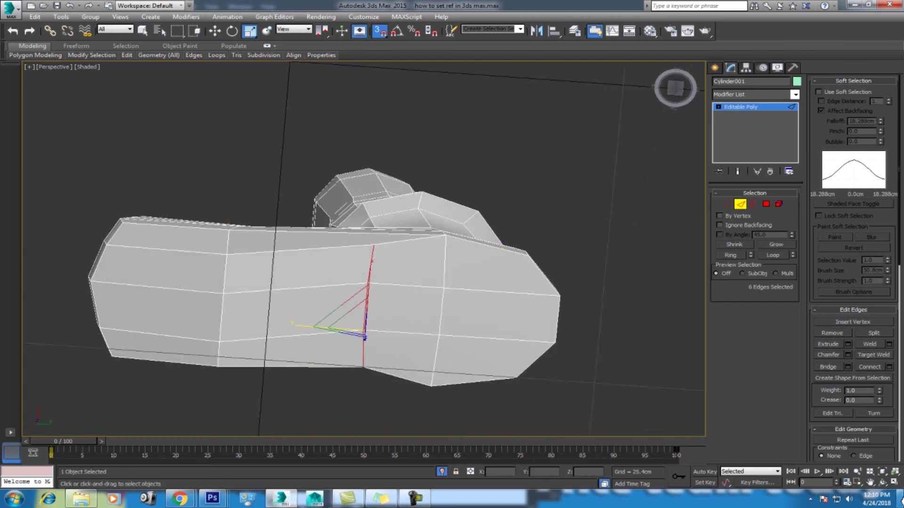
Step: Select three foot edges and scale them flat to 22% along one axis
click(887, 482)
mouse_move(424, 289)
mouse_down()
mouse_move(514, 273)
mouse_move(575, 329)
mouse_move(560, 359)
mouse_move(571, 373)
mouse_move(515, 349)
mouse_up()
right_click(439, 283)
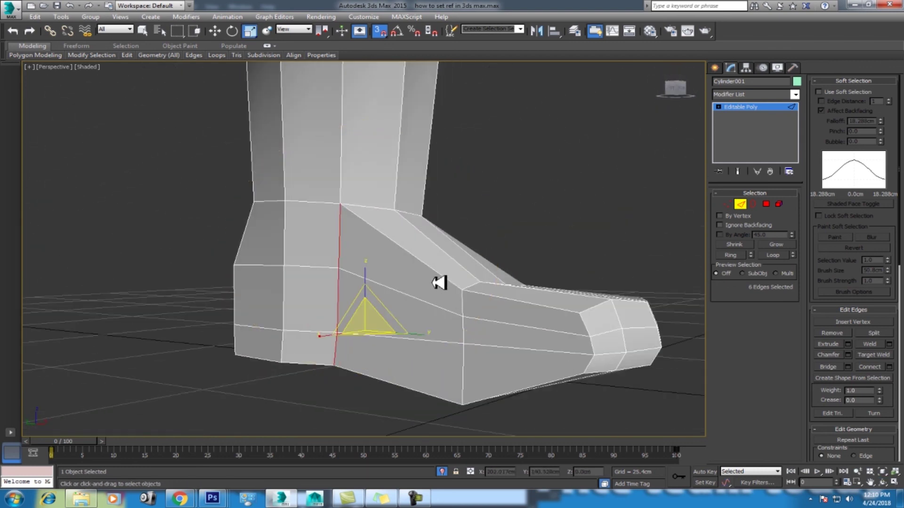
click(437, 365)
click(886, 483)
mouse_move(433, 311)
mouse_down()
mouse_move(414, 237)
mouse_move(387, 234)
mouse_move(420, 306)
mouse_up()
right_click(419, 306)
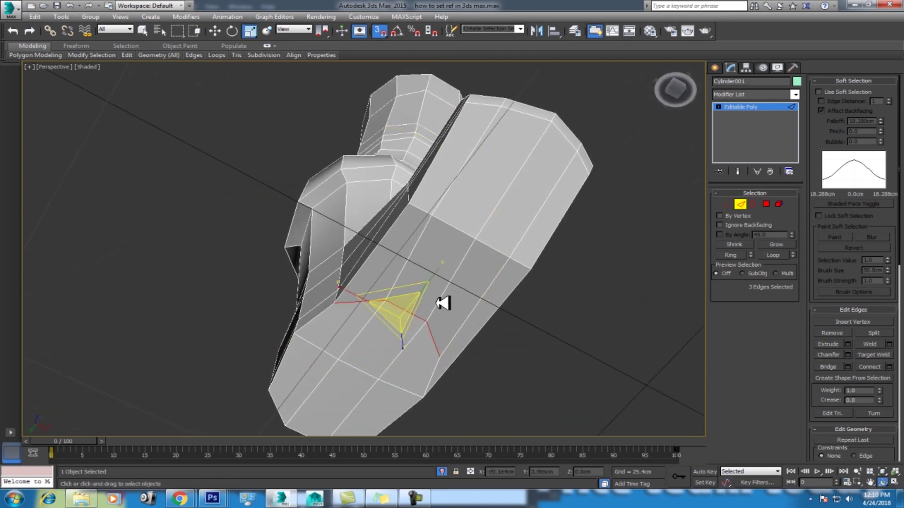
drag(439, 270, 360, 364)
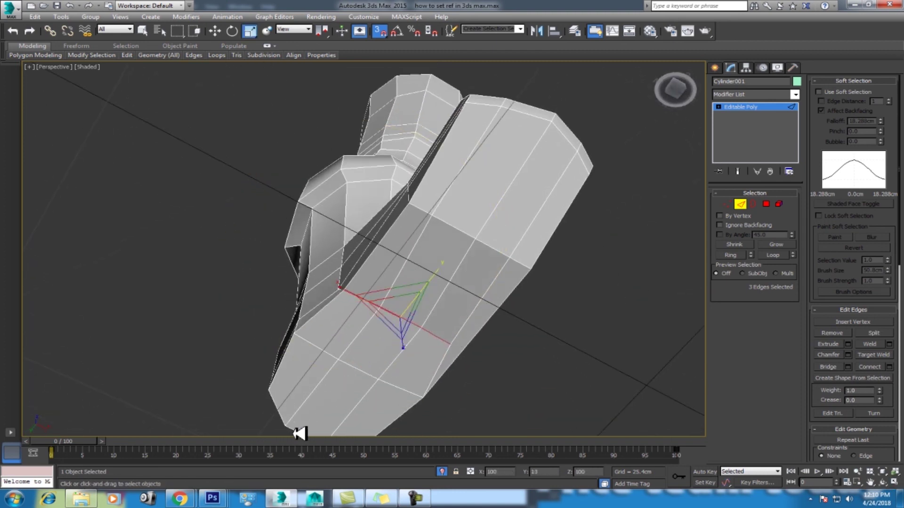
drag(299, 433, 301, 434)
click(878, 480)
mouse_move(452, 282)
mouse_down()
mouse_move(396, 347)
mouse_move(423, 359)
mouse_move(361, 287)
mouse_move(384, 311)
mouse_move(335, 311)
mouse_up()
right_click(335, 311)
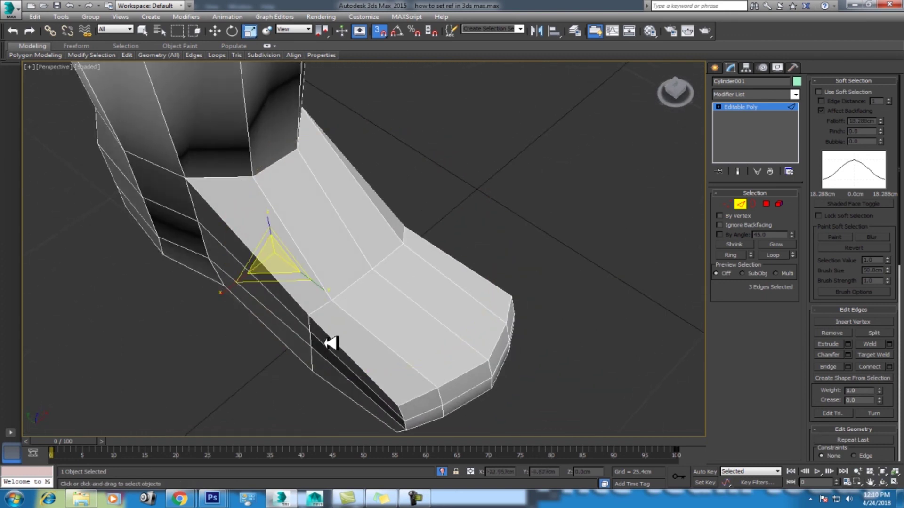
Step: With snapping off, move four vertices along the foot's inner edge down and outward
click(728, 205)
drag(332, 306, 273, 398)
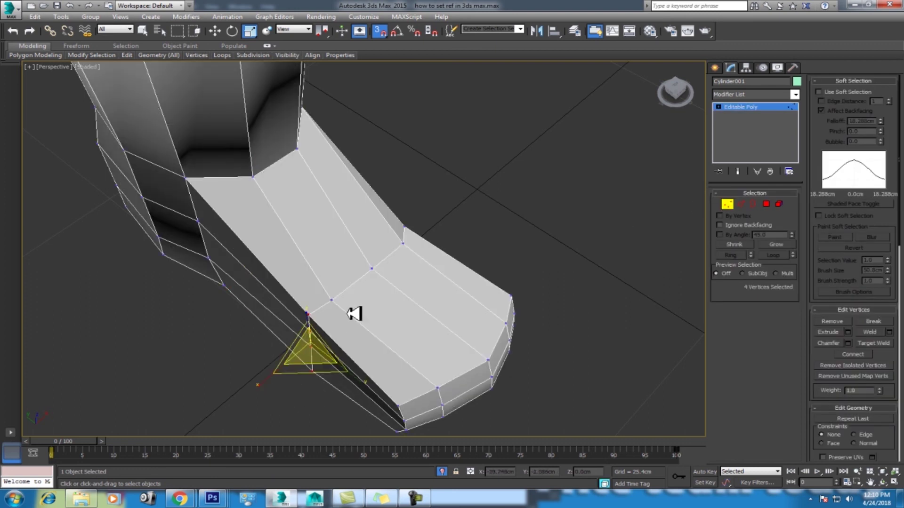
key(w)
key(s)
drag(356, 307, 401, 256)
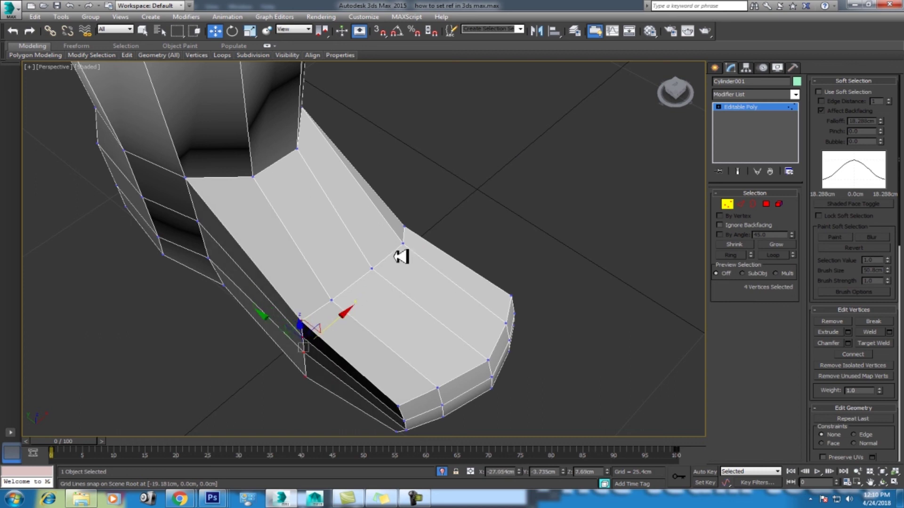
Step: In a zoomed Top wireframe view, select the vertices on the leg's right side
key(t)
scroll(353, 264, up, 3)
scroll(319, 238, up, 3)
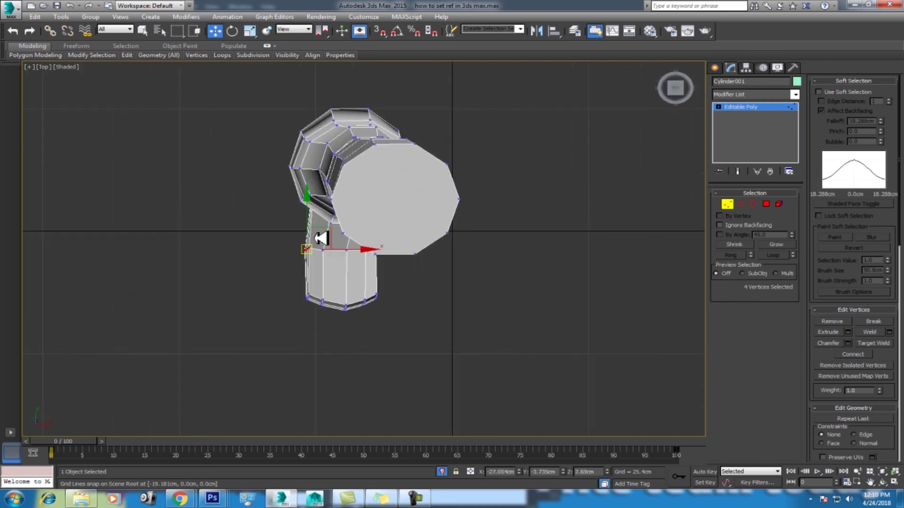
scroll(439, 278, up, 3)
scroll(440, 275, up, 2)
key(F3)
drag(467, 197, 395, 287)
Step: Return to Perspective and orbit around the wireframe leg to inspect the selected vertices
key(p)
scroll(472, 306, down, 3)
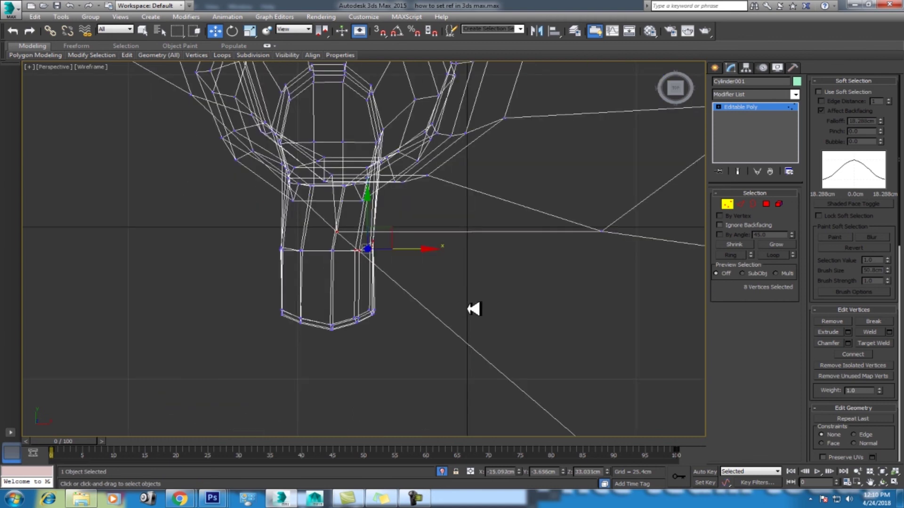
alt+middle_drag(472, 306, 472, 283)
click(870, 482)
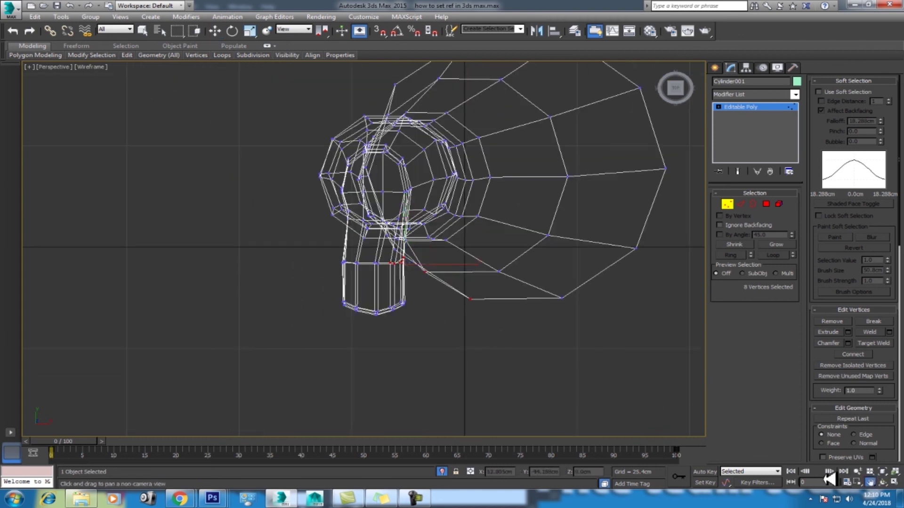
click(883, 482)
mouse_move(535, 312)
mouse_down()
mouse_move(414, 250)
mouse_move(444, 288)
mouse_move(406, 289)
mouse_up()
scroll(430, 250, down, 5)
right_click(430, 250)
scroll(437, 232, up, 3)
scroll(434, 232, down, 3)
scroll(451, 264, up, 2)
scroll(462, 281, up, 1)
Step: Back in shaded display, shift the six selected lower-leg vertices slightly right
key(F3)
click(891, 483)
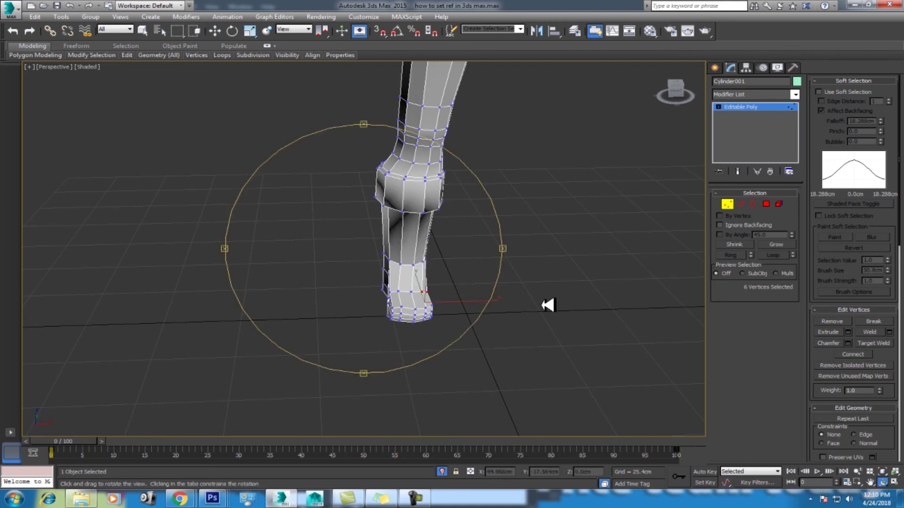
drag(545, 302, 434, 313)
scroll(419, 289, up, 3)
right_click(445, 254)
drag(462, 264, 469, 262)
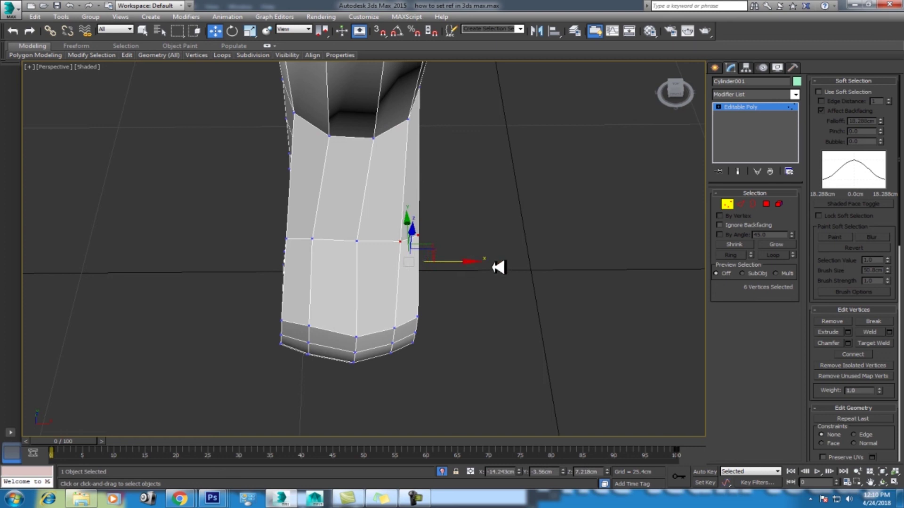
Step: Ring a vertical lower-leg edge and connect the ring into a new edge loop above the boot
click(740, 203)
click(406, 195)
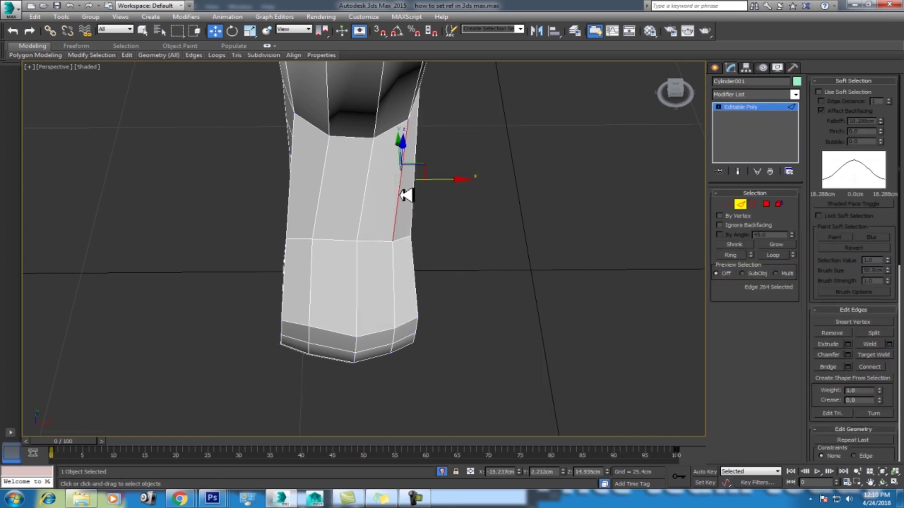
key(alt+r)
right_click(377, 192)
click(346, 228)
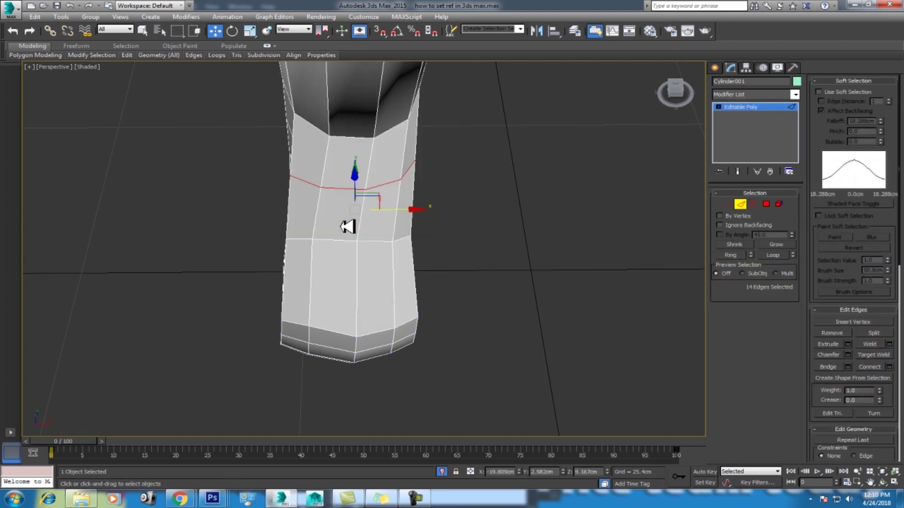
Step: Switch to Vertex mode and show the Left view in wireframe
click(743, 205)
key(1)
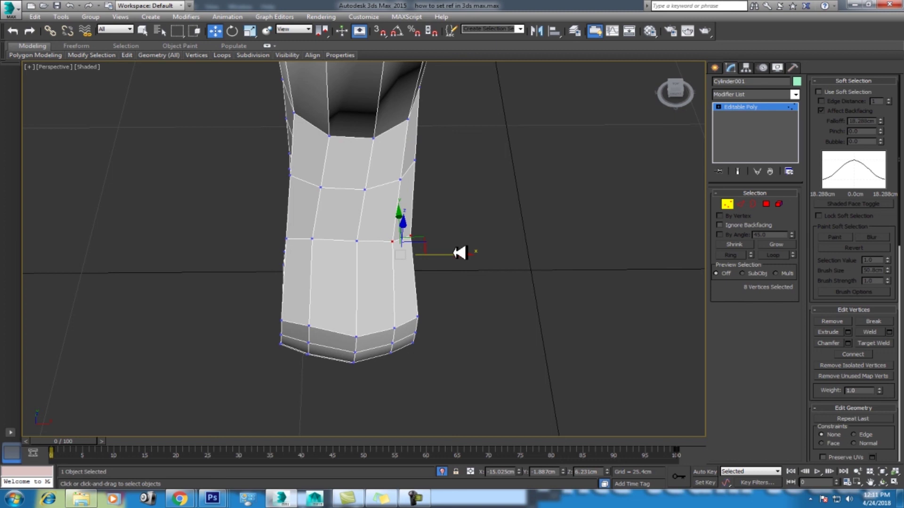
key(l)
key(F3)
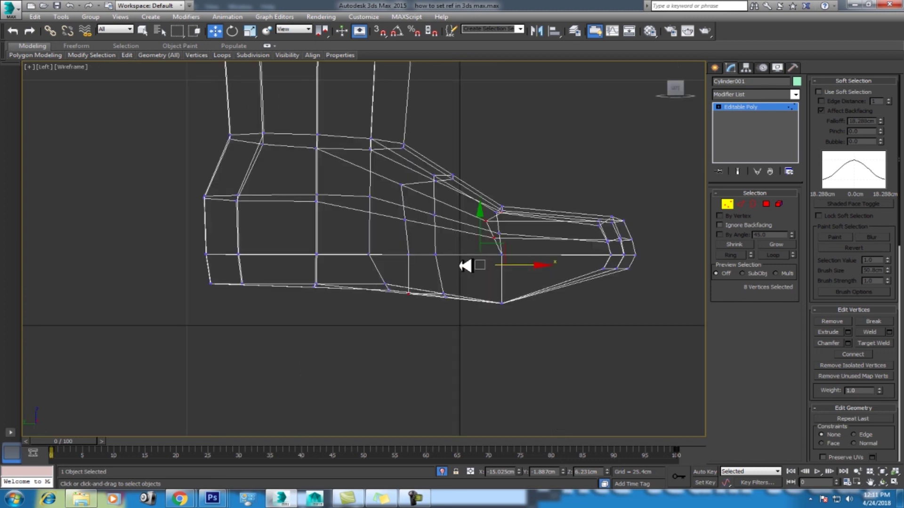
Step: In shaded perspective, drop one vertex and push the foot's side vertices outward along X
key(t)
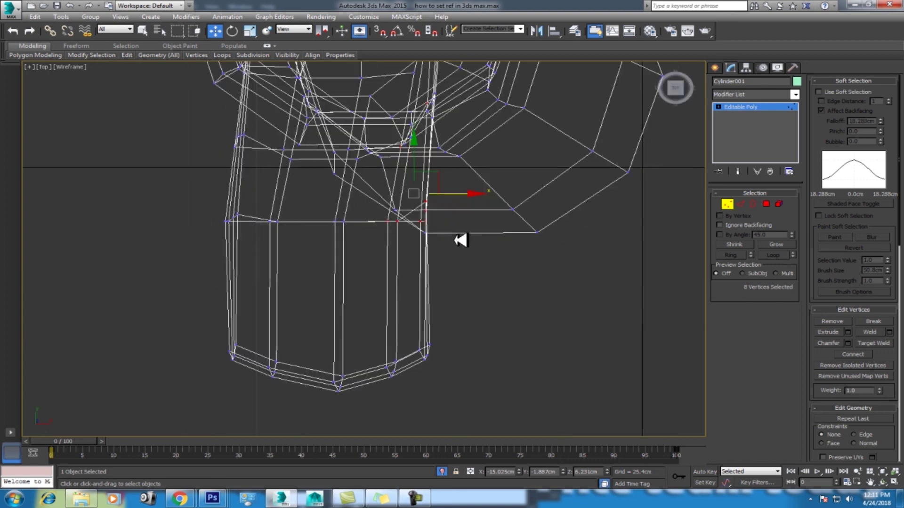
scroll(460, 240, up, 2)
key(p)
alt+middle_drag(481, 262, 480, 288)
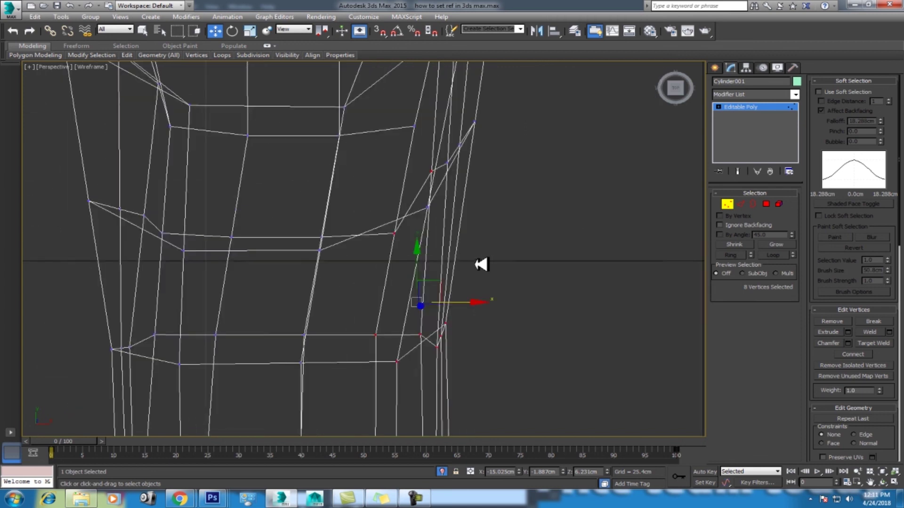
click(883, 483)
mouse_move(364, 282)
mouse_down()
mouse_move(319, 256)
mouse_move(321, 238)
mouse_up()
key(w)
key(F3)
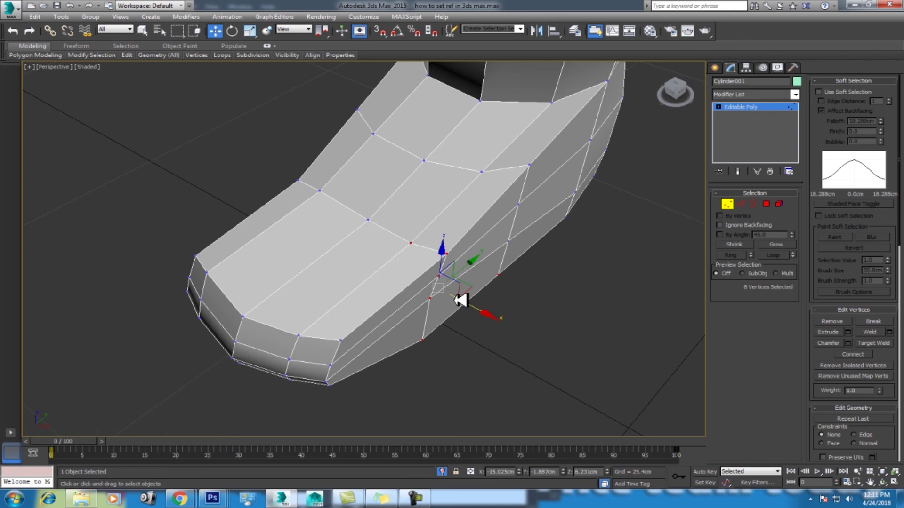
alt+click(496, 304)
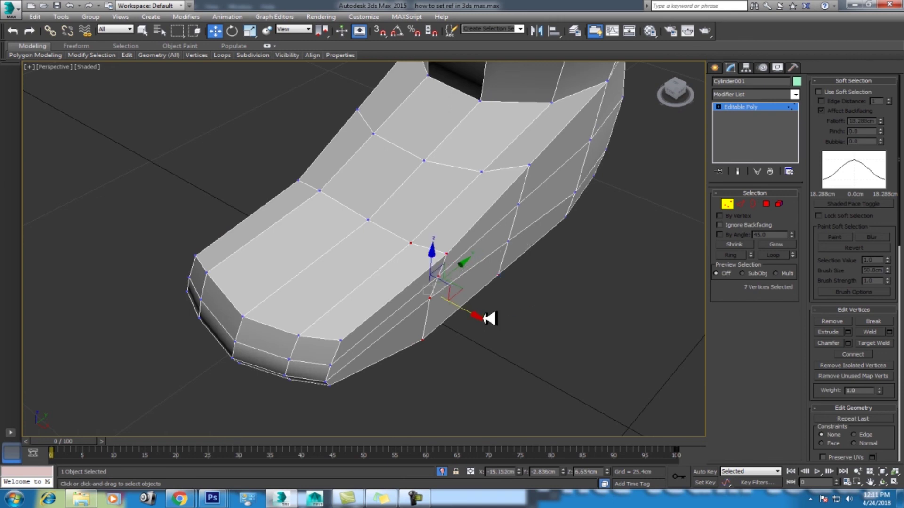
drag(489, 319, 509, 331)
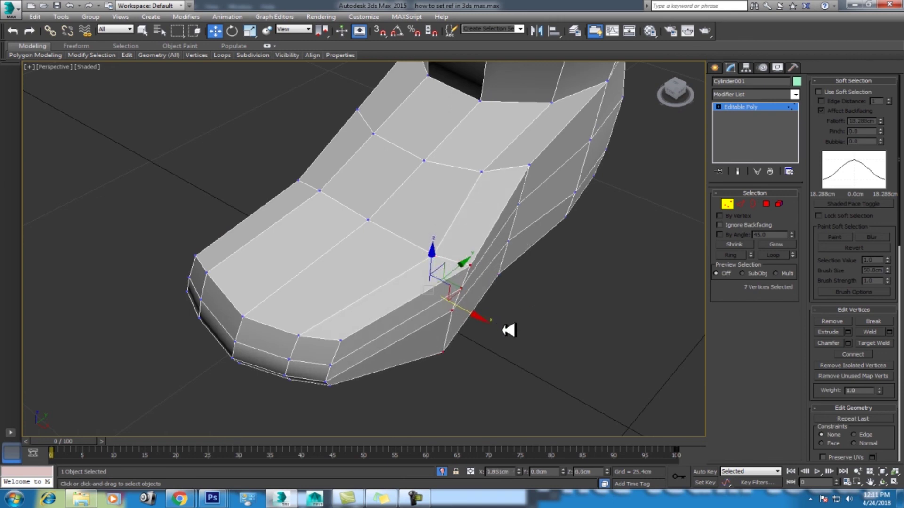
drag(504, 329, 467, 296)
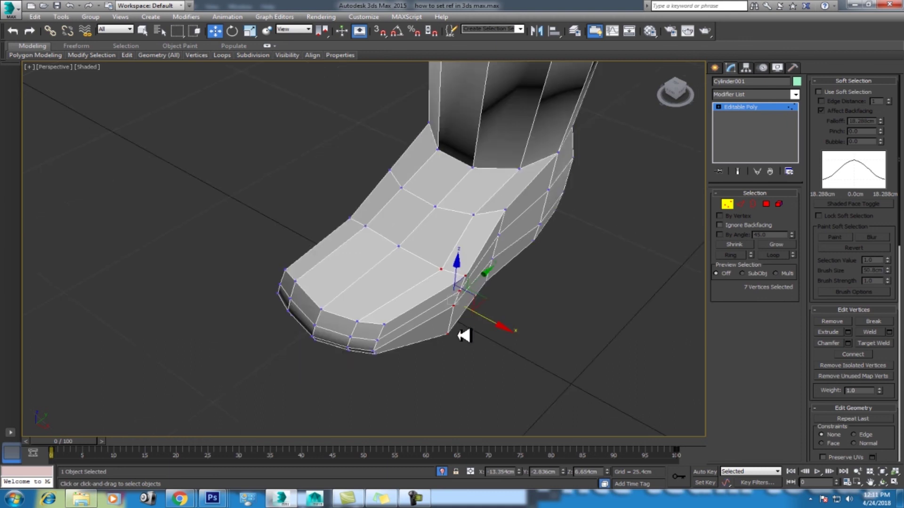
Step: Orbit to view the whole leg from the side
click(883, 482)
mouse_move(588, 363)
mouse_down()
mouse_move(428, 234)
mouse_move(404, 268)
mouse_move(403, 288)
mouse_move(374, 288)
mouse_move(403, 275)
mouse_move(403, 264)
mouse_up()
scroll(374, 285, up, 5)
Step: In Edge mode, insert a SwiftLoop edge loop around the leg just below the knee cap
right_click(403, 264)
click(740, 204)
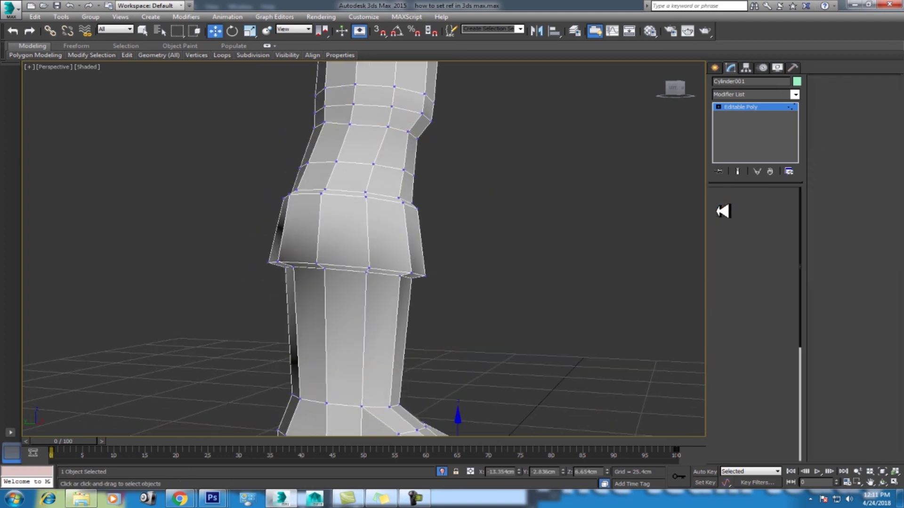
click(217, 74)
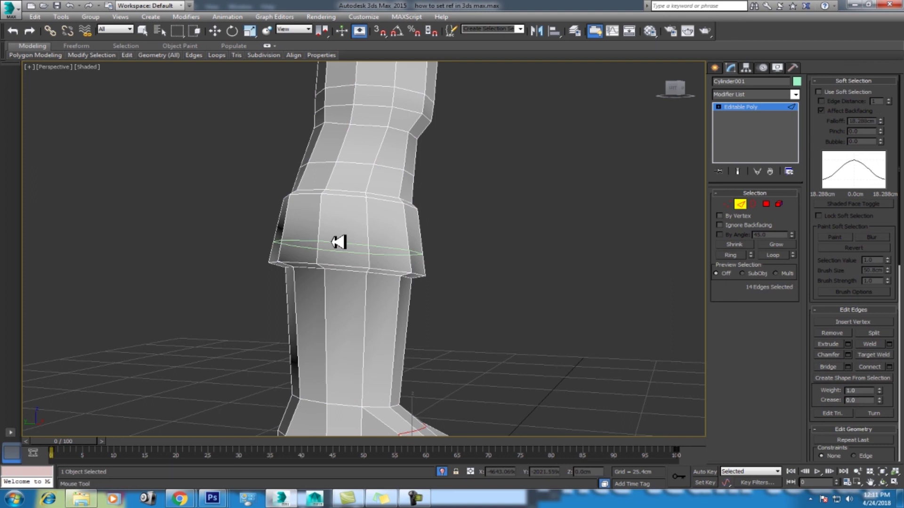
click(352, 284)
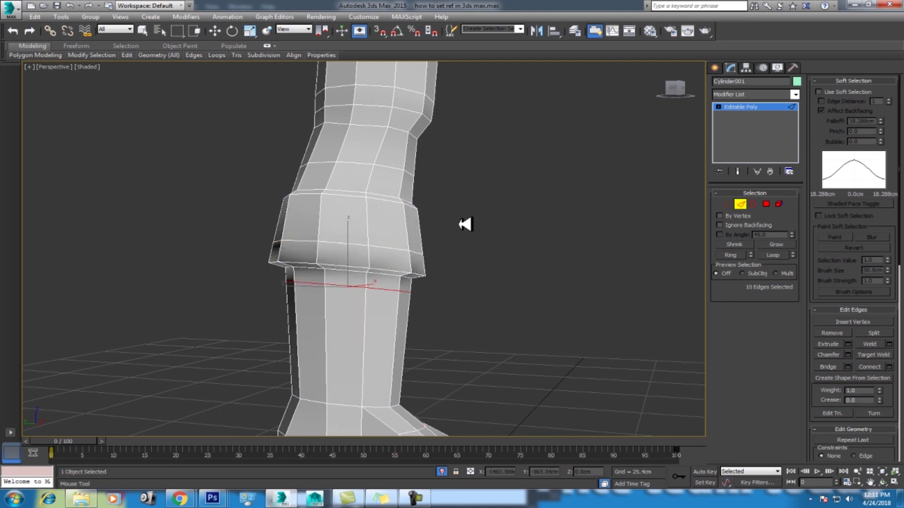
scroll(465, 224, down, 3)
scroll(450, 222, down, 2)
right_click(414, 202)
Step: Unhide all reference image planes and zoom in on the Front view
right_click(516, 178)
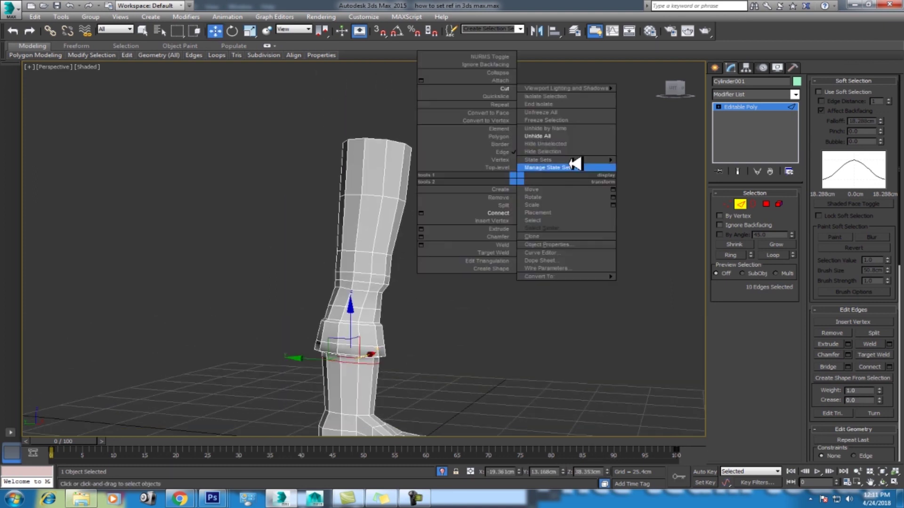
click(567, 136)
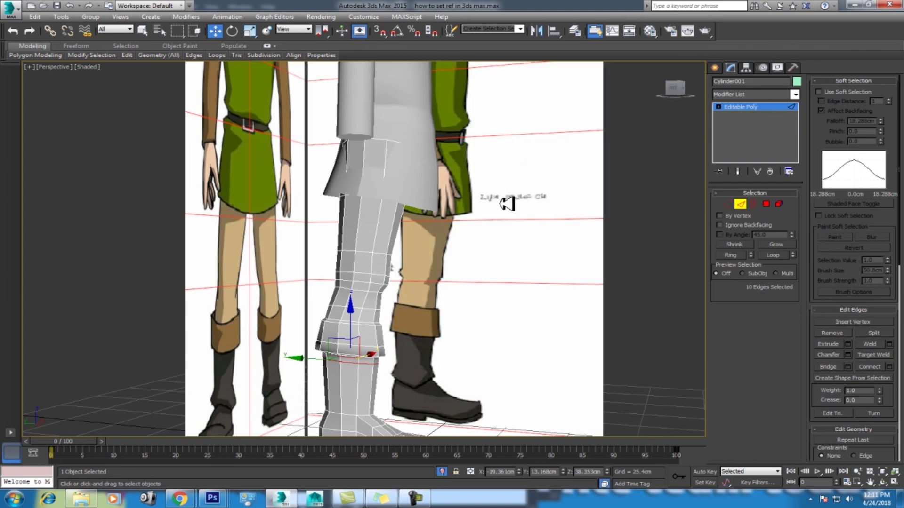
key(f)
scroll(484, 199, up, 5)
scroll(448, 212, up, 3)
Step: Select the leg's top vertex ring and move it 3.401cm right along X
key(1)
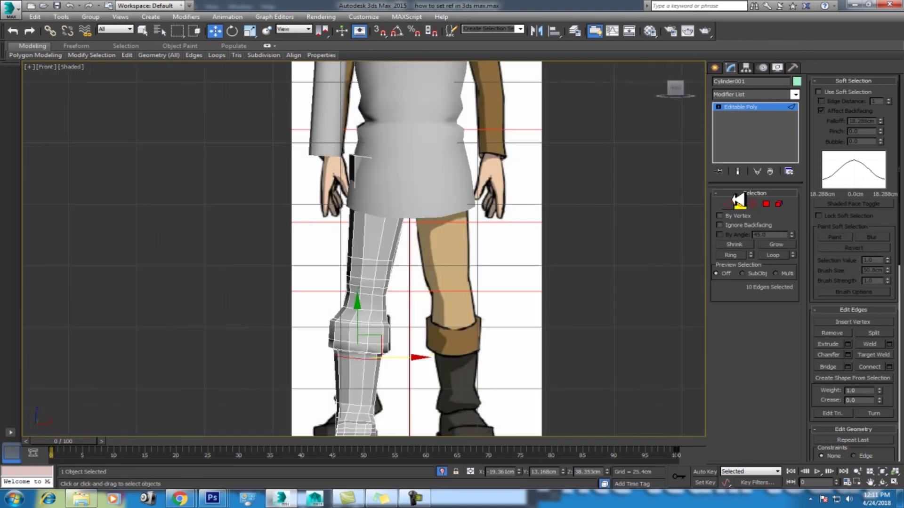
middle_drag(399, 164, 413, 180)
key(F3)
drag(330, 192, 331, 192)
drag(458, 173, 467, 174)
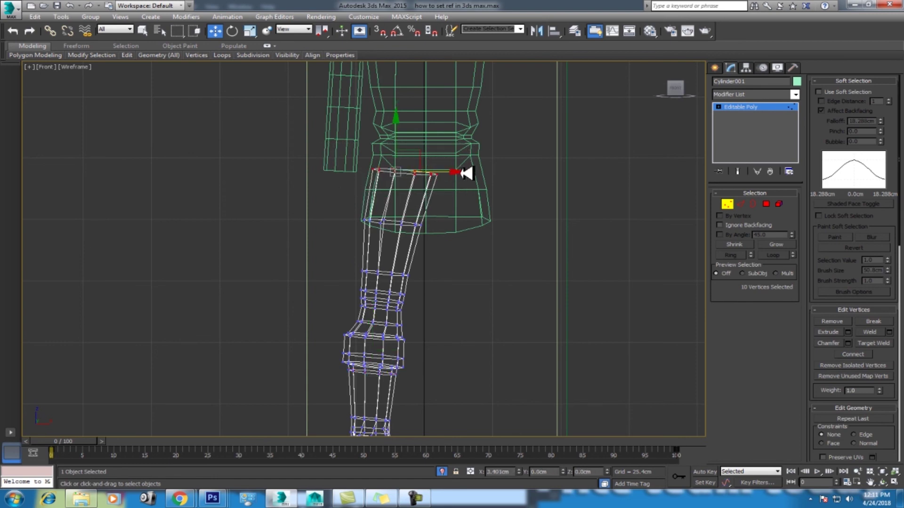
key(F3)
Step: Return to object Top-level and pan up to the character's head
right_click(402, 238)
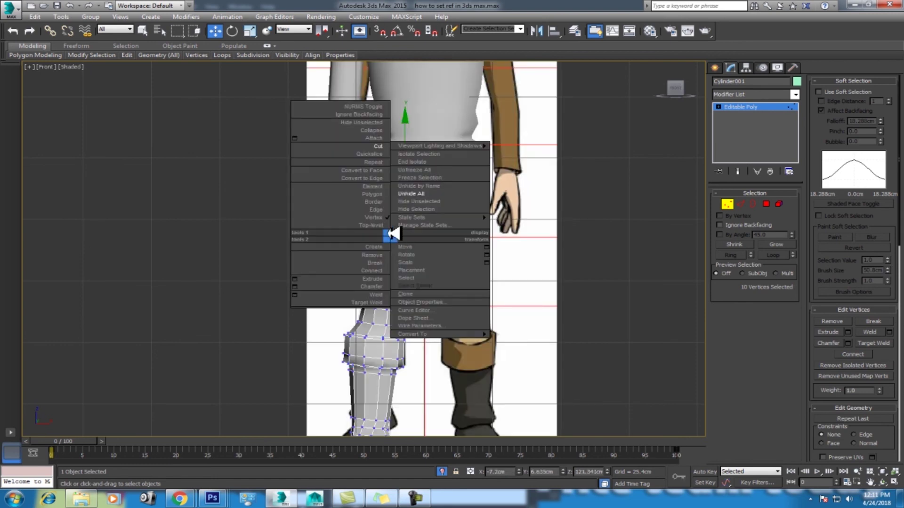
click(376, 220)
scroll(406, 244, down, 2)
middle_drag(428, 202, 427, 243)
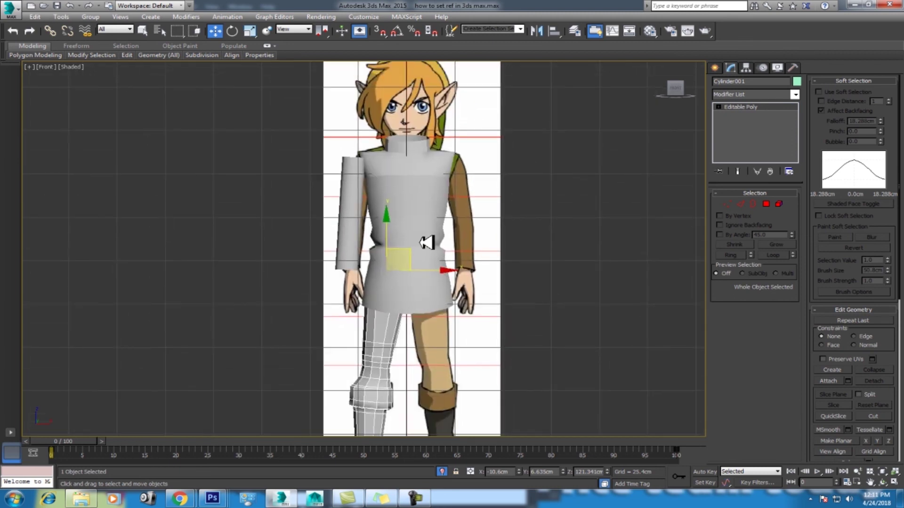